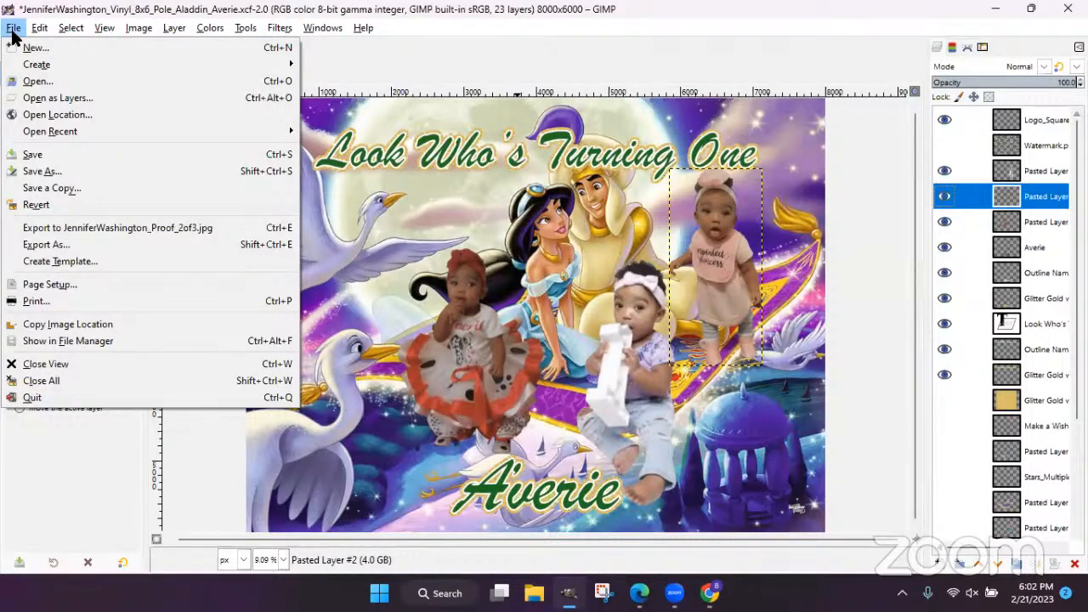
- Save the Aladdin-themed first birthday backdrop and close its image
left_click(595, 20)
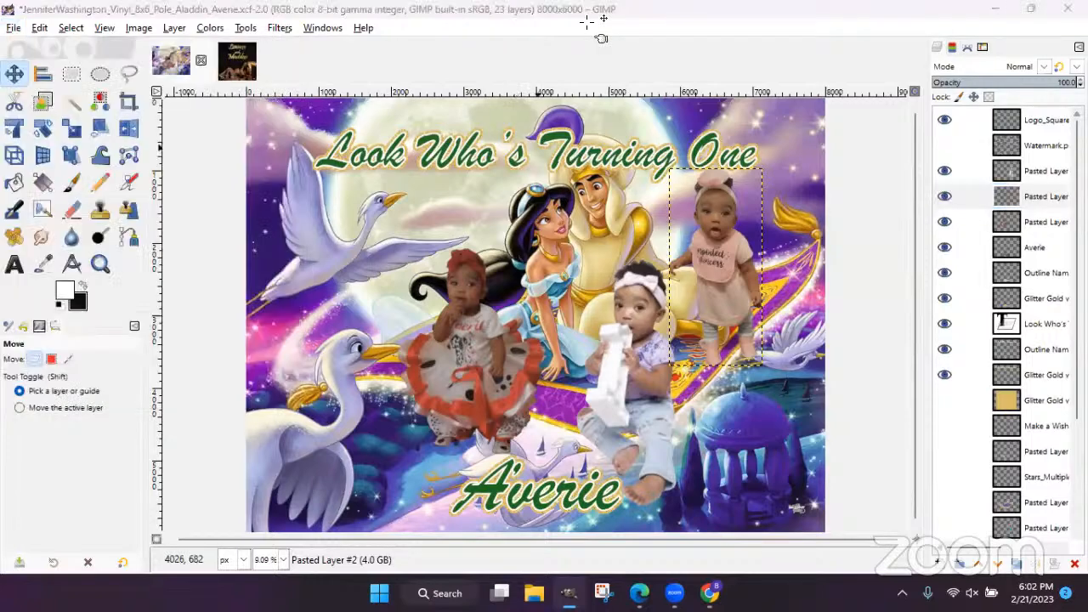
left_click(8, 27)
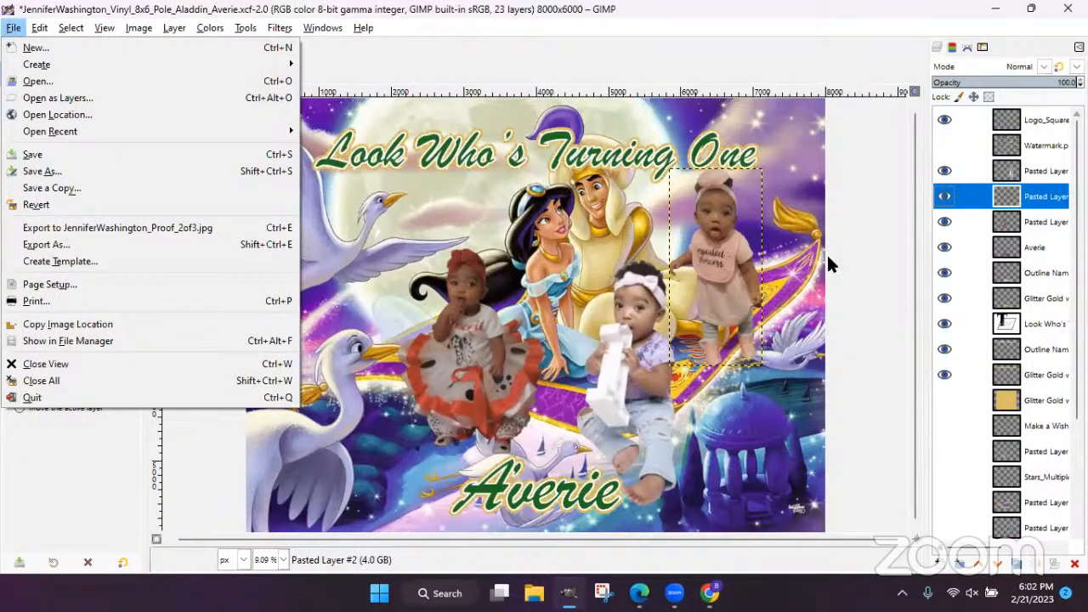
left_click(14, 28)
left_click(51, 150)
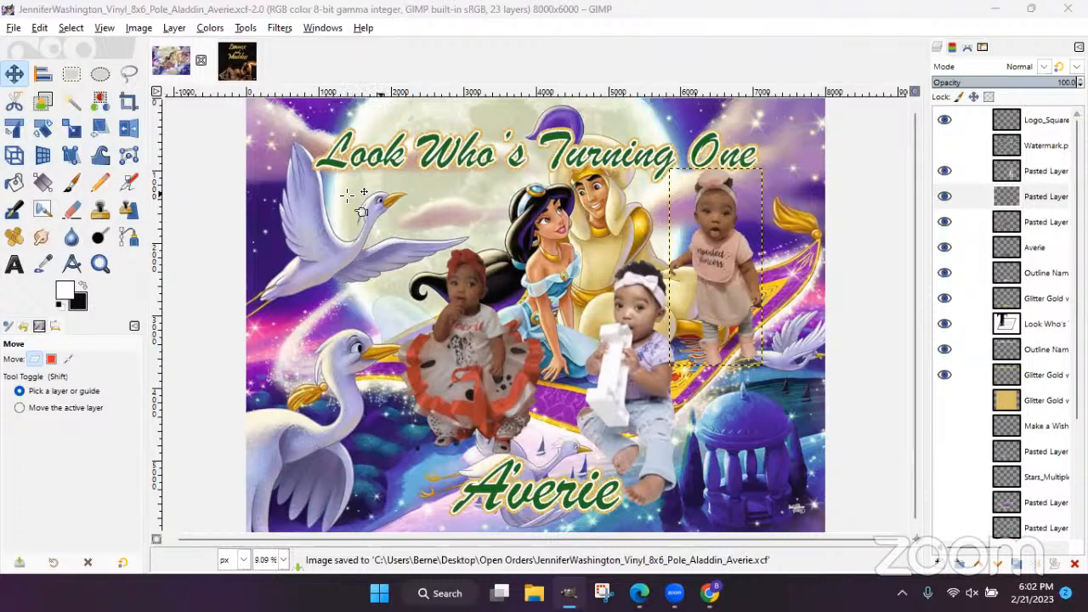
left_click(202, 62)
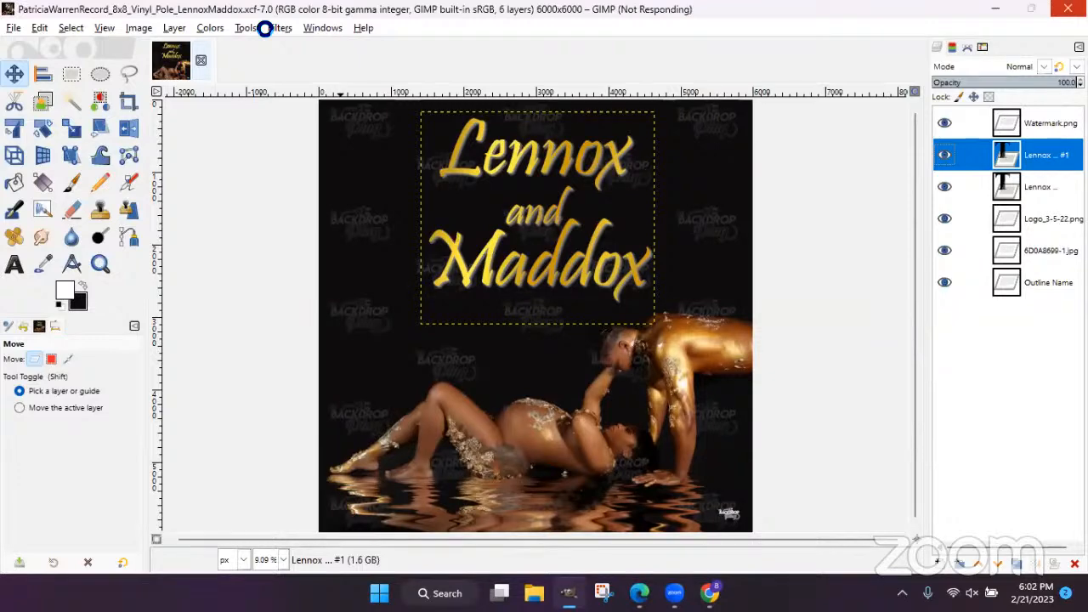
- Save the black maternity backdrop with gold lettering and close its image
left_click(13, 28)
left_click(31, 154)
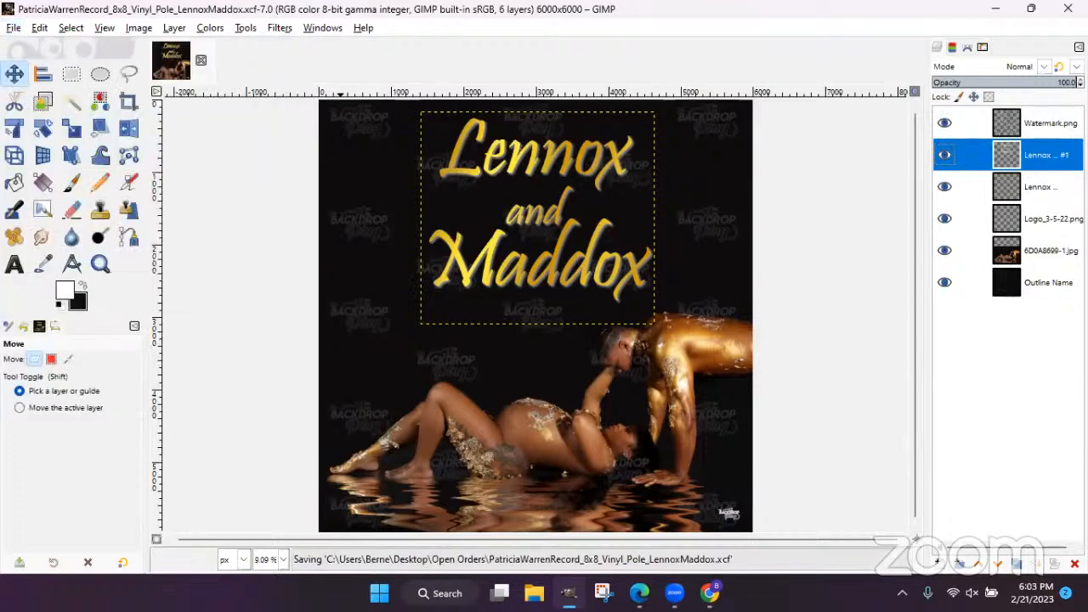
left_click(200, 61)
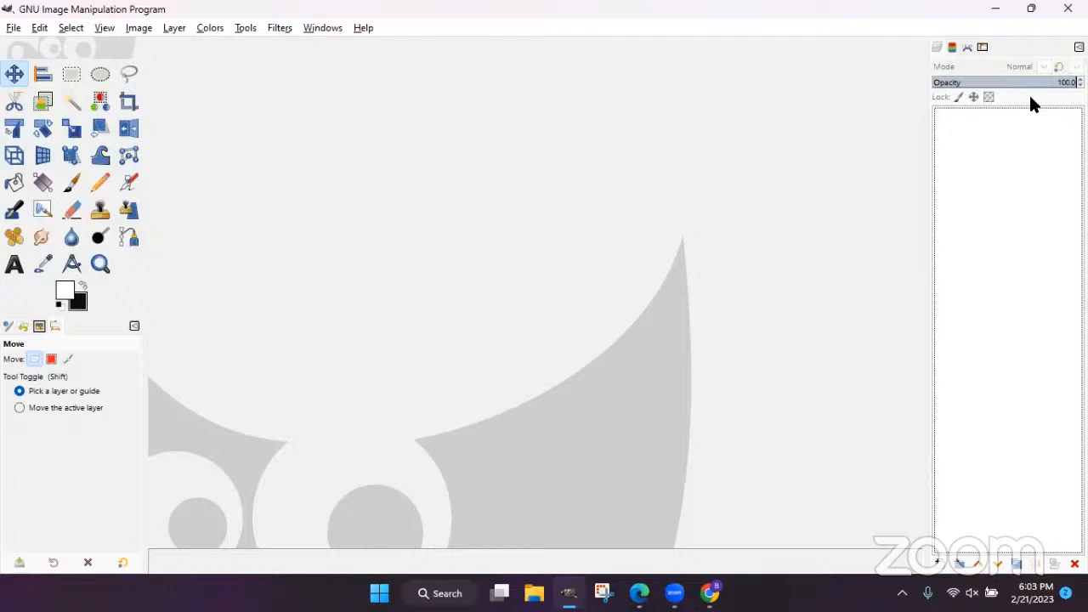
- Open BACKDROP TEMPLATE - SQUARE.xcf from the TEMPLATES folder inside Backdrop Plug on the E: drive
left_click(12, 28)
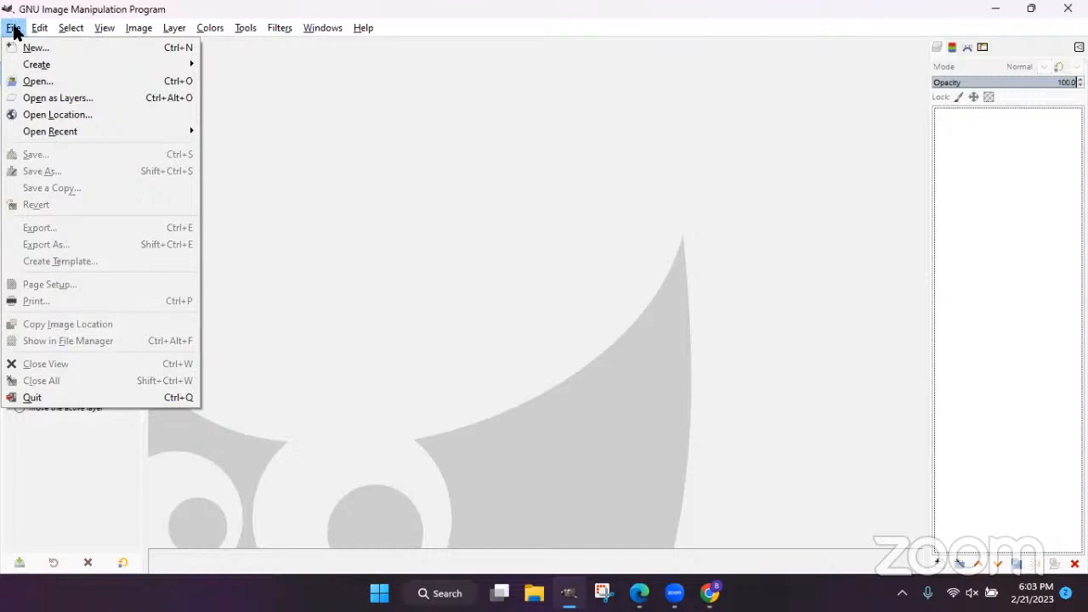
left_click(28, 84)
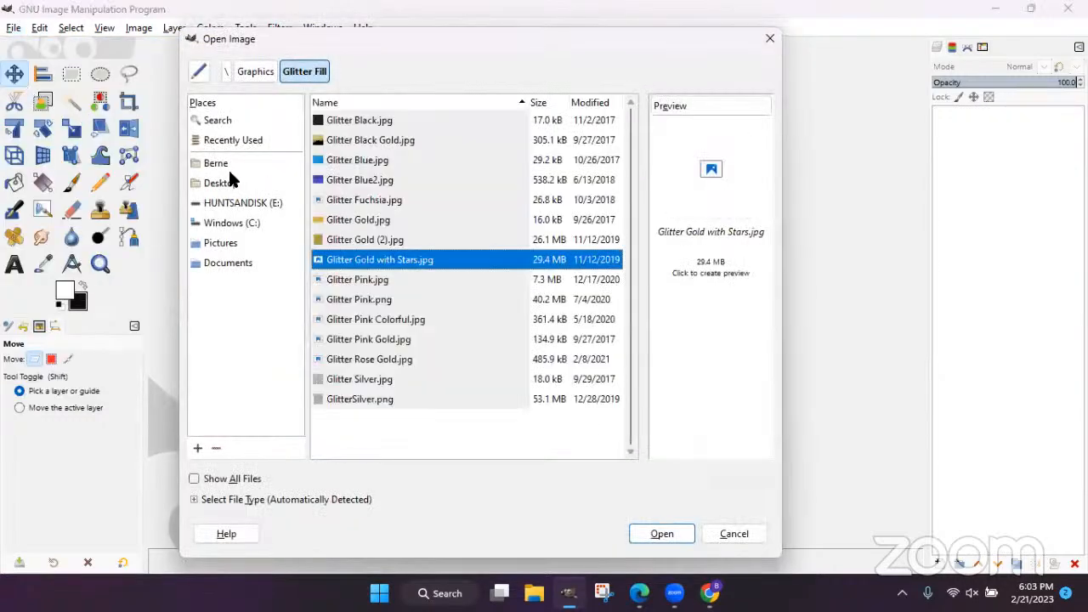
left_click(224, 190)
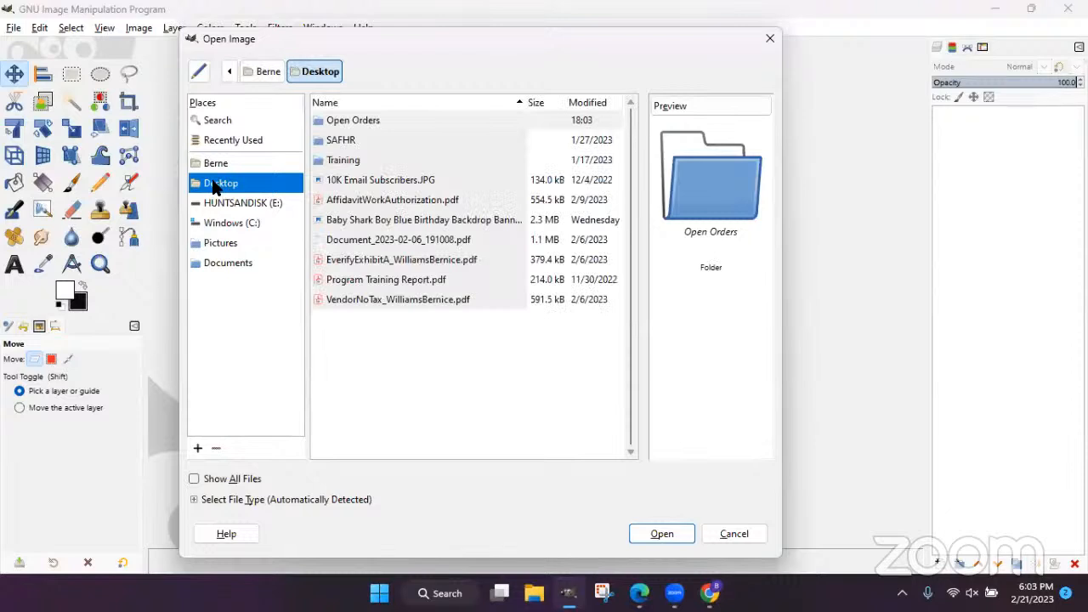
left_click(290, 201)
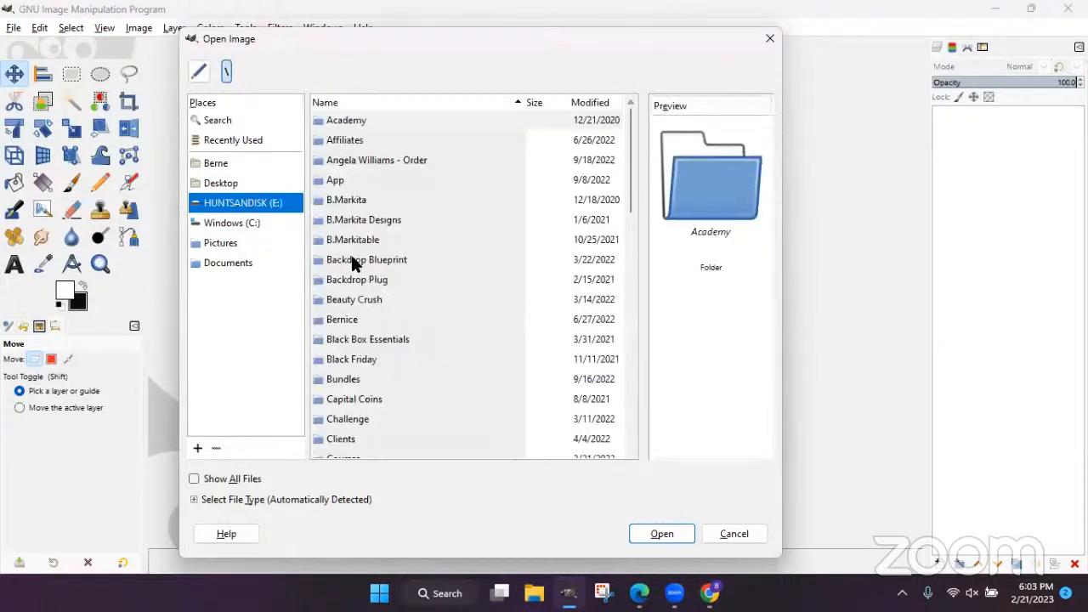
double_click(351, 281)
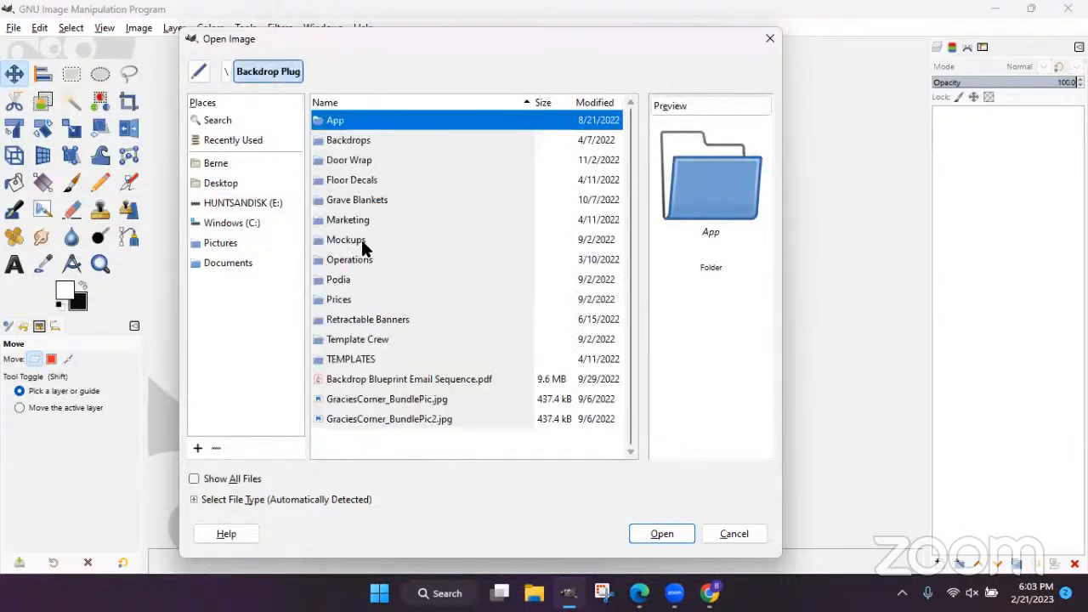
double_click(359, 357)
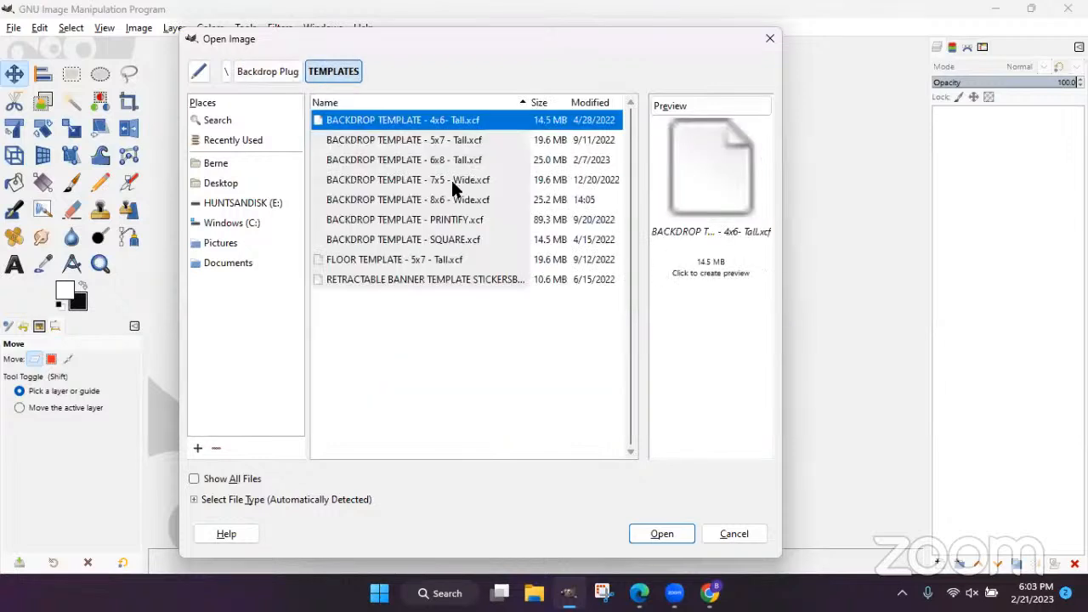
double_click(368, 241)
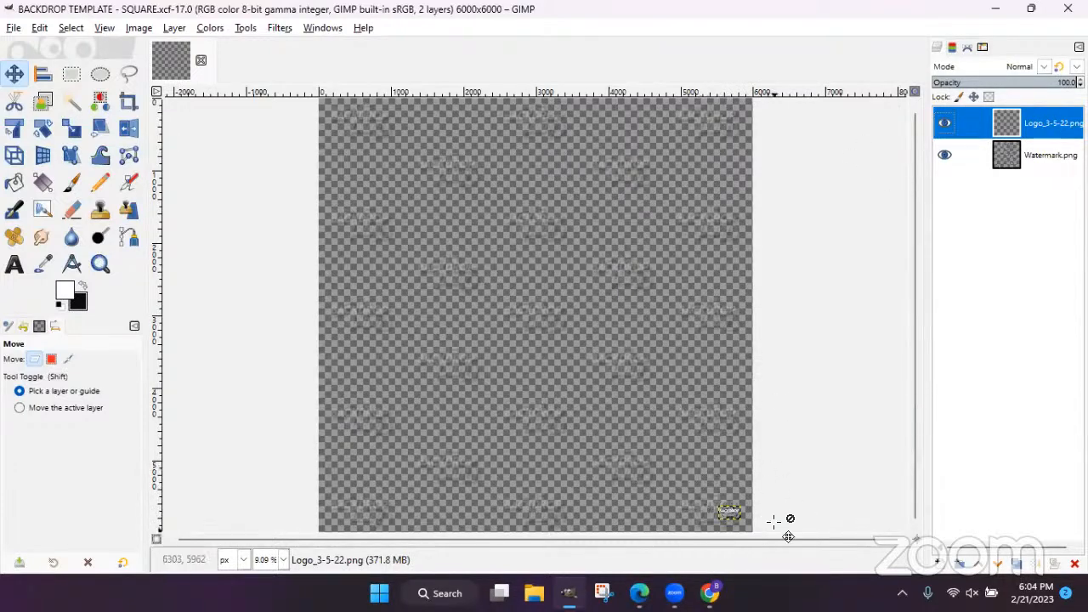
- Set the opacity of the Watermark.png layer to 23.1
left_click(1008, 155)
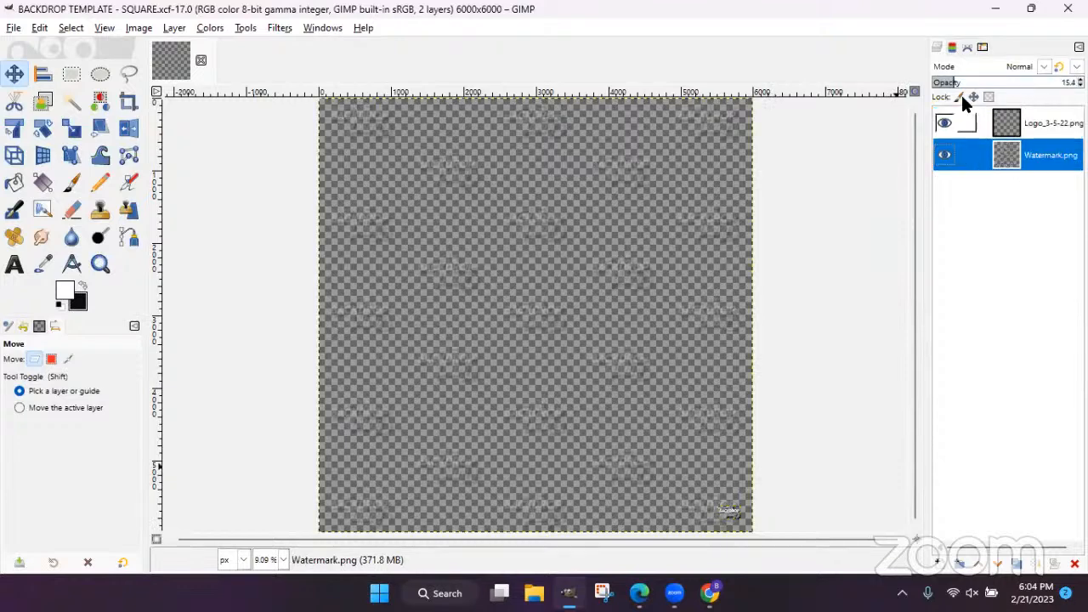
left_click(1040, 84)
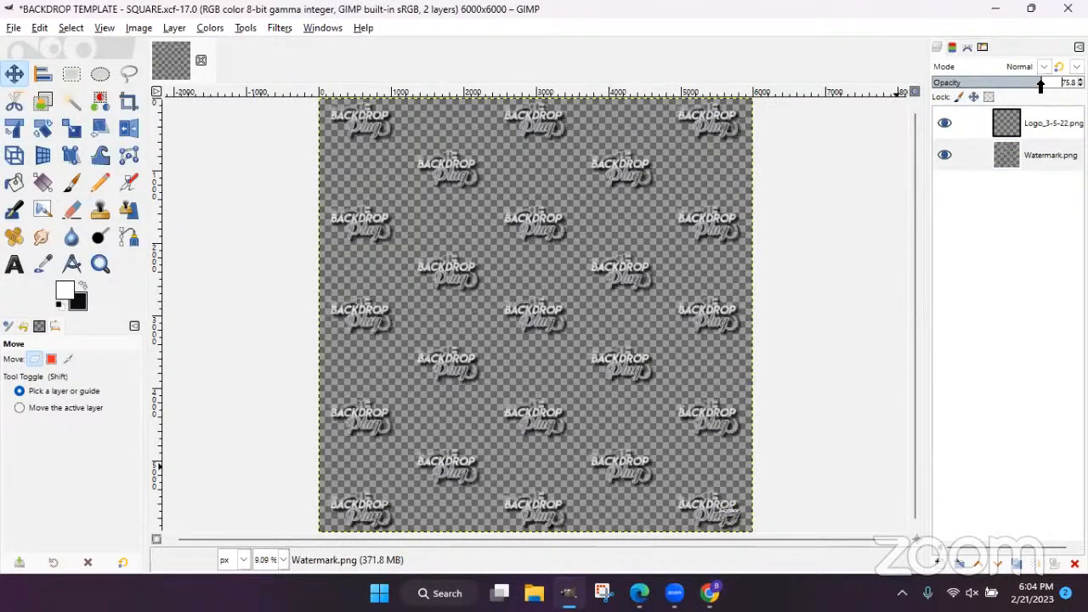
left_click_drag(1040, 84, 973, 82)
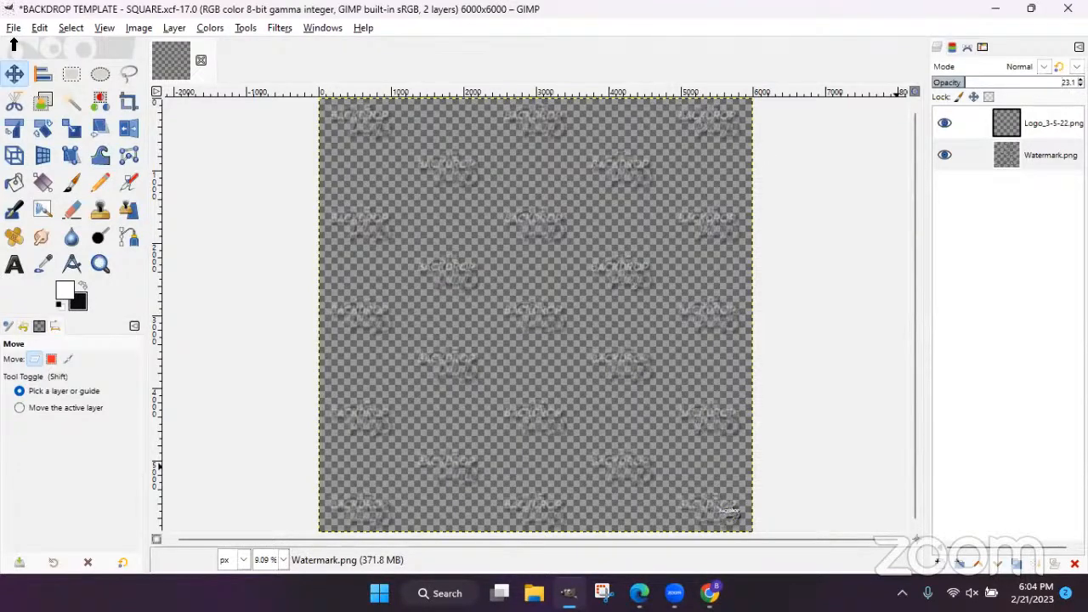
- Save the template as a new file named BossBaby_BigHead.xcf in the Backdrops folder of Backdrop Plug
left_click(14, 28)
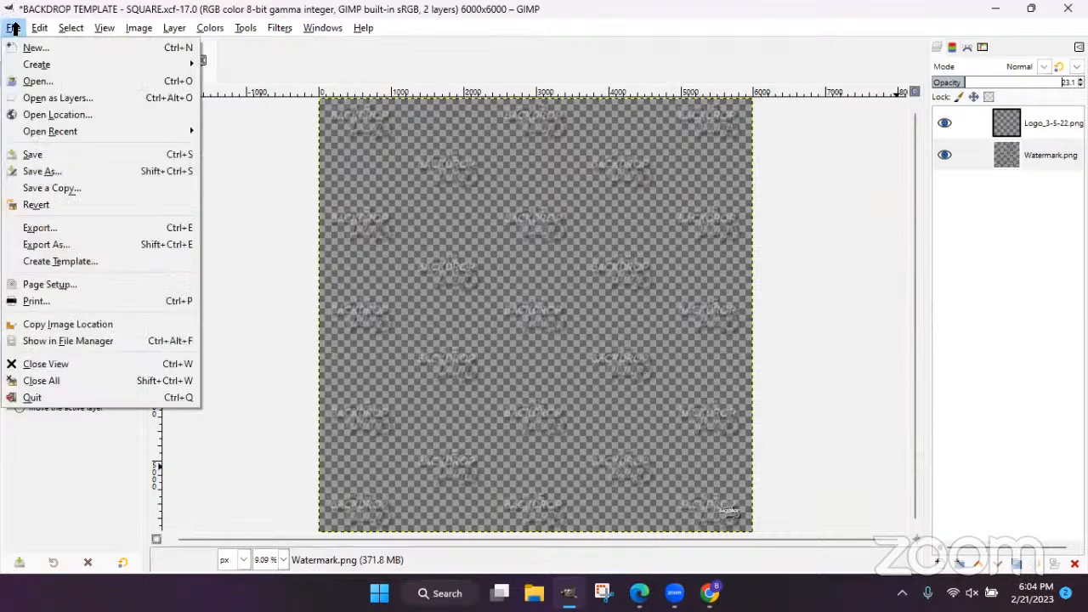
left_click(36, 174)
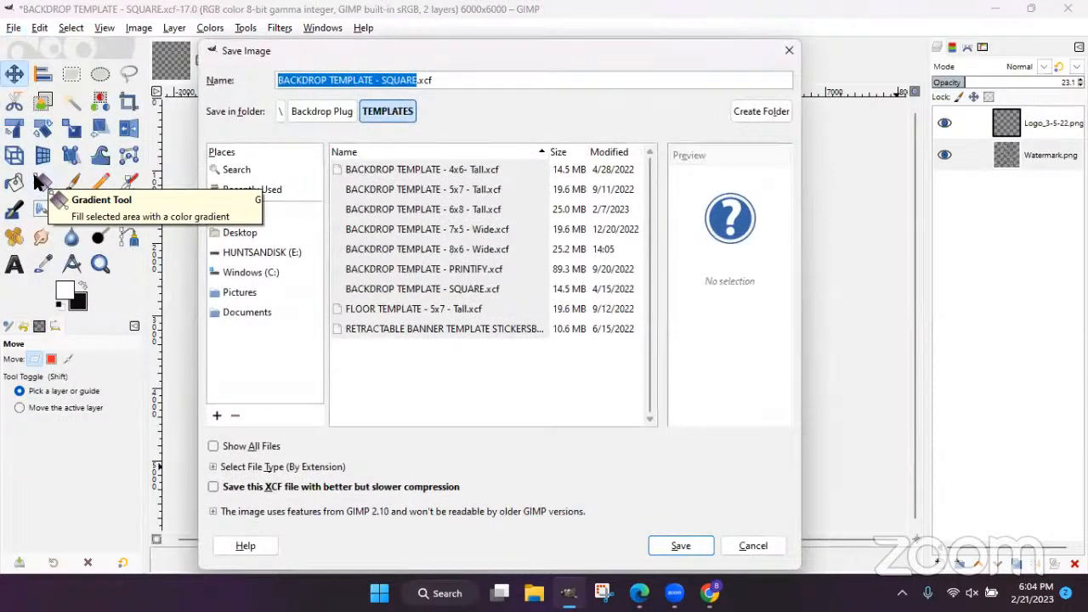
type("Boss")
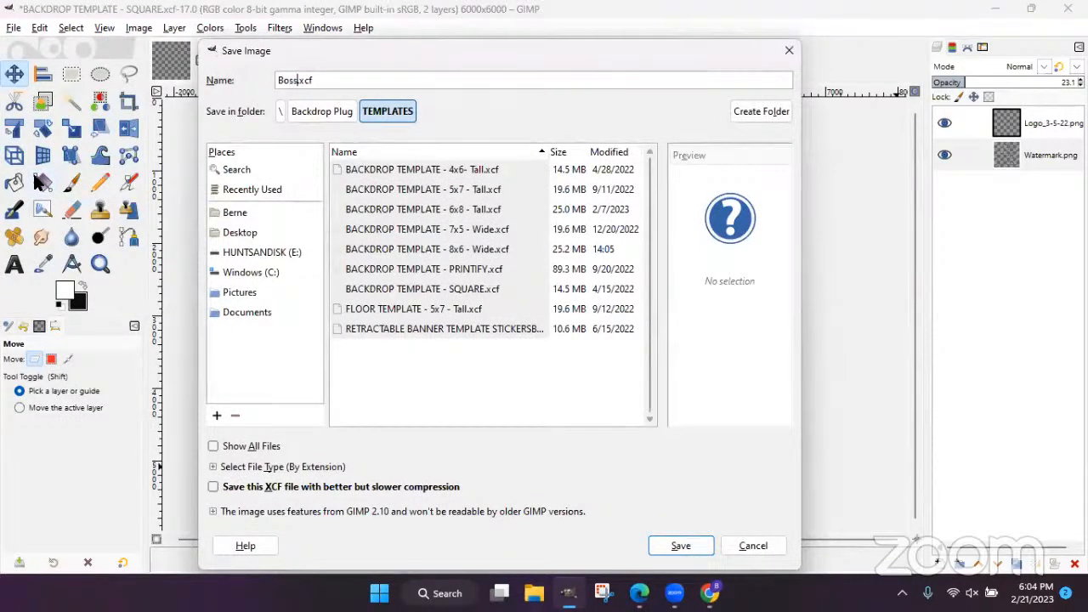
type("Baby_BigHead")
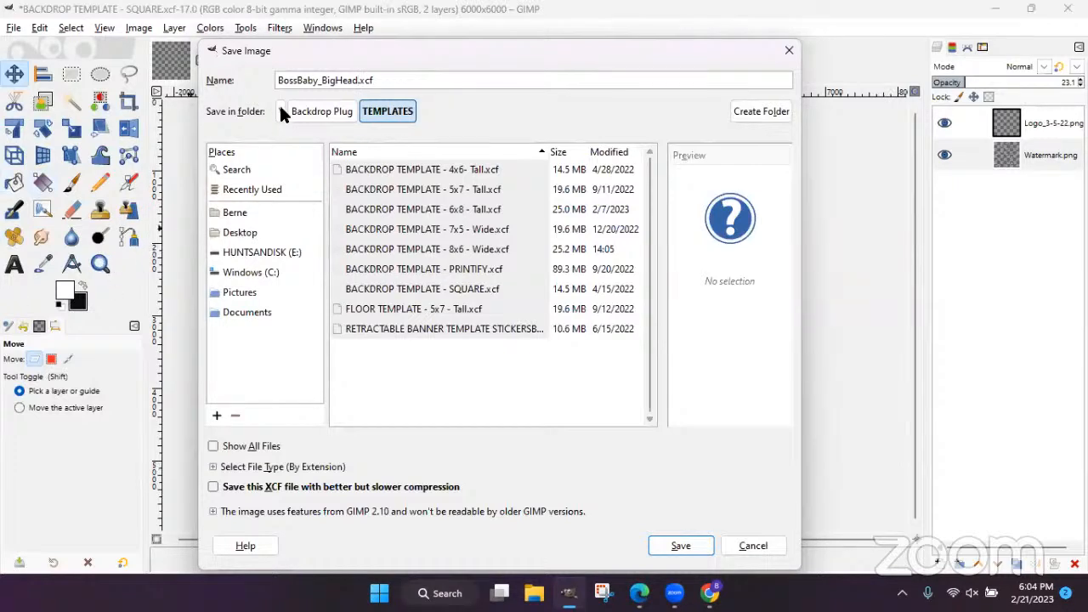
left_click(311, 113)
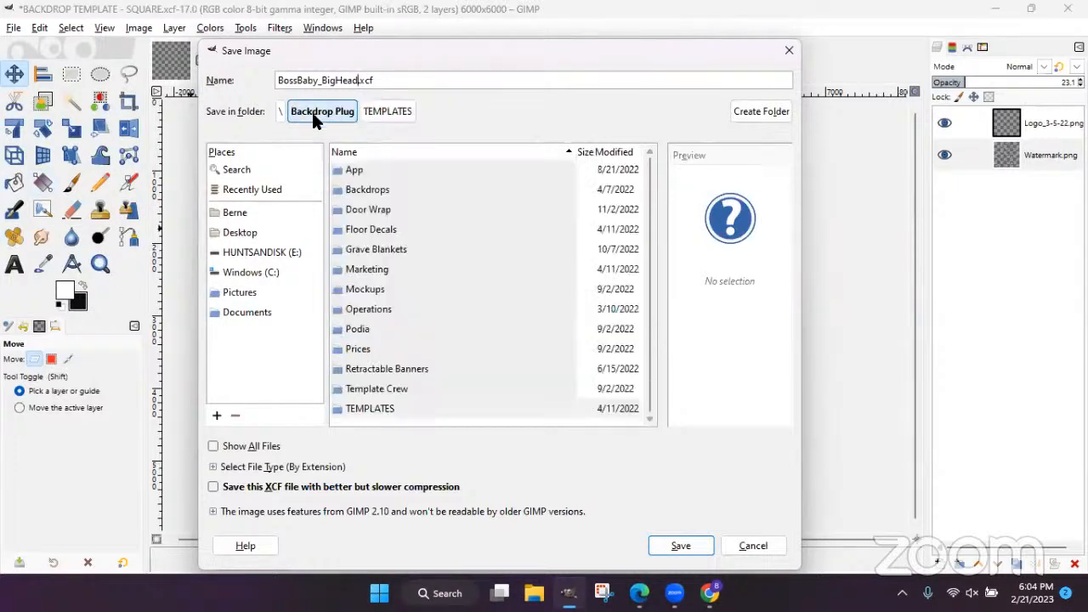
left_click(354, 192)
double_click(353, 192)
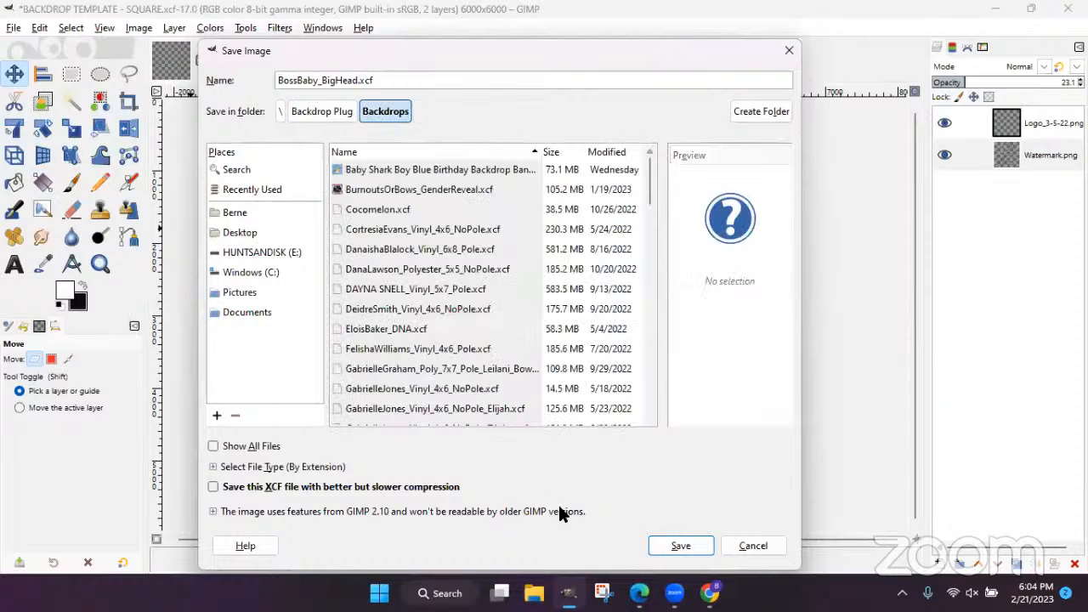
left_click(682, 545)
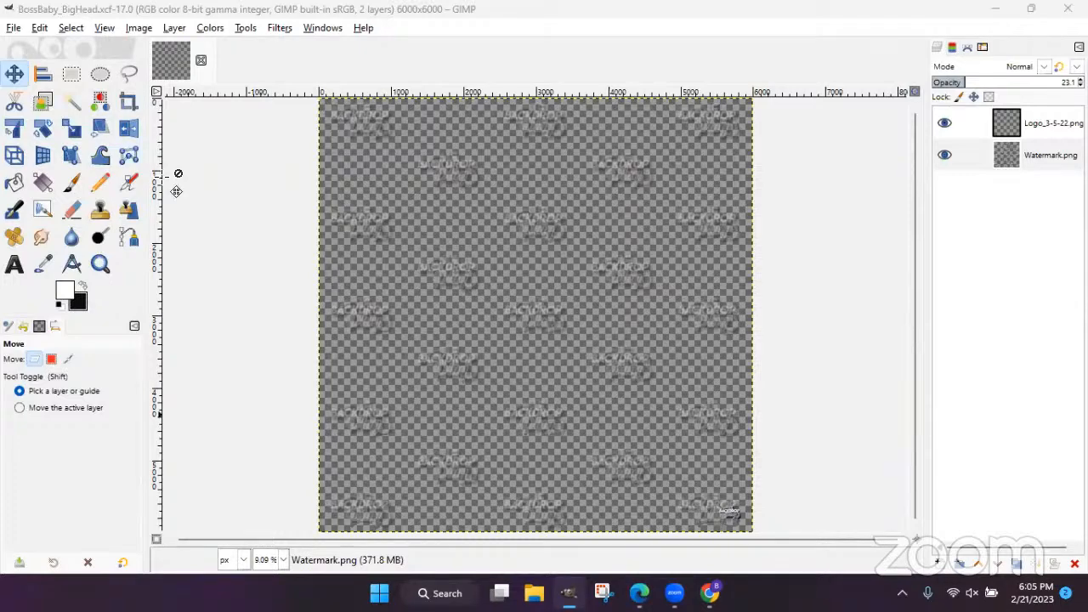
- Switch to Chrome and run a Google image search for "black baby" in a new tab
mouse_move(710, 593)
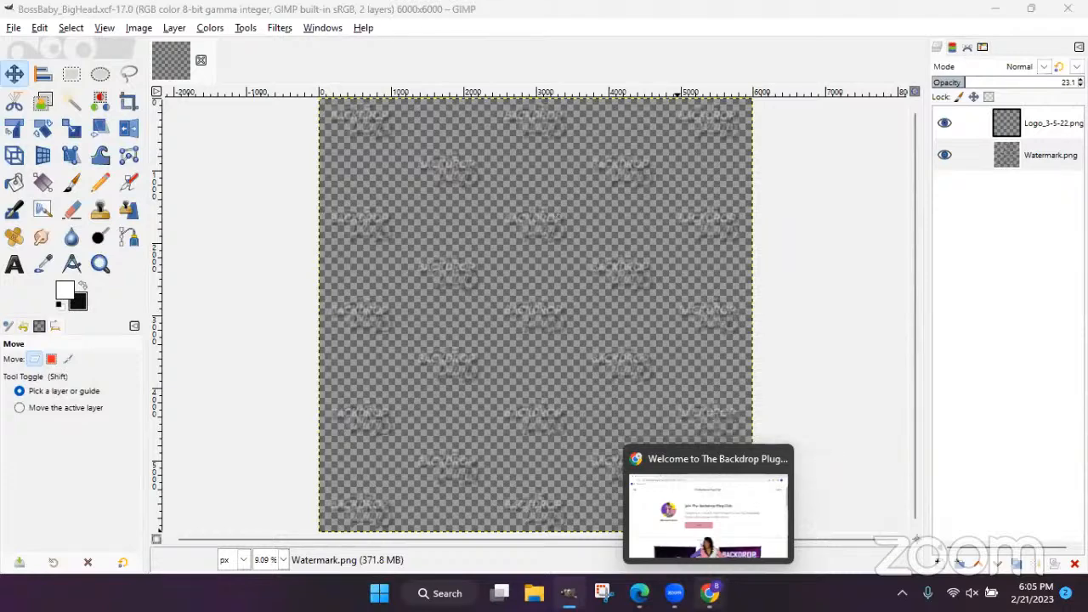
left_click(708, 514)
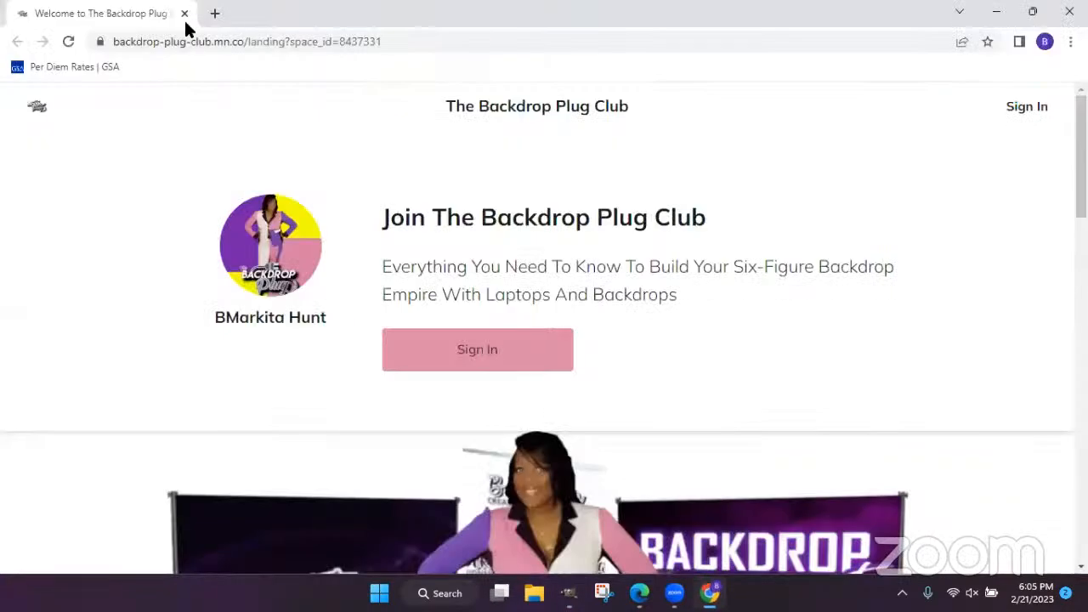
left_click(216, 14)
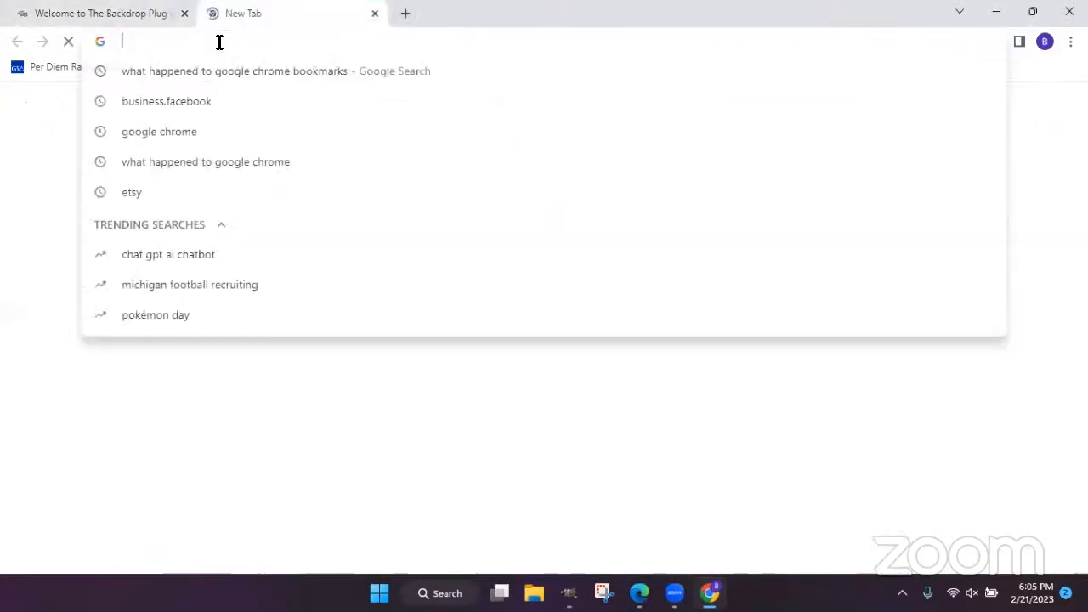
type("bab")
key("BackSpace")
key("BackSpace")
key("BackSpace")
type("af")
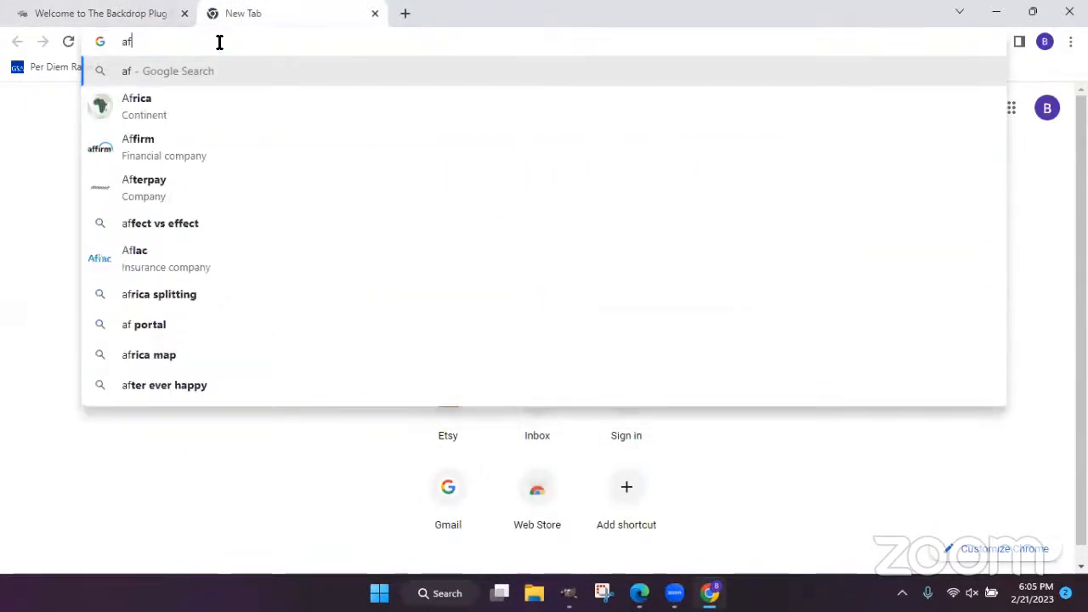
key("BackSpace")
key("BackSpace")
type("black b")
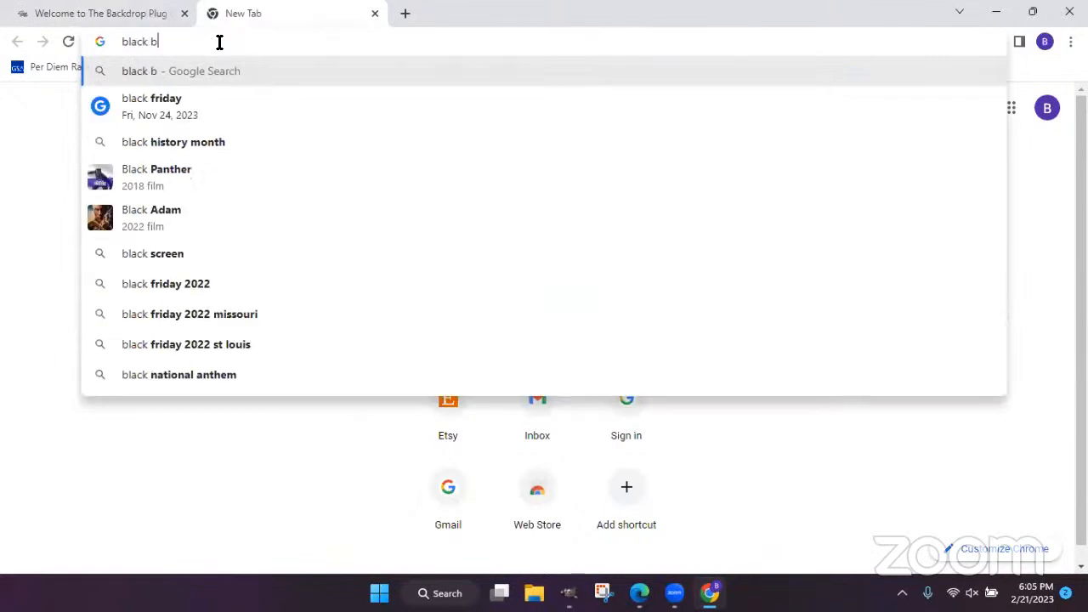
type("aby")
key("Return")
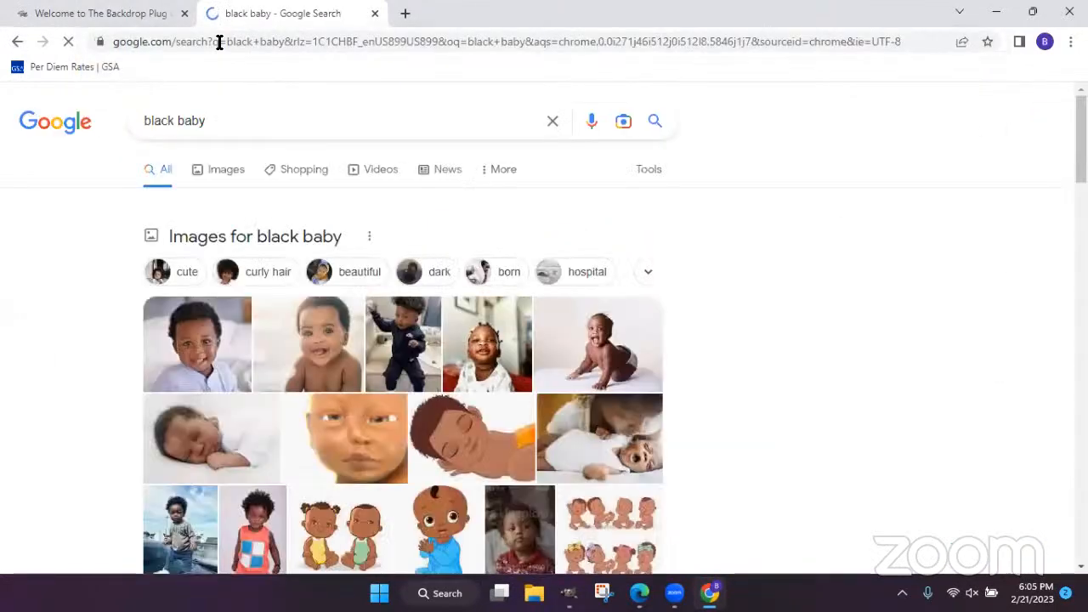
left_click(226, 173)
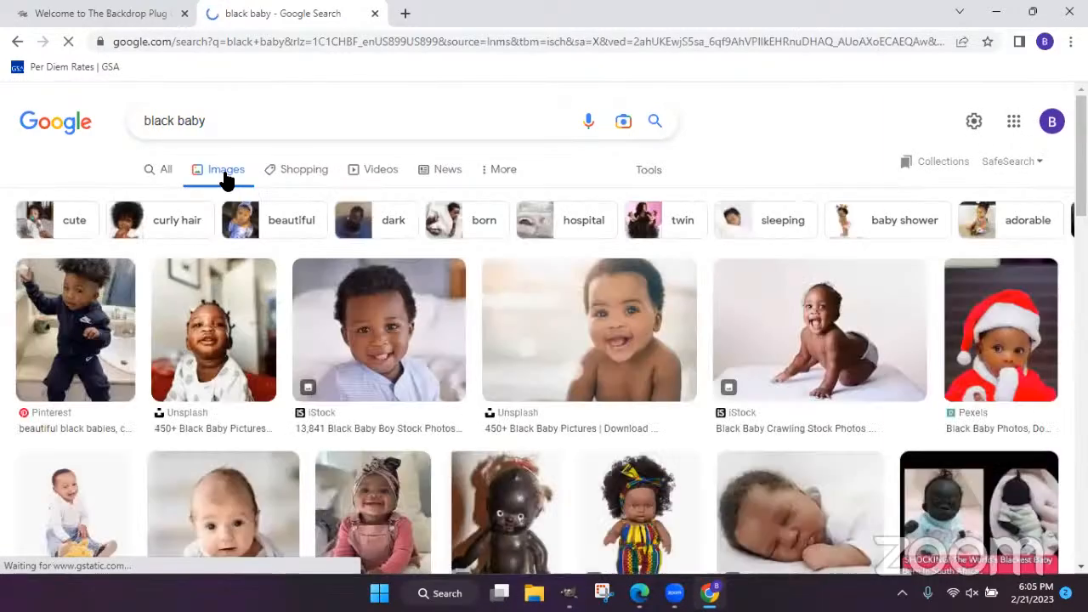
- Copy the Dreamstime photo of the standing toddler in an orange tank top with blue and white squares
scroll(225, 176, "down", 1)
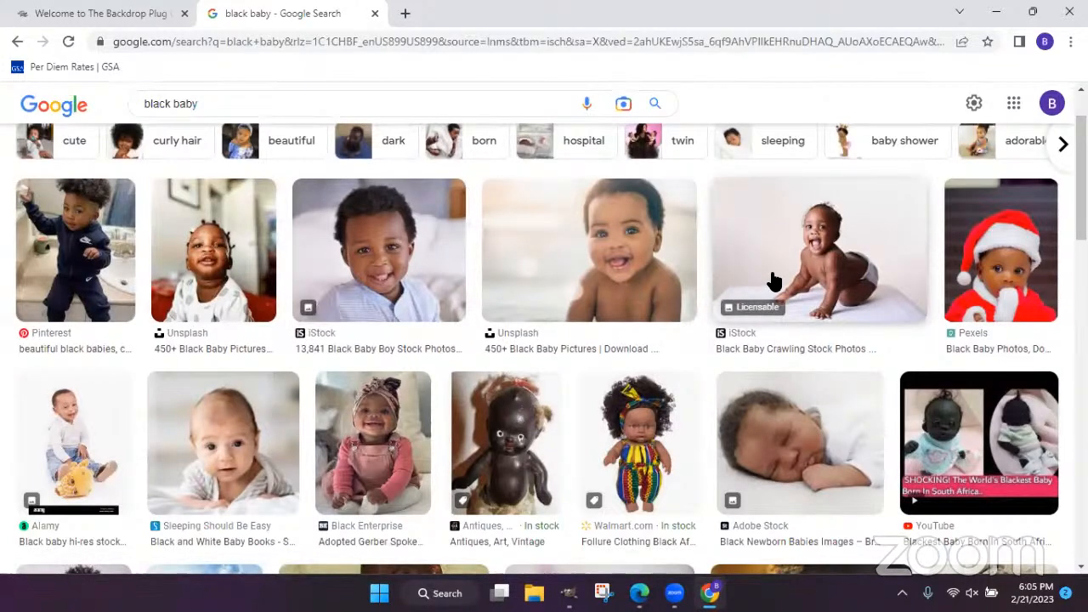
scroll(774, 280, "down", 3)
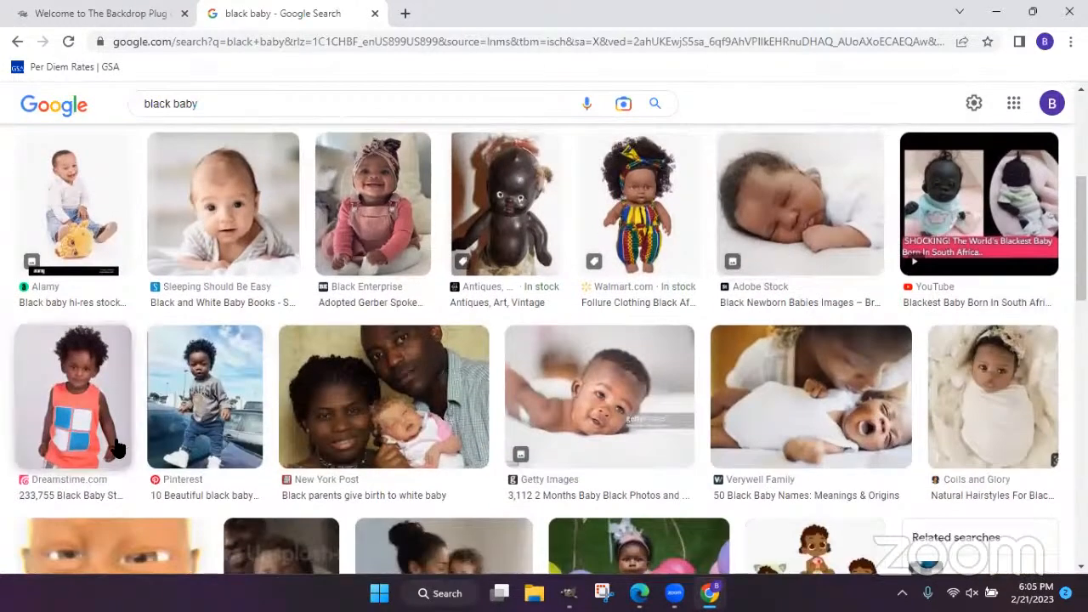
left_click(85, 393)
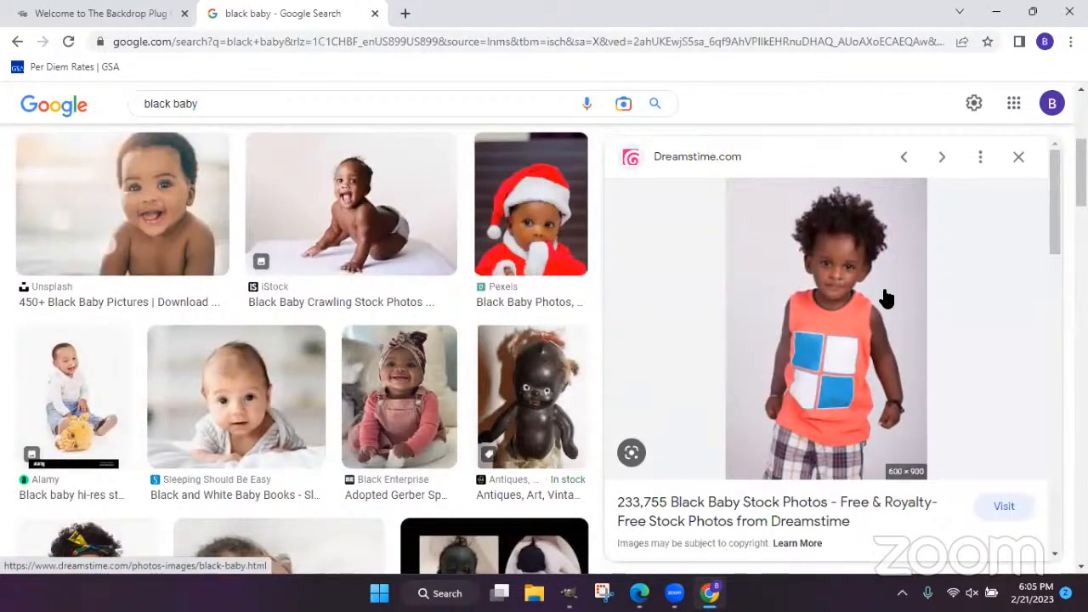
right_click(850, 332)
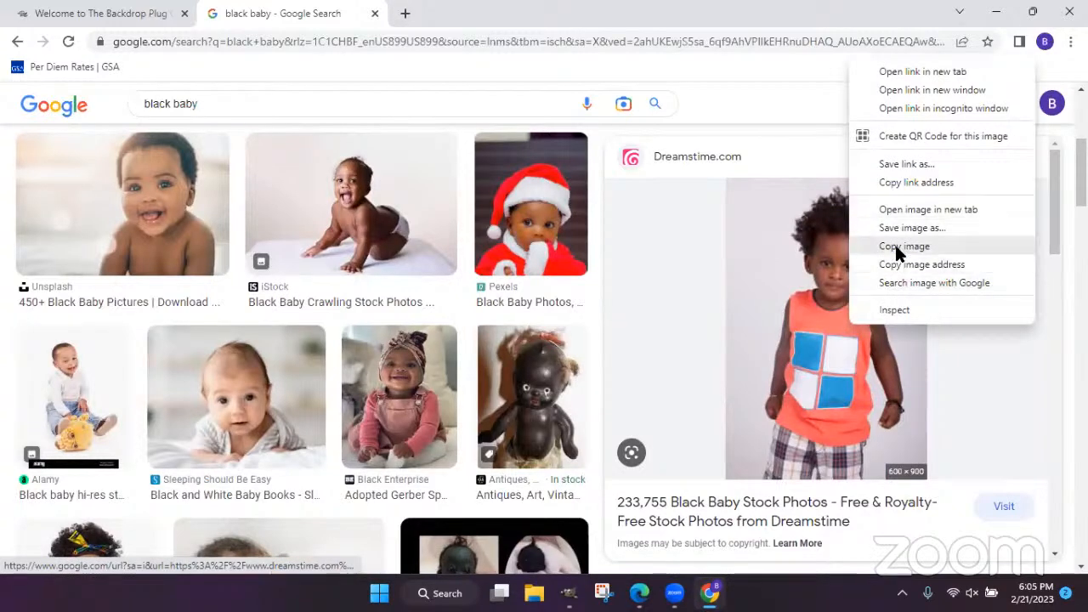
left_click(893, 247)
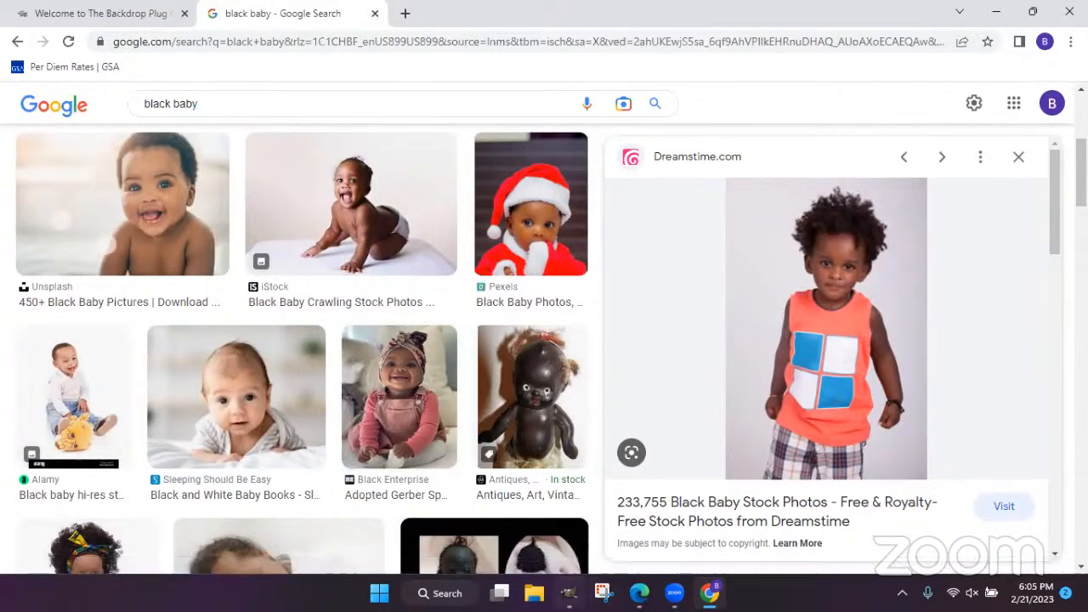
- Switch to GIMP, paste the copied toddler photo as a new layer and hide the Watermark.png layer
left_click(569, 592)
left_click(39, 27)
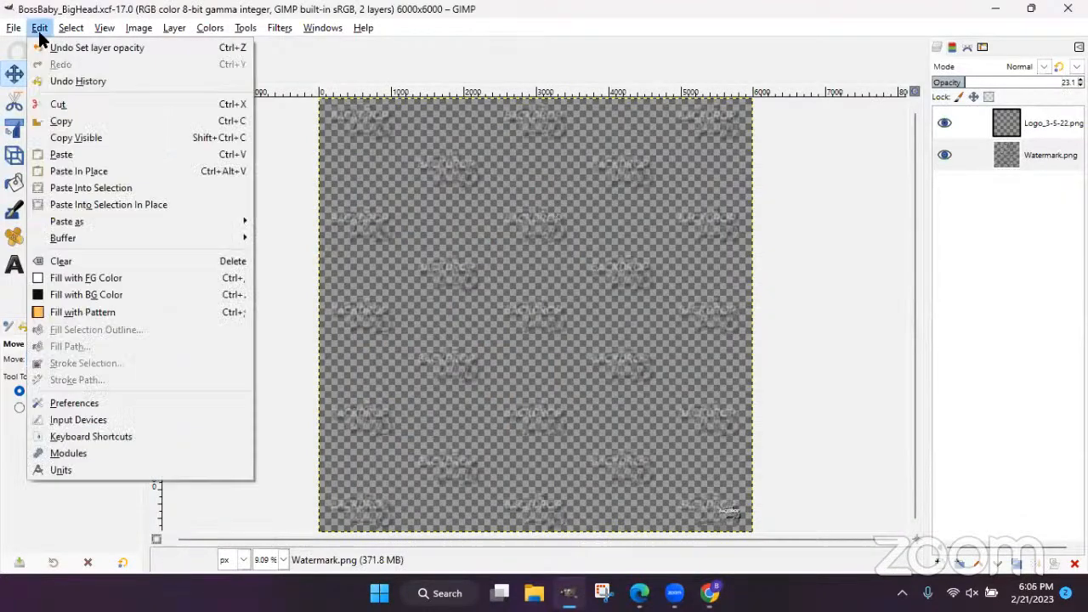
mouse_move(74, 221)
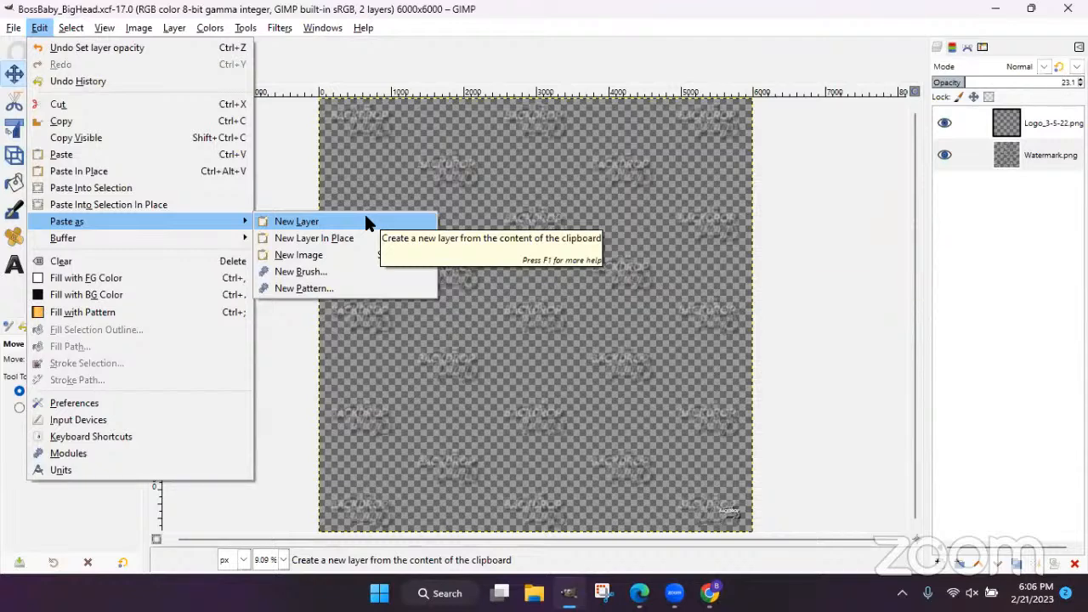
left_click(18, 27)
left_click(17, 26)
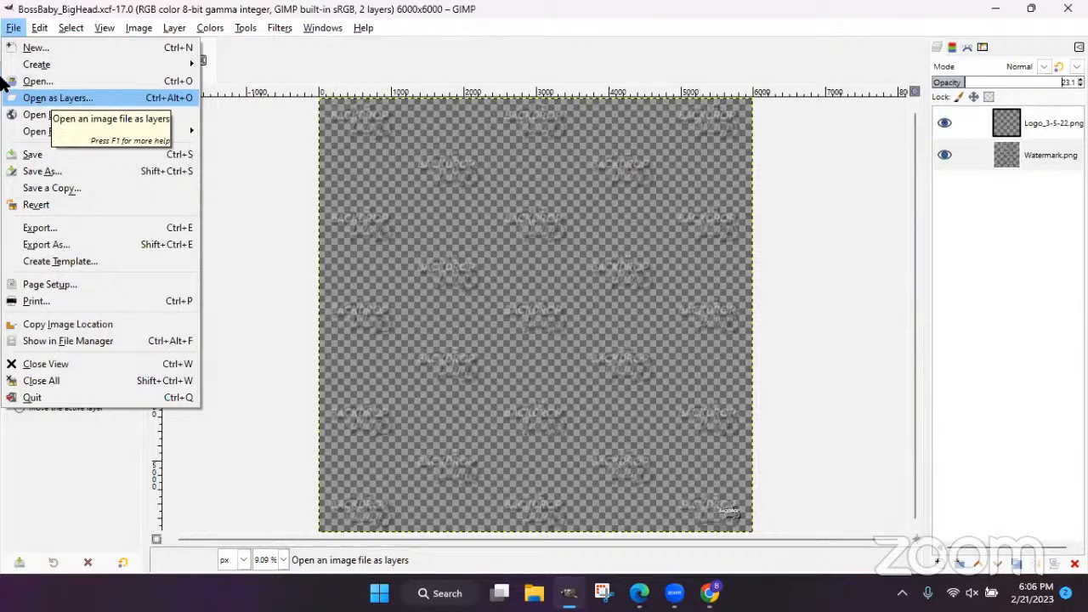
key("Escape")
left_click(361, 28)
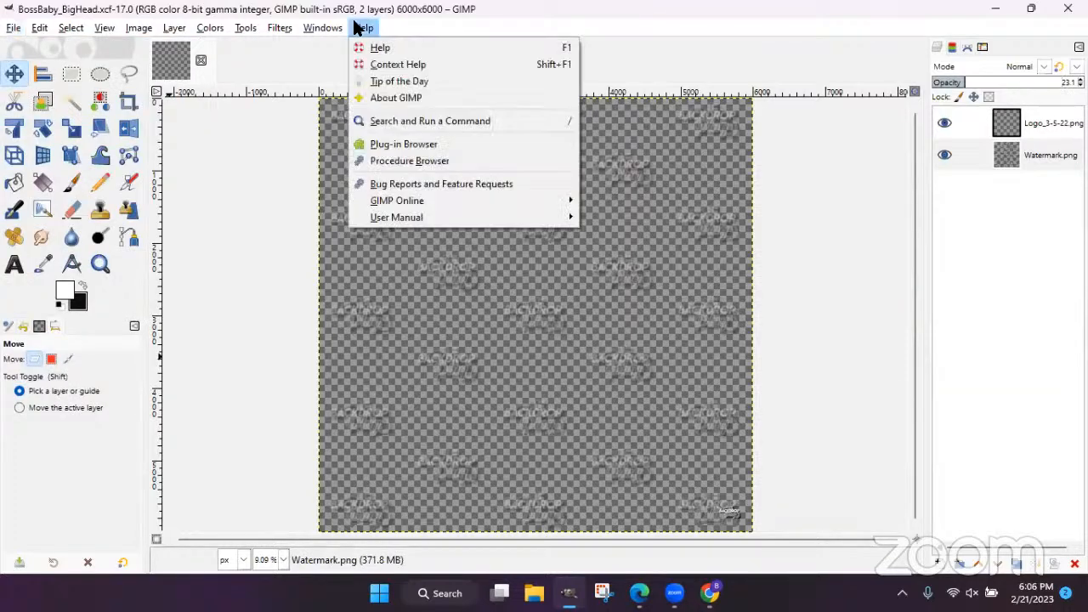
left_click(545, 7)
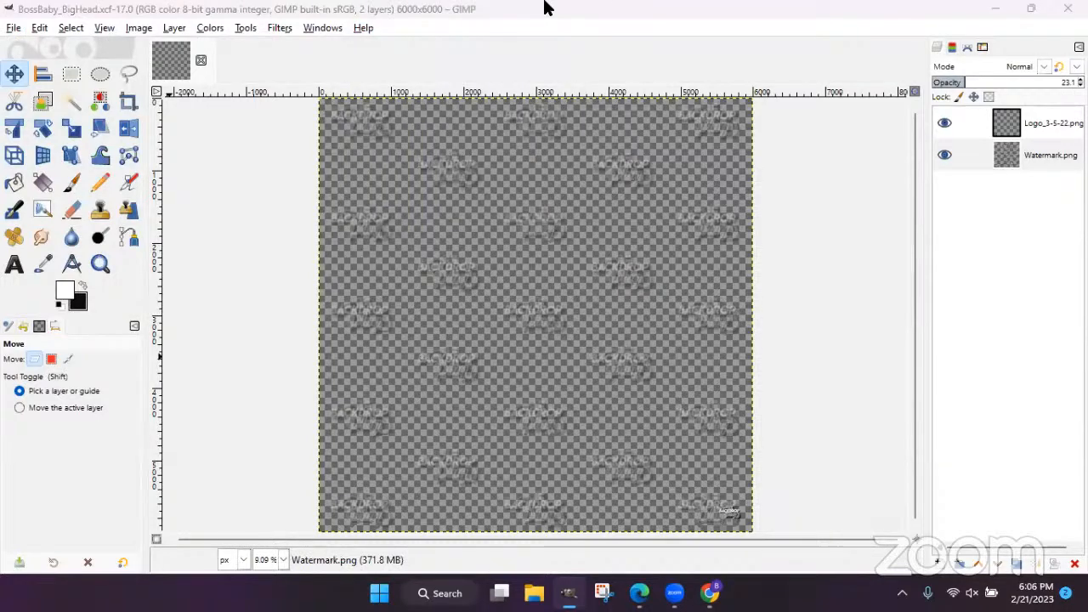
left_click(39, 28)
mouse_move(170, 221)
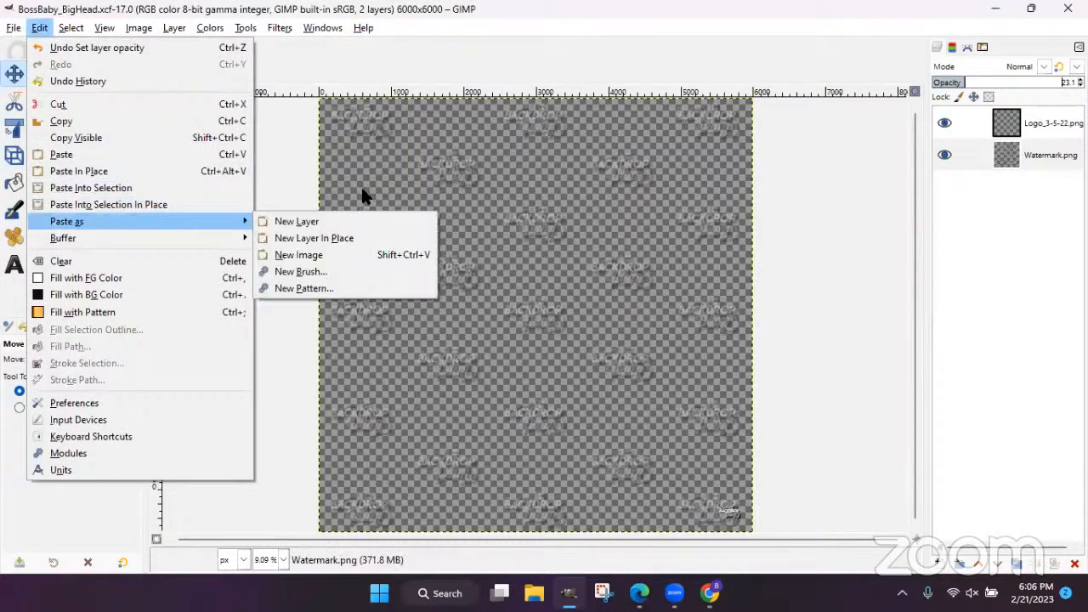
left_click(297, 223)
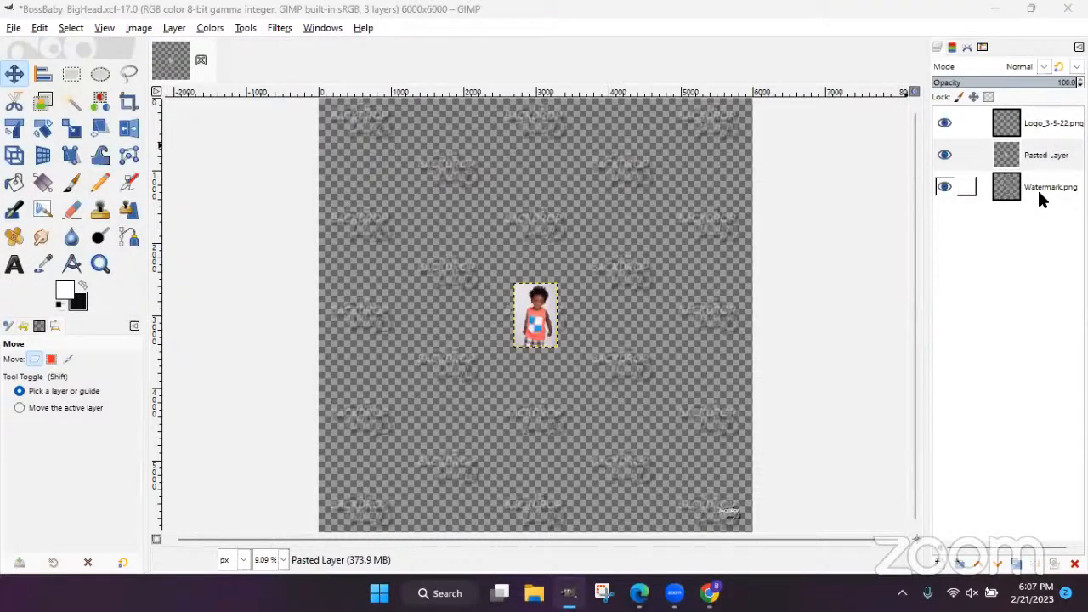
left_click(945, 189)
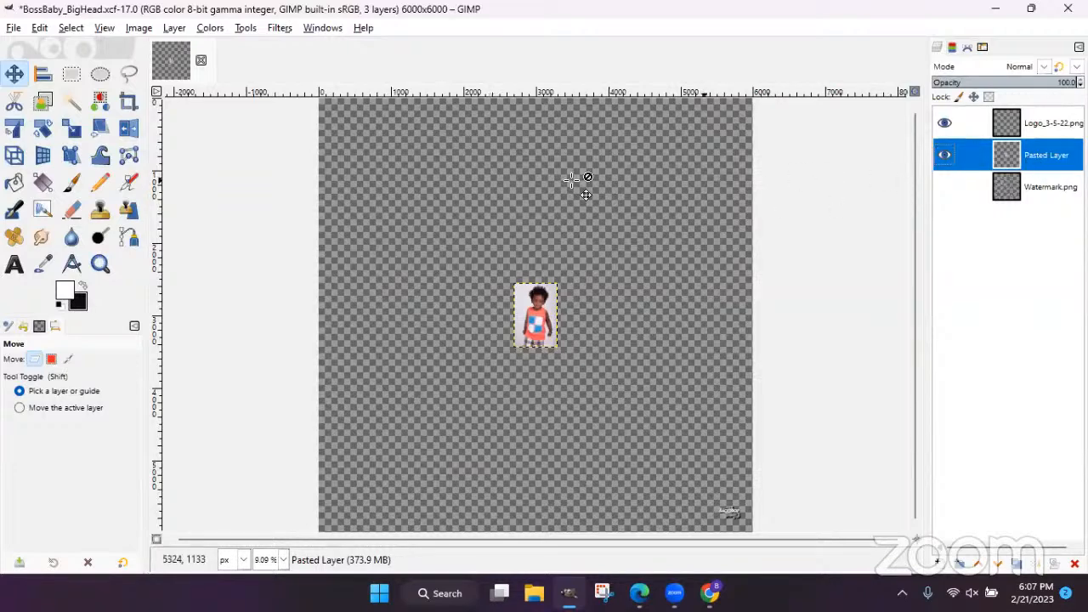
- Try enlarging the pasted toddler photo proportionally to about 3397 × 5095 px with the Scale tool
left_click(72, 135)
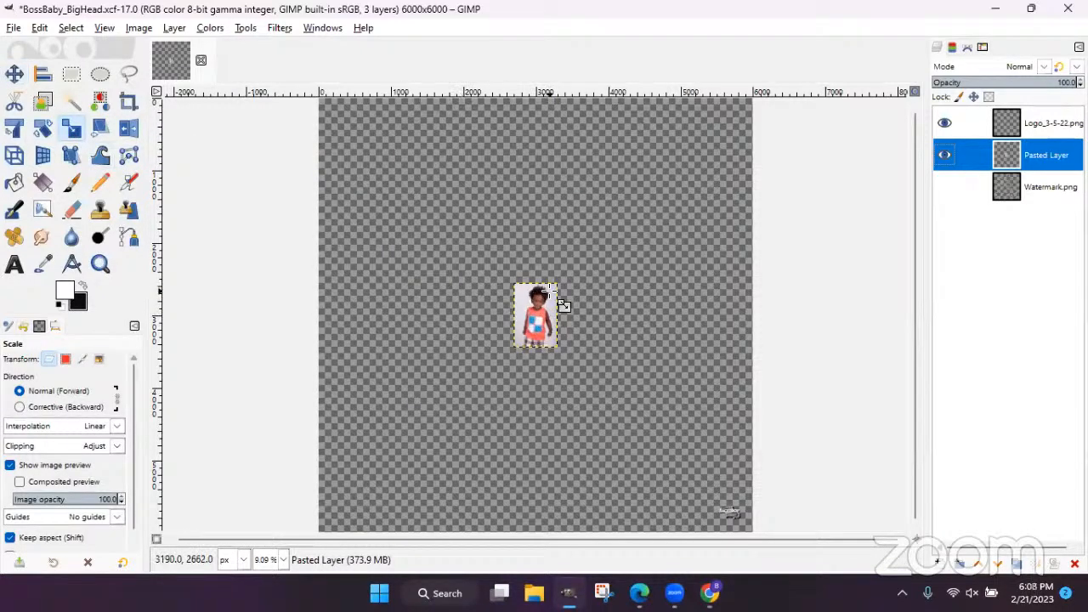
left_click_drag(558, 314, 678, 327)
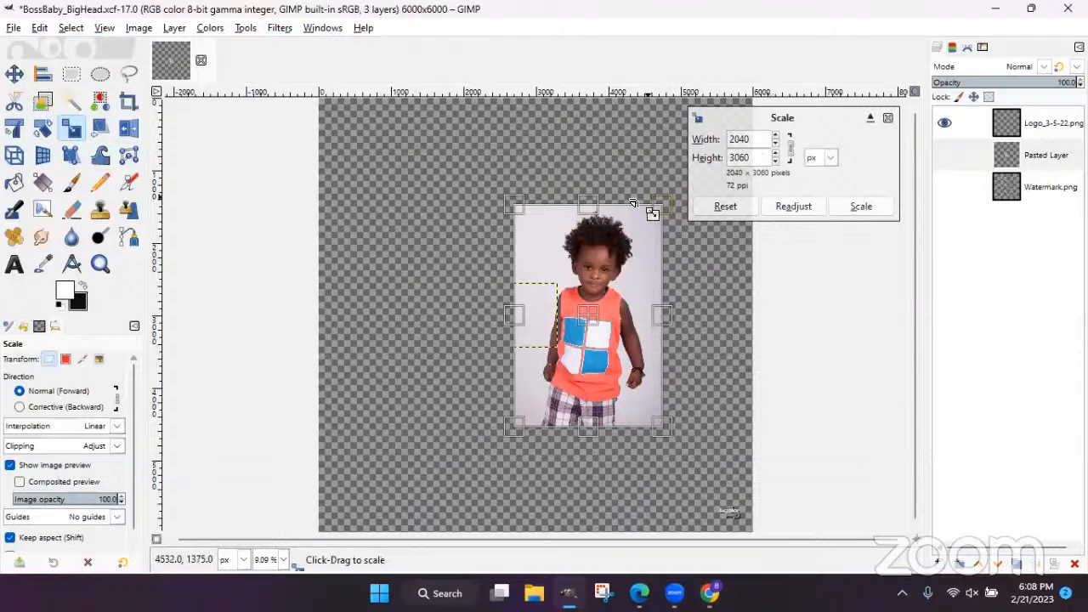
left_click_drag(515, 207, 462, 146)
left_click_drag(470, 278, 441, 274)
left_click_drag(568, 432, 568, 484)
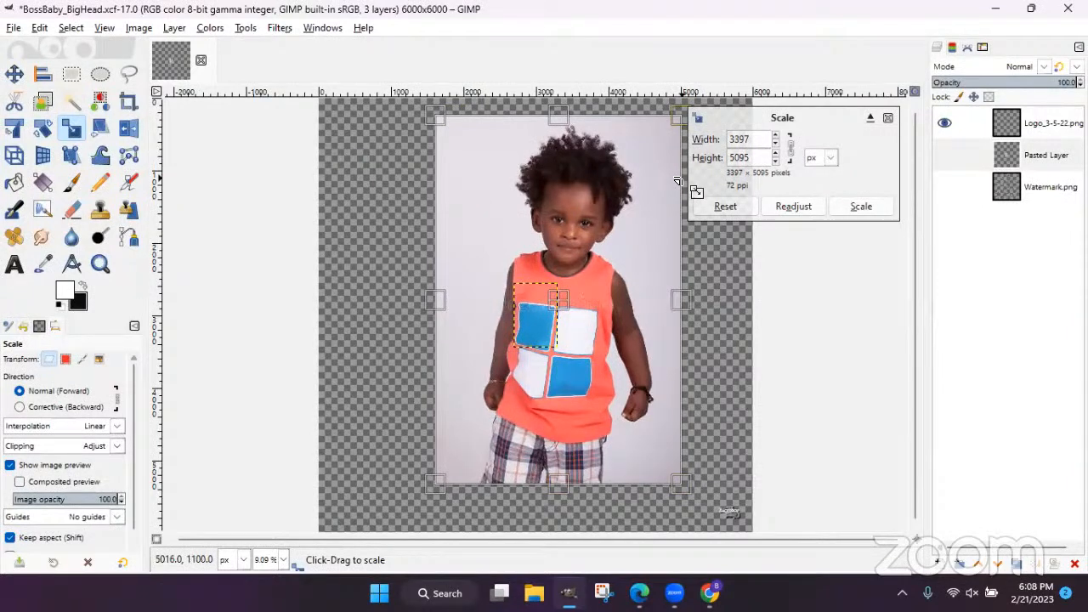
- Try stretching the photo to about 4750 × 3665 px without keeping its aspect ratio, and reset the scaling
left_click(789, 159)
left_click(789, 147)
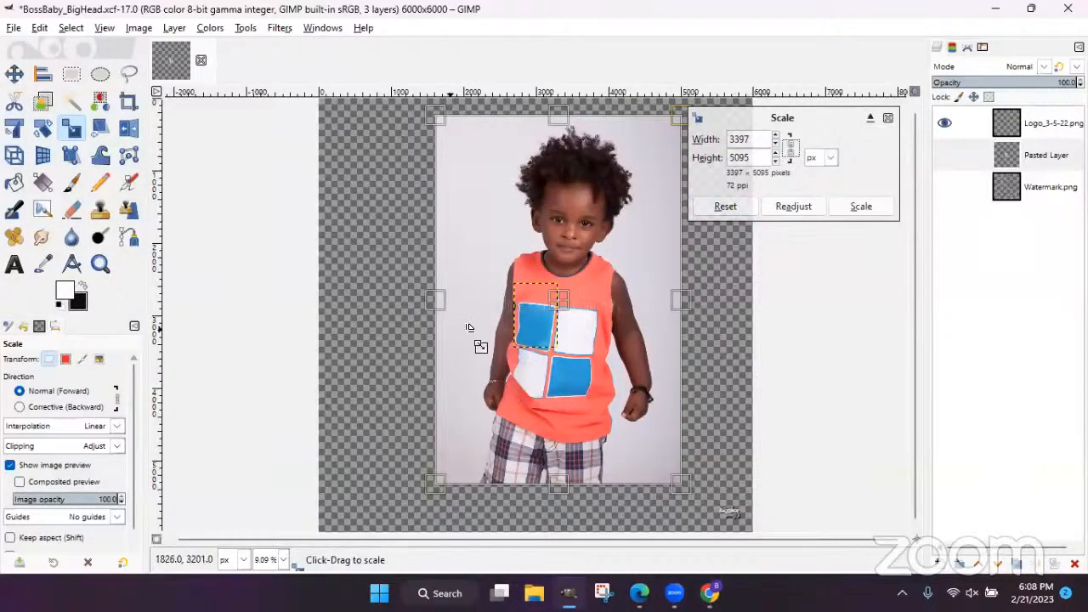
left_click_drag(436, 302, 331, 298)
left_click_drag(498, 474, 530, 383)
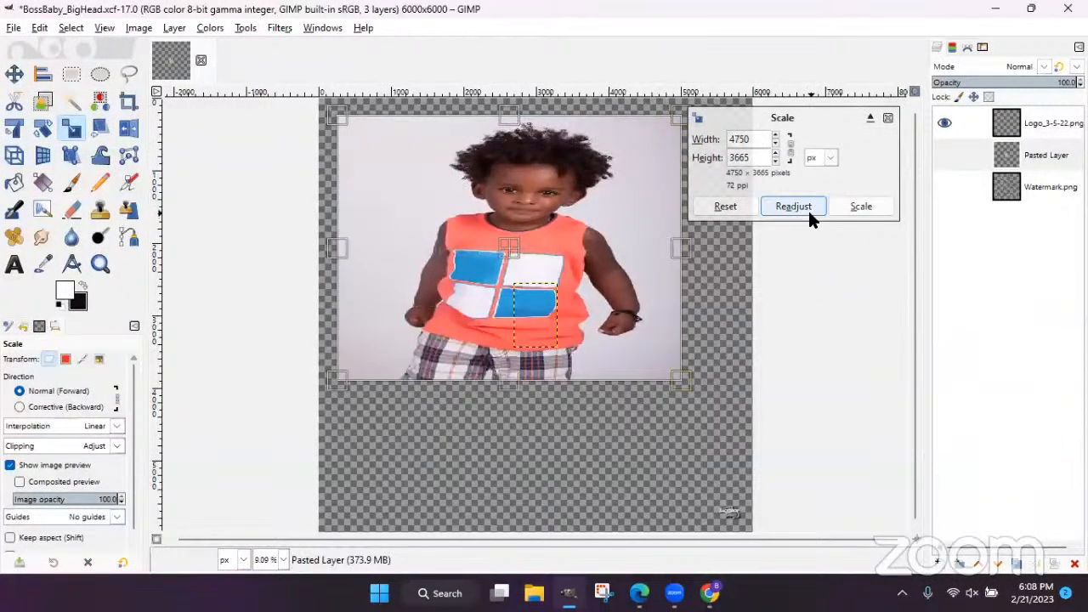
left_click(742, 206)
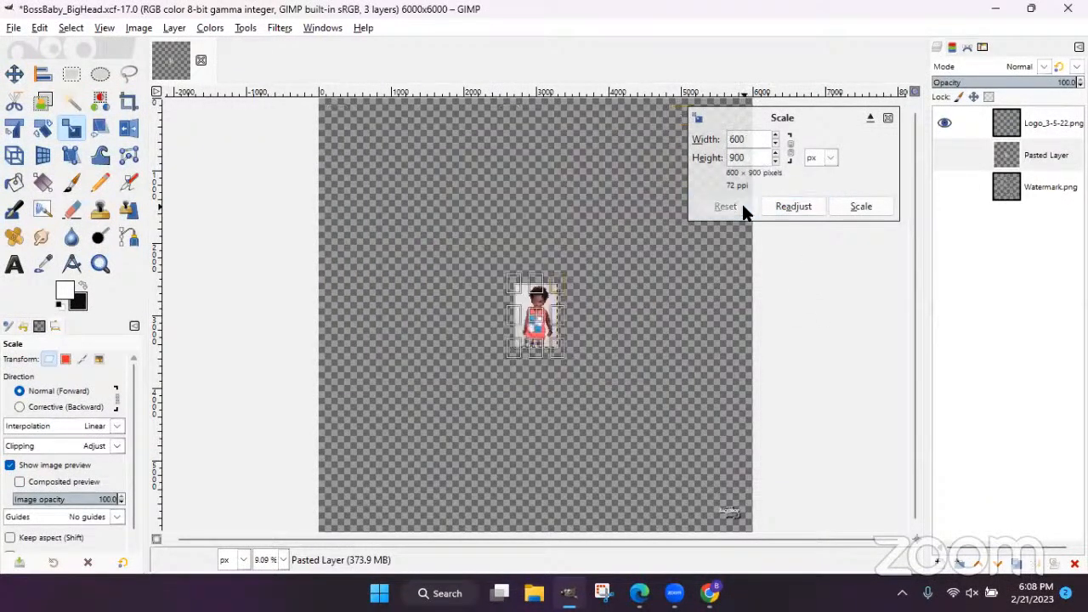
- Scale the pasted toddler photo to 3600 × 5400 px with its aspect ratio locked
left_click(789, 148)
left_click_drag(569, 289, 773, 284)
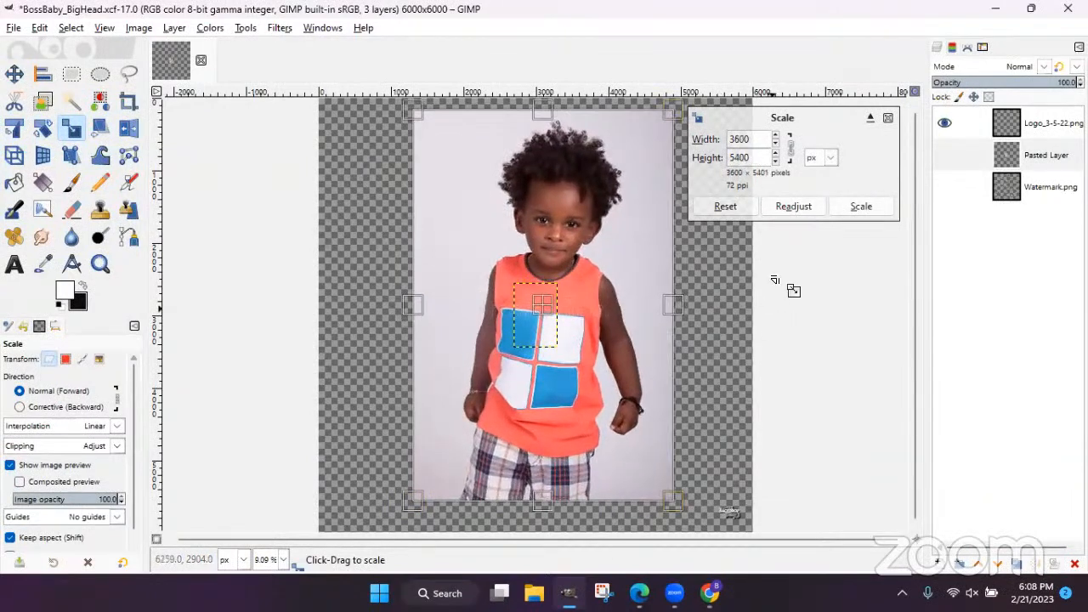
left_click(875, 207)
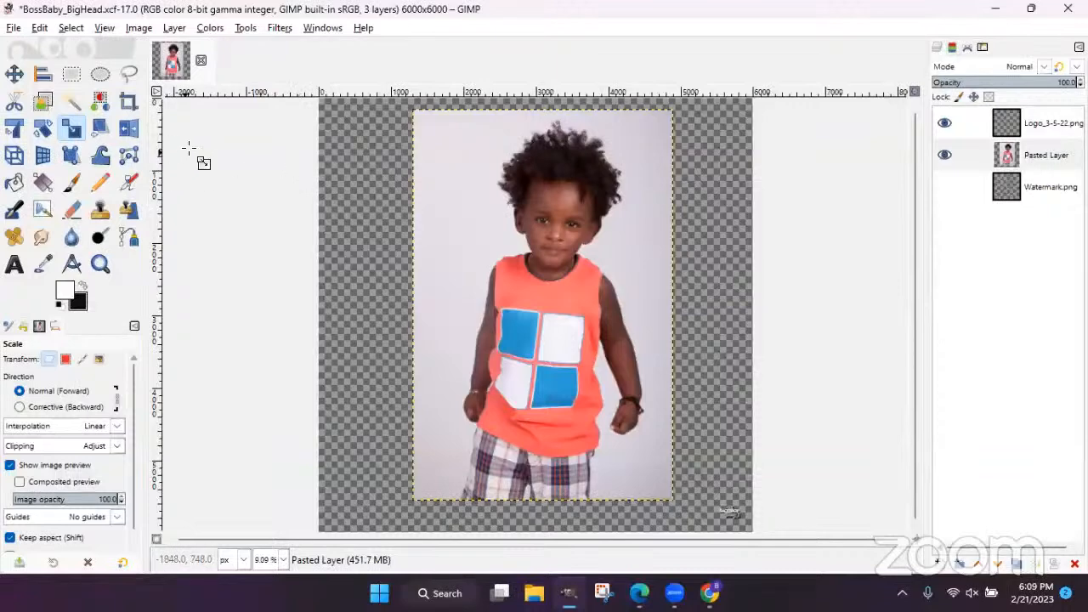
- Crop only the pasted photo layer to the toddler's head and neckline, about 1892 × 2178 px
left_click(128, 107)
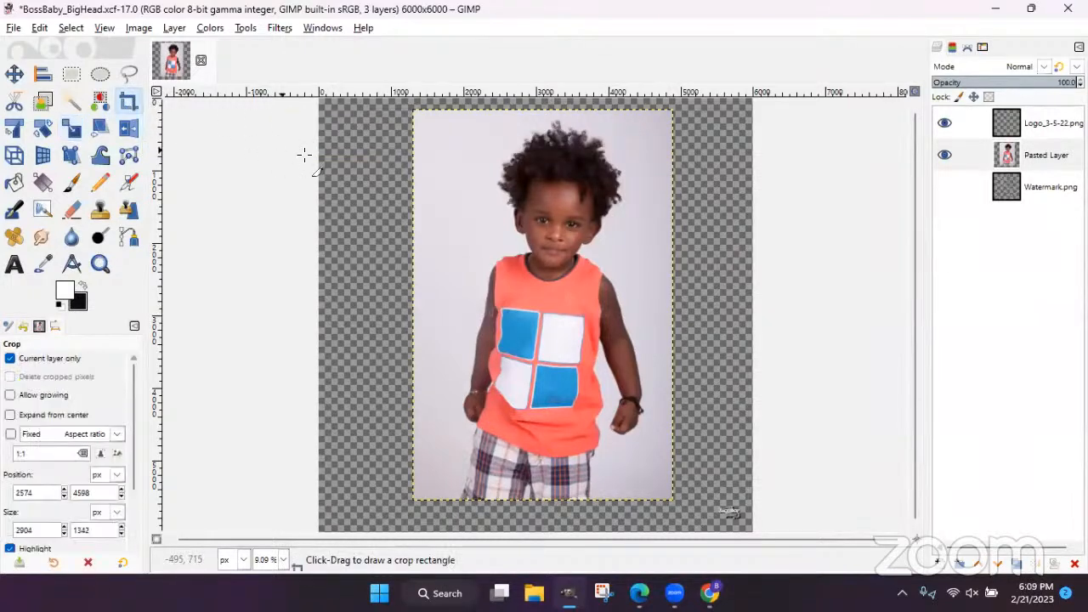
left_click(128, 104)
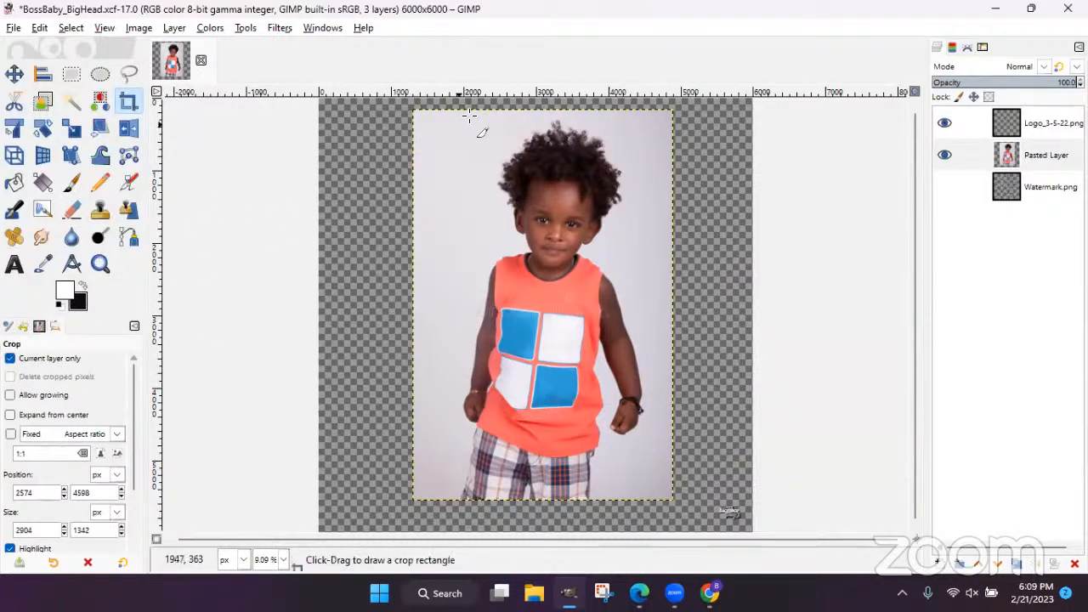
left_click_drag(472, 114, 630, 275)
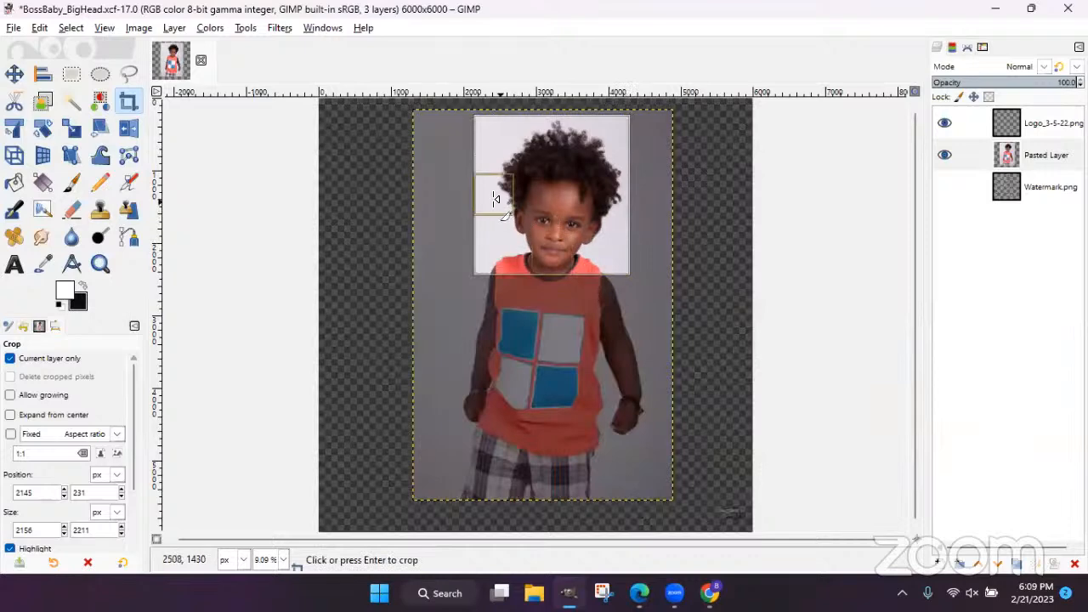
left_click_drag(481, 195, 502, 196)
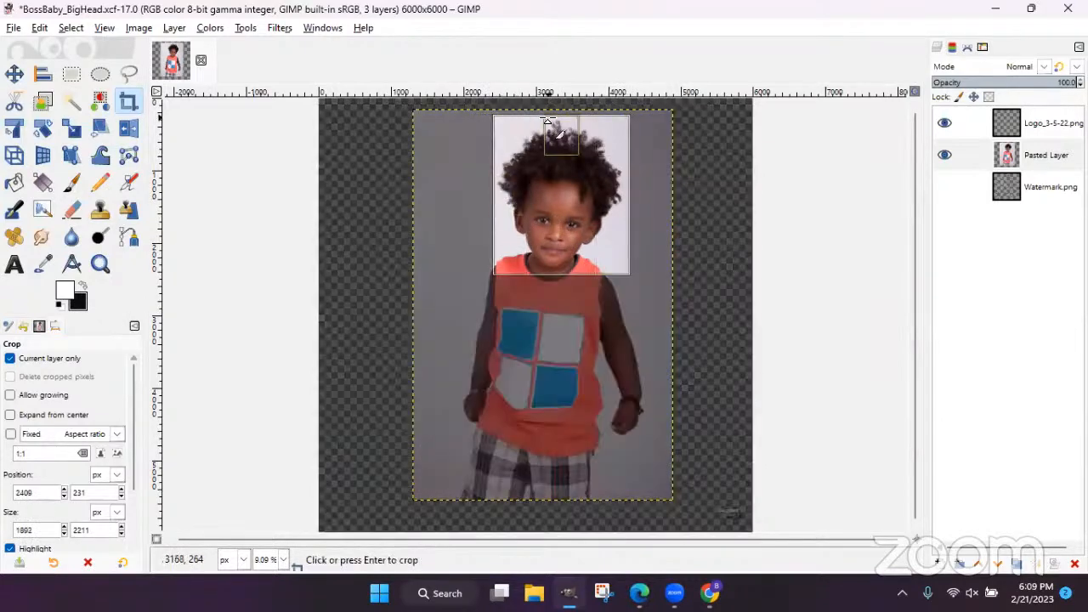
left_click_drag(548, 121, 550, 124)
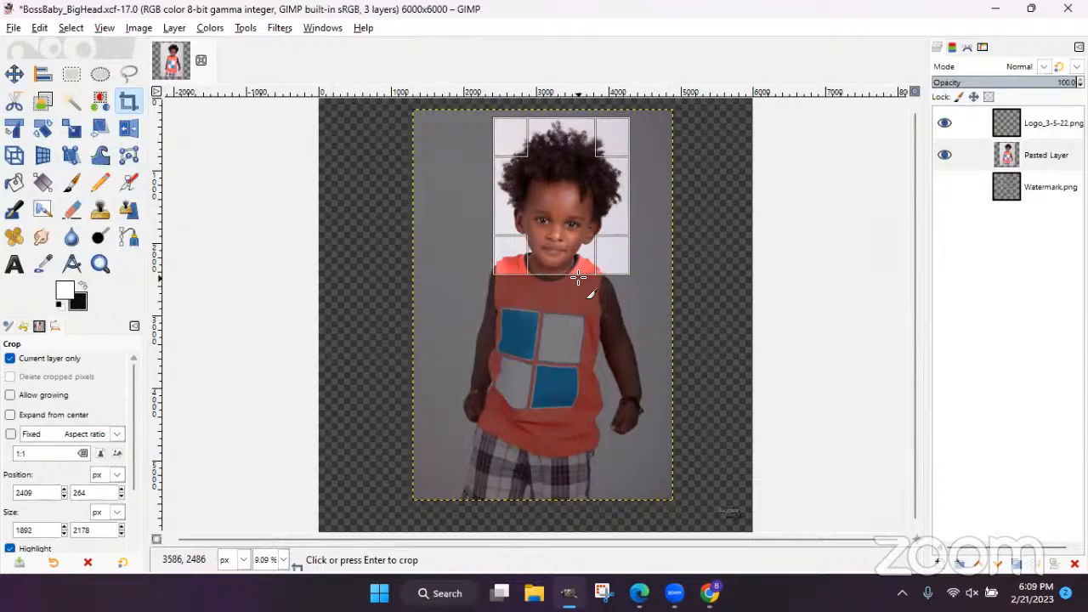
key("Return")
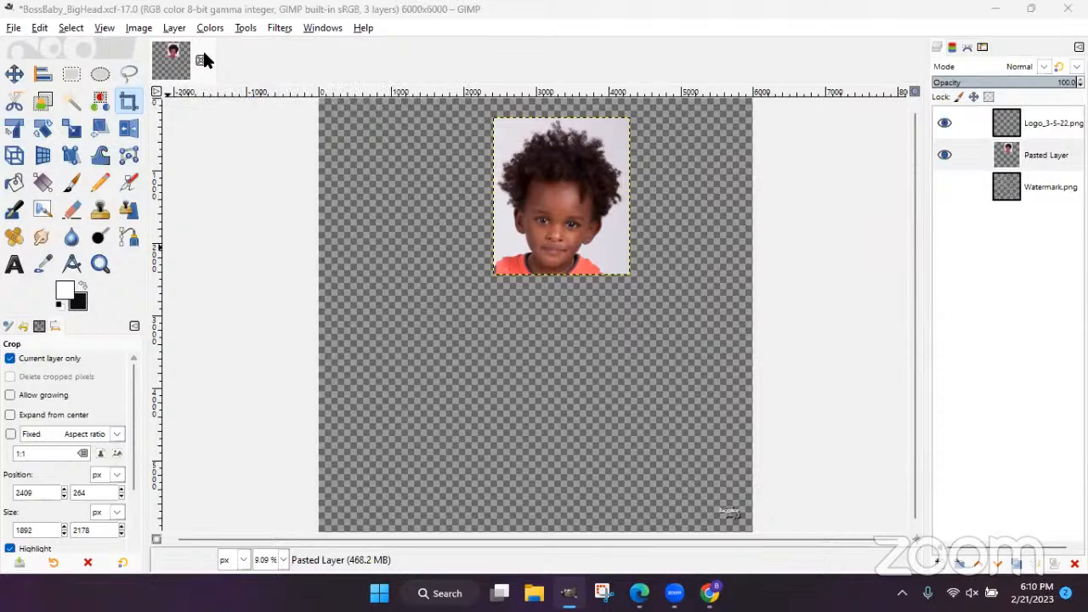
- Start a Free Select outline at the photo's bottom edge and trace up the orange shirt's right-hand shoulder at 150% zoom
left_click(128, 73)
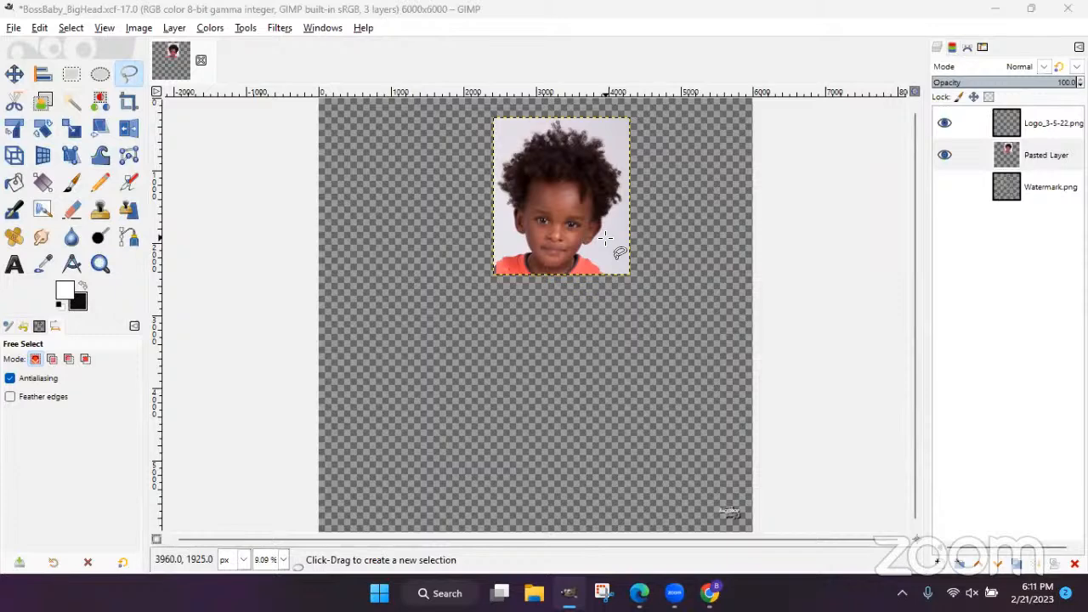
left_click(237, 12)
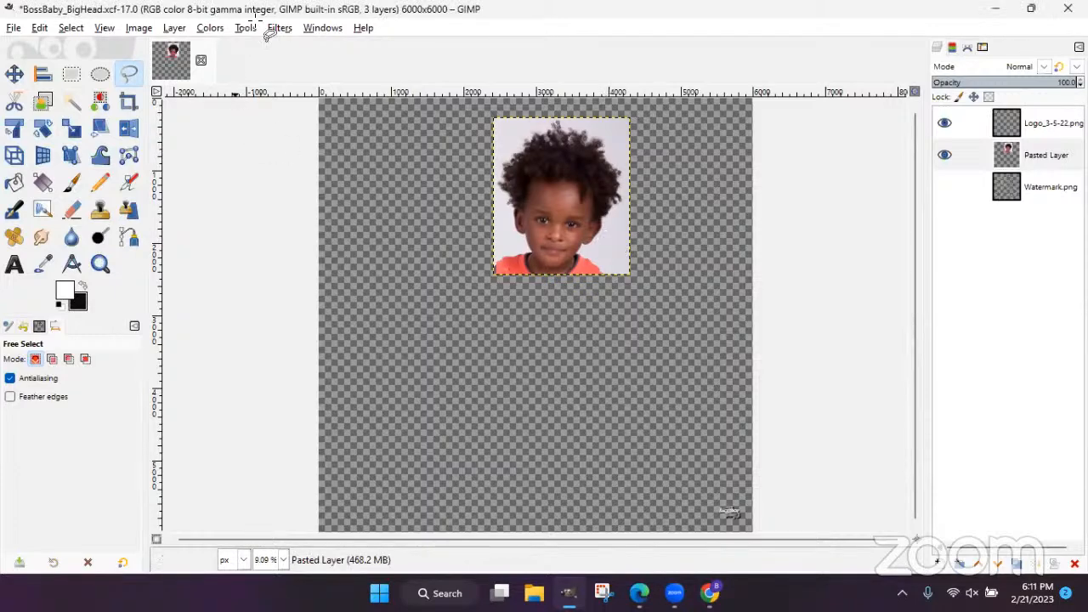
left_click(101, 28)
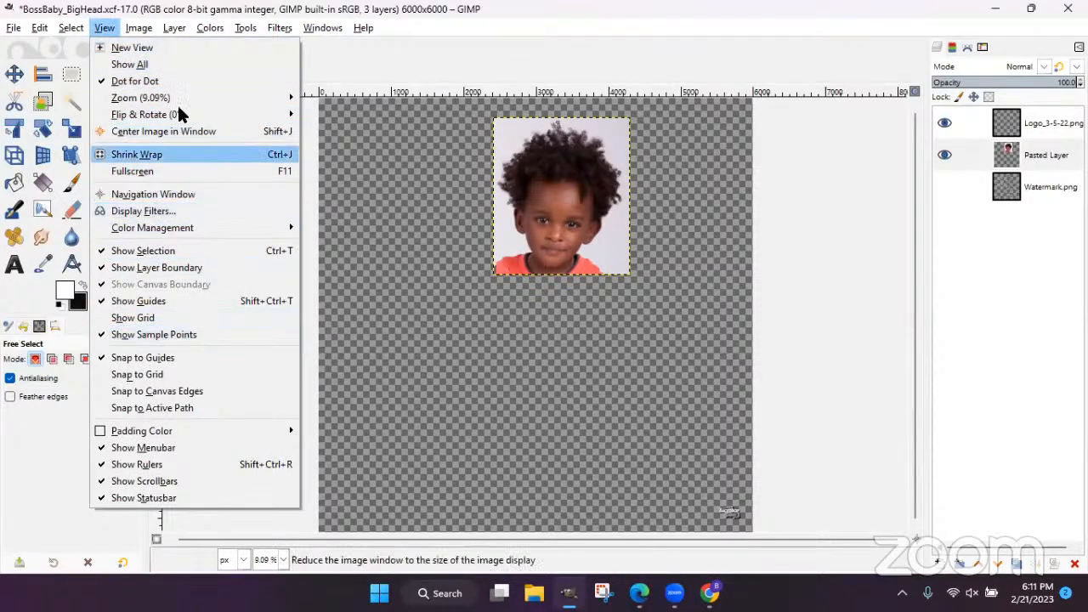
mouse_move(172, 90)
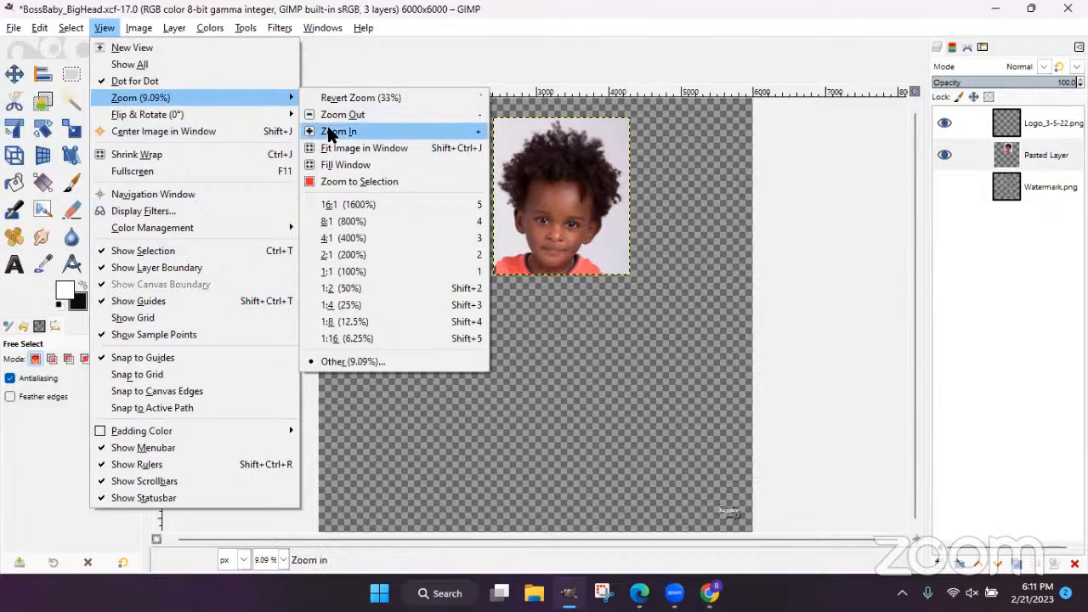
left_click(674, 281)
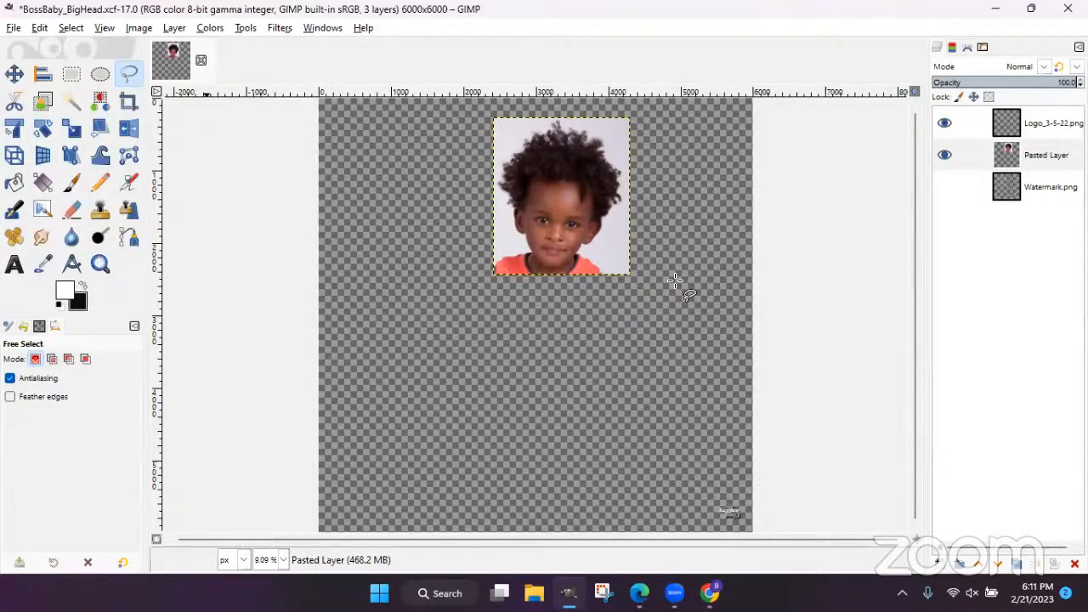
key("plus")
key("plus")
key("plus")
key("plus")
key("plus")
key("plus")
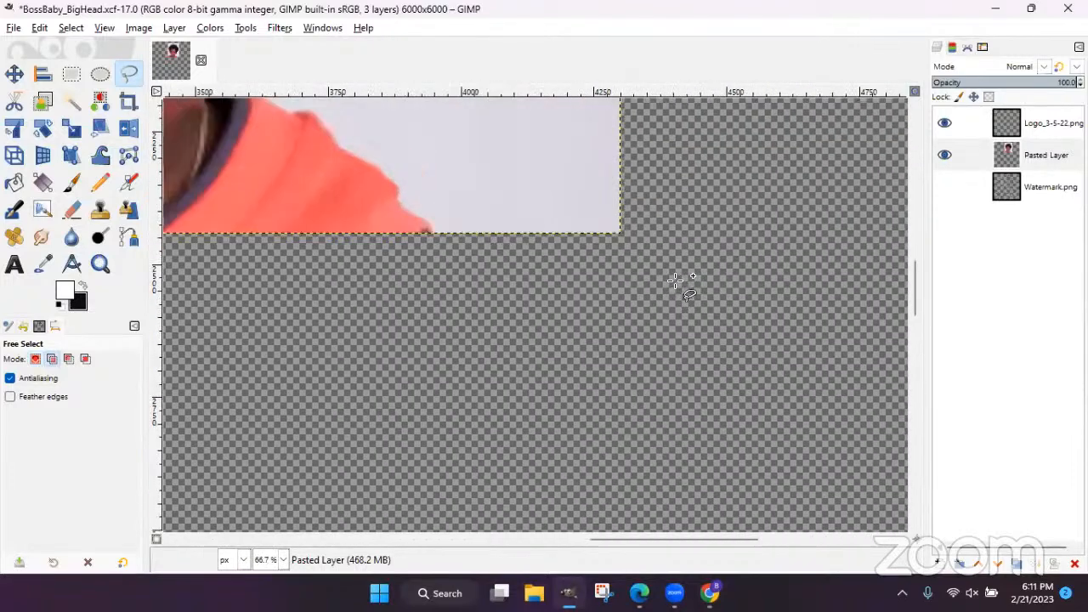
key("plus")
key("plus")
left_click_drag(674, 539, 612, 541)
scroll(617, 467, "up", 4)
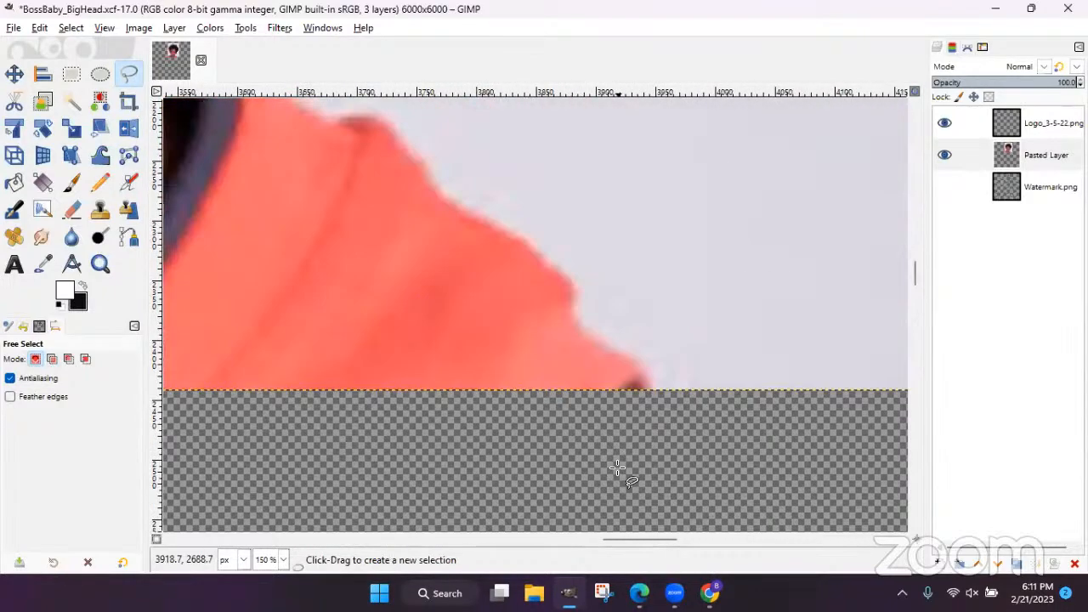
scroll(409, 261, "up", 2)
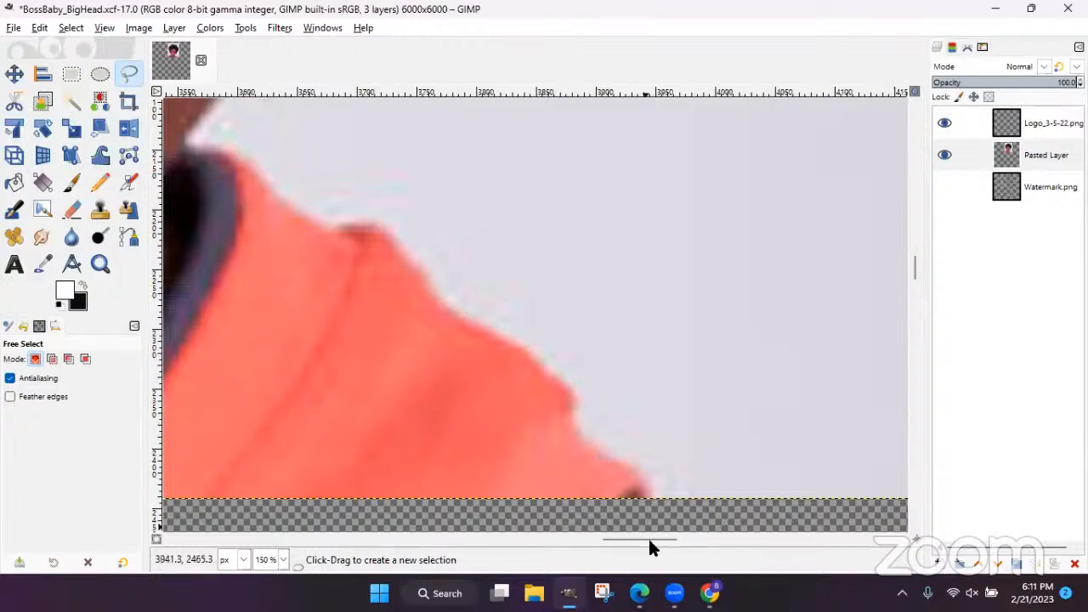
mouse_move(634, 544)
left_mouse_down()
mouse_move(493, 542)
mouse_move(630, 542)
left_mouse_up()
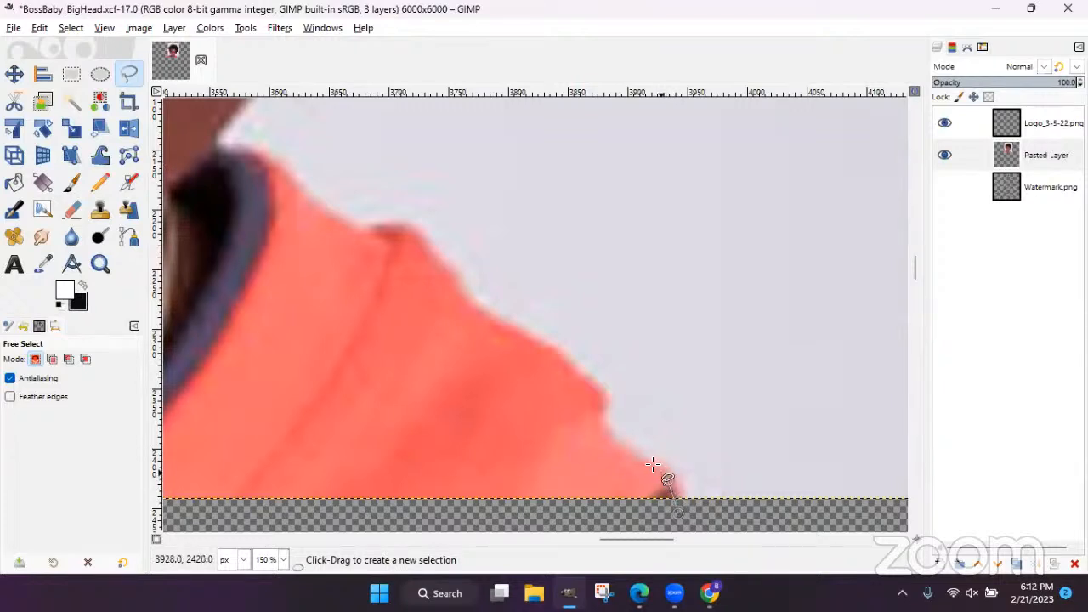
left_click_drag(646, 463, 617, 452)
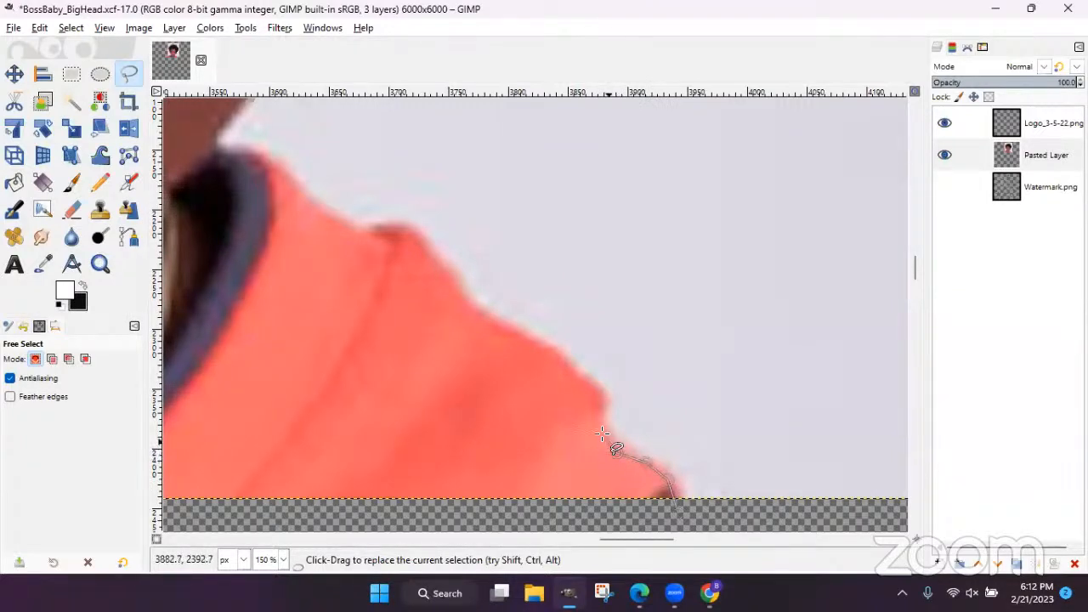
mouse_move(583, 425)
left_mouse_down()
mouse_move(590, 405)
mouse_move(575, 377)
left_mouse_up()
left_click(571, 372)
left_click(506, 328)
left_click(468, 308)
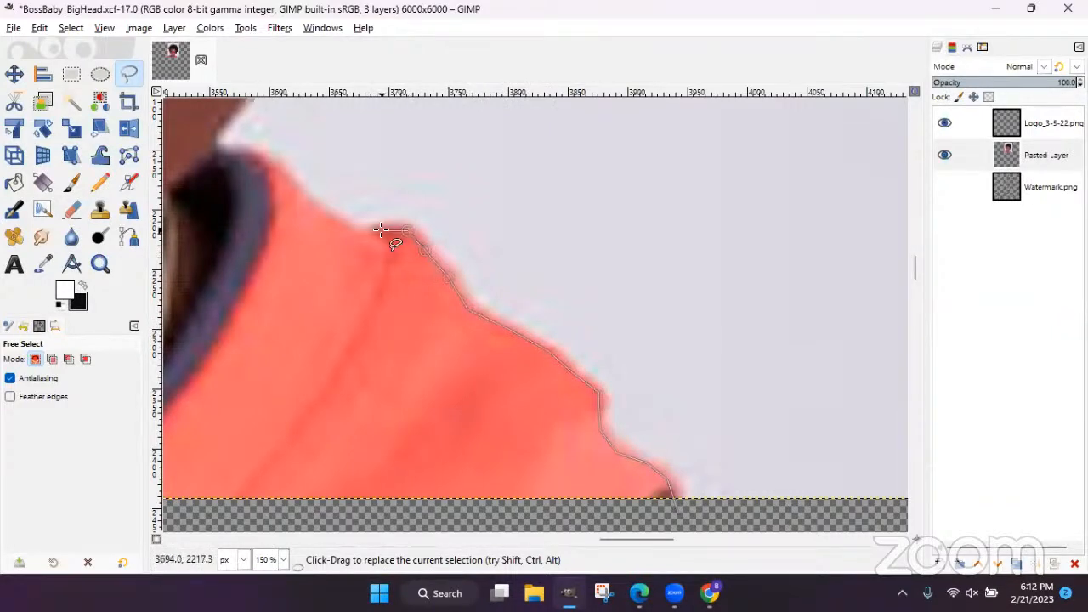
- Continue the Free Select outline over the shoulder to the shirt collar and up the neck and jaw
scroll(359, 269, "up", 3)
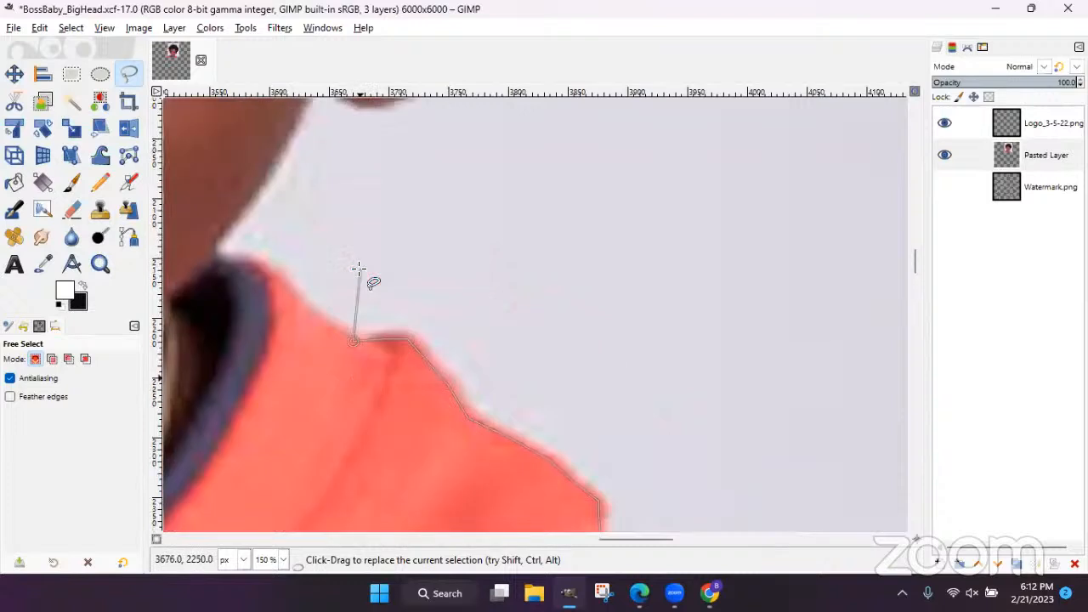
left_click(307, 313)
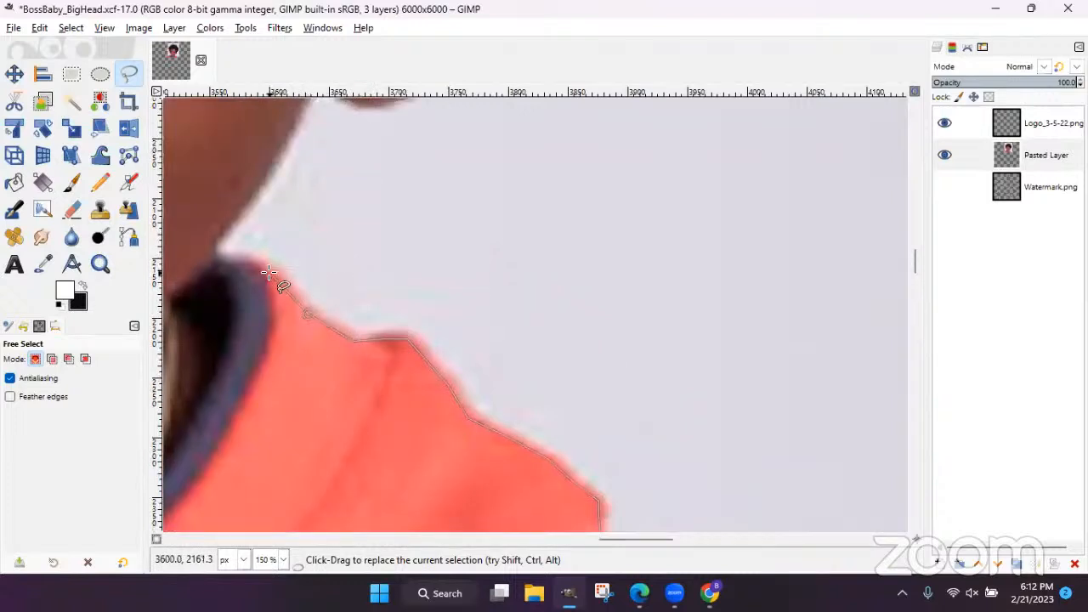
left_click(209, 261)
left_click(210, 238)
left_click(242, 204)
scroll(306, 152, "up", 3)
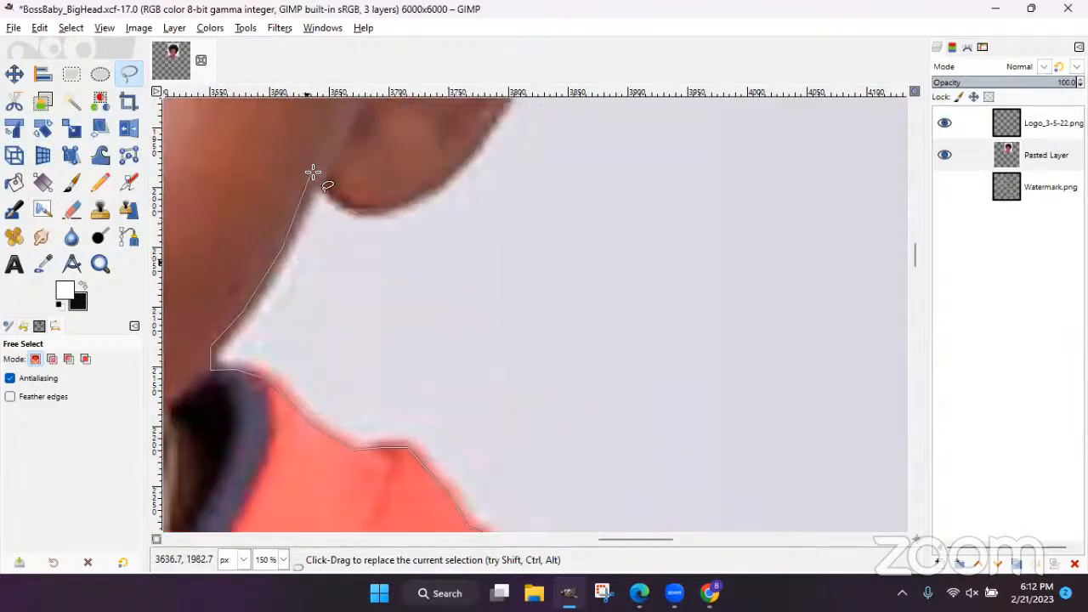
- Extend the outline around the earlobe and up the outer edge of the ear on the photo's right side
left_click(321, 174)
left_click(347, 205)
left_click(374, 210)
left_click(423, 195)
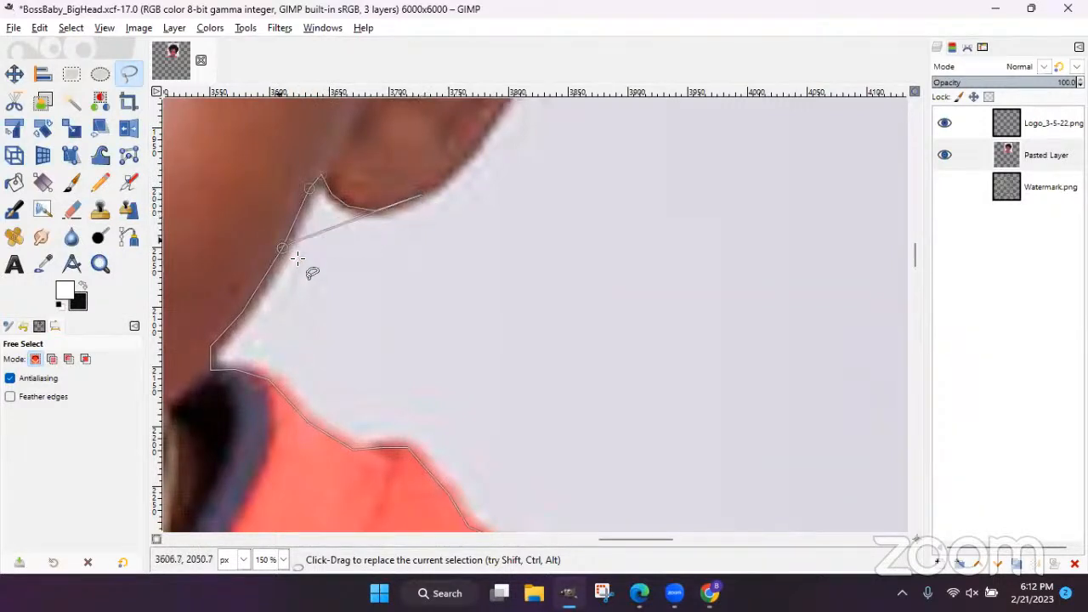
left_click(464, 158)
scroll(484, 158, "up", 5)
left_click(508, 309)
left_click(564, 252)
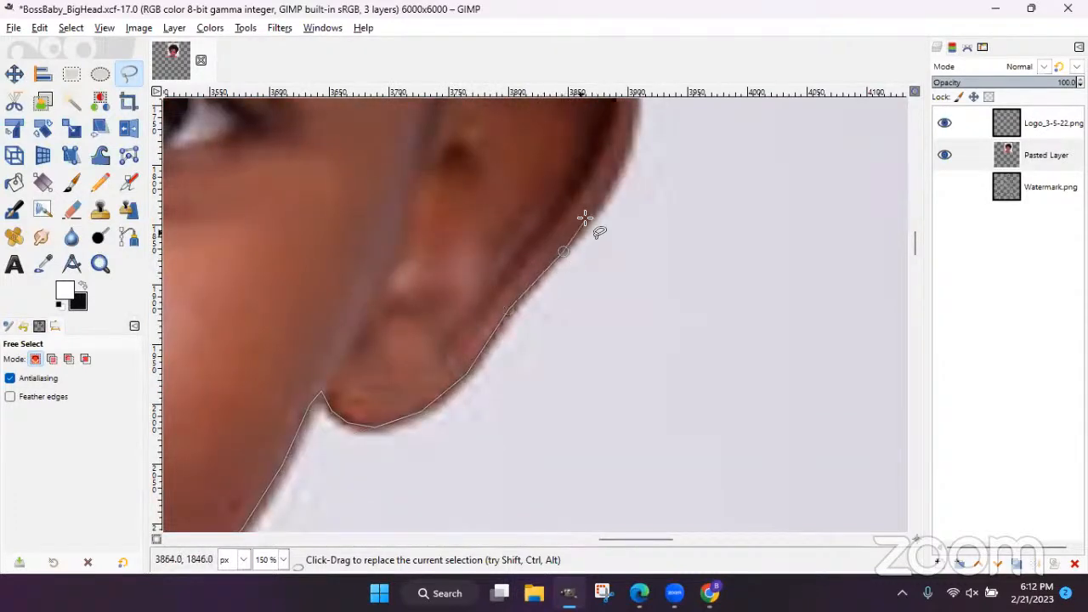
left_click(603, 199)
left_click(627, 145)
- Carry the outline past the top of the ear and along the lower curls behind it
scroll(633, 183, "up", 3)
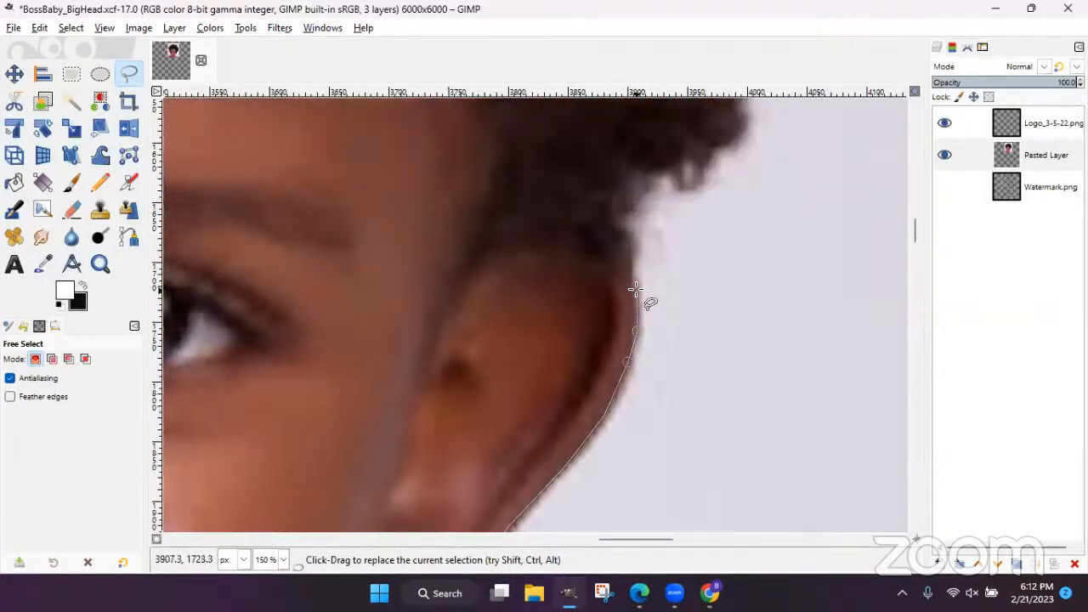
mouse_move(624, 238)
left_mouse_down()
mouse_move(633, 178)
mouse_move(676, 170)
mouse_move(729, 132)
left_mouse_up()
left_click(738, 122)
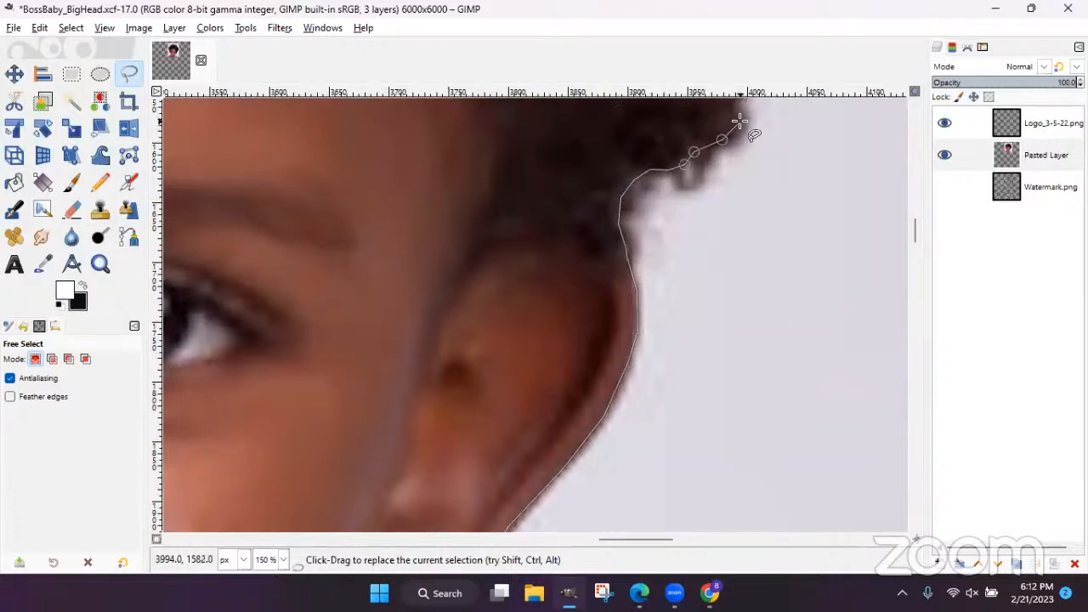
scroll(740, 117, "up", 4)
left_click(748, 292)
left_click(753, 271)
left_click(771, 263)
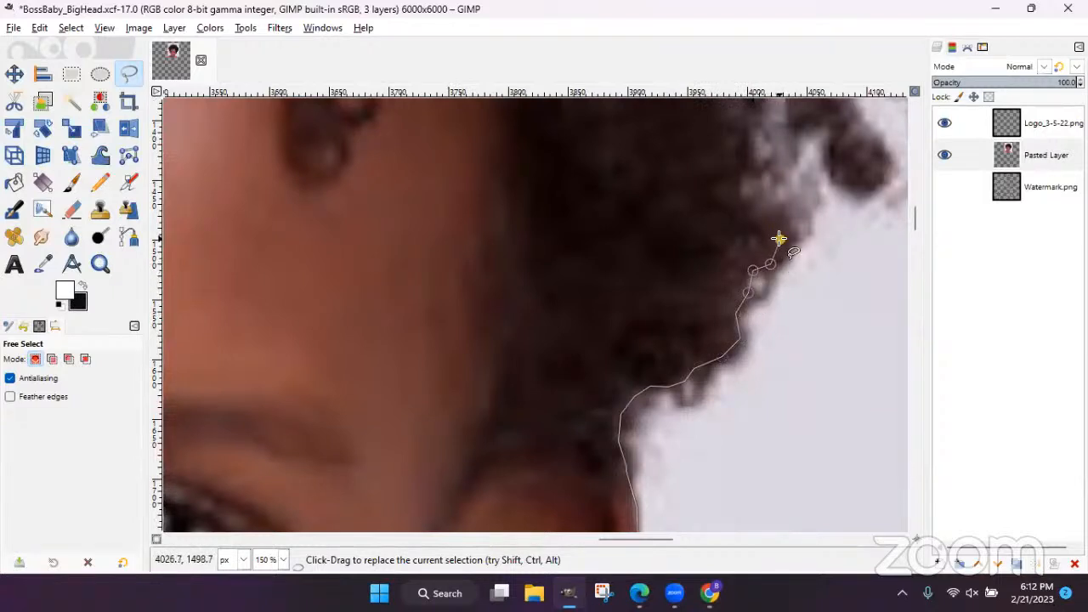
- Extend the outline up the hair edge to the light gap beside the hanging curls, and remove the last misplaced point
scroll(779, 238, "up", 4)
left_click_drag(655, 541, 700, 542)
left_click(502, 400)
left_click(497, 372)
left_click(515, 344)
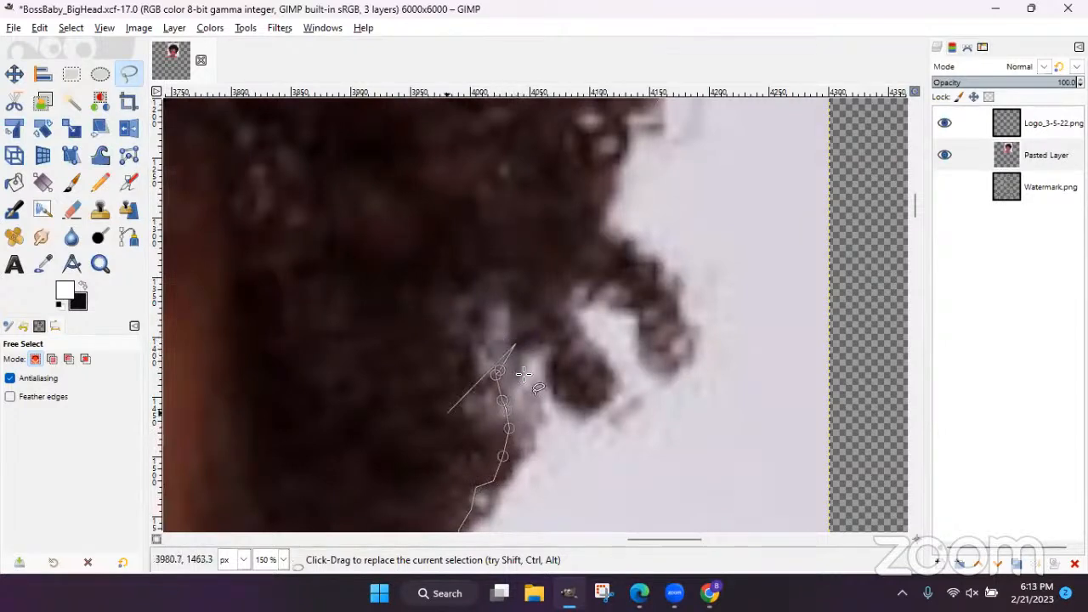
key("BackSpace")
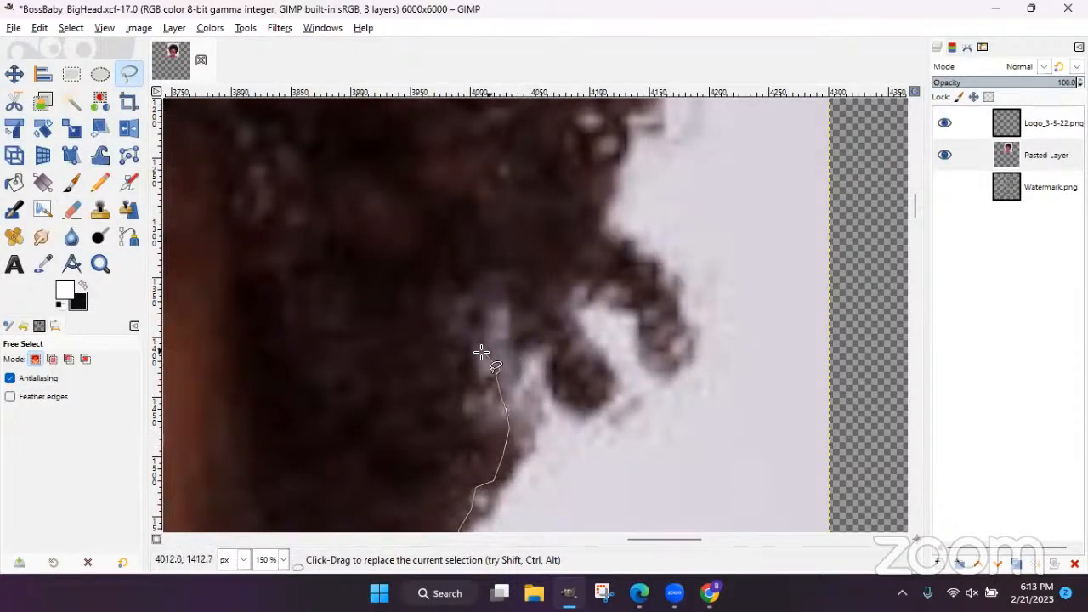
- Trace around the light gap and the two hanging curls that stick out on the photo's right side
left_click(480, 353)
mouse_move(484, 321)
left_mouse_down()
mouse_move(518, 328)
mouse_move(553, 361)
left_mouse_up()
left_click(561, 390)
left_click(578, 405)
left_click(605, 396)
left_click(606, 369)
left_click(587, 349)
left_click(566, 321)
left_click(561, 289)
left_click(600, 282)
mouse_move(642, 295)
left_mouse_down()
mouse_move(659, 365)
mouse_move(669, 363)
mouse_move(677, 330)
mouse_move(646, 270)
mouse_move(605, 252)
mouse_move(610, 216)
left_mouse_up()
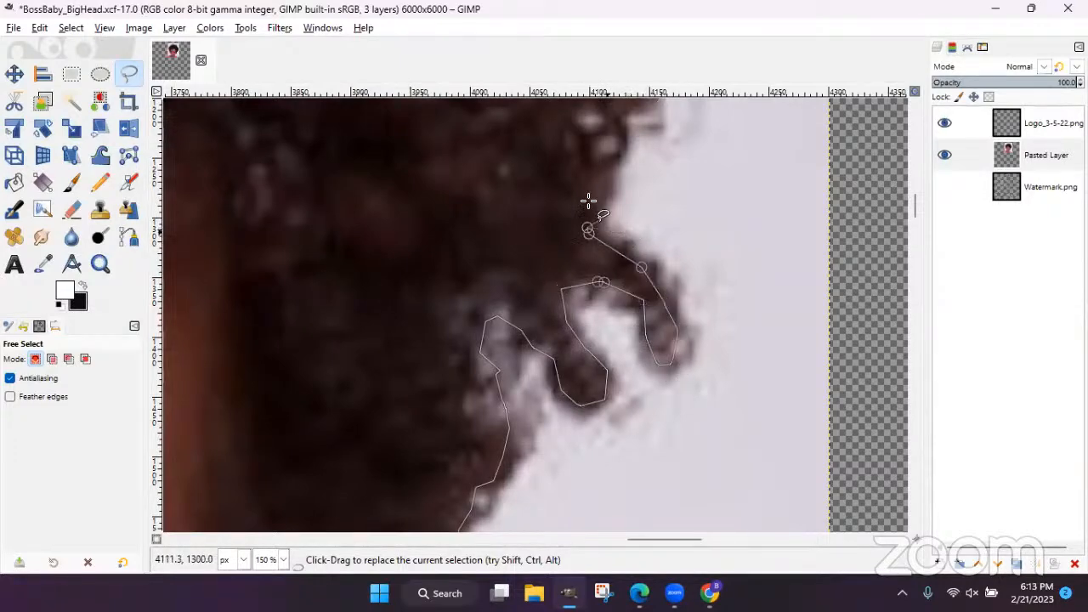
- Continue the outline up the right-hand hair edge, leaving out the thin loose curls
scroll(590, 230, "up", 3)
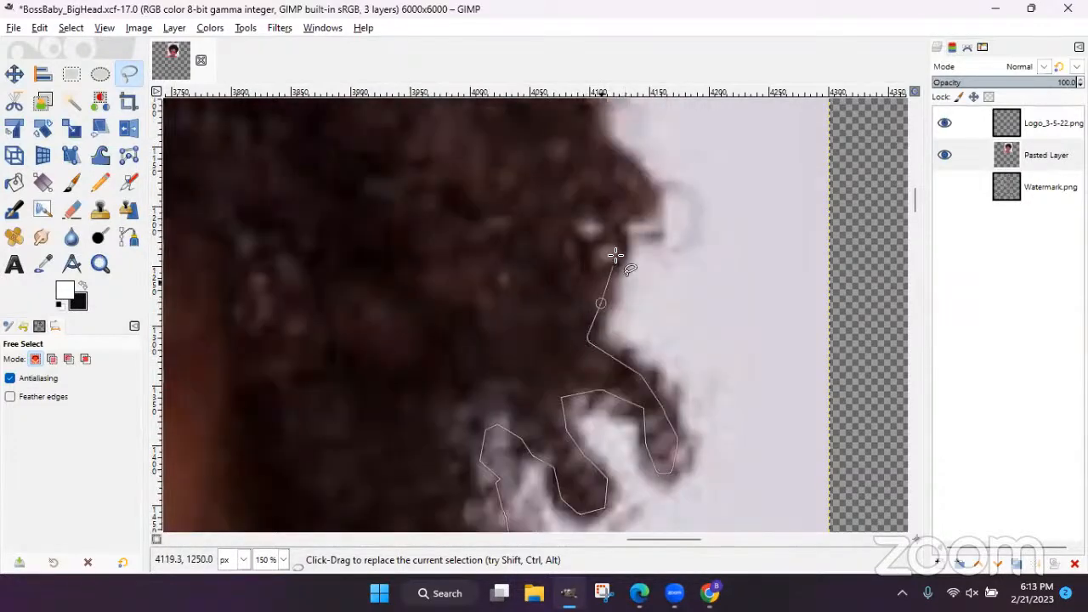
left_click(645, 210)
left_click(646, 183)
left_click(618, 154)
left_click(597, 138)
scroll(595, 139, "up", 4)
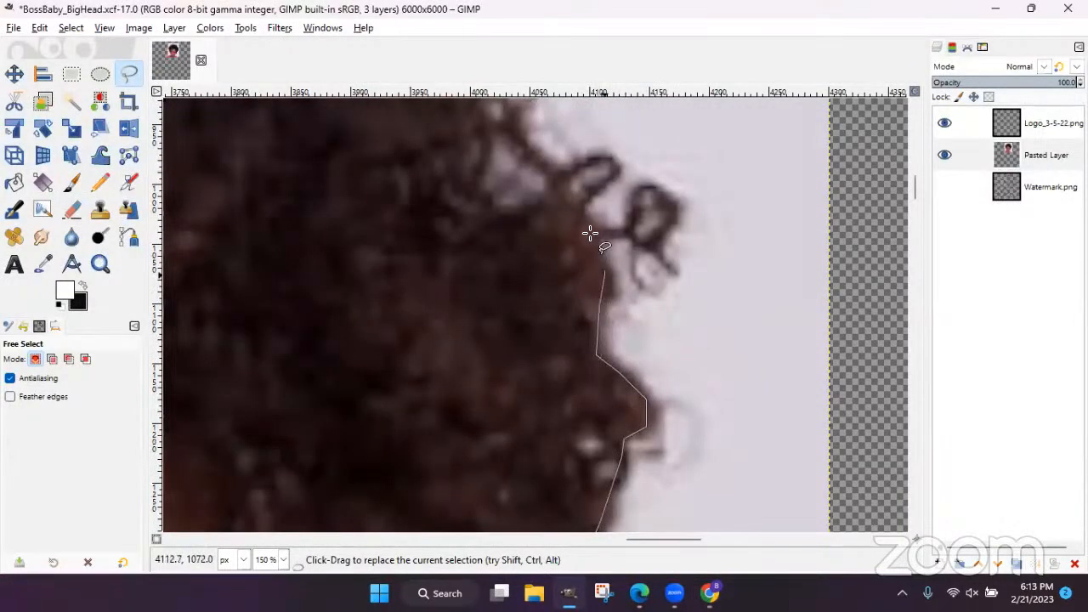
left_click(555, 154)
scroll(531, 151, "up", 6)
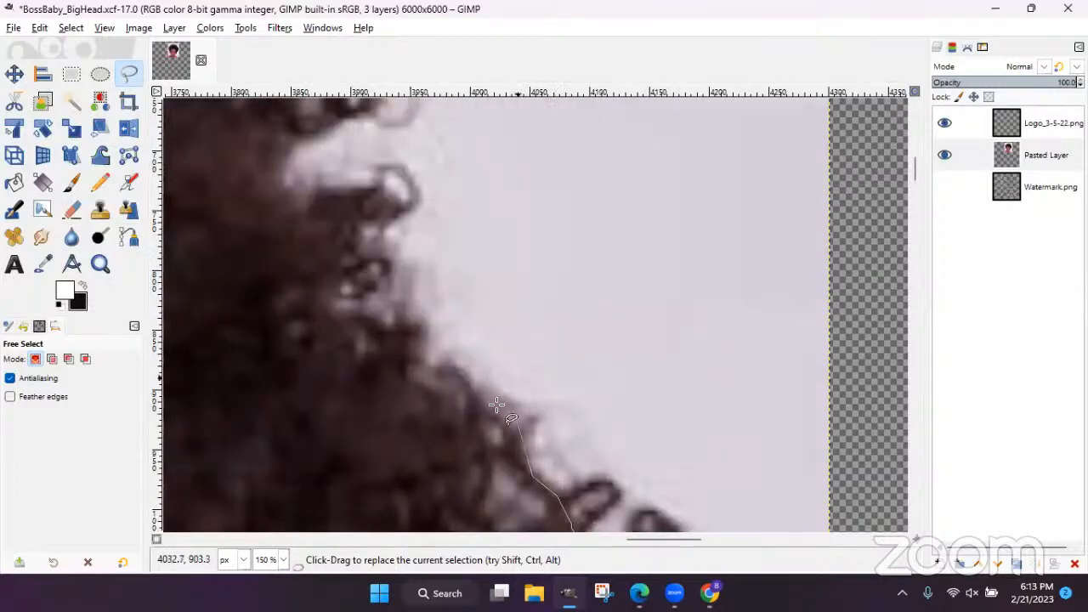
- Trace the upper right-hand hair edge and follow the light notch beneath the topmost side curl
left_click(418, 355)
left_click(408, 319)
left_click(375, 292)
left_click(382, 245)
left_click(393, 209)
left_click(359, 190)
left_click(304, 189)
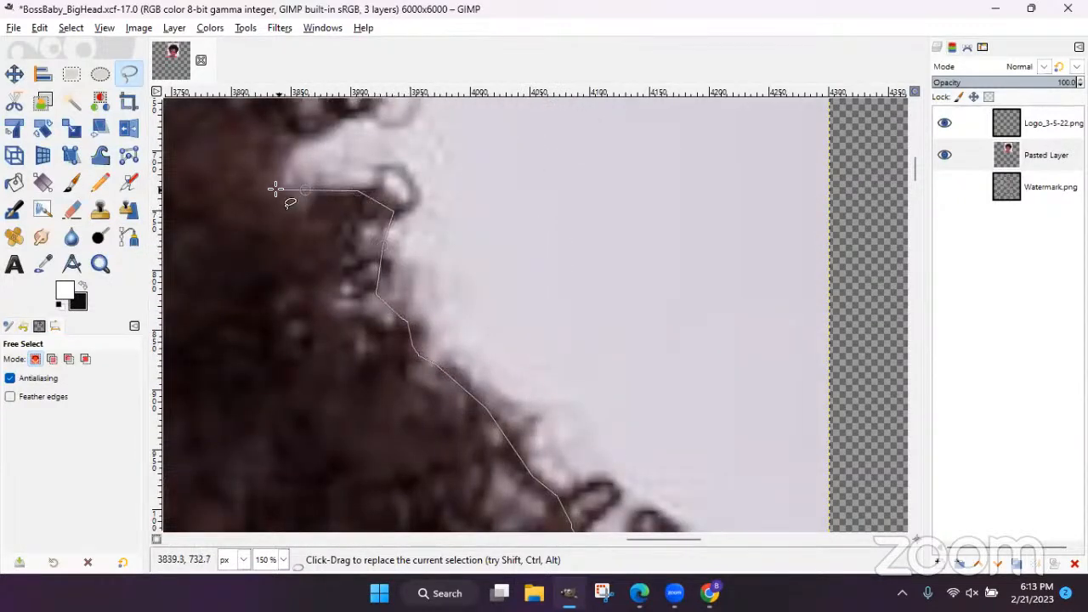
left_click(305, 125)
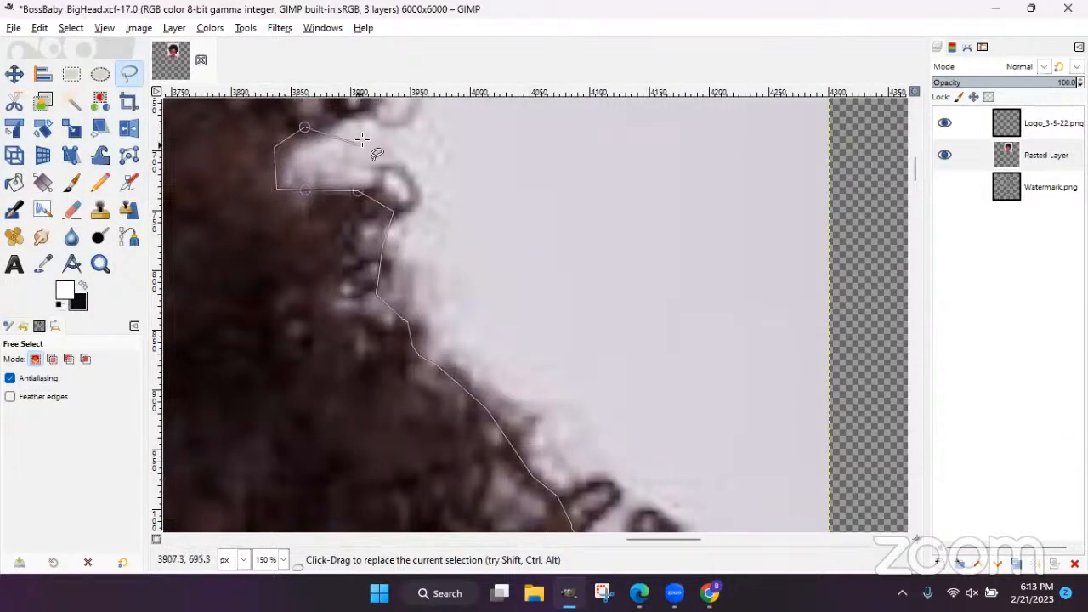
scroll(364, 138, "up", 6)
left_click(335, 438)
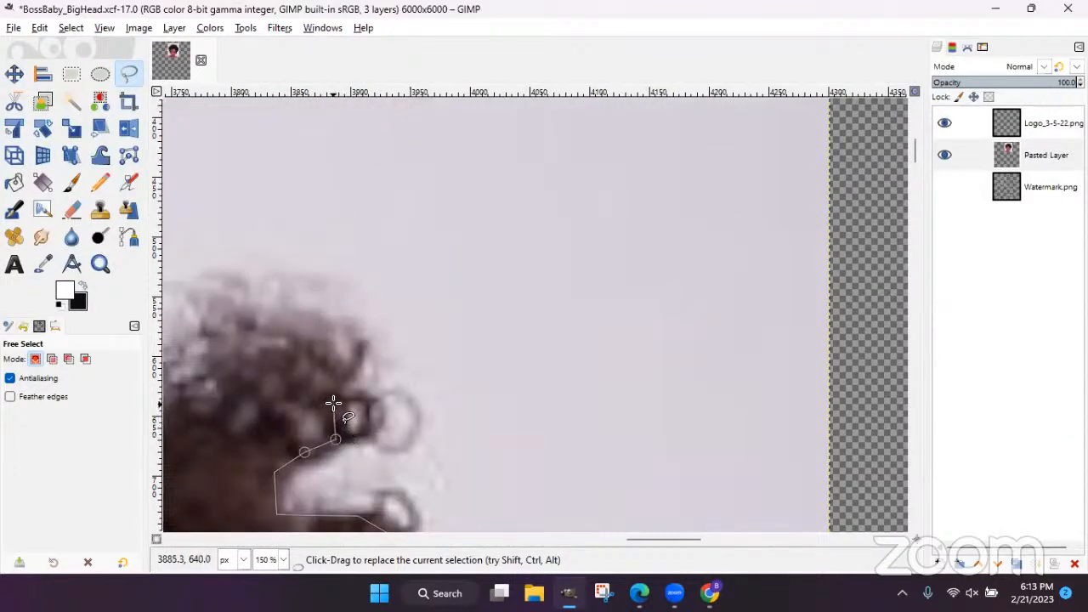
- Trace the top of the hair from the right-hand upper curls through the dip to the next raised tuft
scroll(616, 540, "left", 8)
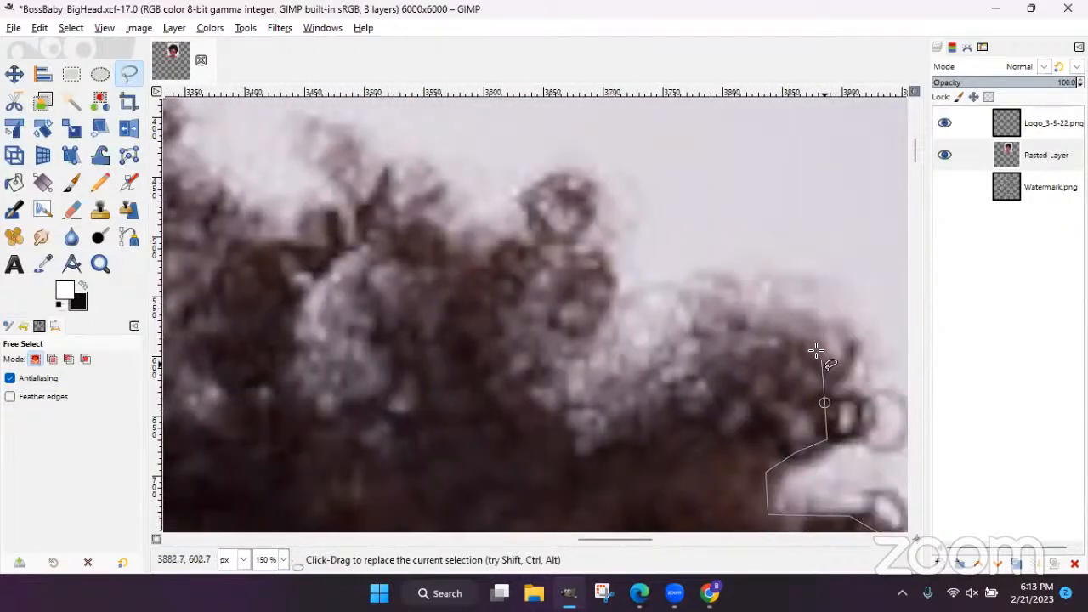
left_click(818, 349)
left_click(796, 334)
left_click(752, 331)
left_click(688, 359)
left_click(633, 410)
left_click(578, 441)
left_click(571, 414)
left_click(567, 364)
left_click(591, 302)
left_click(585, 259)
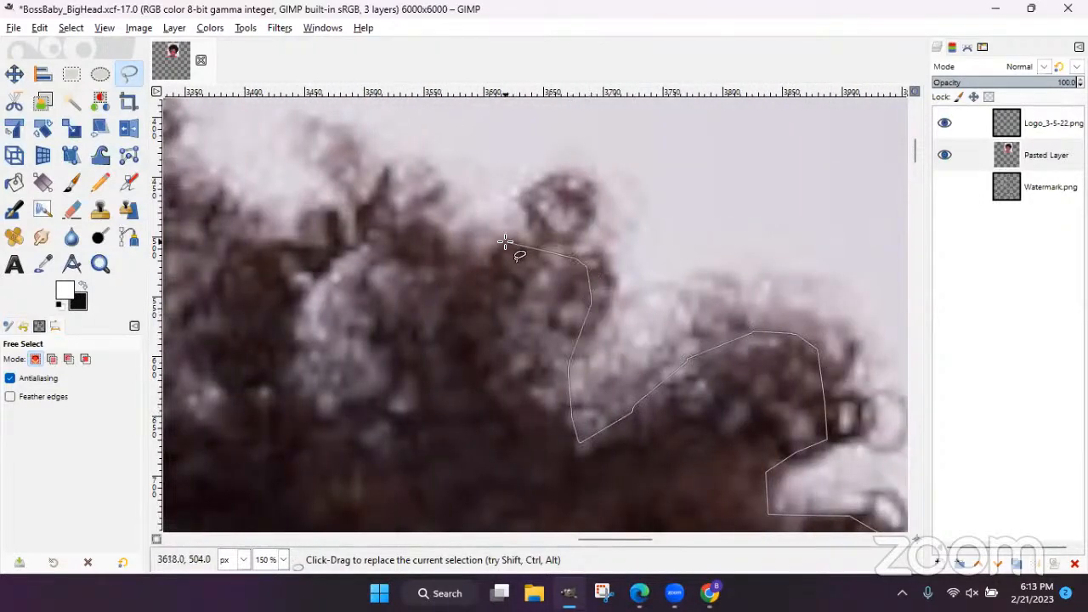
- Continue the outline across the middle of the crown, dipping between tufts and following the pointed strand
left_click(460, 291)
left_click(447, 330)
left_click(427, 222)
left_click(391, 211)
left_click(387, 188)
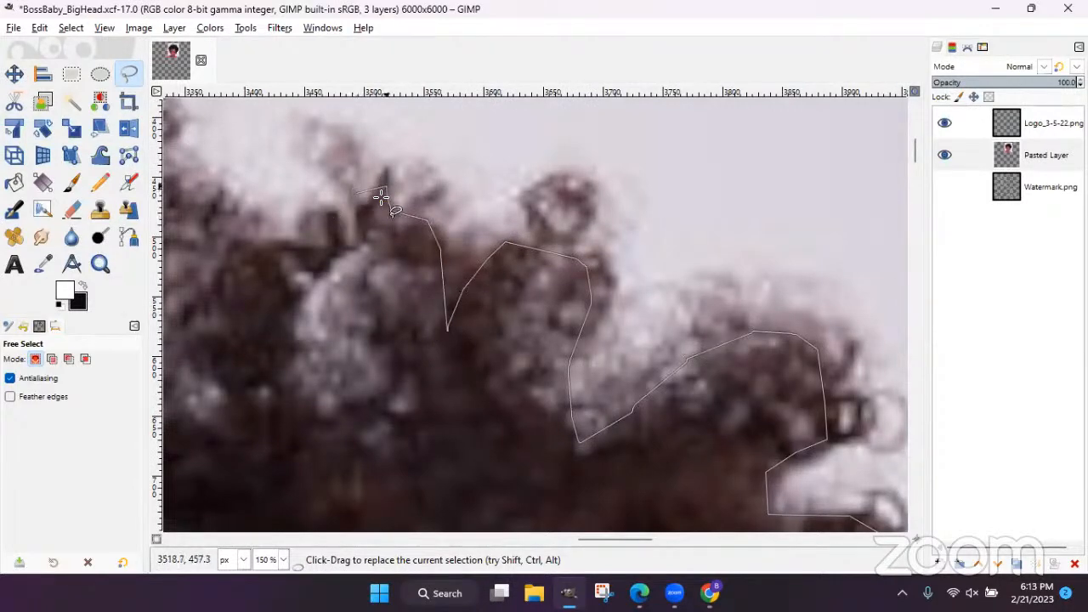
left_click(295, 231)
left_click(248, 221)
left_click(227, 204)
- Trace the left-hand part of the crown over its peaks and down to the edge of the last tall tuft
left_click_drag(612, 539, 558, 539)
left_click(724, 134)
left_click(667, 142)
left_click(637, 177)
left_click(610, 200)
left_click(575, 177)
left_click(554, 170)
left_click(545, 194)
left_click(503, 238)
left_click(473, 239)
left_click(408, 272)
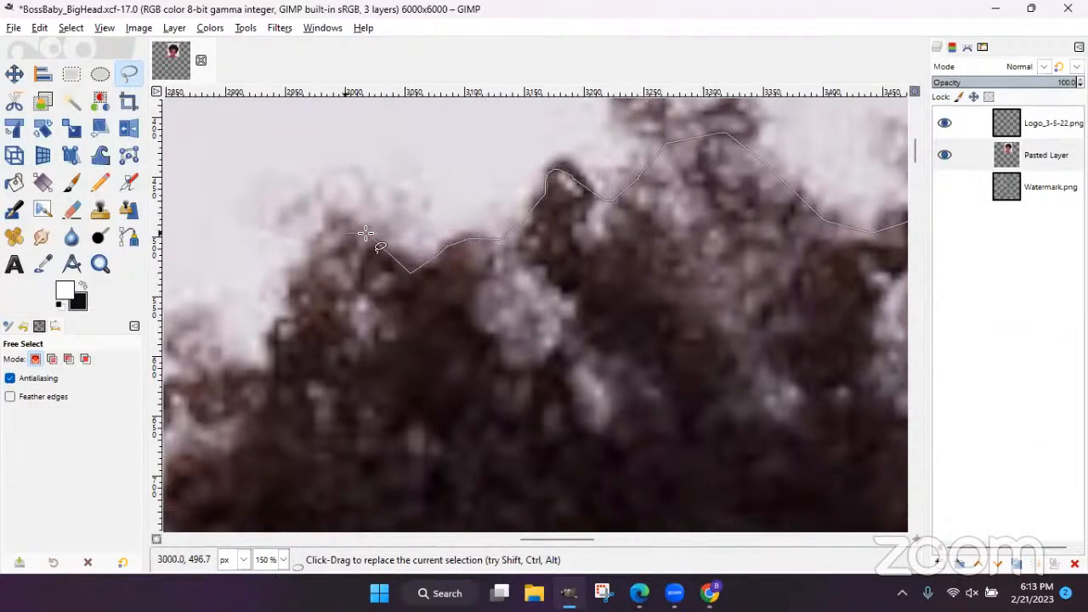
left_click(273, 371)
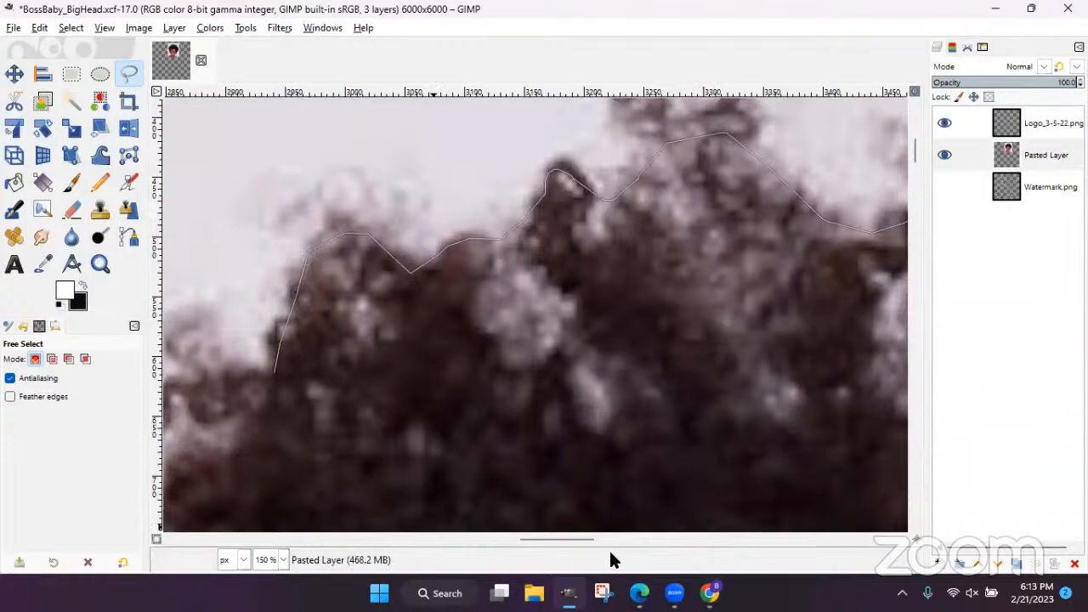
- Trace the hair edge from the last tall tuft down past the small loose curls and along the ledge on the left-hand side
left_click_drag(563, 541, 529, 539)
left_click(577, 376)
left_click(528, 383)
left_click(492, 494)
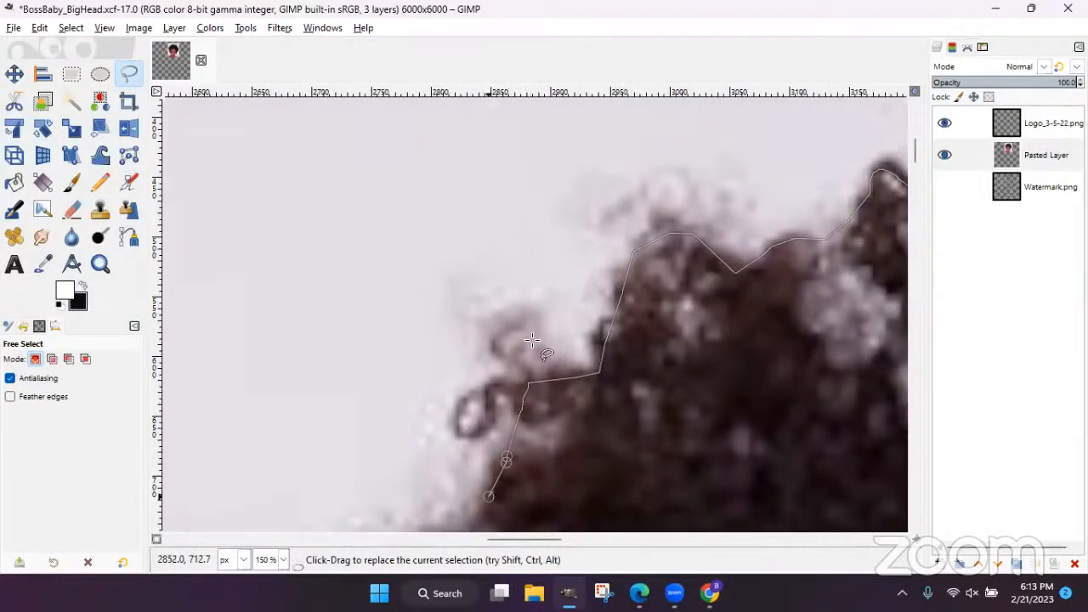
scroll(525, 235, "down", 5)
left_click(480, 319)
left_click(425, 343)
left_click(371, 344)
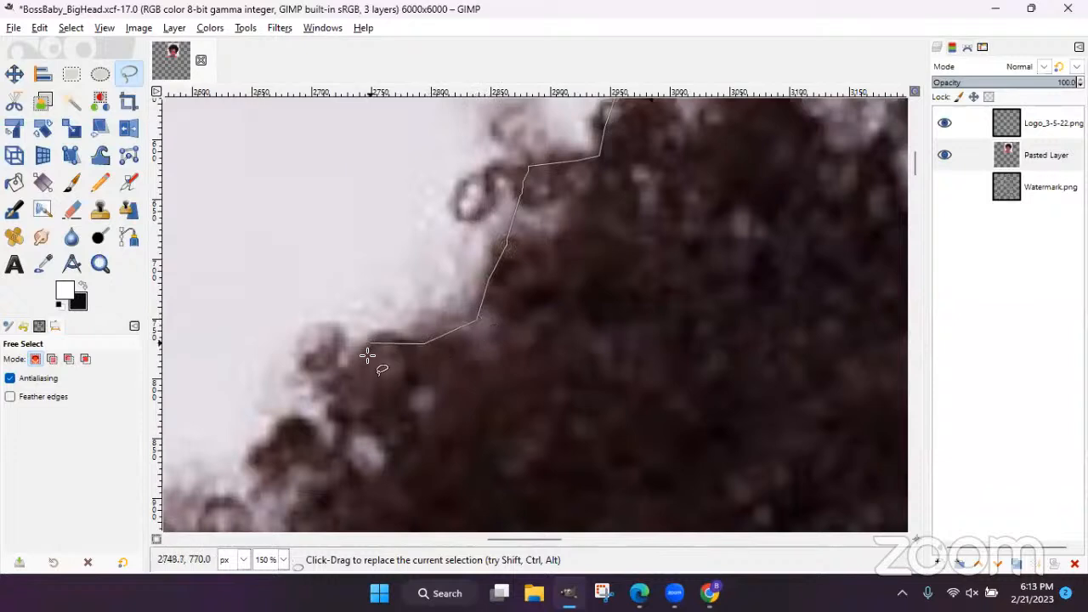
- Follow the outline into the notch between the curls and around the dark curl protruding below it
scroll(255, 437, "down", 5)
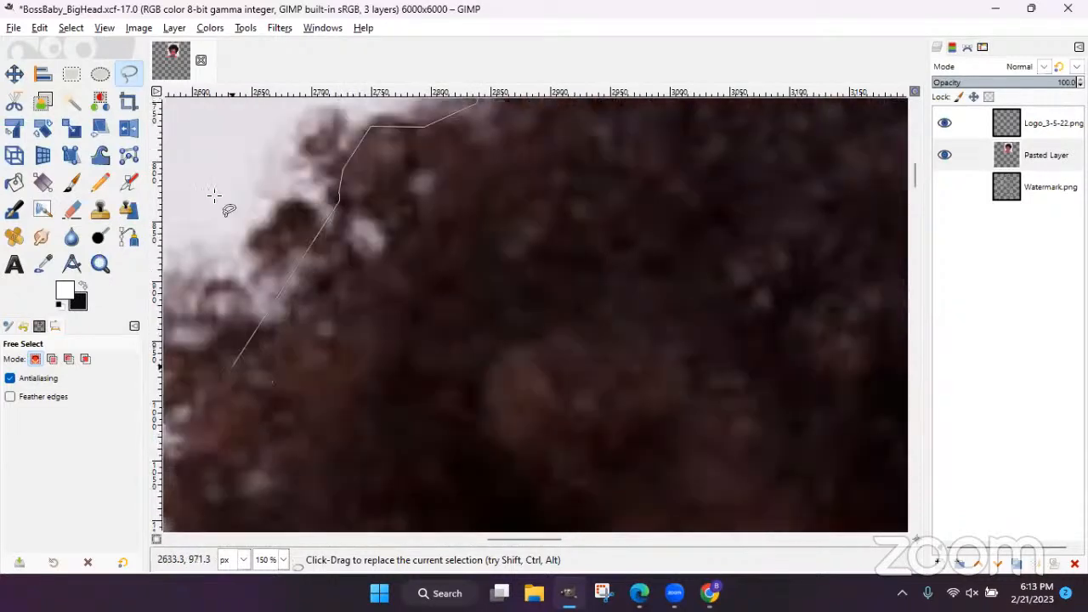
left_click(327, 232)
left_click(289, 209)
left_click(264, 214)
left_click(253, 236)
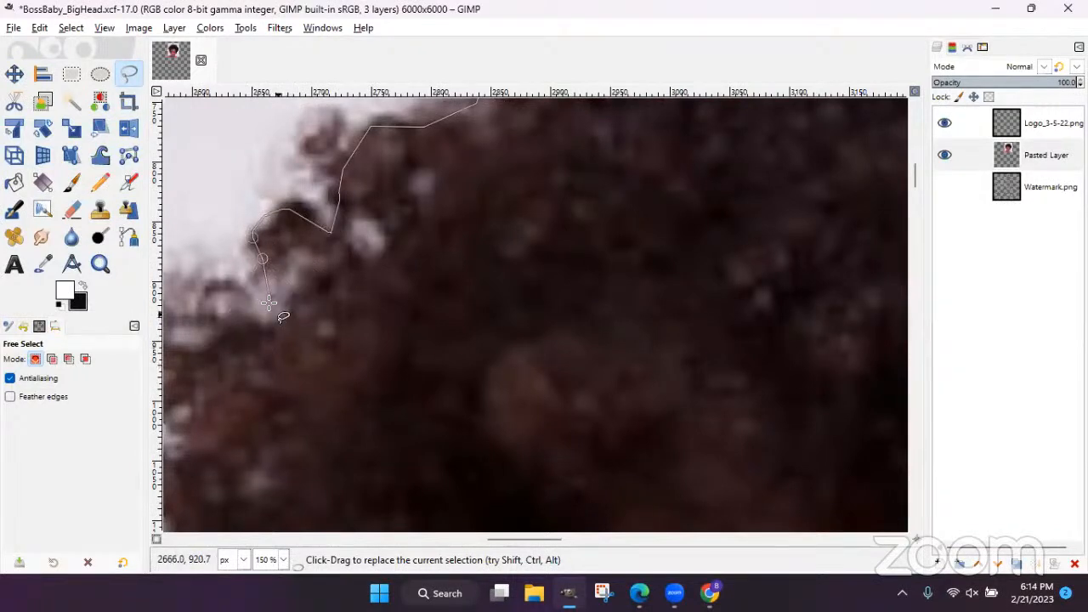
- Continue along the next ledge of curls and down the outermost left-hand hair edge, removing the misplaced outline point
left_click(191, 289)
left_click(193, 442)
left_click_drag(497, 537, 468, 538)
key("BackSpace")
left_click(443, 298)
left_click(437, 327)
left_click(436, 367)
left_click(439, 404)
left_click(468, 437)
left_click(469, 451)
left_click(451, 475)
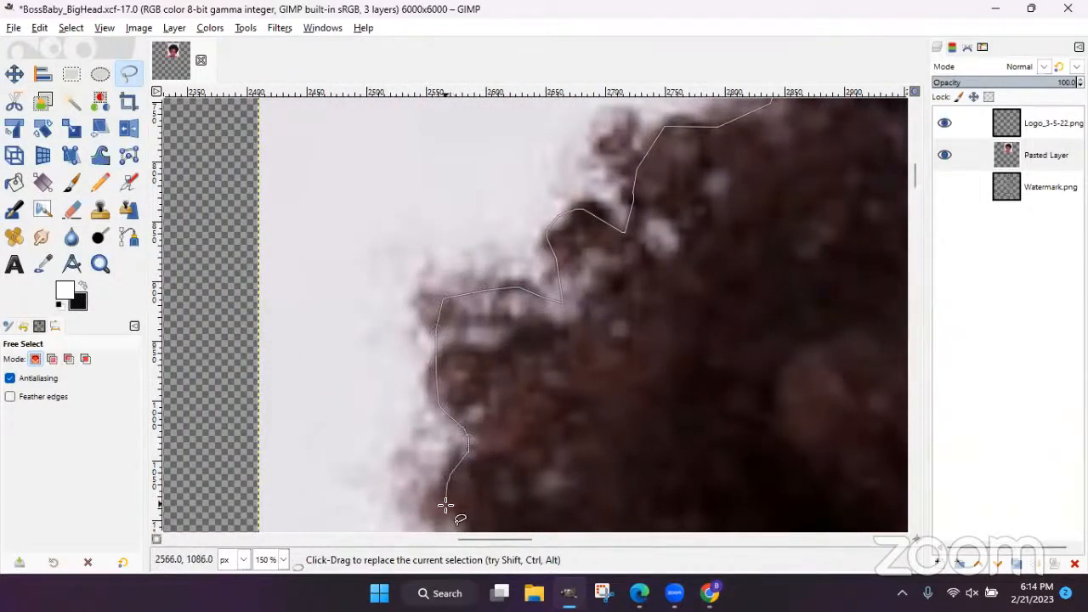
left_click(446, 503)
- Trace the notch beneath the side curls and the outer edge of the lower left-hand tuft, leaving out its stray curl
scroll(447, 501, "down", 2)
left_click(461, 312)
left_click(442, 340)
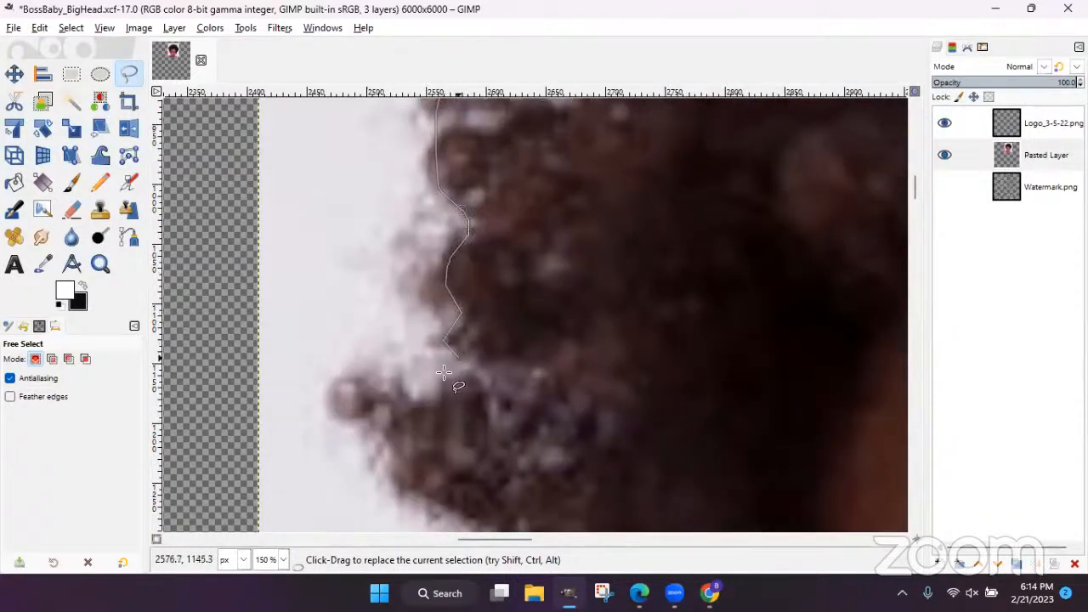
left_click(395, 411)
left_click(401, 465)
left_click(416, 497)
- Trace the underside of the left-hand hair down to the top of the ear, cutting off the loose ringlets
scroll(500, 399, "down", 3)
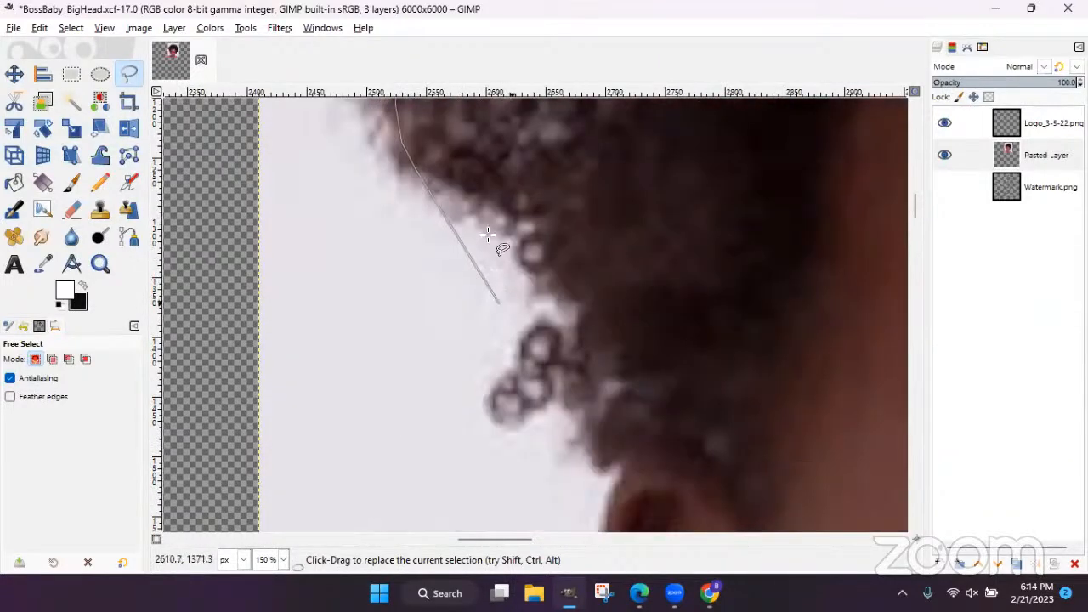
left_click(551, 287)
left_click(580, 322)
left_click(569, 381)
left_click(590, 431)
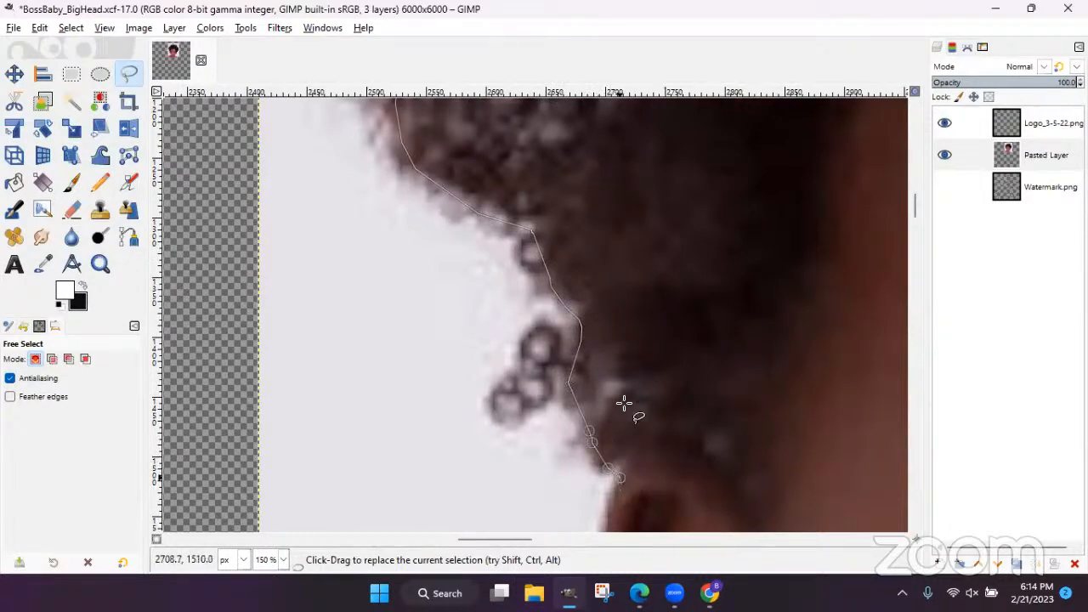
- Trace the left-hand ear from its top along the outer rim and around the lobe to where it meets the cheek
scroll(622, 422, "down", 2)
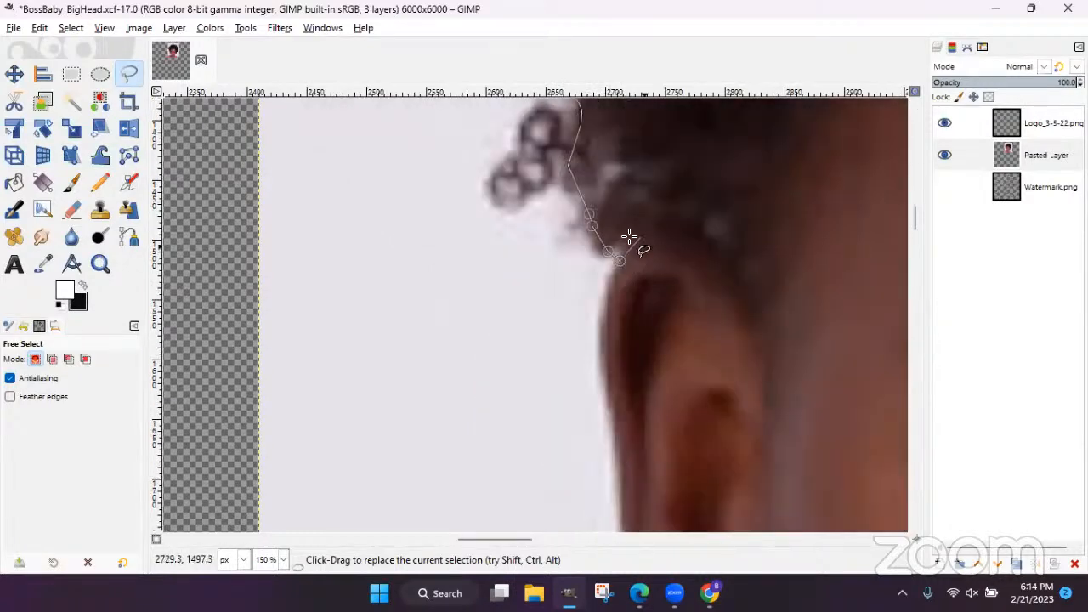
left_click(614, 403)
left_click(621, 474)
scroll(678, 306, "down", 2)
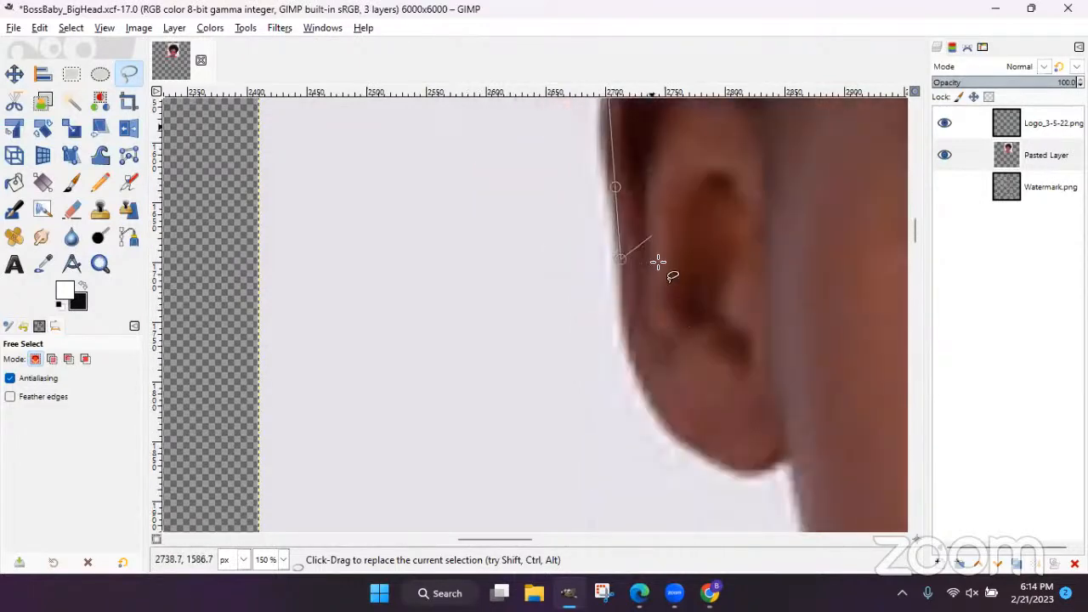
scroll(677, 306, "down", 1)
left_click(629, 230)
left_click(654, 304)
left_click(697, 341)
left_click(737, 360)
left_click(757, 358)
left_click(787, 343)
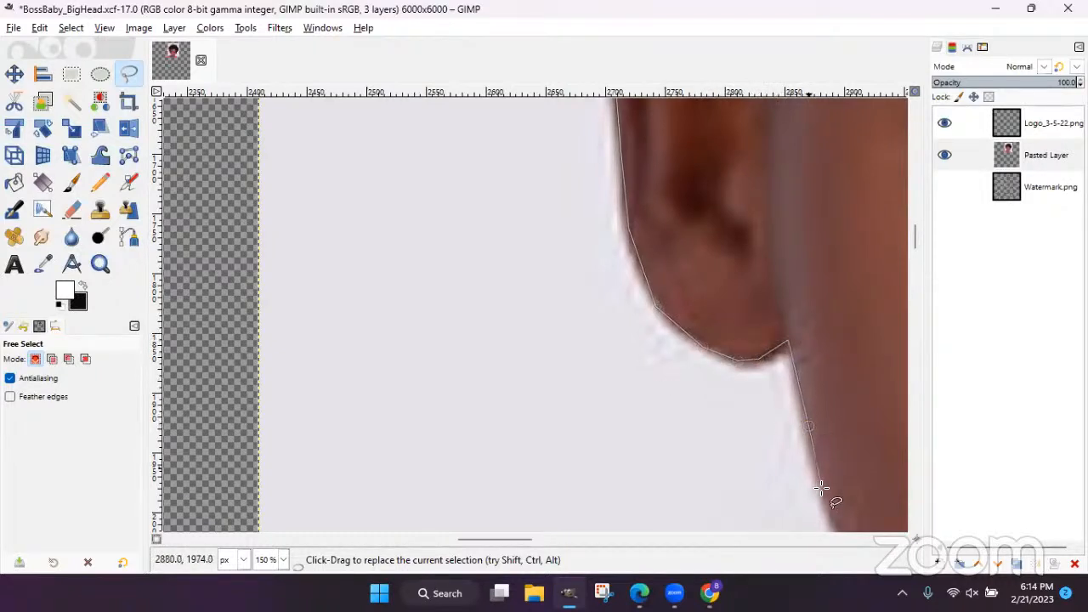
- Trace the cheek and jaw line from below the ear down to the point where it meets the shirt collar
scroll(807, 417, "down", 5)
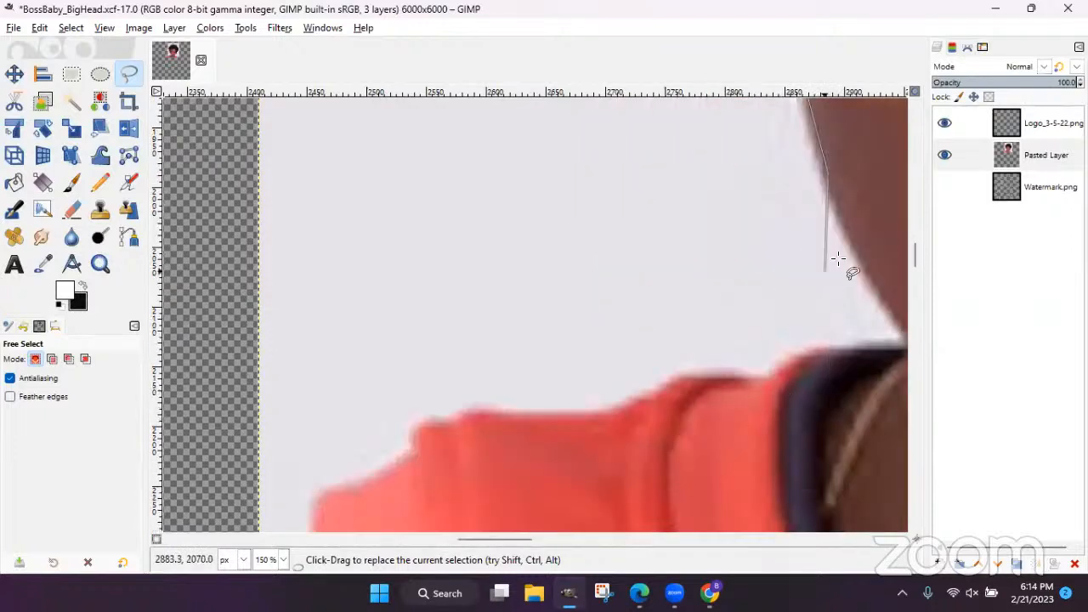
left_click(856, 252)
scroll(487, 536, "right", 4)
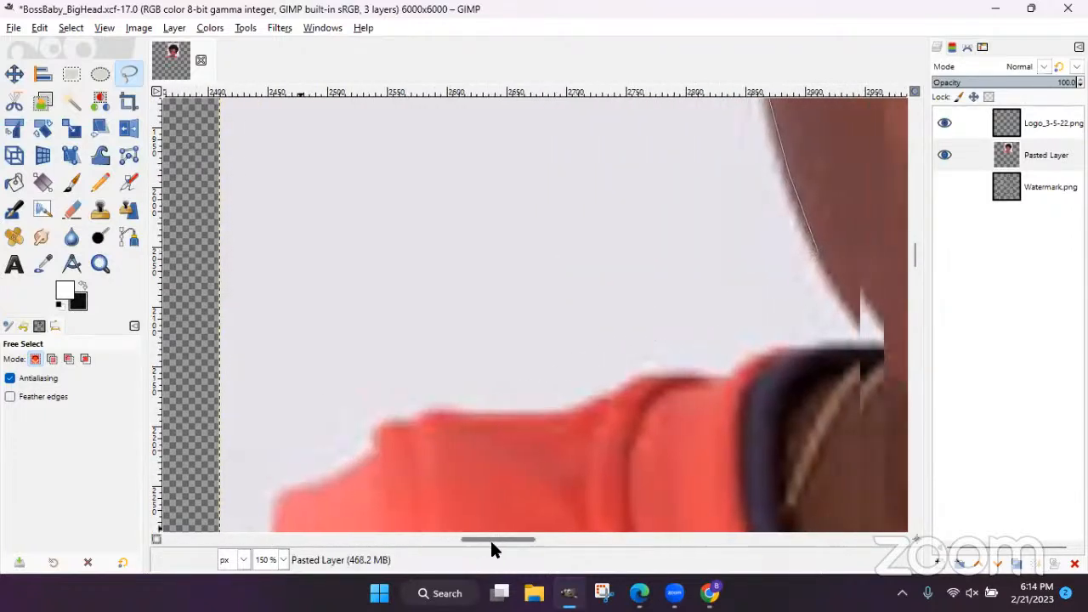
left_click(748, 346)
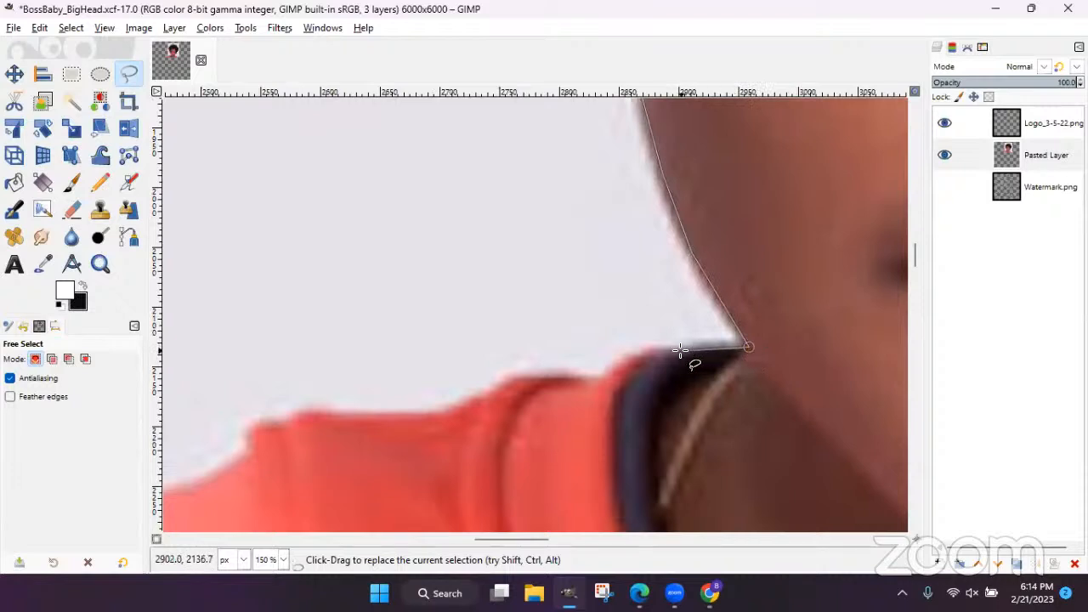
- Trace the collar and the top of the left-hand shirt shoulder down to the bare upper arm
left_click(581, 379)
left_click(499, 387)
left_click(453, 416)
left_click(312, 417)
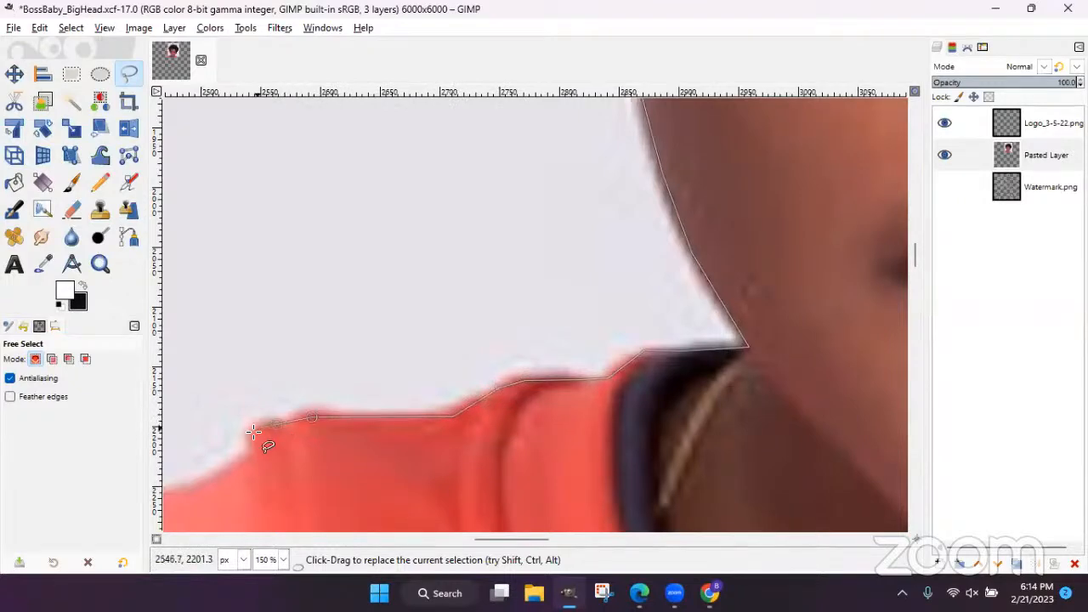
scroll(447, 542, "left", 5)
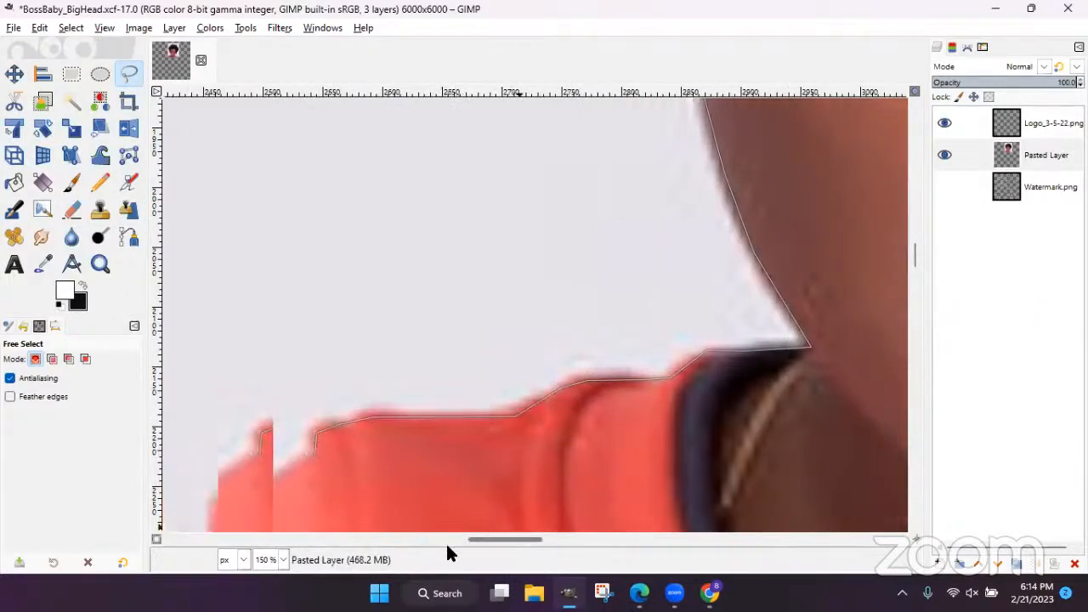
scroll(510, 382, "down", 5)
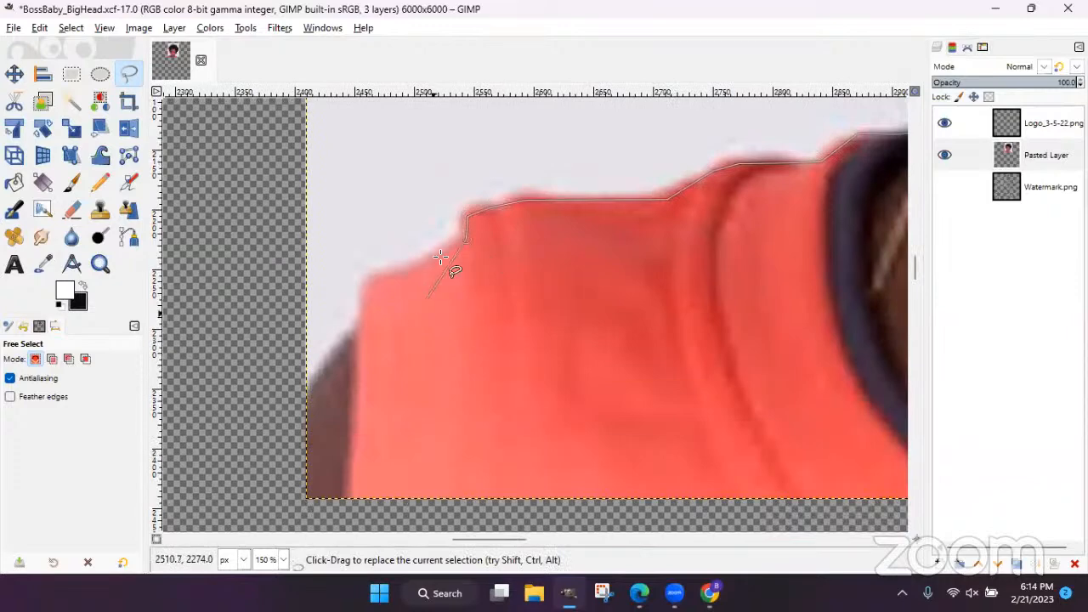
left_click(419, 265)
left_click(348, 343)
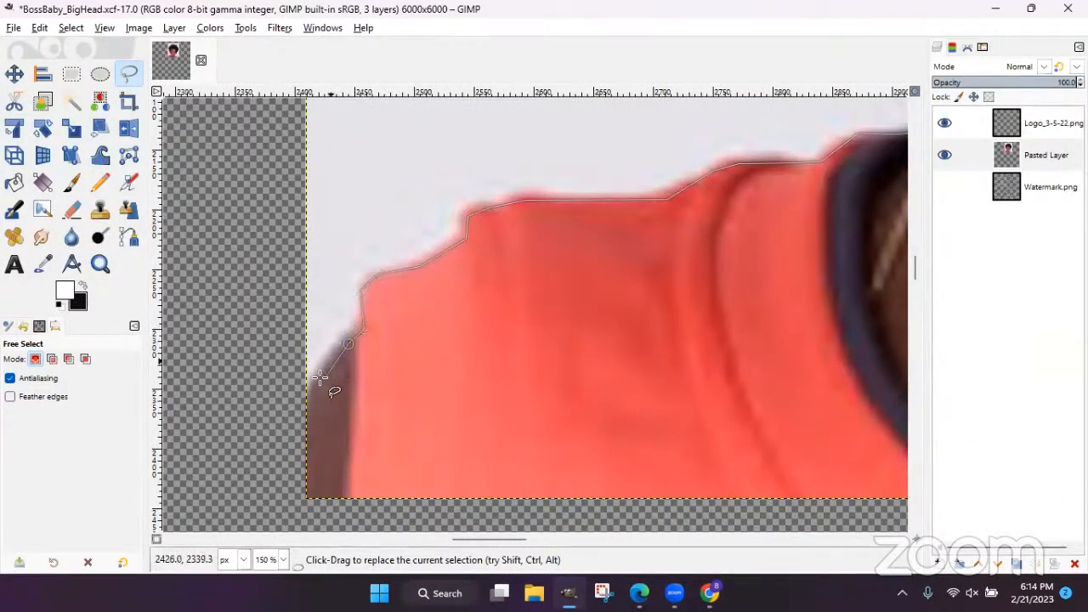
- Take the outline past the photo's lower left corner, run it below the photo and close it at its starting point
left_click(273, 446)
scroll(282, 507, "down", 3)
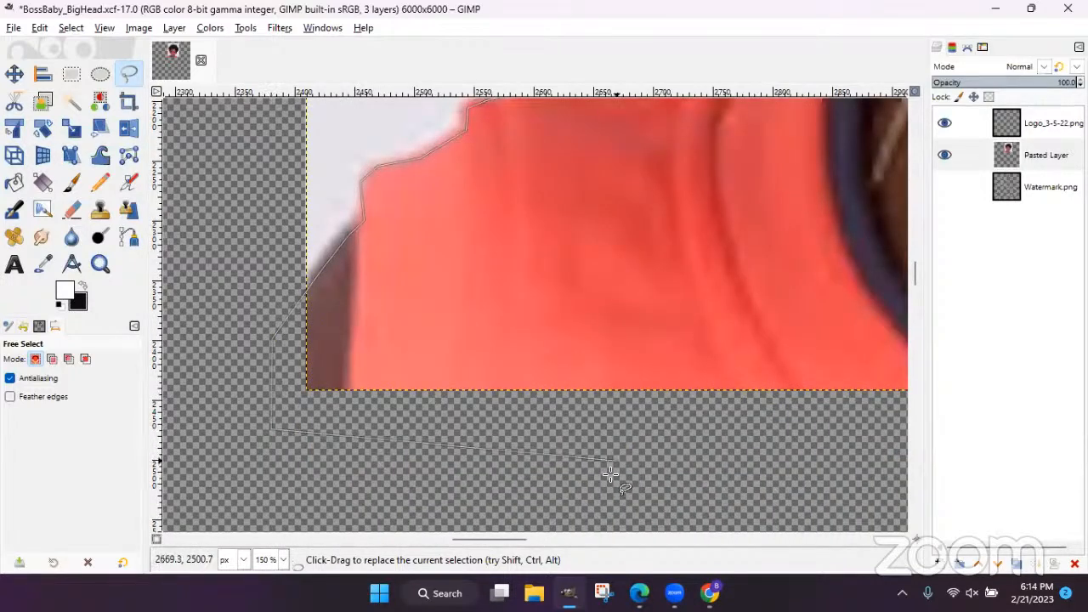
left_click_drag(522, 540, 667, 552)
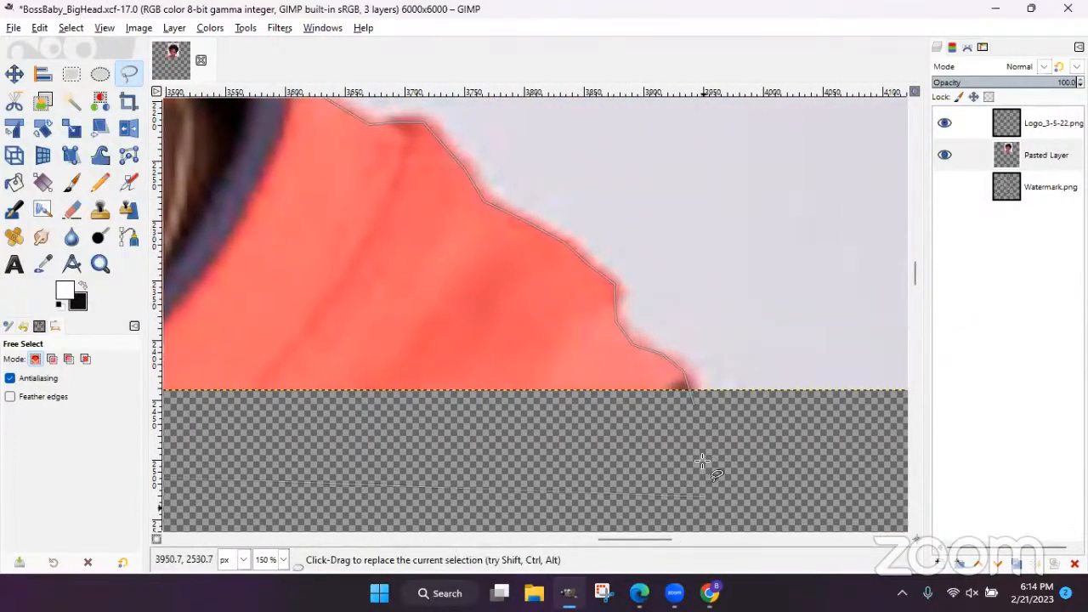
left_click(692, 406)
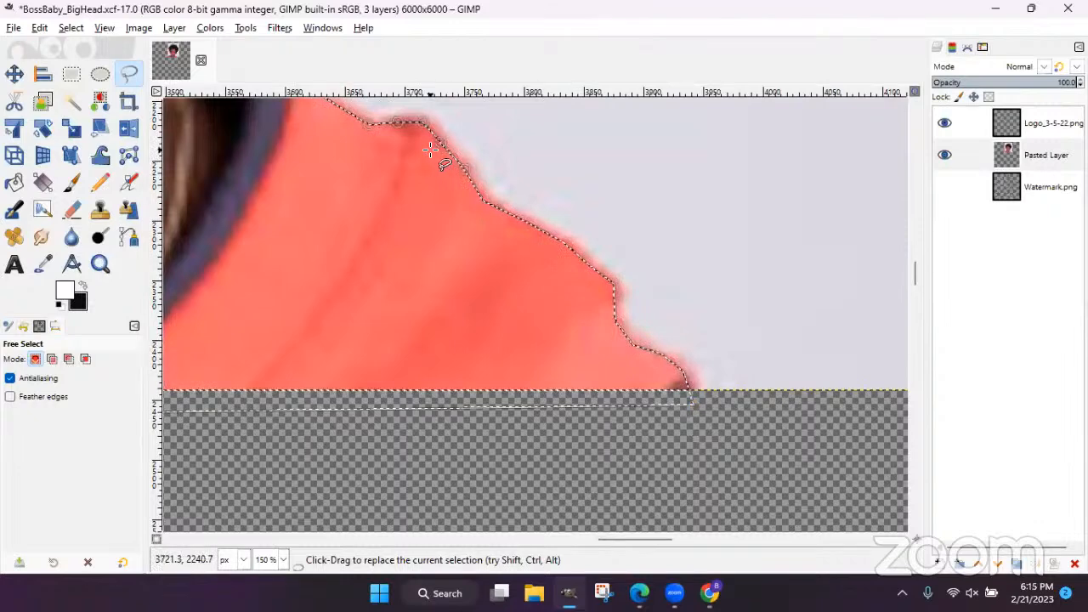
- Invert the selection so that it covers the photo background around the toddler
scroll(431, 150, "down", 3)
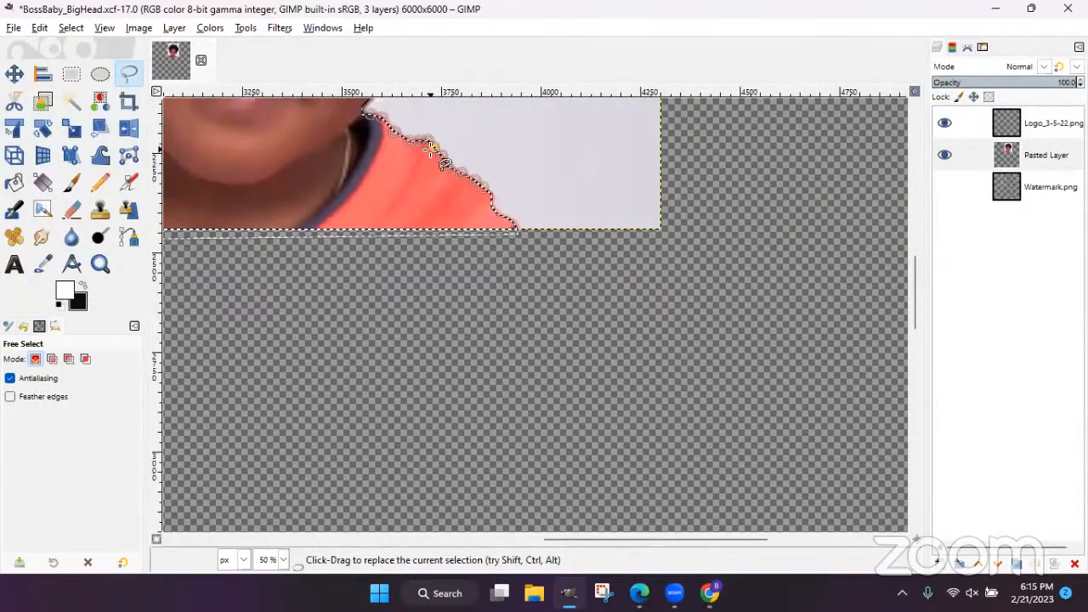
scroll(431, 150, "down", 5)
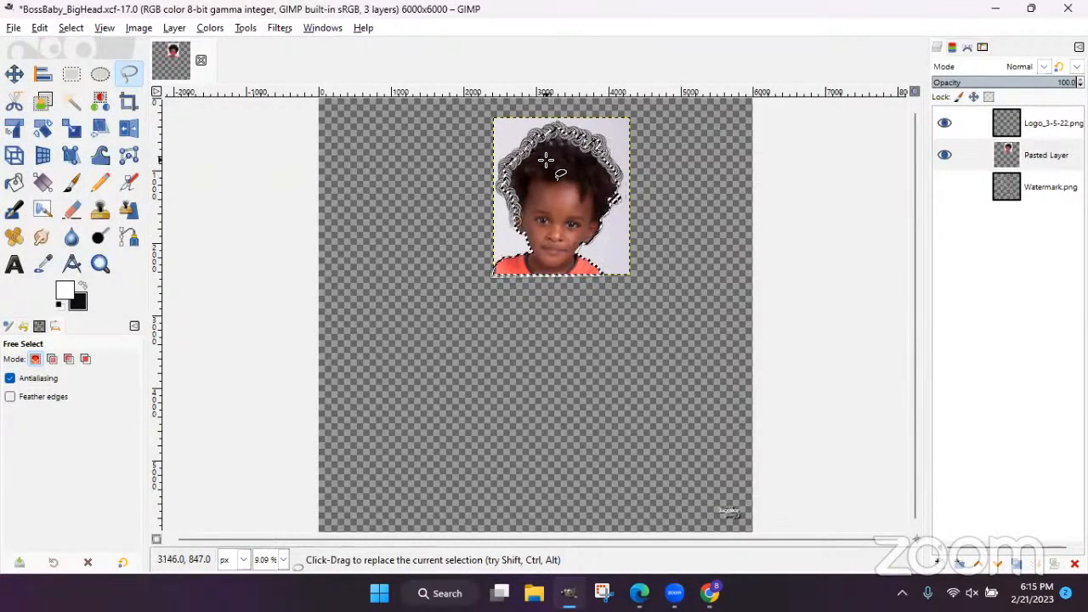
scroll(547, 163, "up", 3)
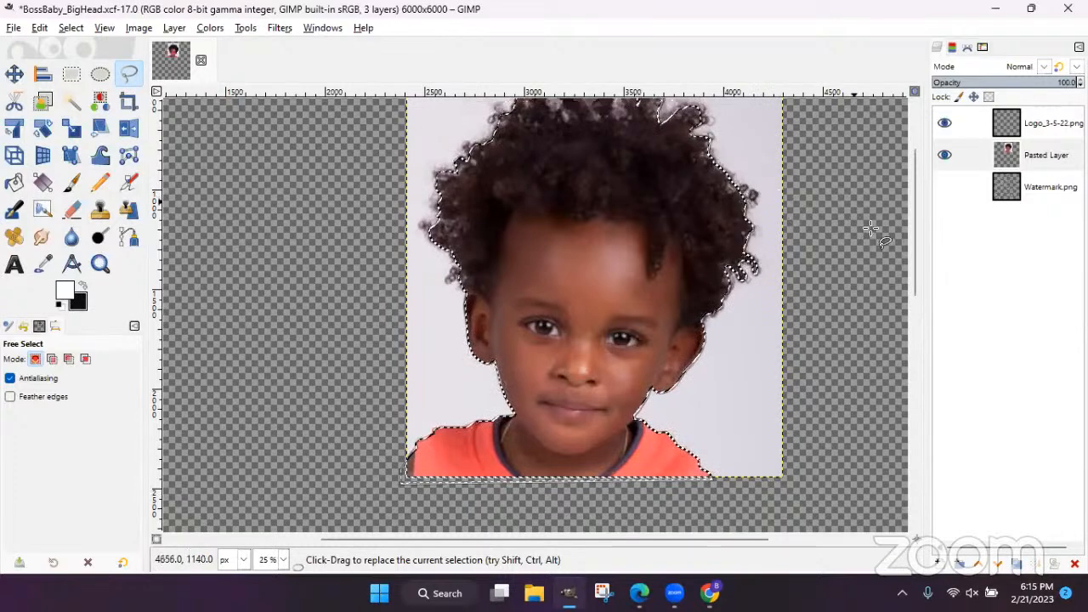
scroll(908, 230, "up", 2)
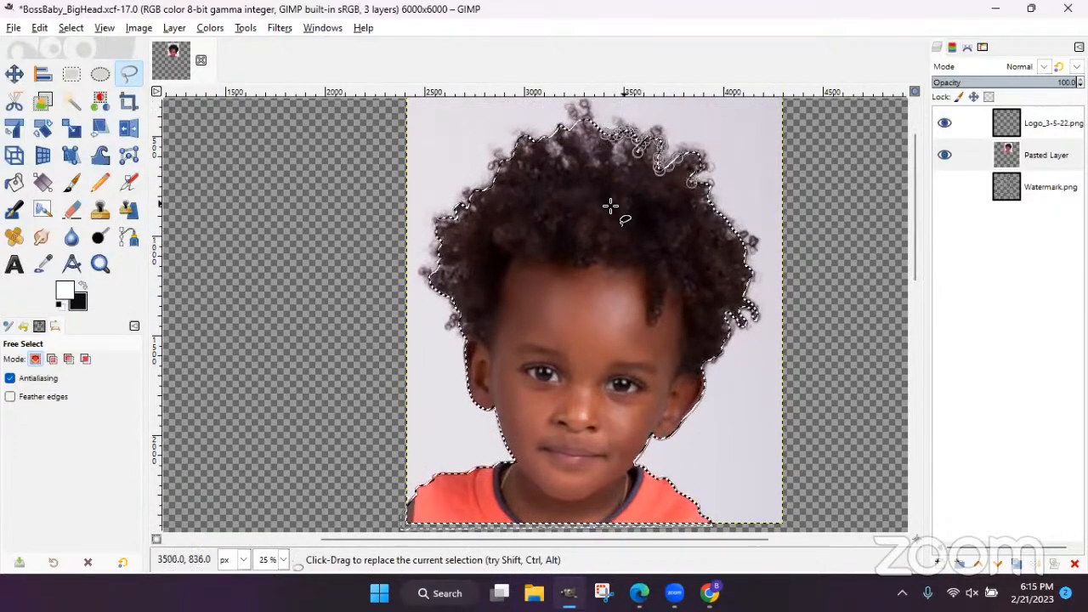
left_click(70, 28)
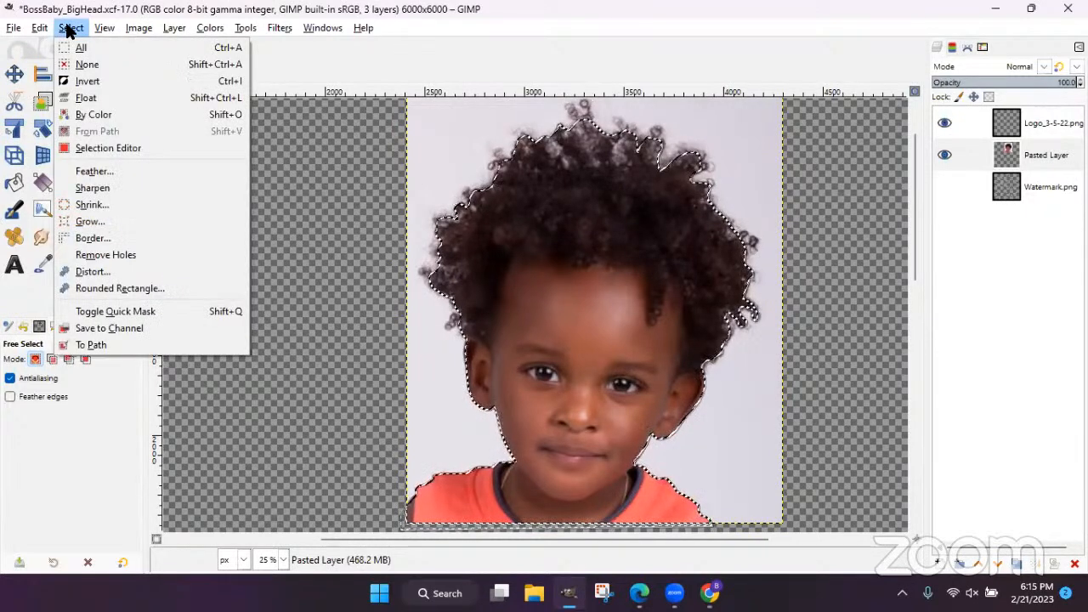
left_click(95, 76)
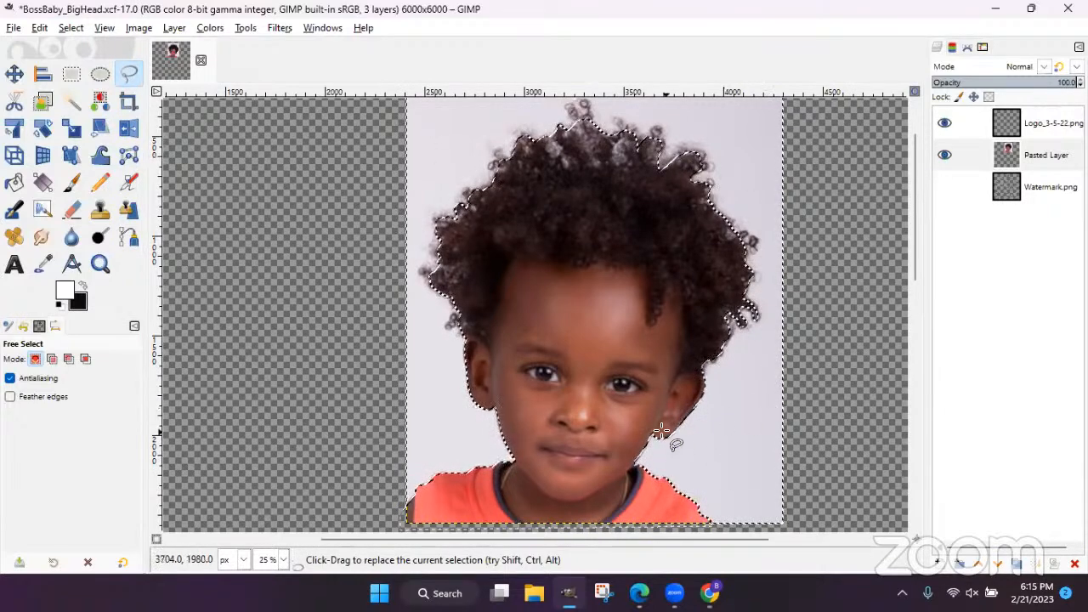
- Clear the selected photo background on the pasted layer and dismiss the selection
left_click(40, 28)
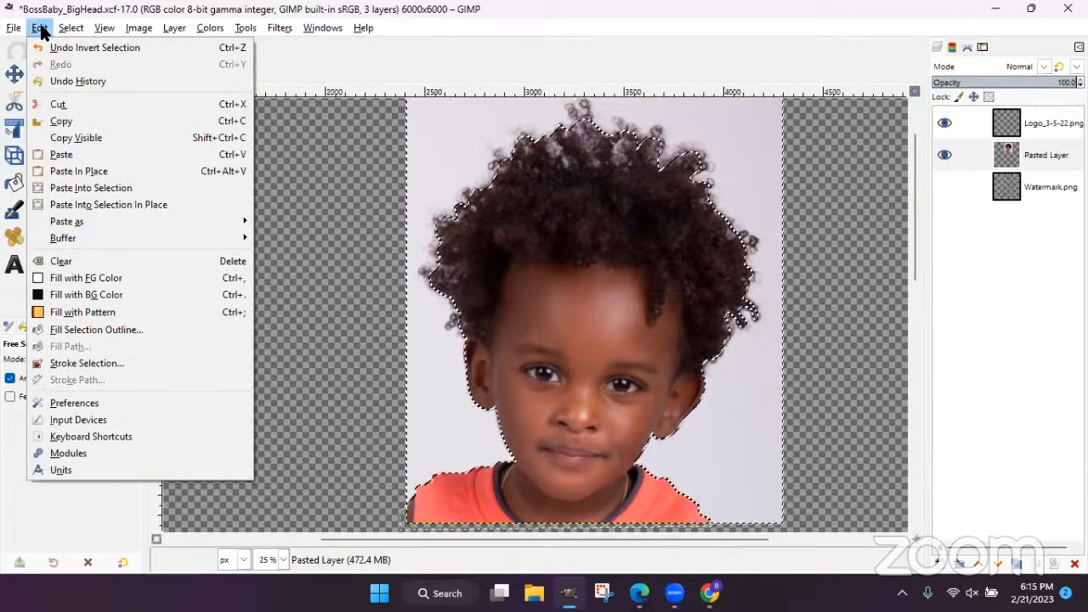
left_click(62, 263)
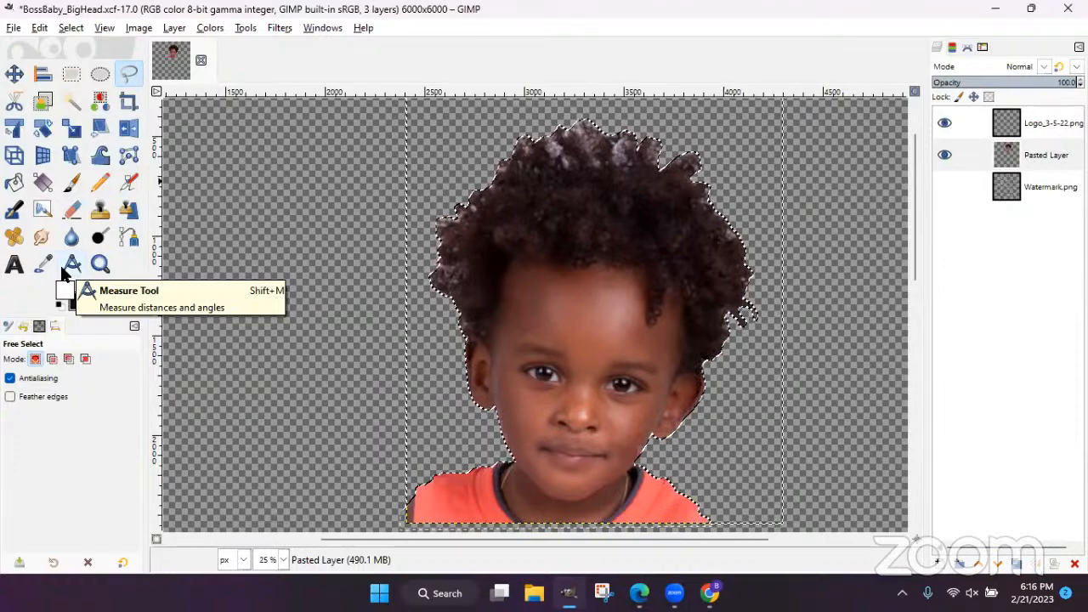
left_click(69, 31)
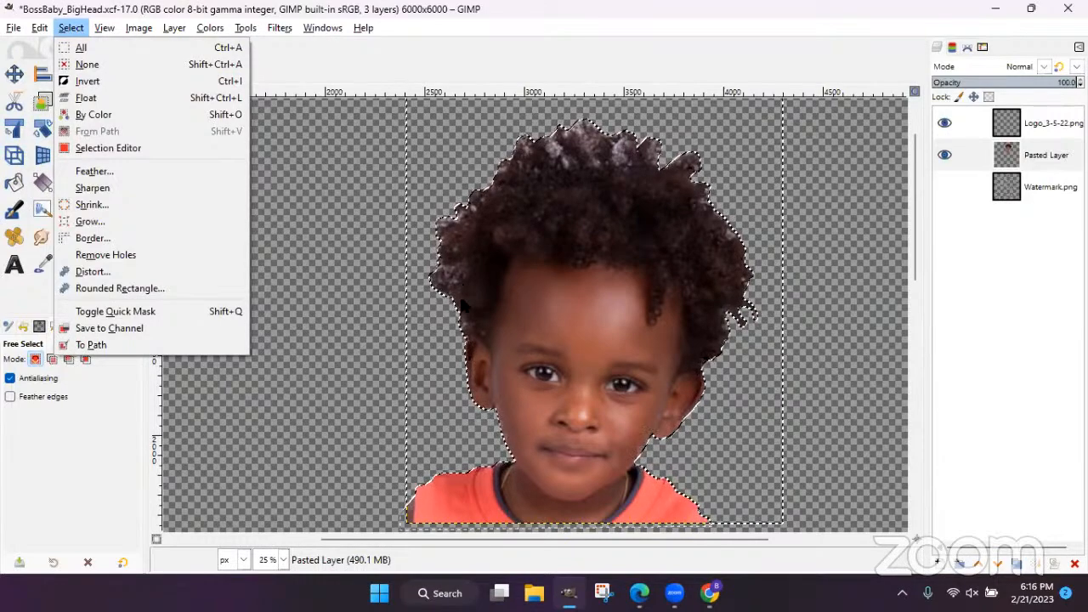
left_click(68, 34)
left_click(66, 34)
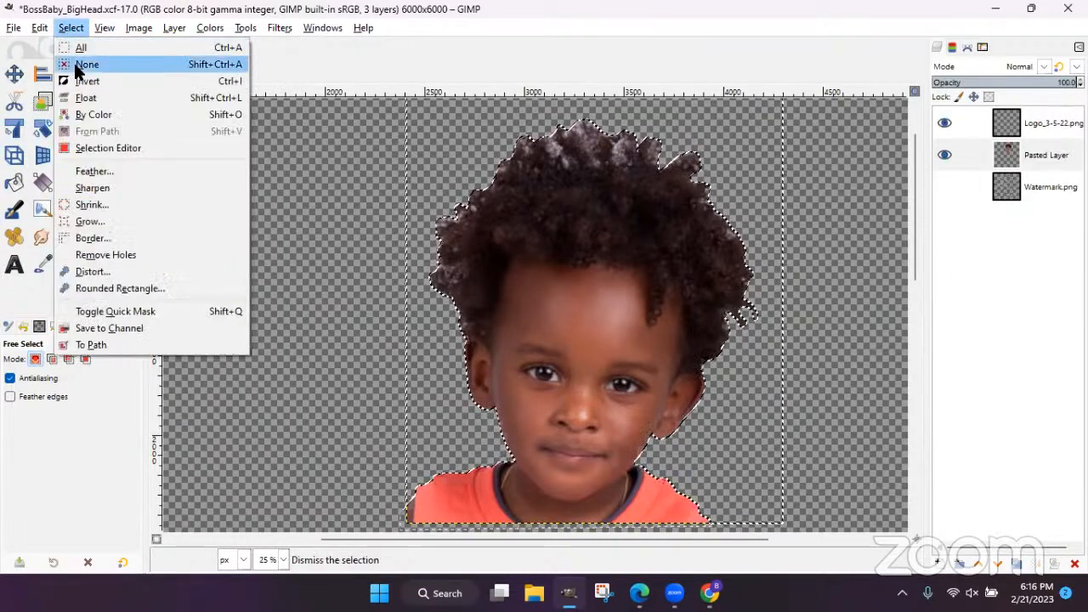
left_click(85, 64)
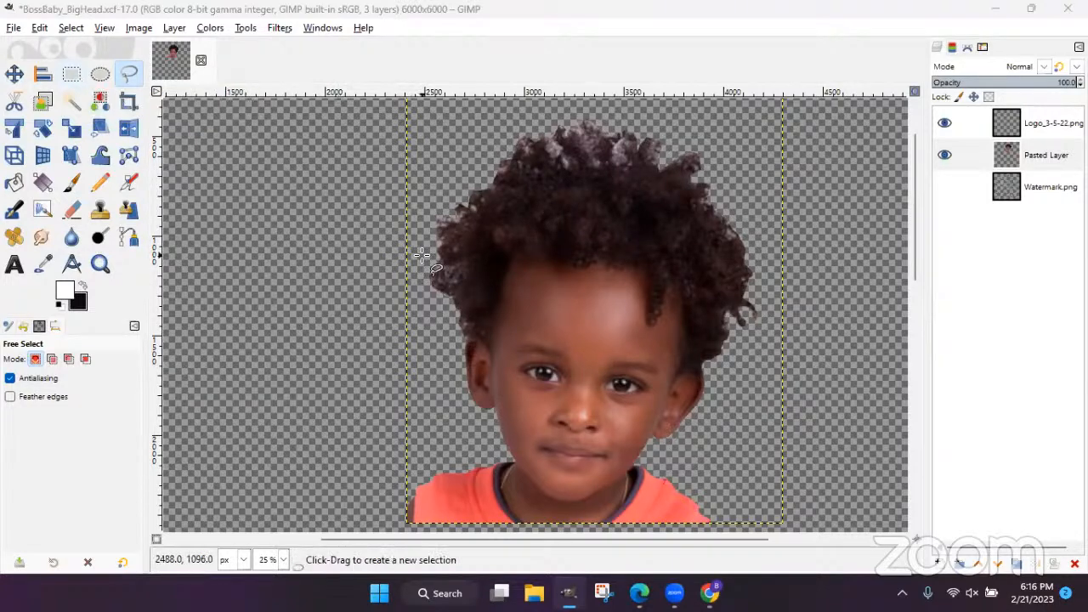
- Examine the chin, neckline and shirt along the lower part of the cutout up close
scroll(423, 255, "down", 3)
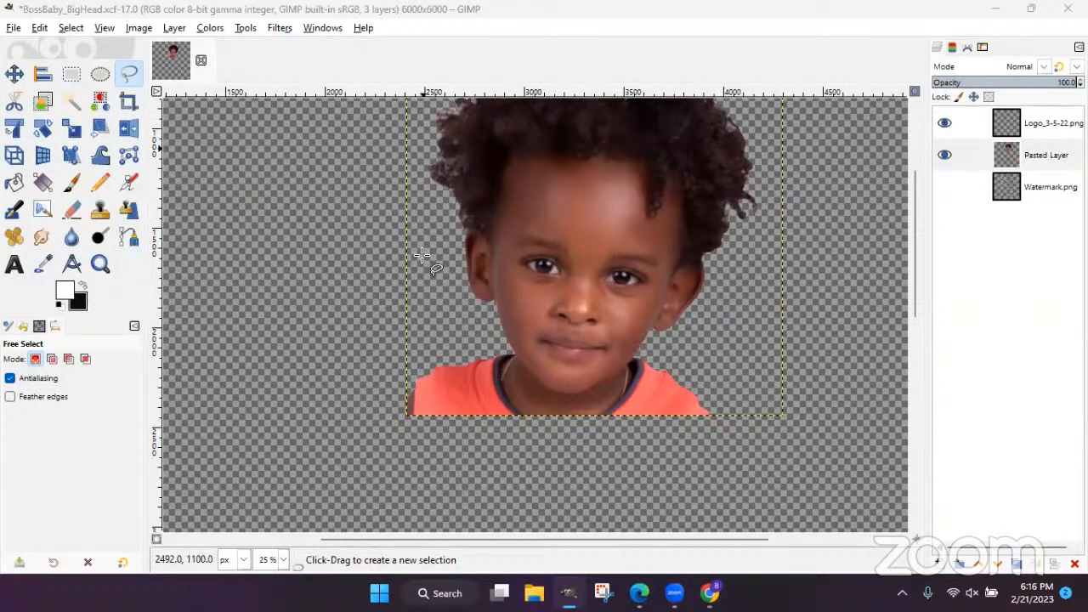
right_click(422, 260)
left_click(188, 8)
key("plus")
key("plus")
key("plus")
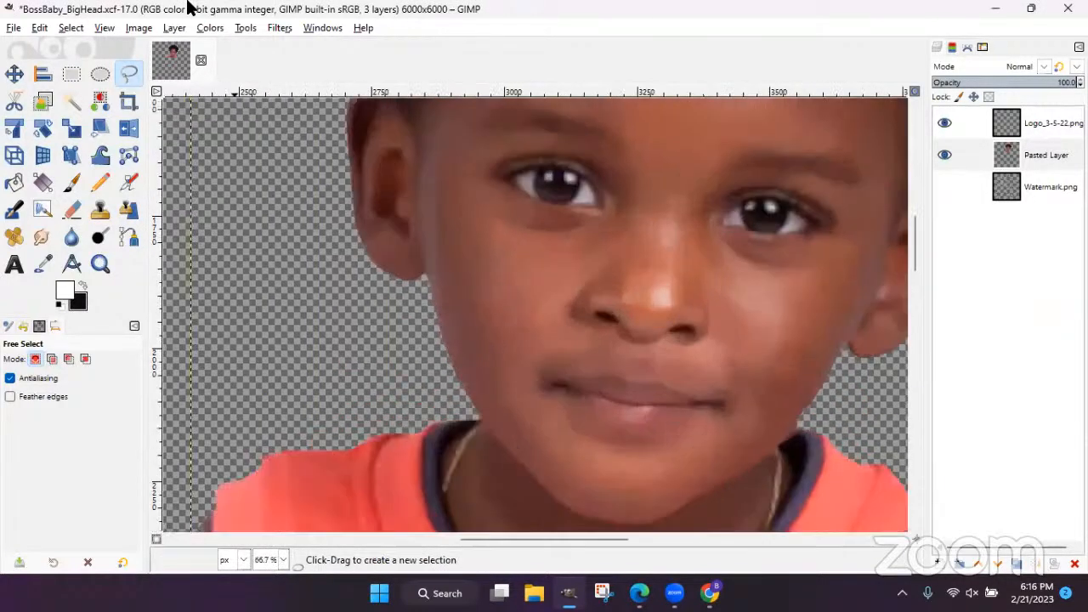
scroll(423, 268, "down", 1)
scroll(423, 267, "down", 1)
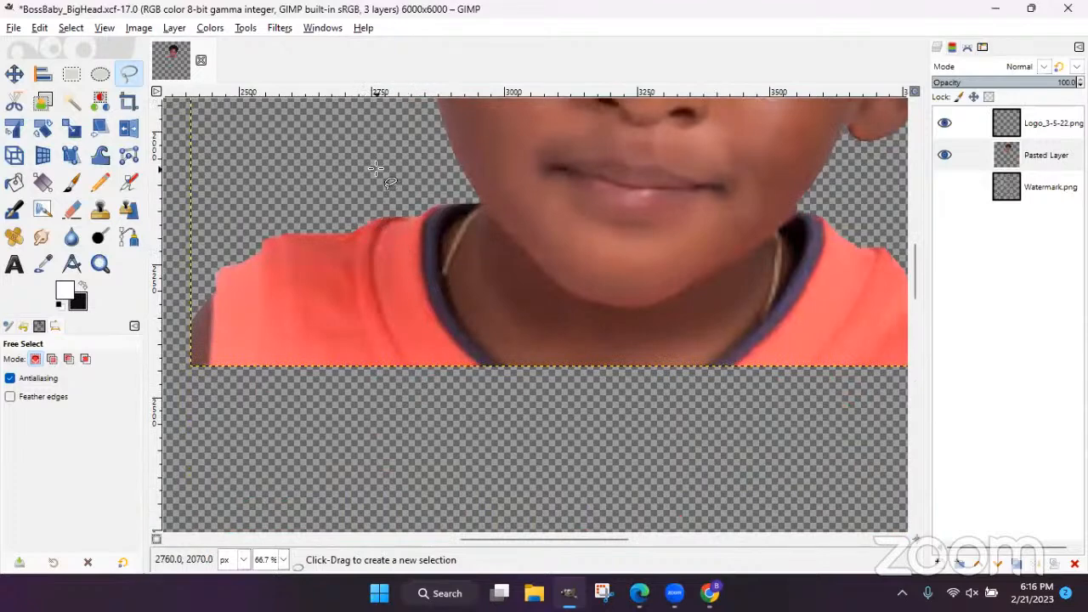
- Trace a Free Select outline inside the shirt collar from one jaw edge, down the neck, below the photo and up to the other jaw edge
left_click(478, 204)
left_click(468, 230)
left_click(453, 260)
left_click(447, 278)
left_click(456, 308)
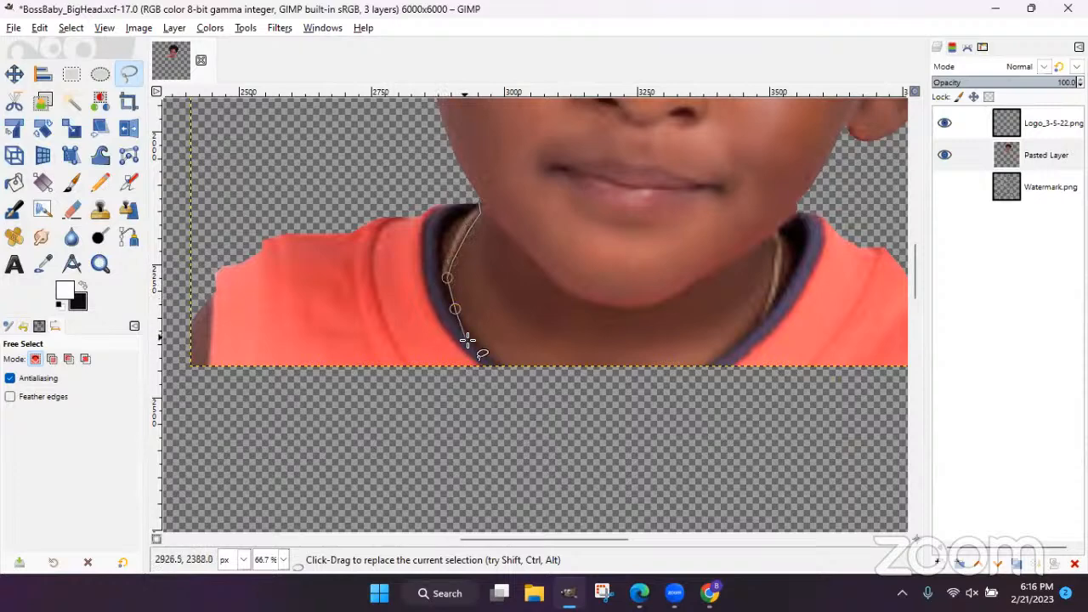
left_click(521, 391)
left_click(711, 359)
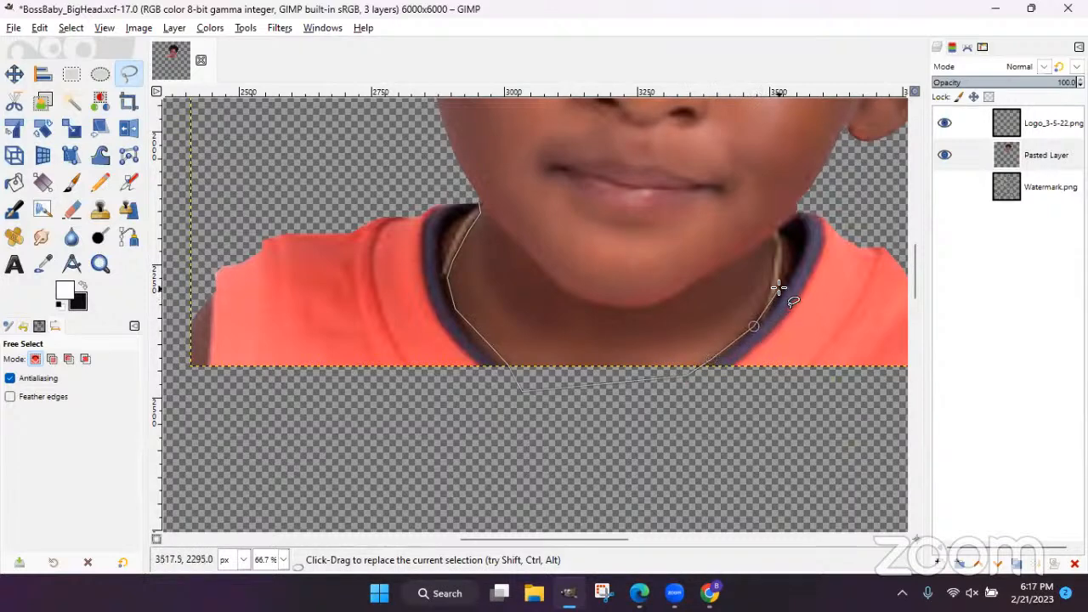
left_click(795, 255)
left_click(774, 221)
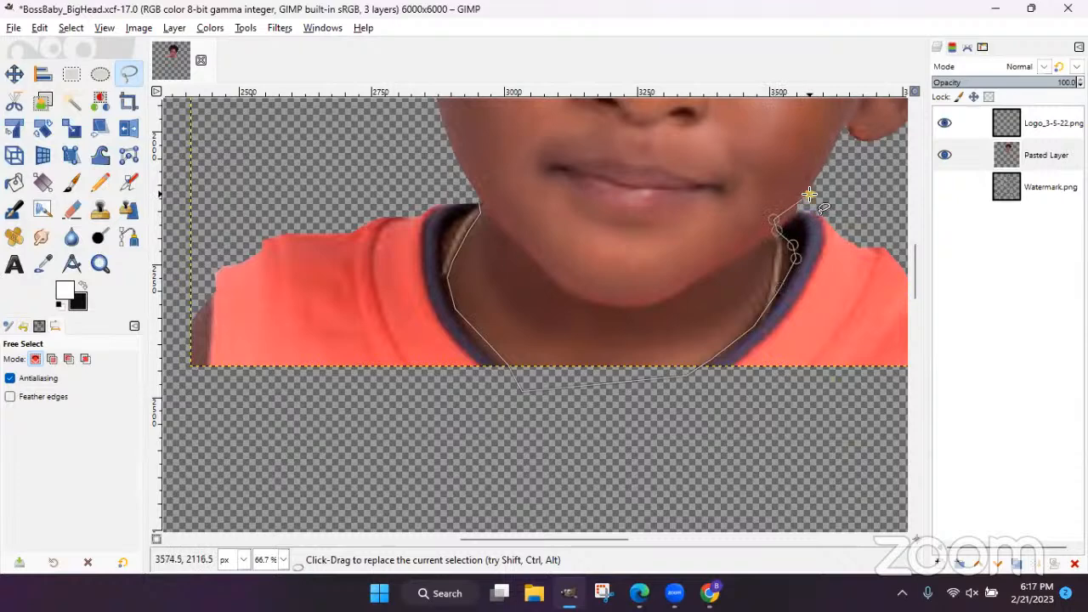
- Extend the outline around both shoulders and below the photo to enclose the shirt, and close it into a selection at its starting point
left_click_drag(616, 539, 638, 539)
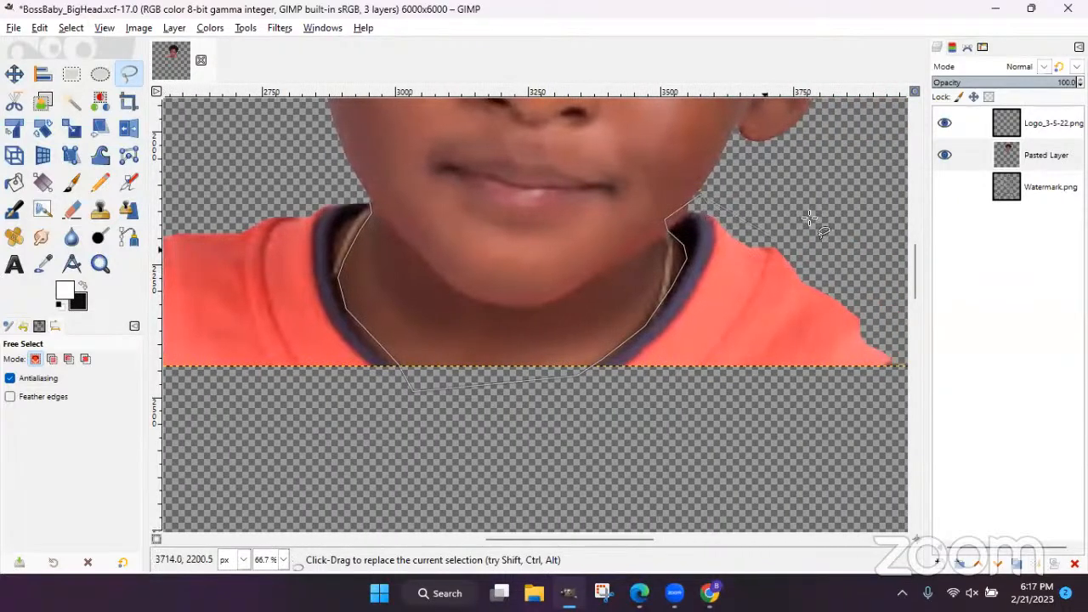
left_click(878, 245)
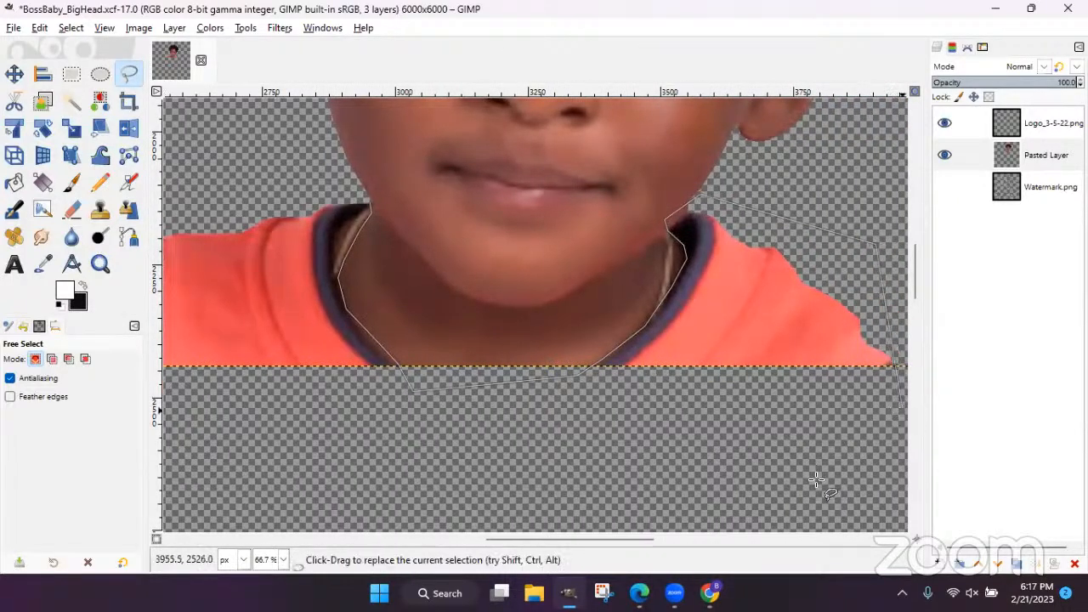
mouse_move(651, 540)
left_mouse_down()
mouse_move(666, 540)
mouse_move(551, 539)
left_mouse_up()
left_click(880, 327)
left_click(328, 485)
left_click(317, 195)
left_click(523, 171)
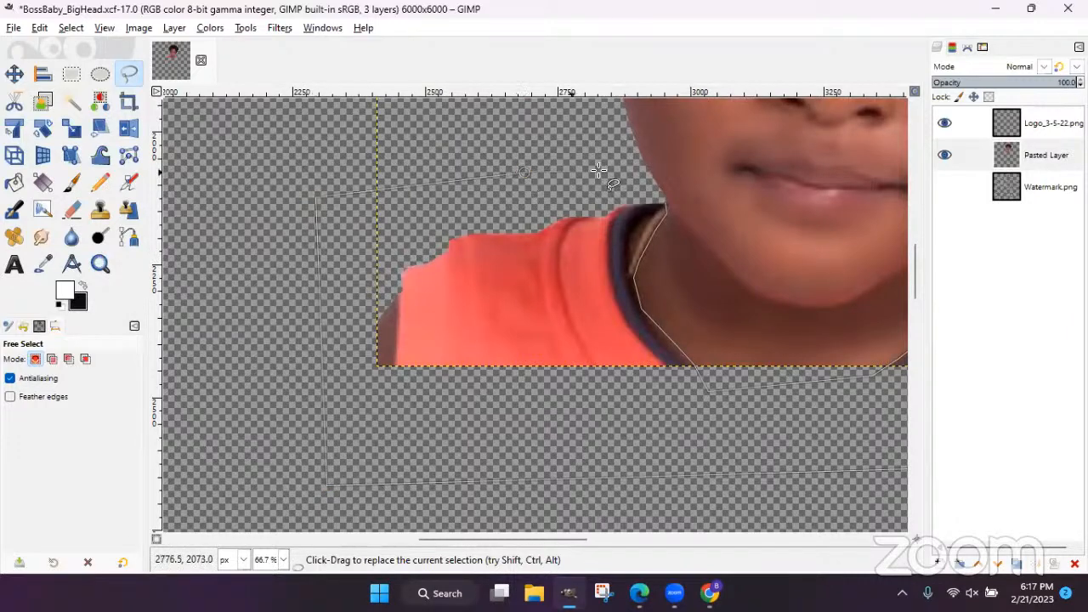
left_click(663, 202)
key("Return")
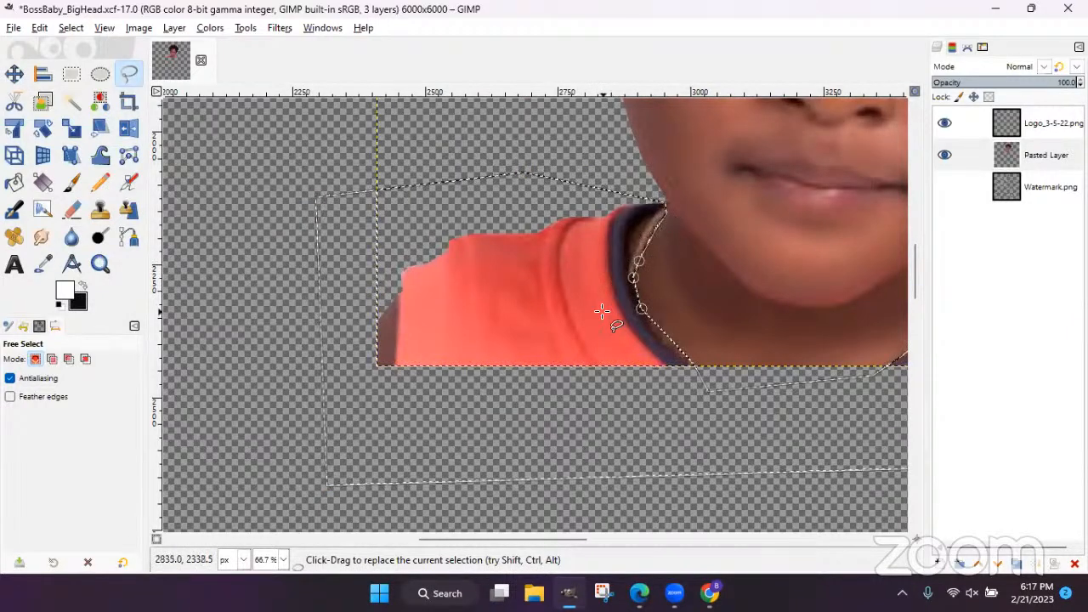
- Clear the selected shirt and collar from the pasted layer and dismiss the selection
left_click_drag(490, 541, 552, 542)
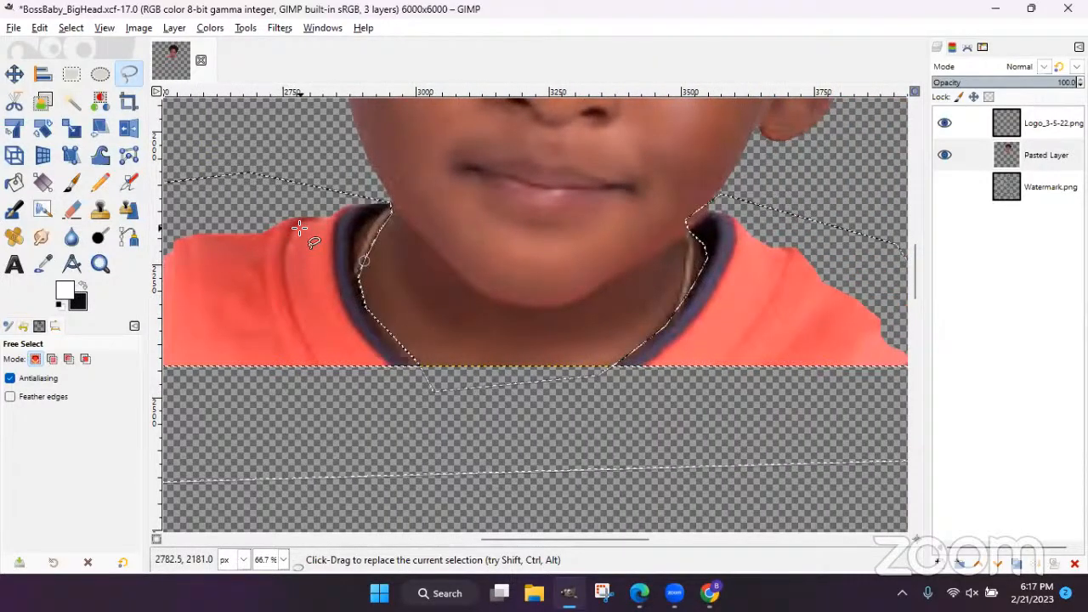
left_click(39, 27)
left_click(84, 261)
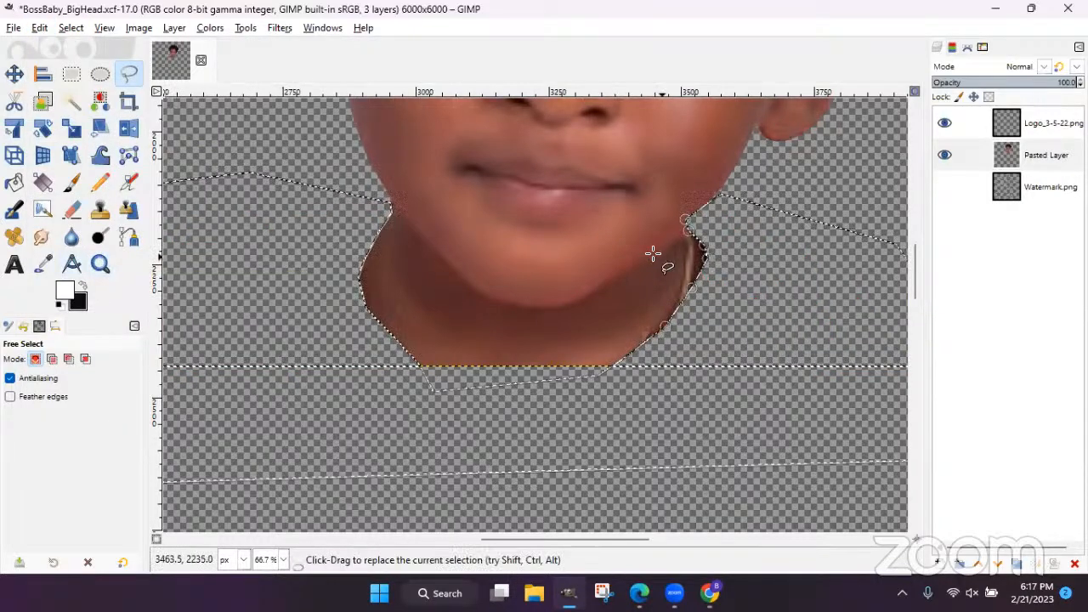
left_click(70, 27)
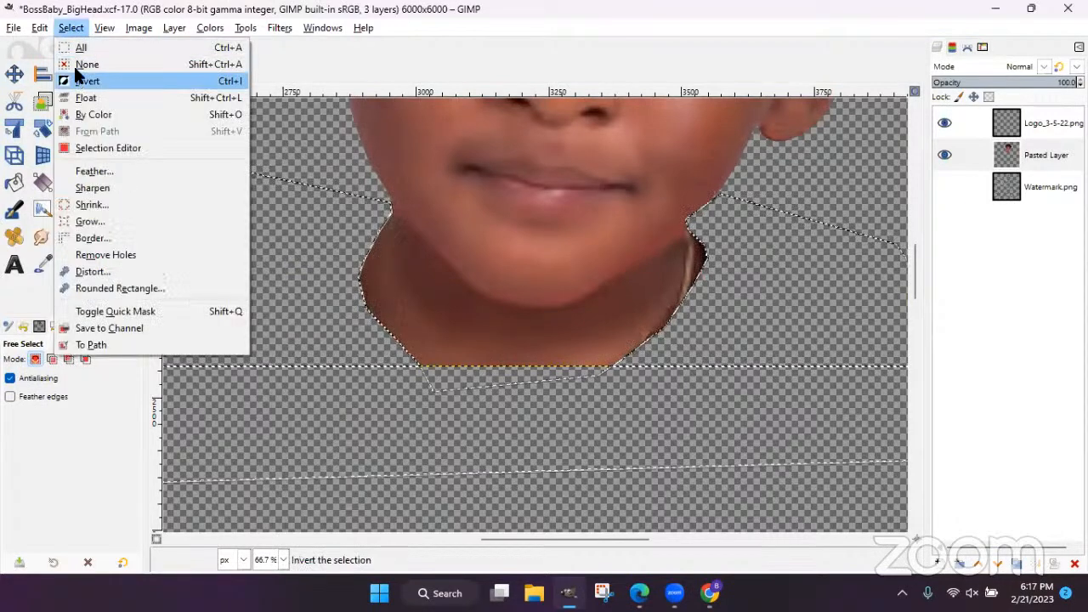
left_click(73, 63)
- Outline the leftover necklace and collar strip along the right edge of the neck, clear it and dismiss the selection
left_click(686, 224)
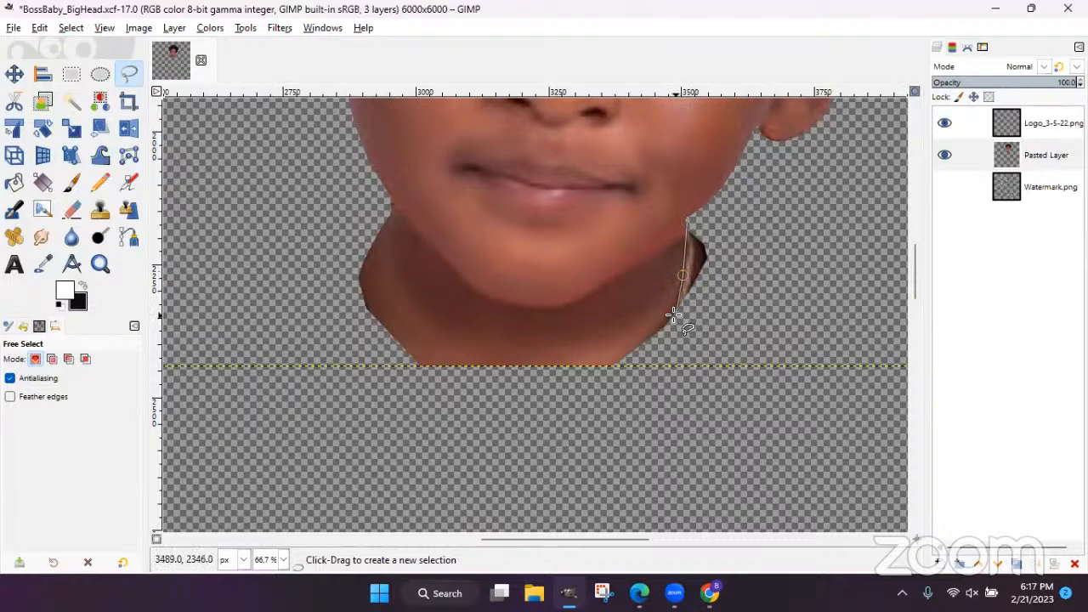
left_click(657, 348)
left_click(762, 297)
left_click(725, 235)
left_click(686, 224)
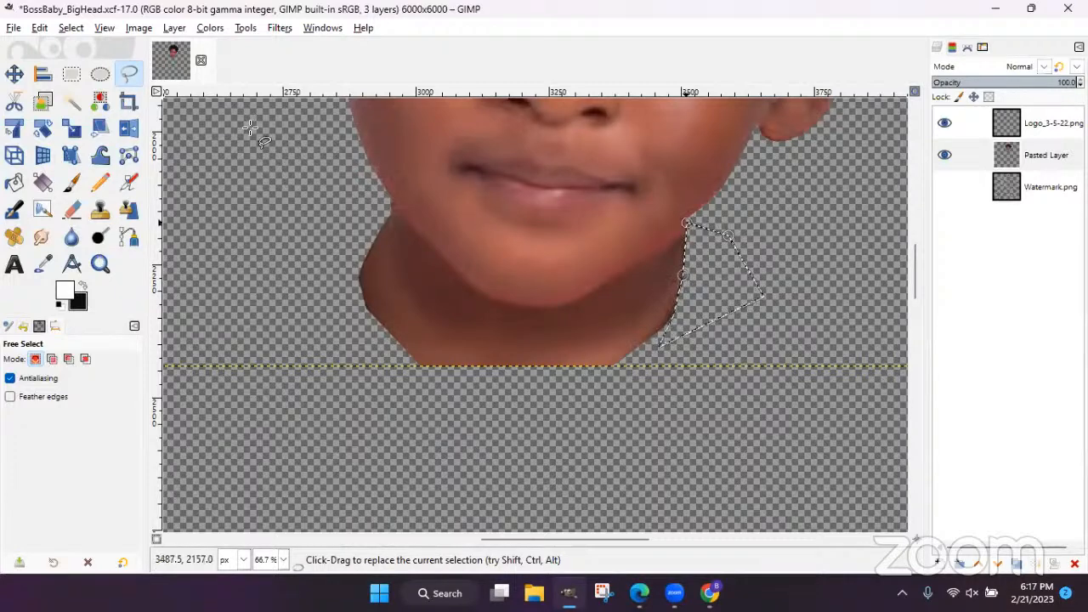
left_click(70, 28)
left_click(87, 68)
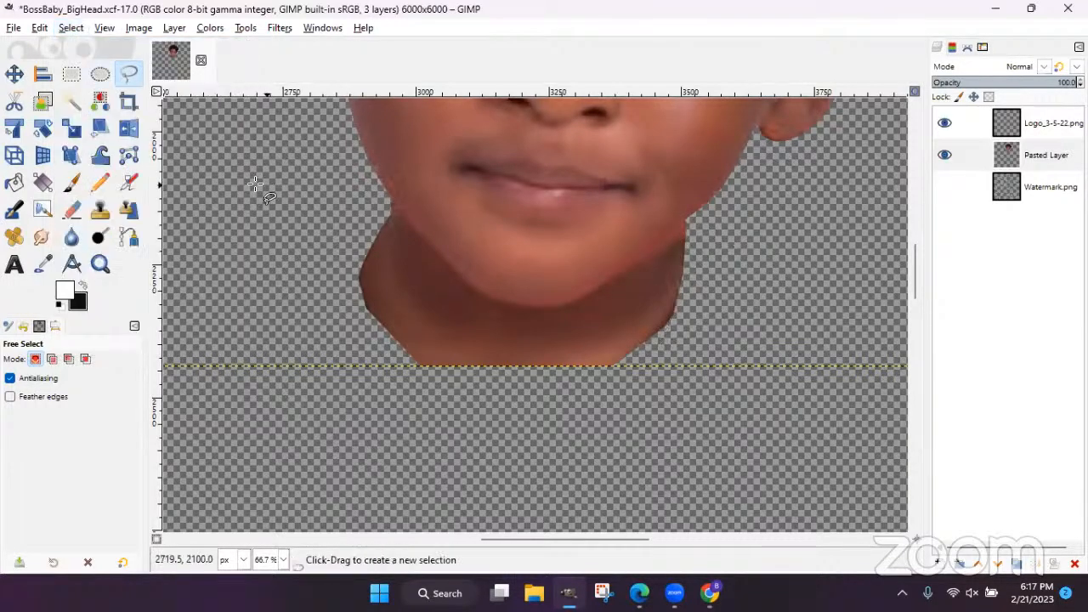
- Save the BossBaby_BigHead project with the finished head cutout
scroll(255, 183, "down", 7)
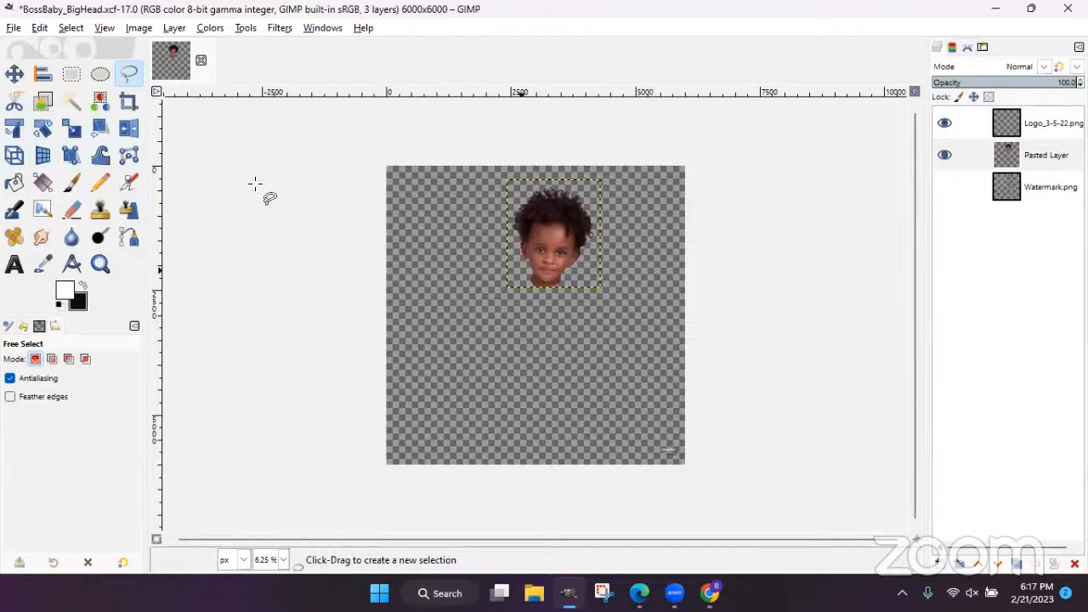
left_click(13, 27)
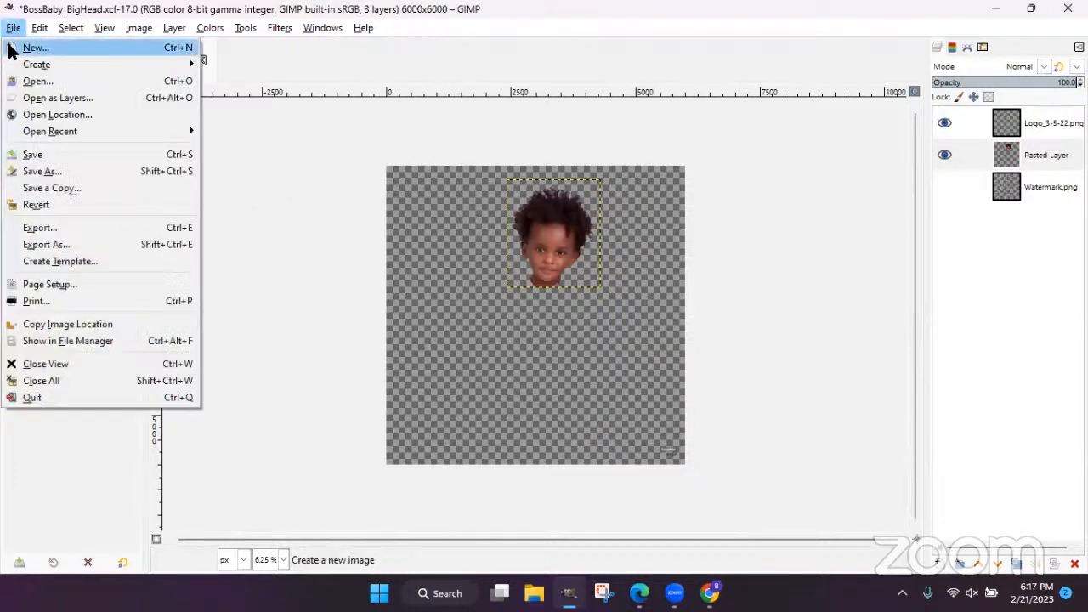
left_click(32, 153)
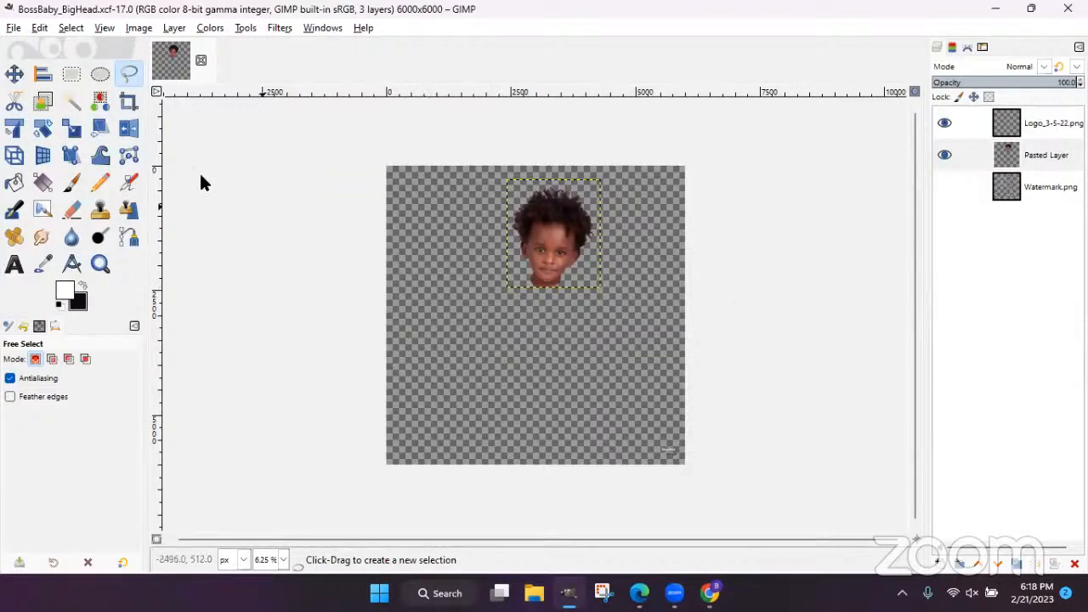
- Start opening an image as layers and browse the HUNTSANDISK (E:) drive to the Graphics > Boss Baby PNG > Boy folder
left_click(15, 28)
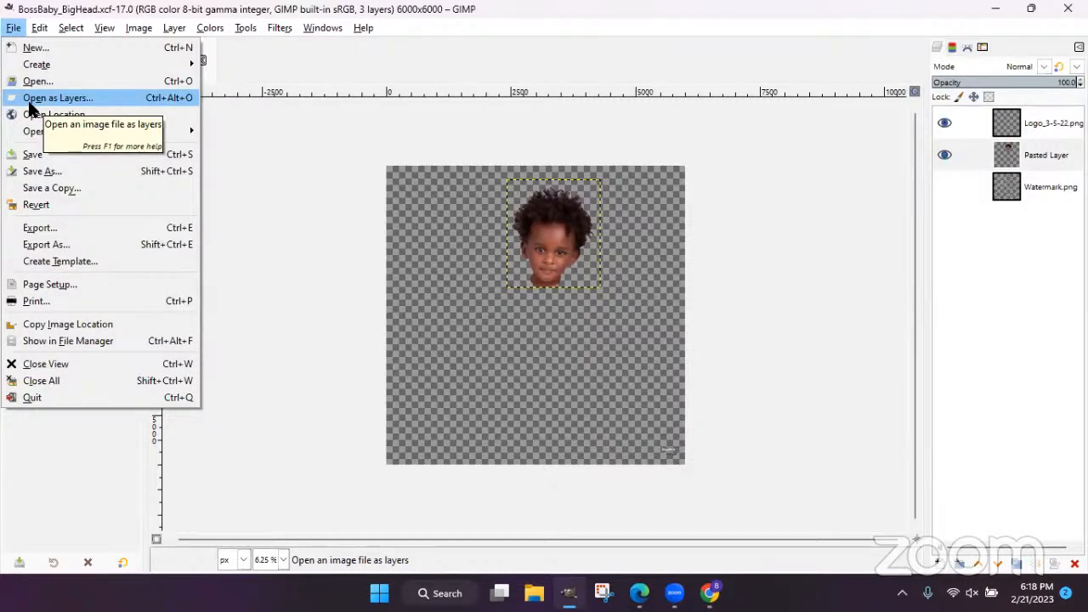
left_click(30, 100)
left_click(234, 206)
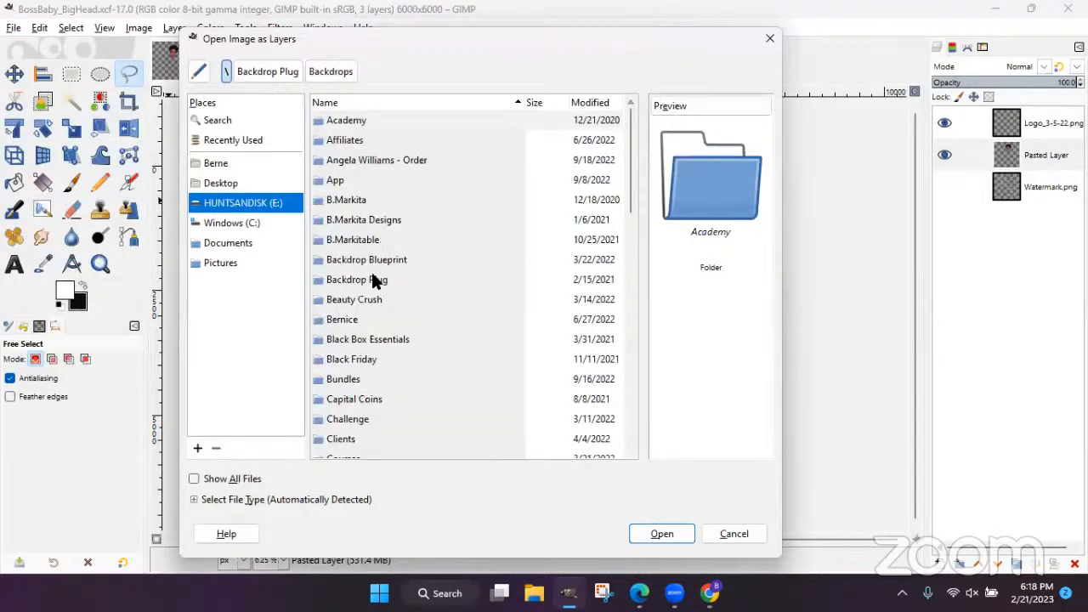
left_click(374, 281)
scroll(374, 281, "down", 6)
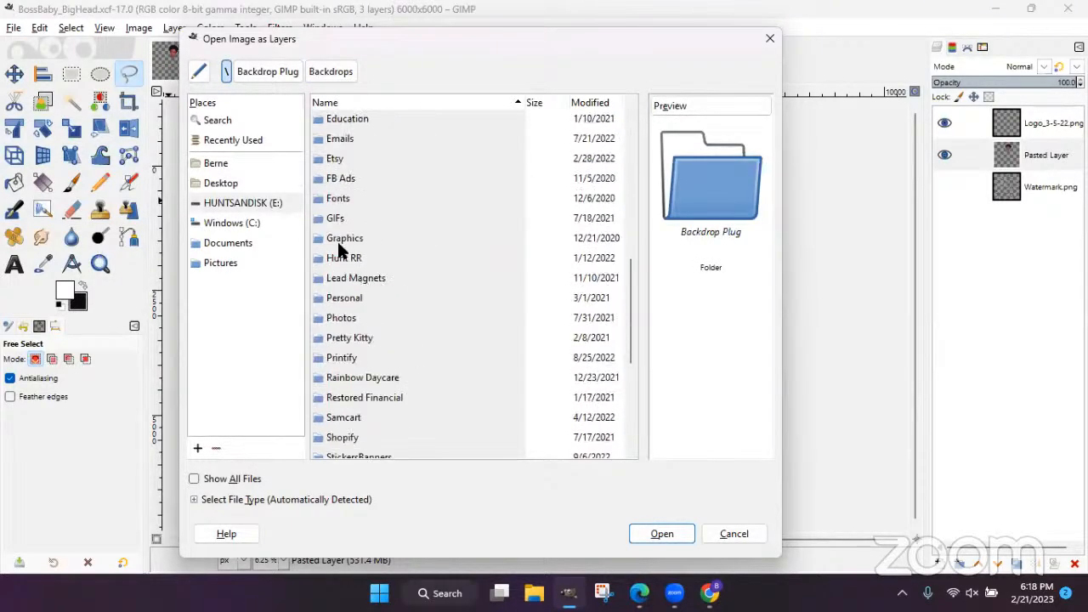
double_click(337, 240)
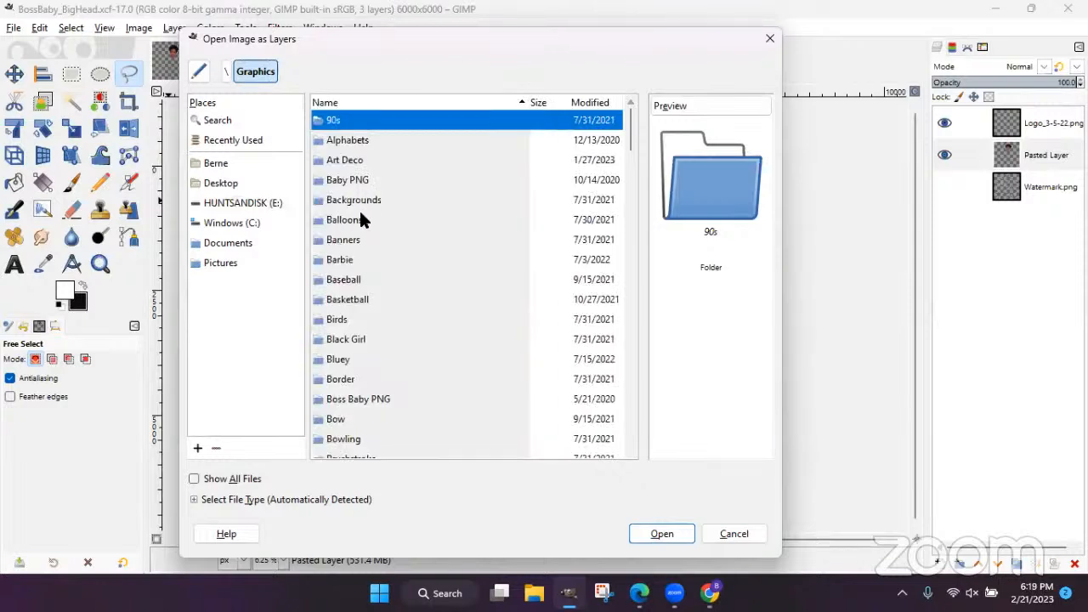
scroll(347, 383, "down", 3)
double_click(388, 257)
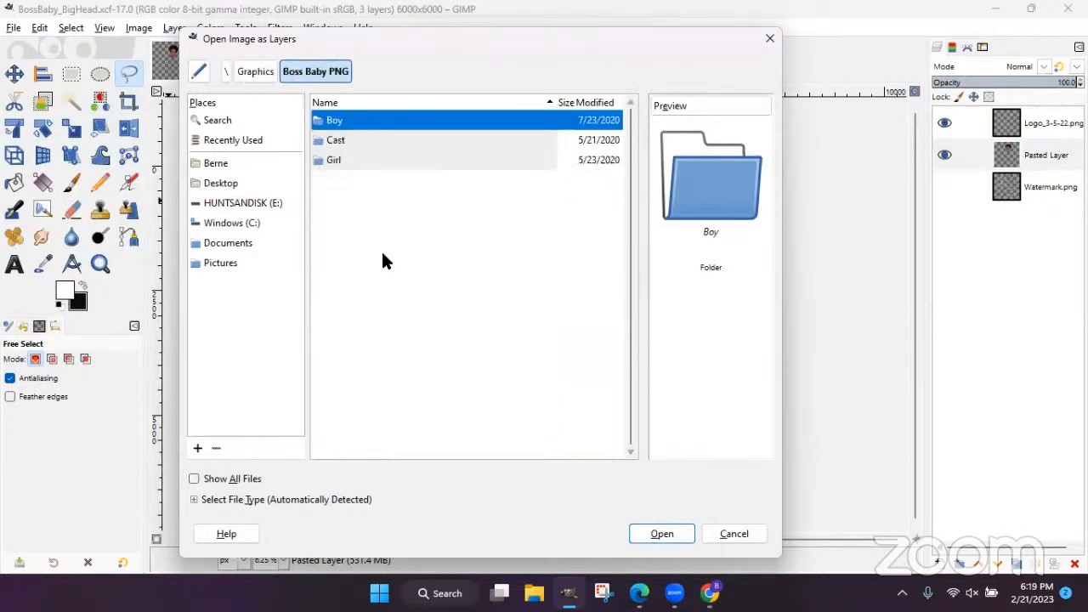
double_click(344, 121)
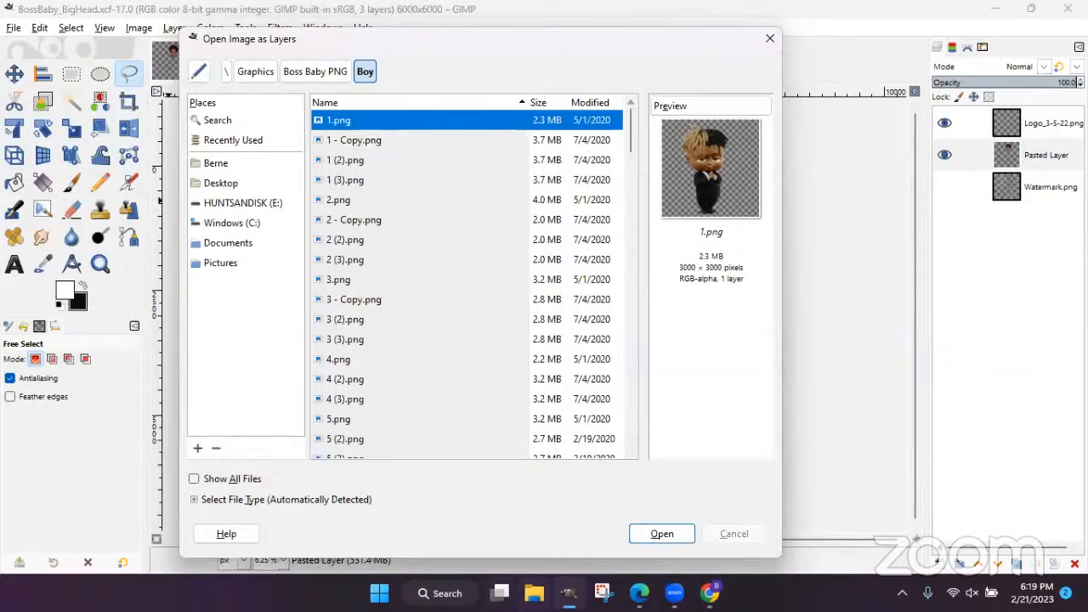
- Switch to File Explorer and open the Graphics > Boss Baby PNG > Boy folder to see its thumbnails
left_click(534, 593)
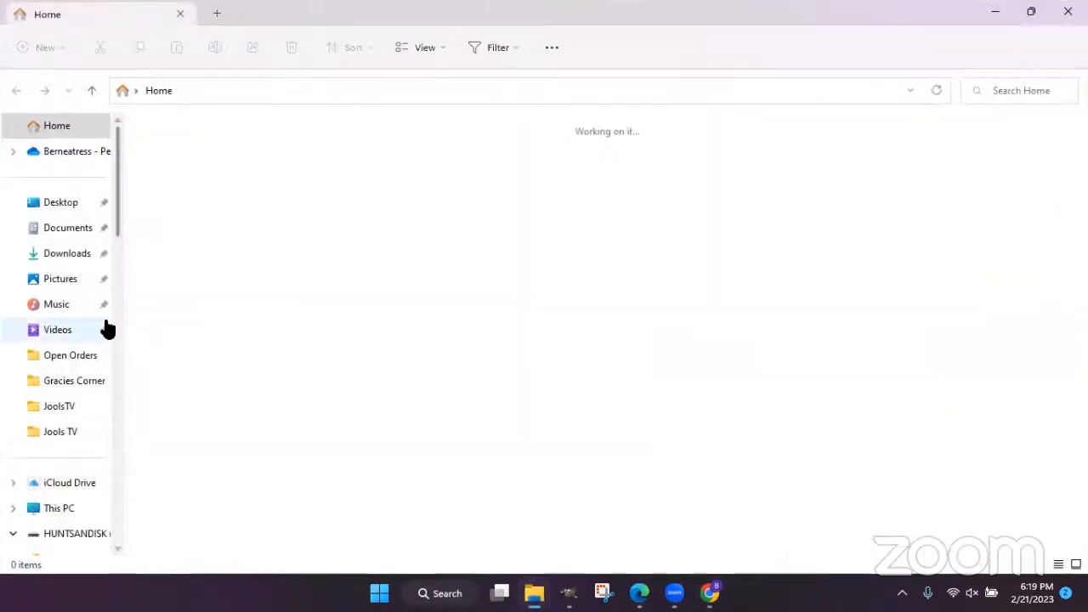
scroll(54, 434, "down", 2)
scroll(55, 439, "down", 8)
scroll(55, 439, "down", 3)
left_click(68, 381)
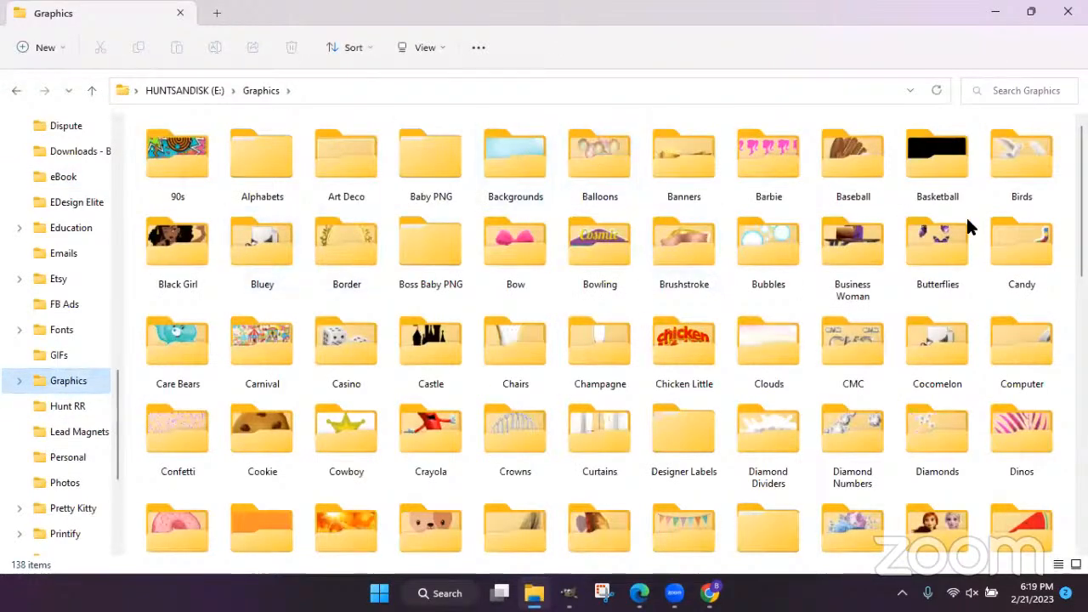
double_click(435, 261)
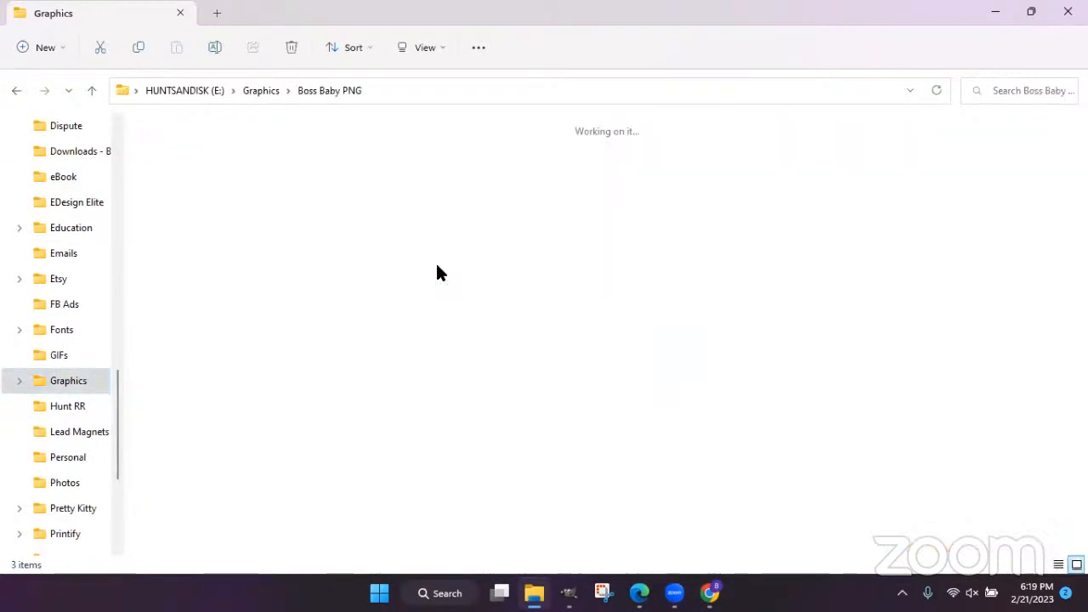
double_click(178, 172)
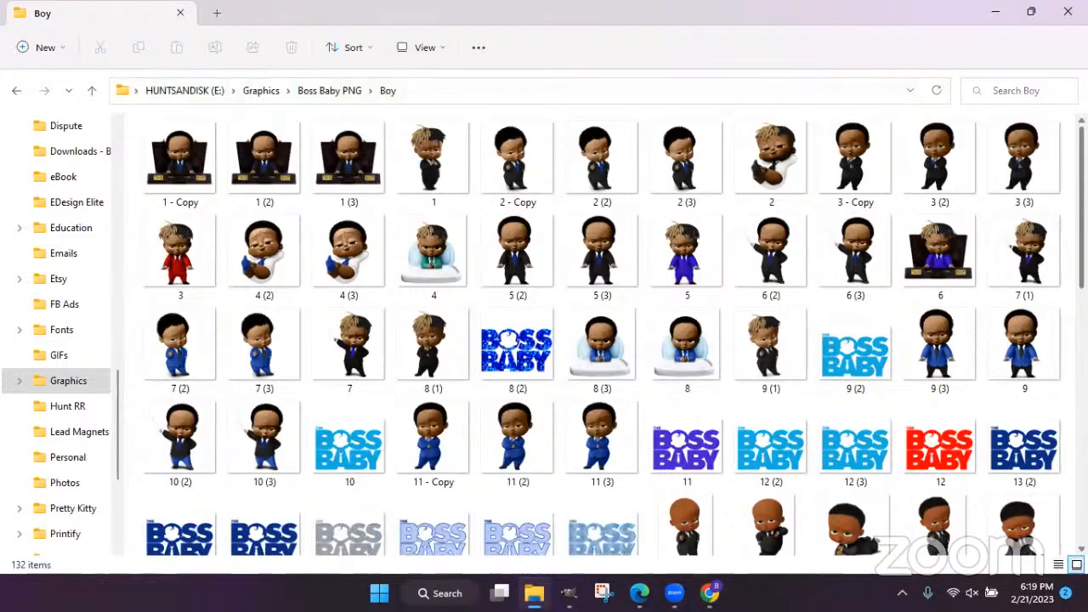
- Look through the Boss Baby boy thumbnails for a suitable body and pick out Blue Suit5
scroll(612, 333, "down", 1)
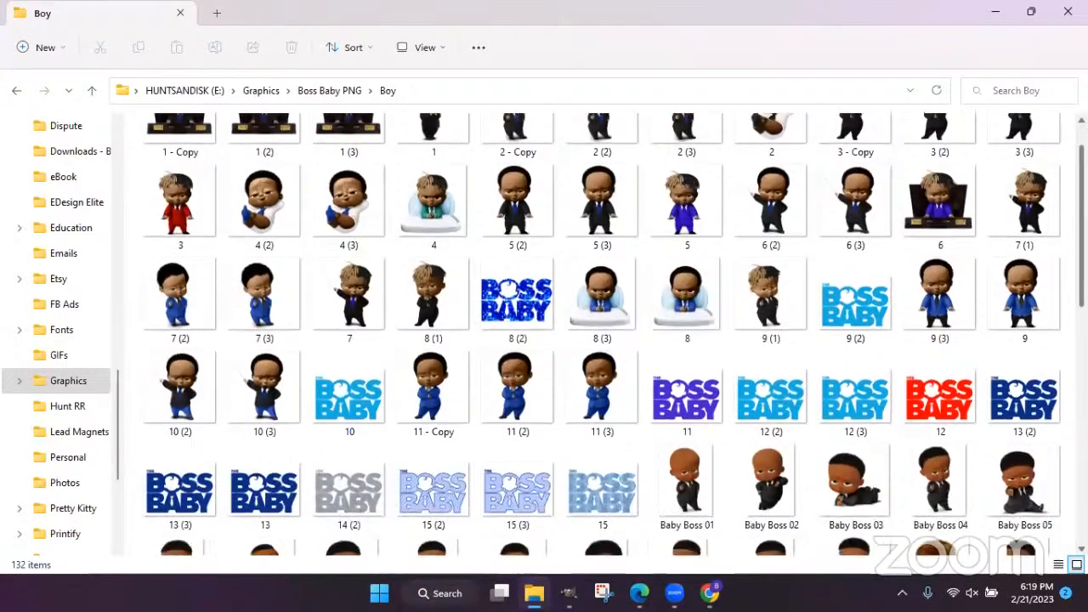
scroll(600, 343, "down", 3)
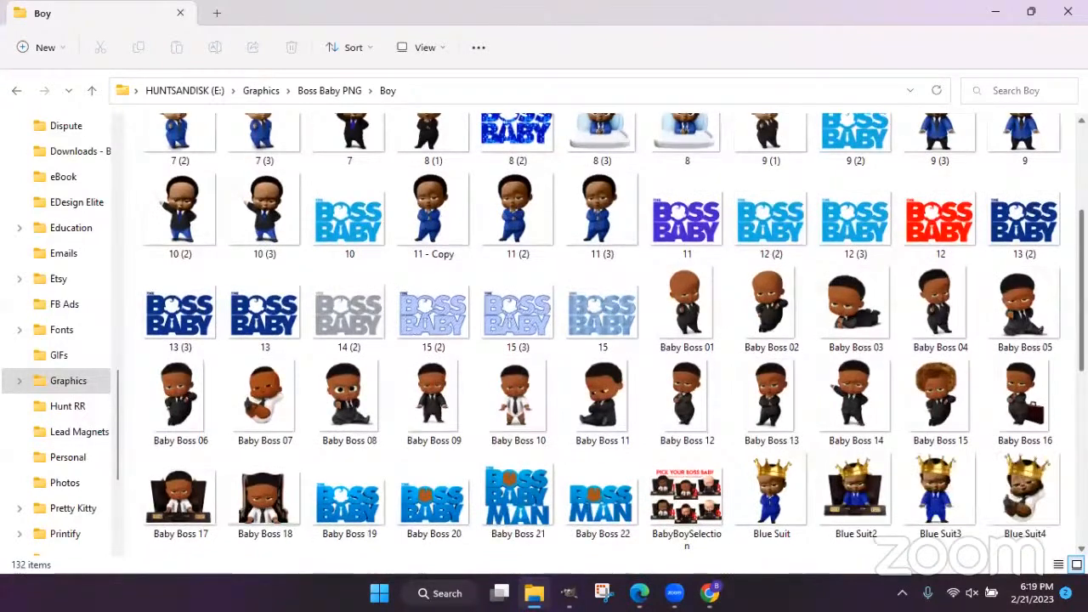
scroll(612, 344, "down", 2)
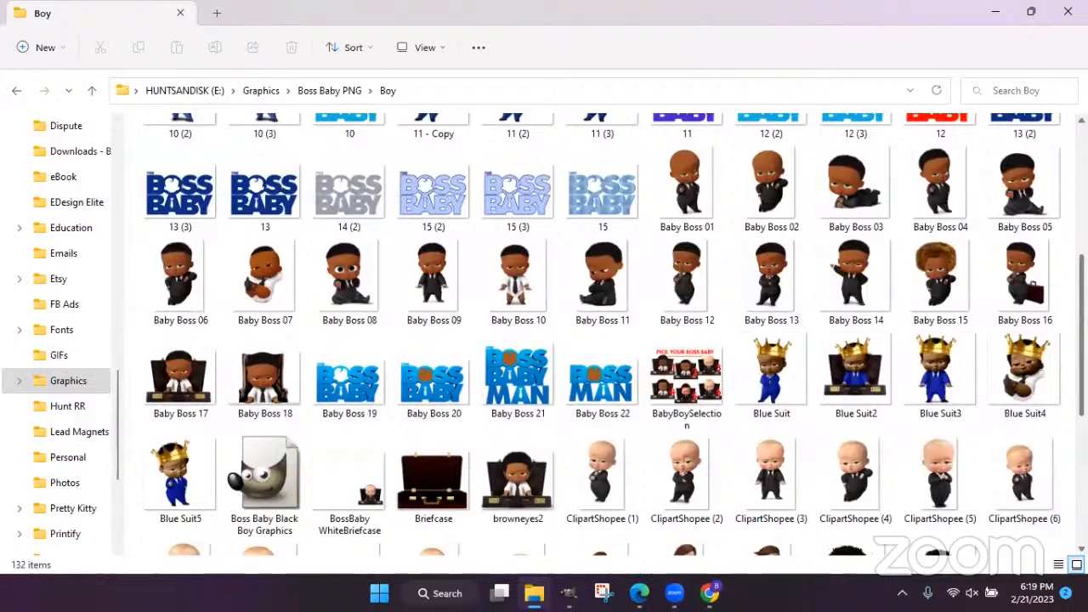
scroll(612, 344, "down", 1)
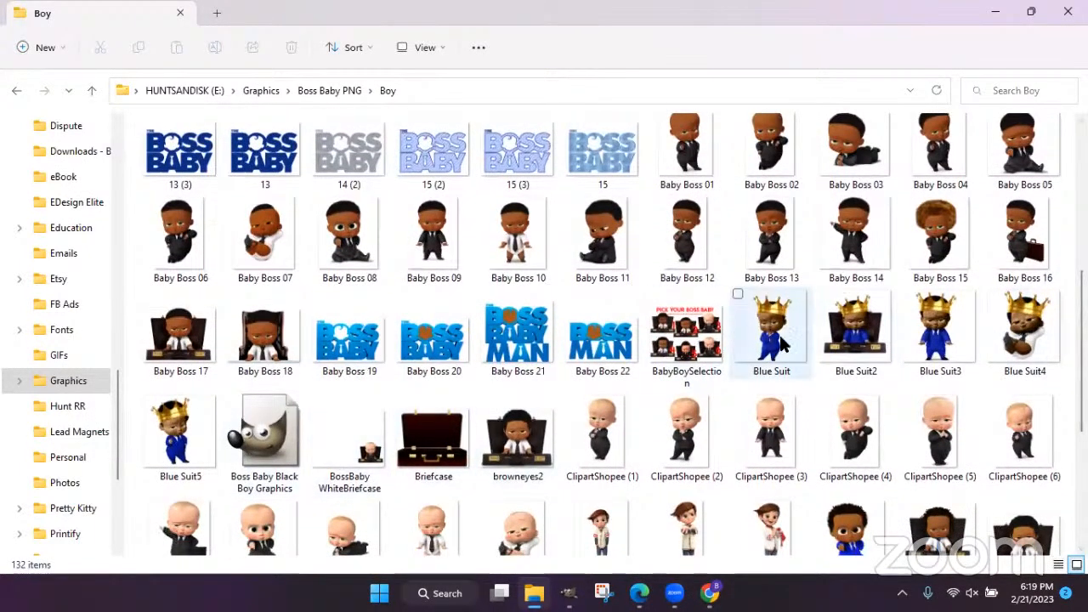
left_click(189, 457)
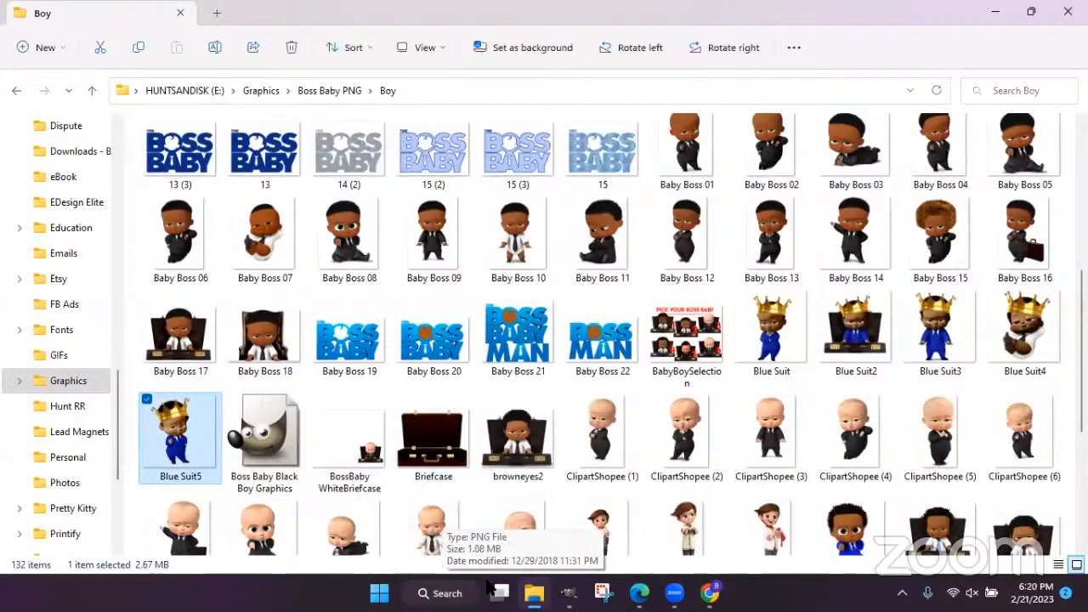
- Switch back to GIMP and open Blue Suit5.png from the Boy folder as a new layer
left_click(569, 594)
scroll(453, 212, "down", 10)
scroll(453, 209, "down", 8)
scroll(453, 209, "up", 4)
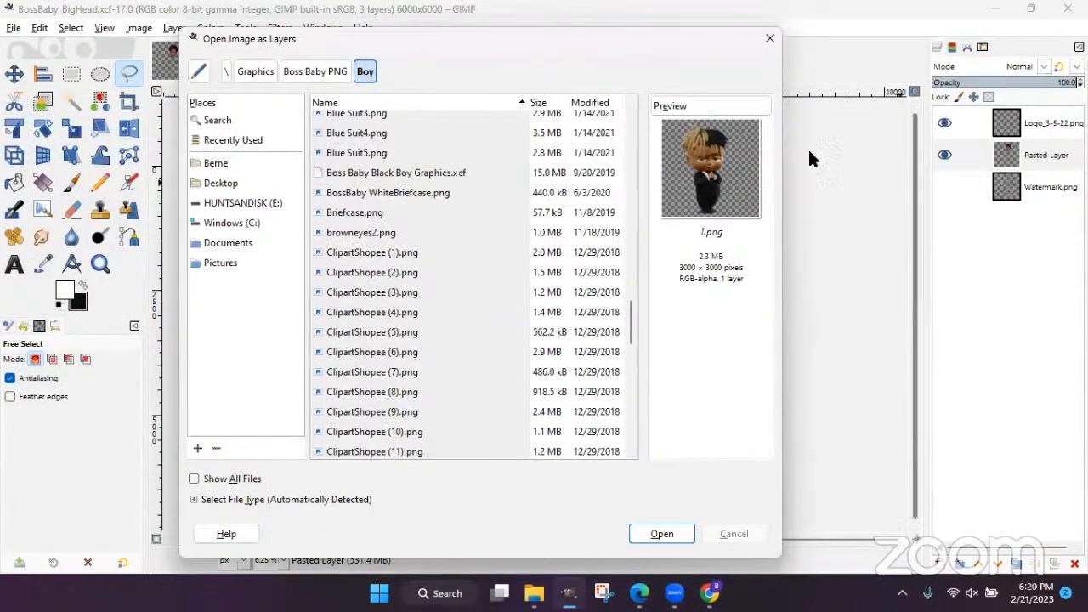
scroll(416, 268, "up", 2)
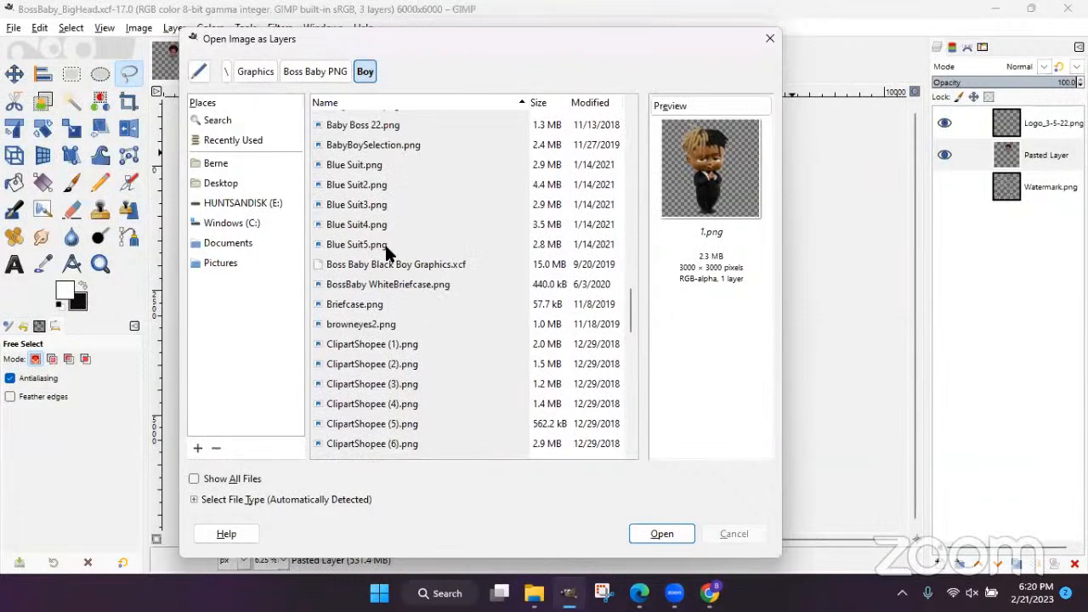
left_click(357, 245)
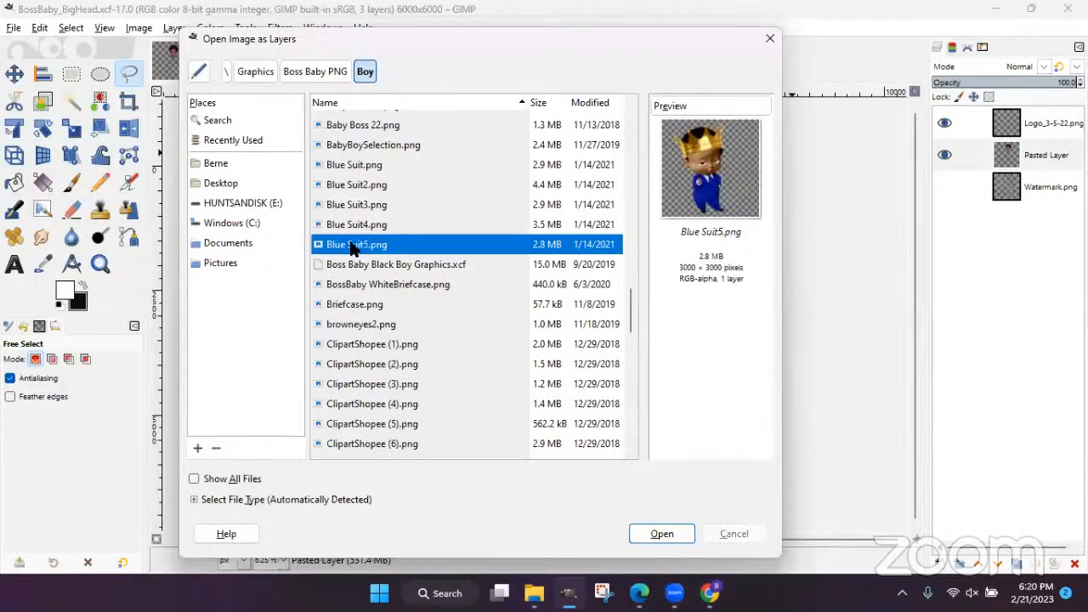
left_click(661, 534)
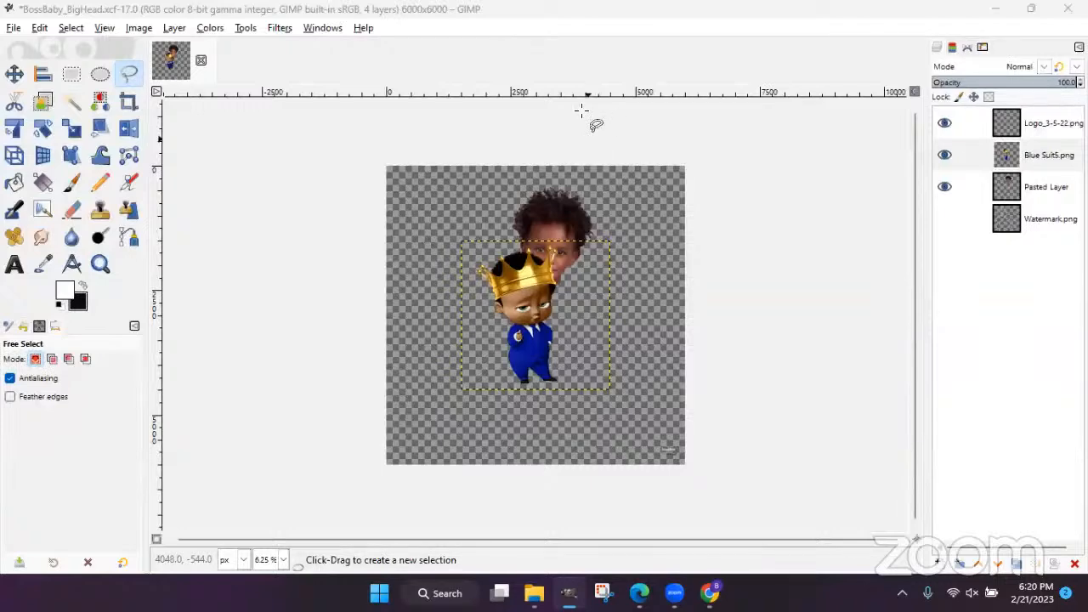
- Scale the Blue Suit5 layer up proportionally to about 5088 × 5088 px
left_click(71, 129)
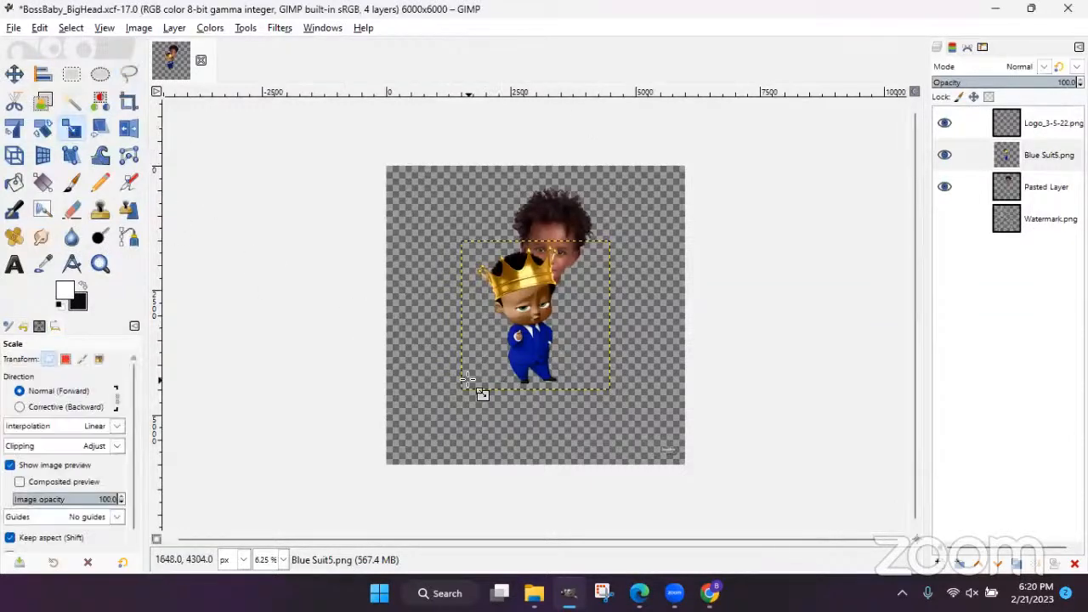
left_click(460, 408)
left_click_drag(459, 408, 445, 461)
left_click_drag(600, 242, 666, 190)
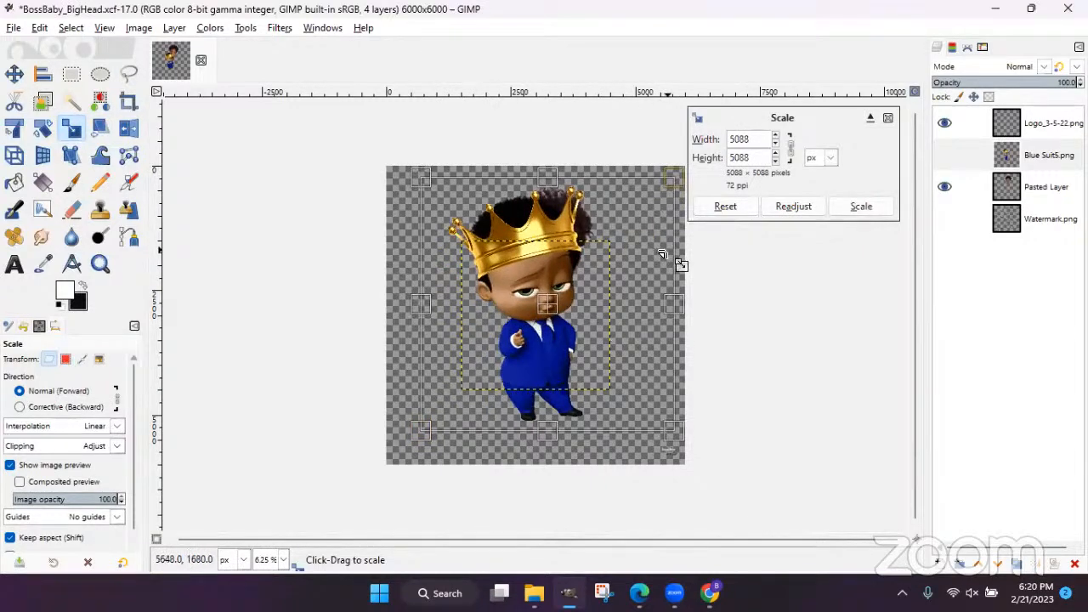
left_click(842, 208)
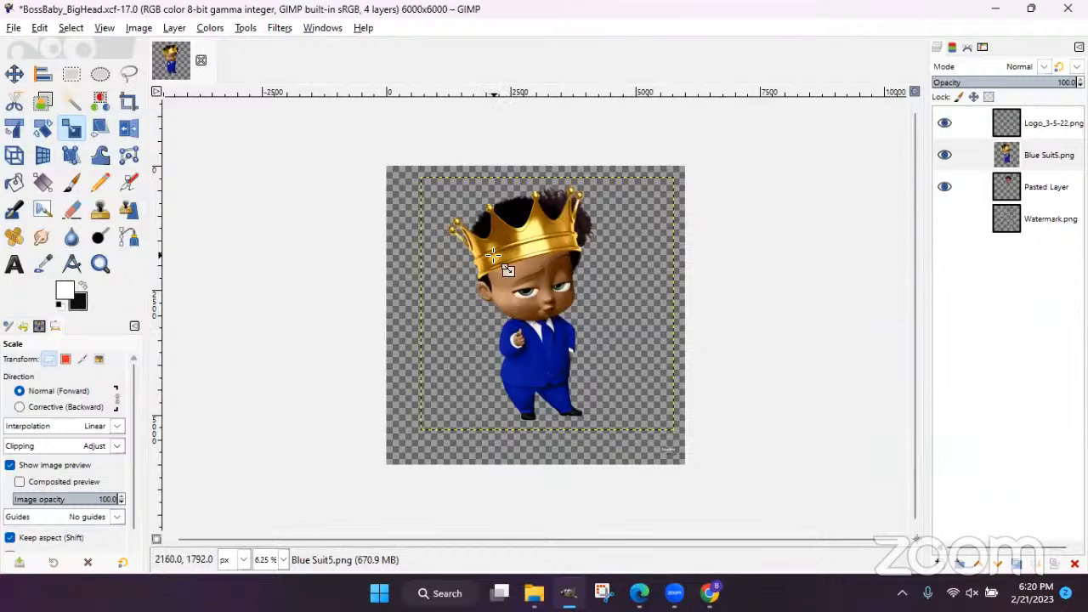
- Hide the Pasted Layer with the toddler's head and make the Blue Suit5 layer active
left_click(940, 189)
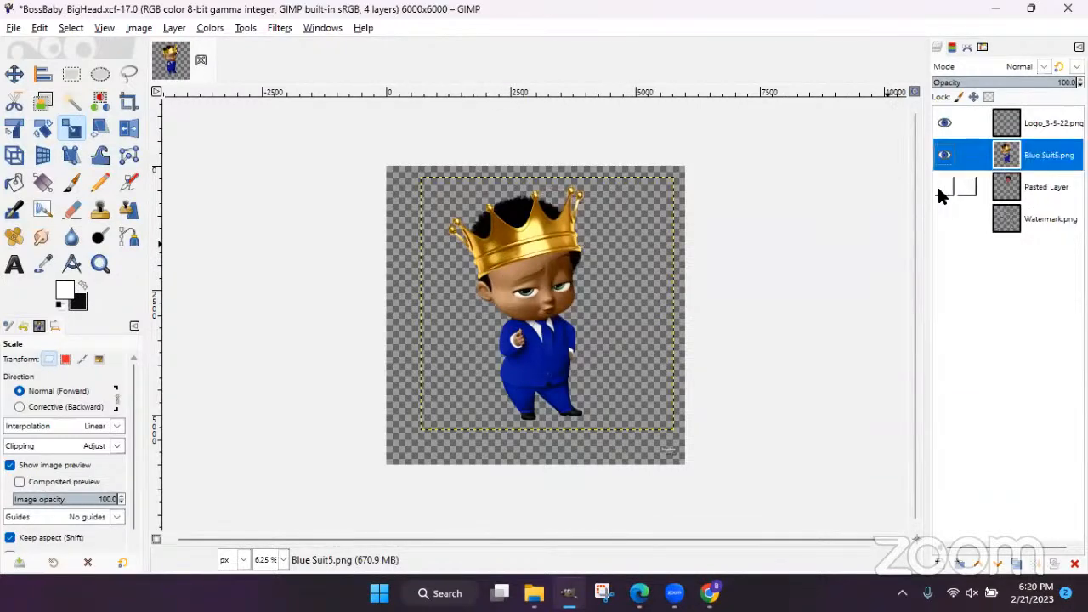
left_click(1036, 196)
left_click(1022, 166)
- With Free Select, trace the line between the Boss Baby's chin and the suit collar from one shoulder to the other
left_click(129, 74)
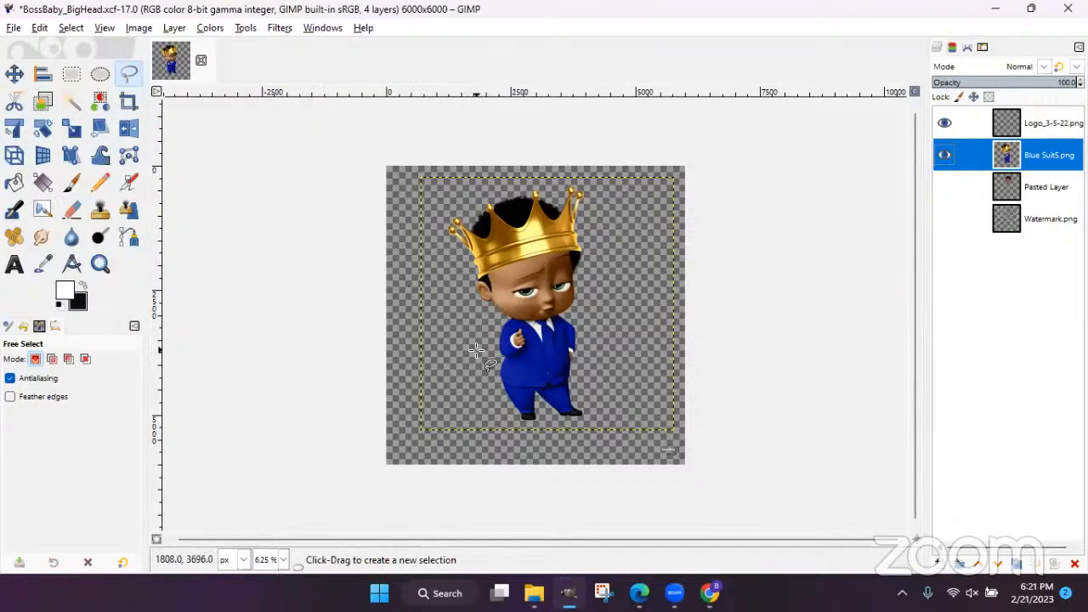
scroll(476, 350, "up", 4)
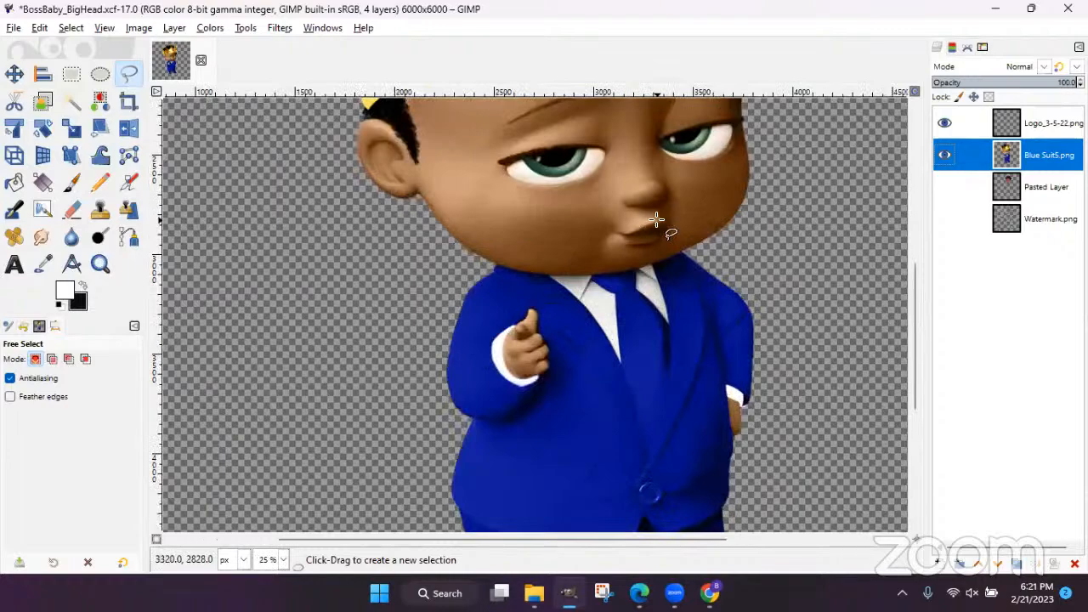
scroll(656, 220, "up", 3)
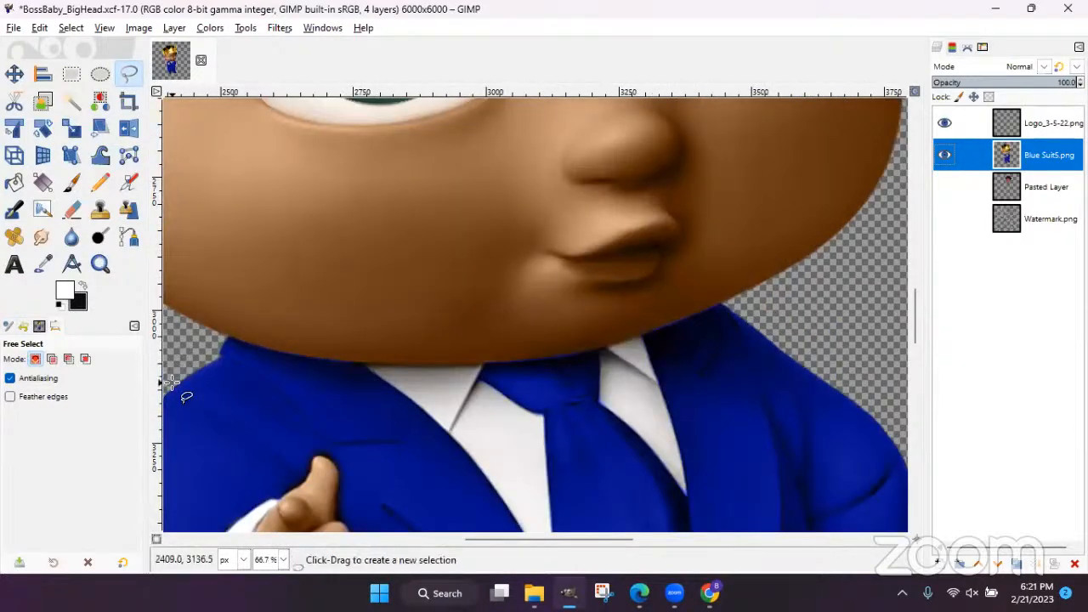
left_click(233, 341)
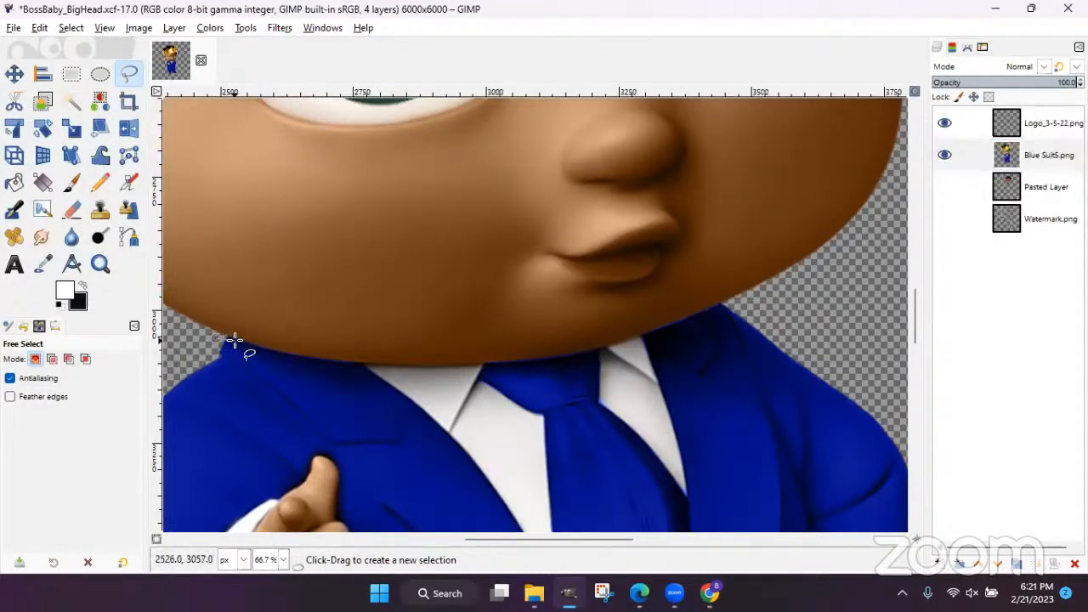
left_click(285, 356)
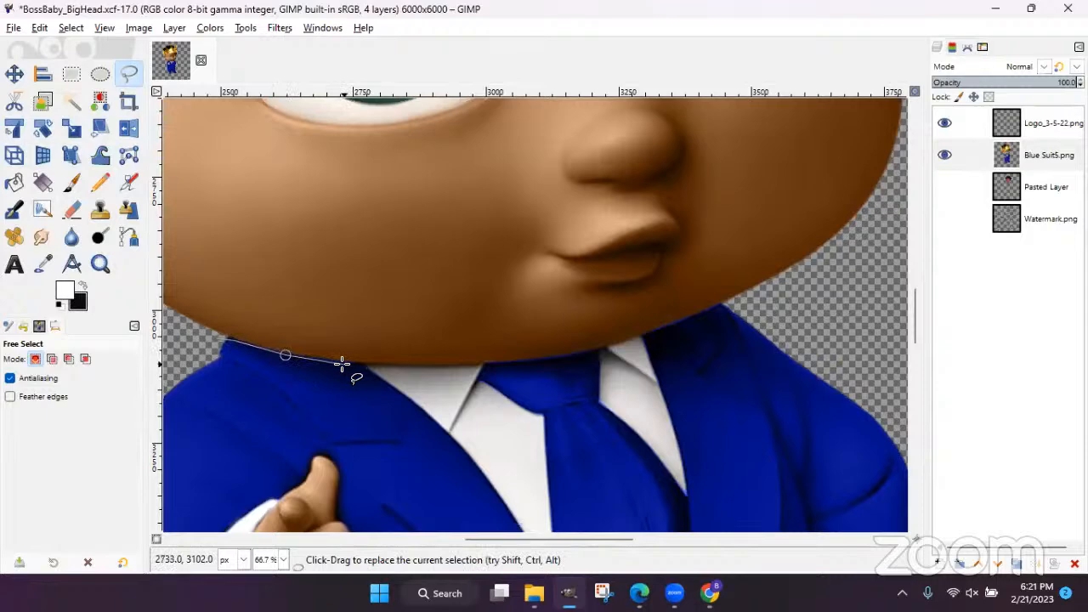
left_click(352, 365)
left_click(442, 367)
left_click(523, 362)
left_click(604, 348)
left_click(674, 324)
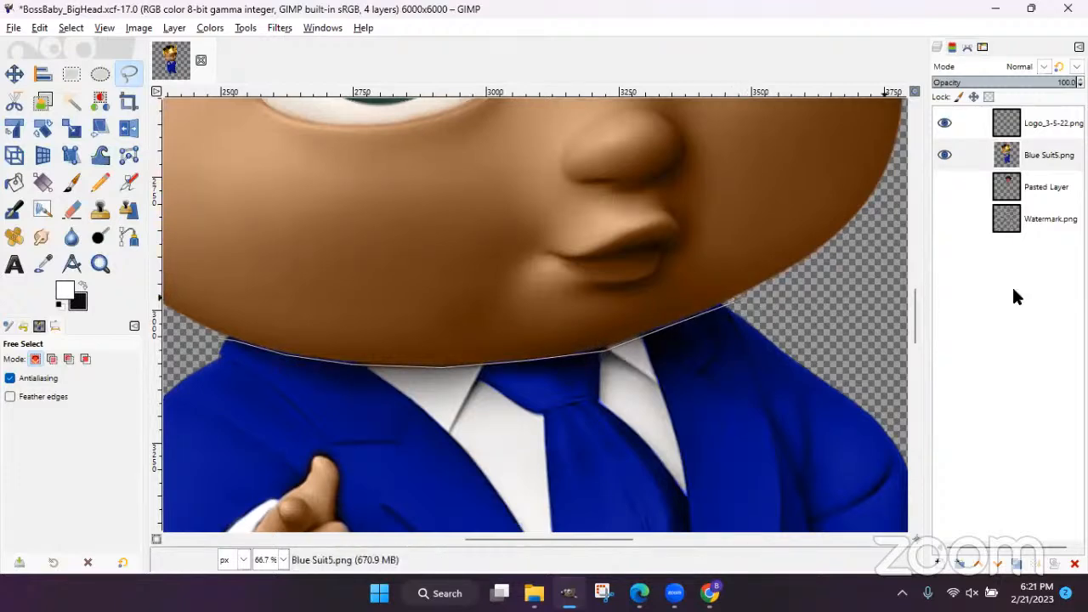
- Continue the outline loosely around the Boss Baby's head and crown and close it at the starting point on the collar
key("minus")
key("minus")
key("minus")
key("minus")
key("minus")
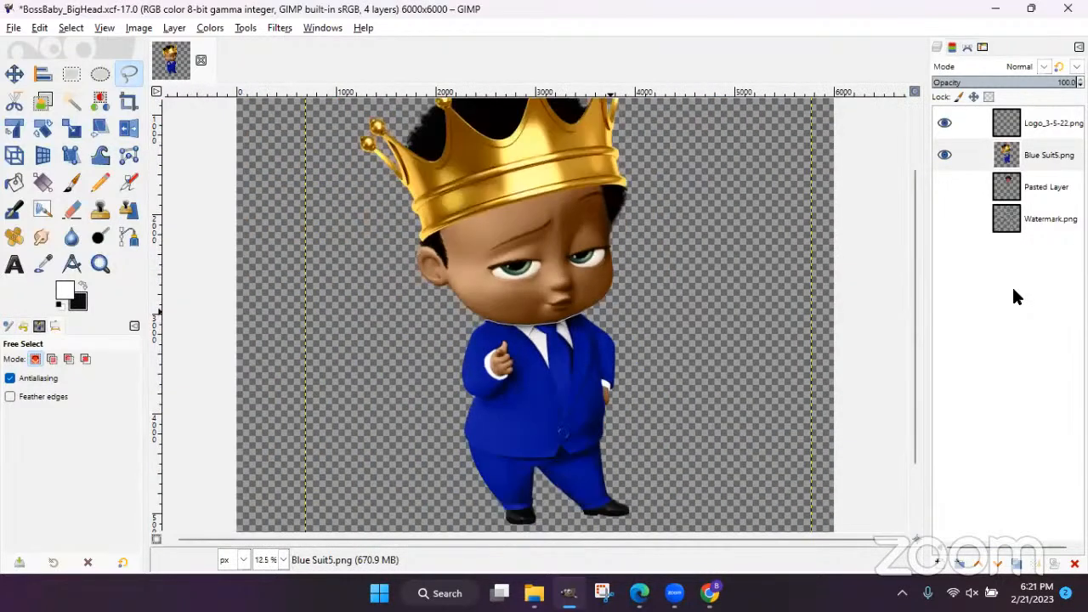
key("minus")
left_click(671, 264)
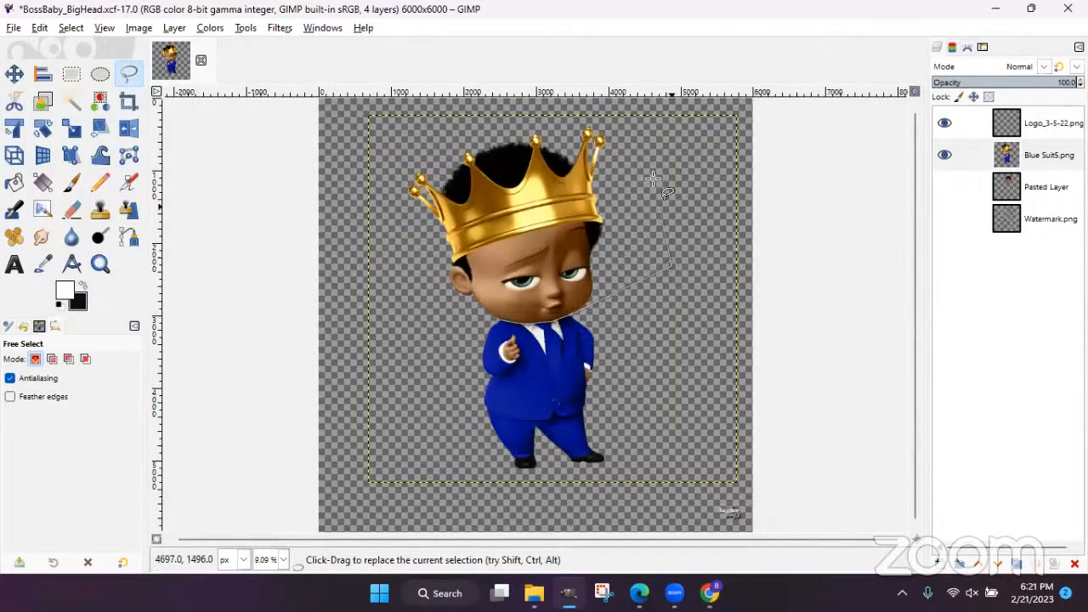
left_click(653, 115)
left_click(380, 116)
left_click(384, 274)
left_click(435, 321)
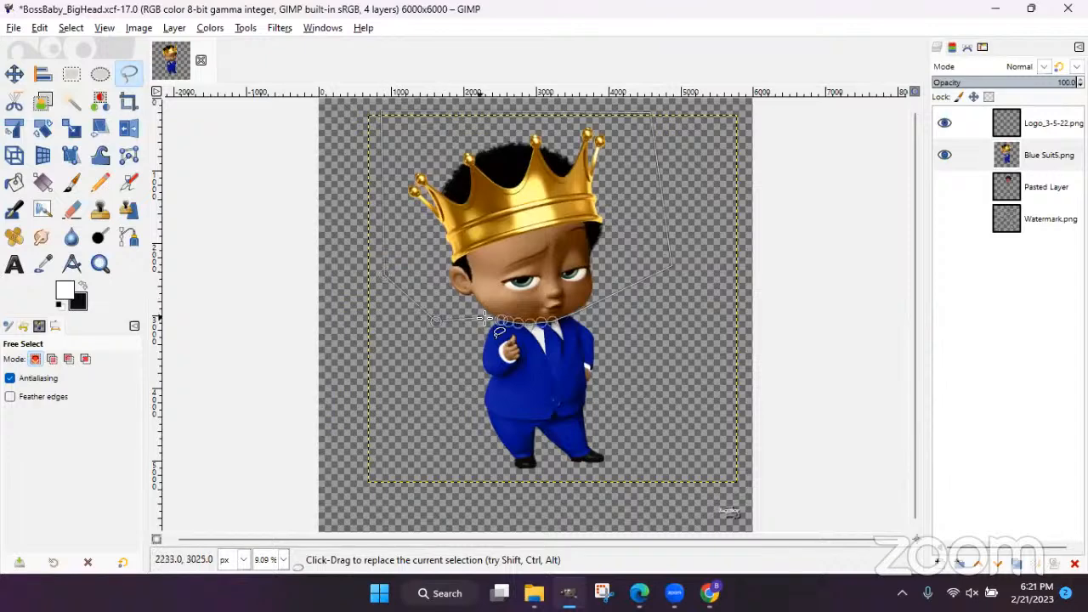
left_click(499, 319)
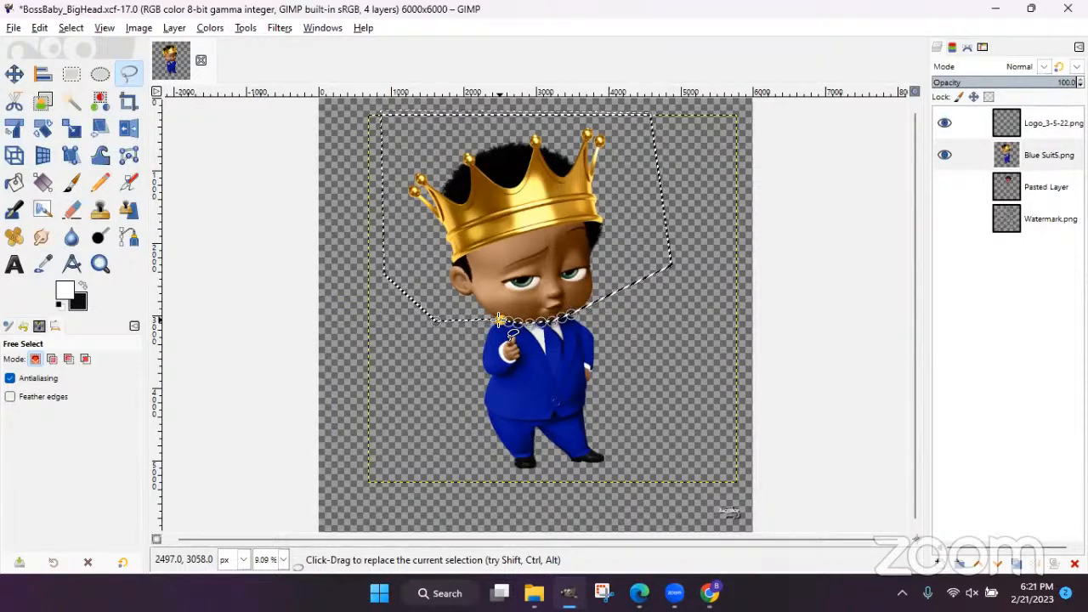
- Clear the selected Boss Baby head and crown from the Blue Suit5 layer and remove the selection
left_click(39, 27)
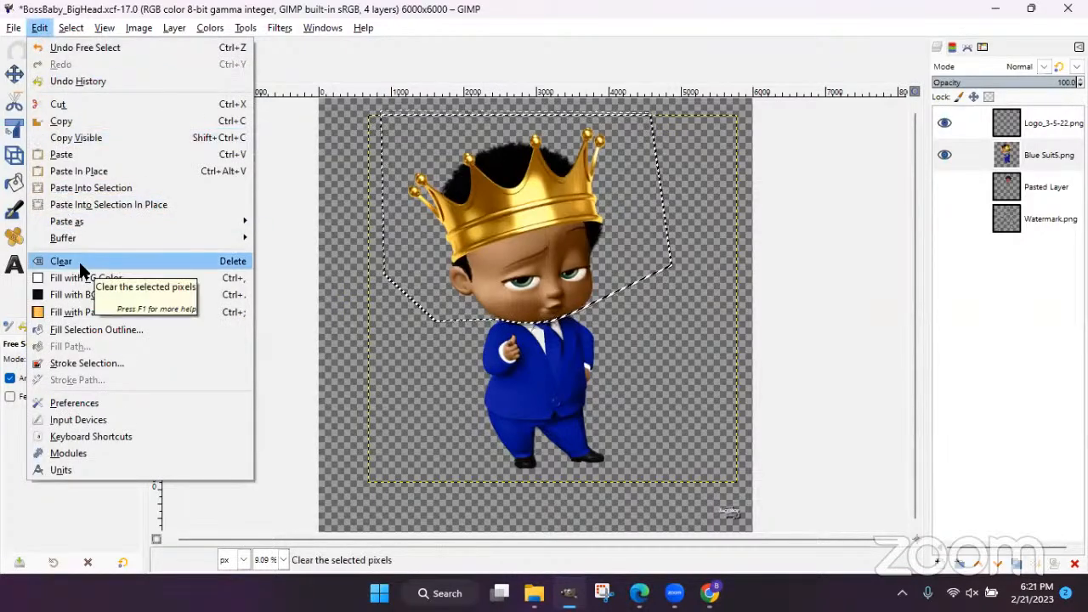
left_click(79, 264)
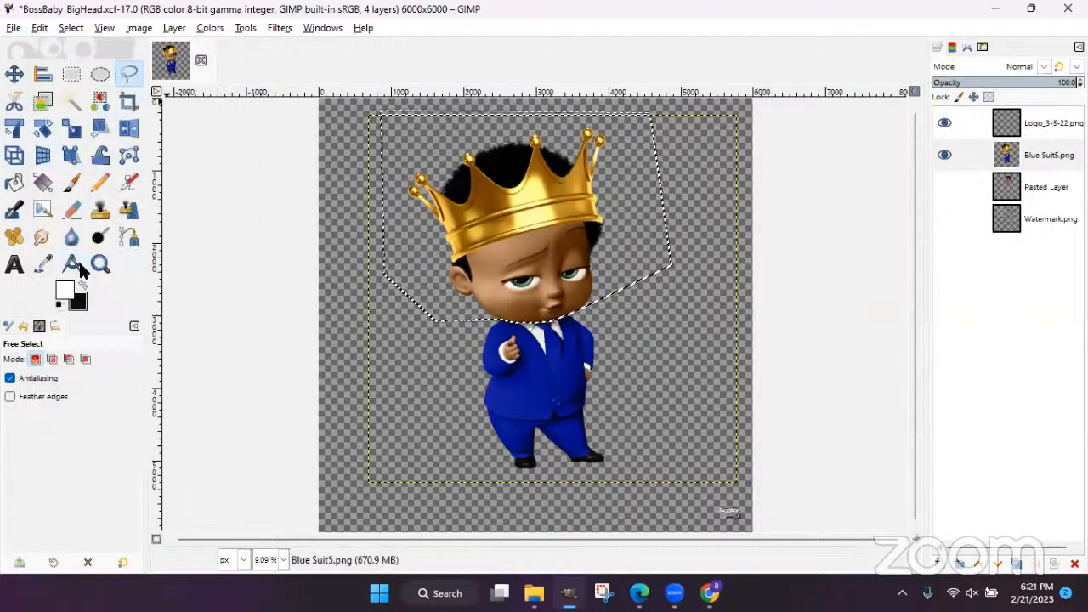
left_click(69, 28)
left_click(85, 65)
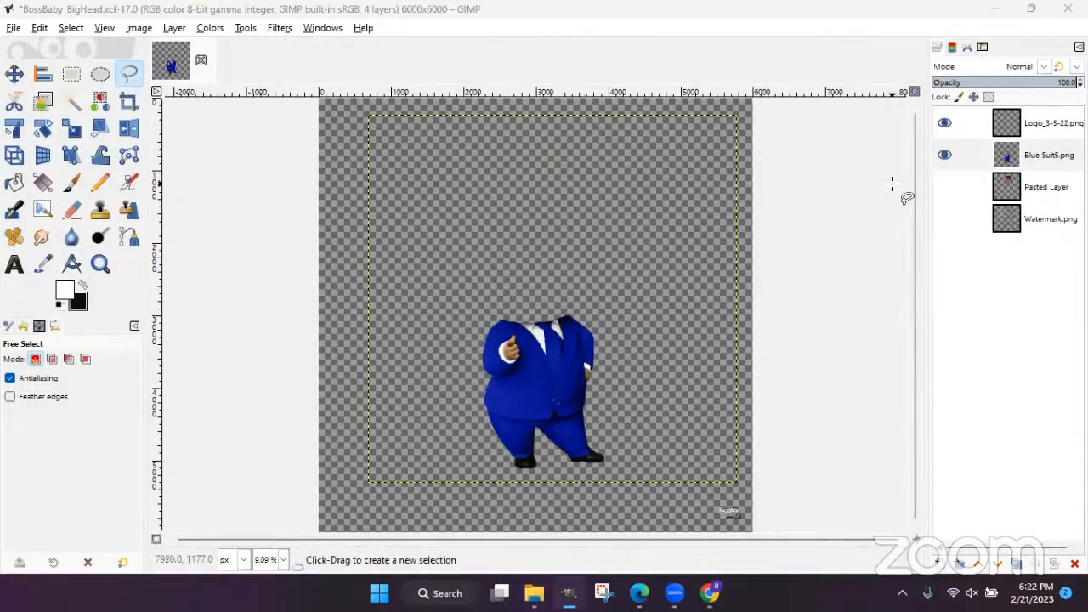
- Show the toddler's head layer again and move the head down onto the suit's collar
left_click(944, 187)
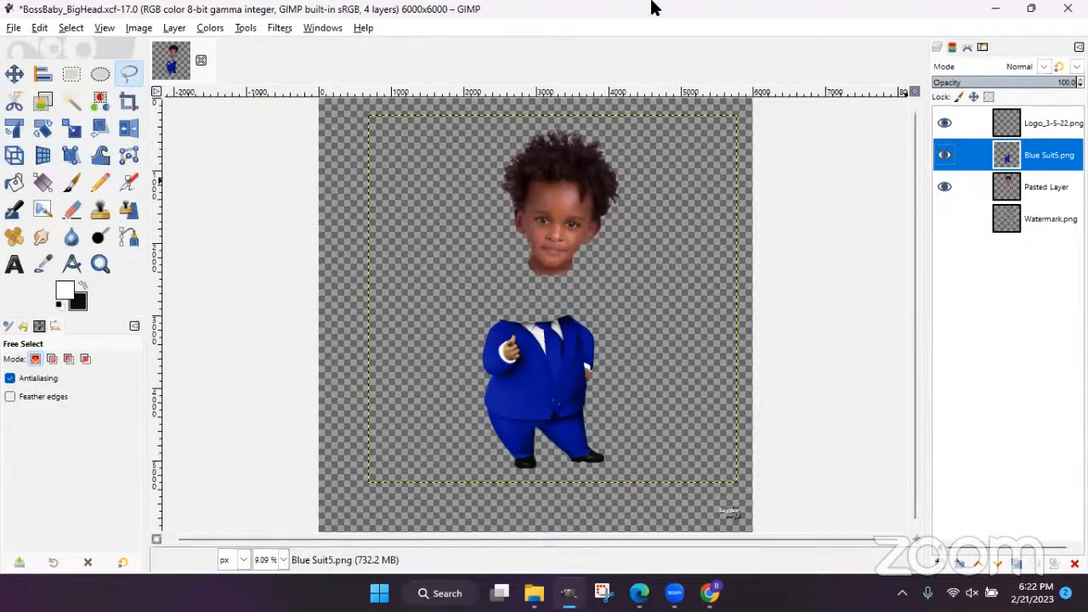
left_click(549, 24)
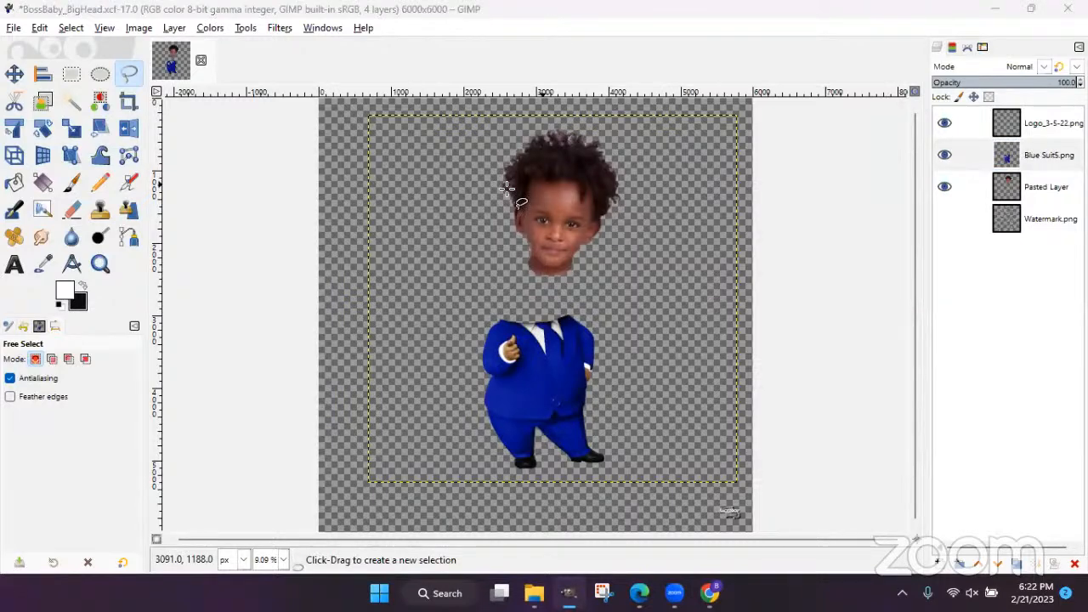
left_click(19, 74)
left_click(17, 75)
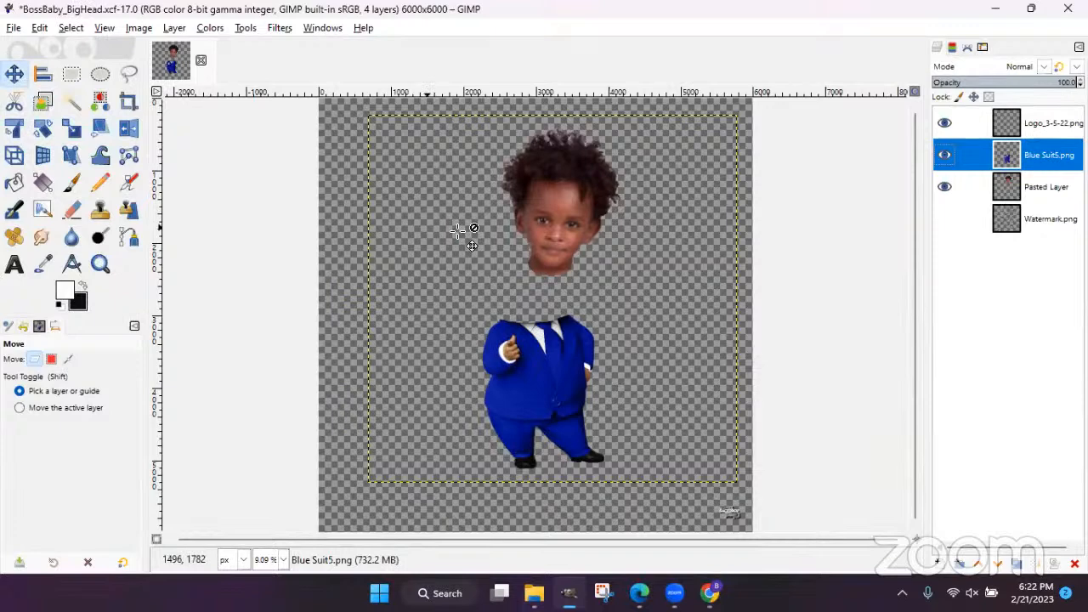
left_click_drag(561, 220, 543, 277)
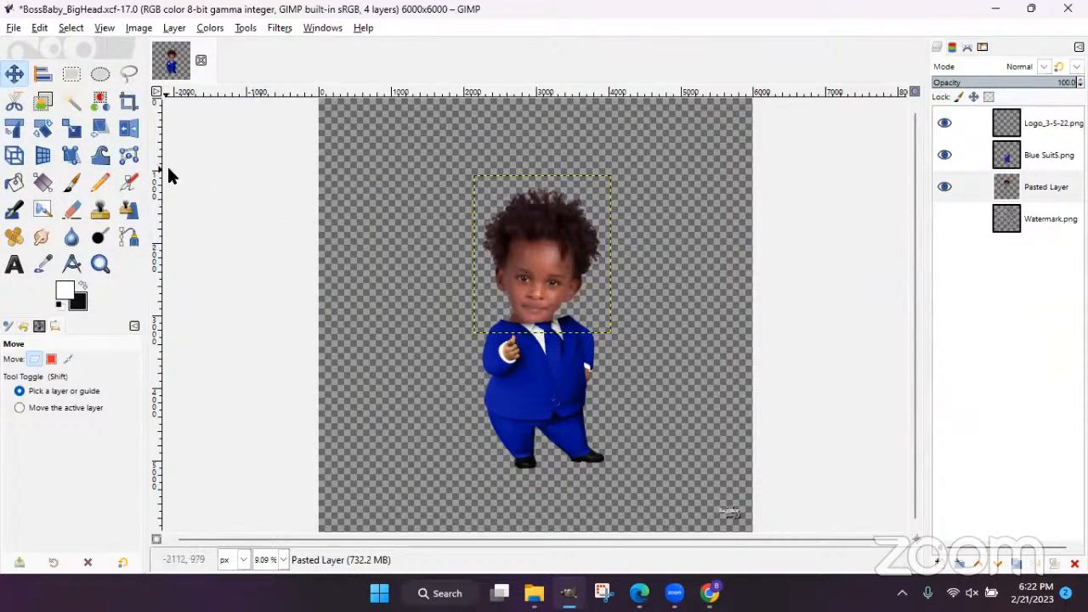
- Enlarge the toddler's head layer proportionally and move it up and to the left, clear of the suit body
left_click(75, 135)
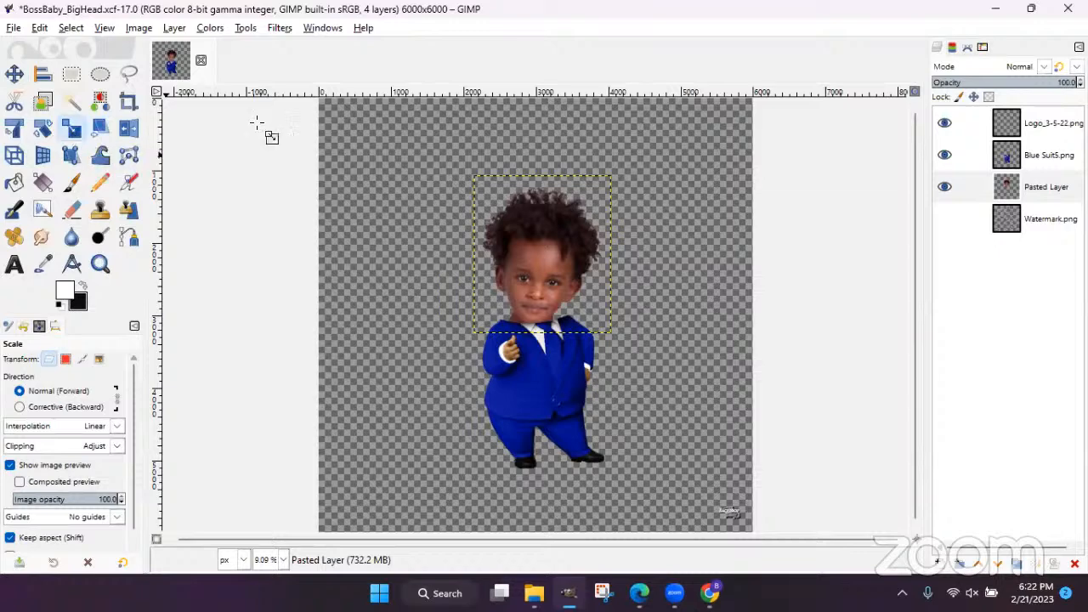
left_click_drag(470, 184, 434, 144)
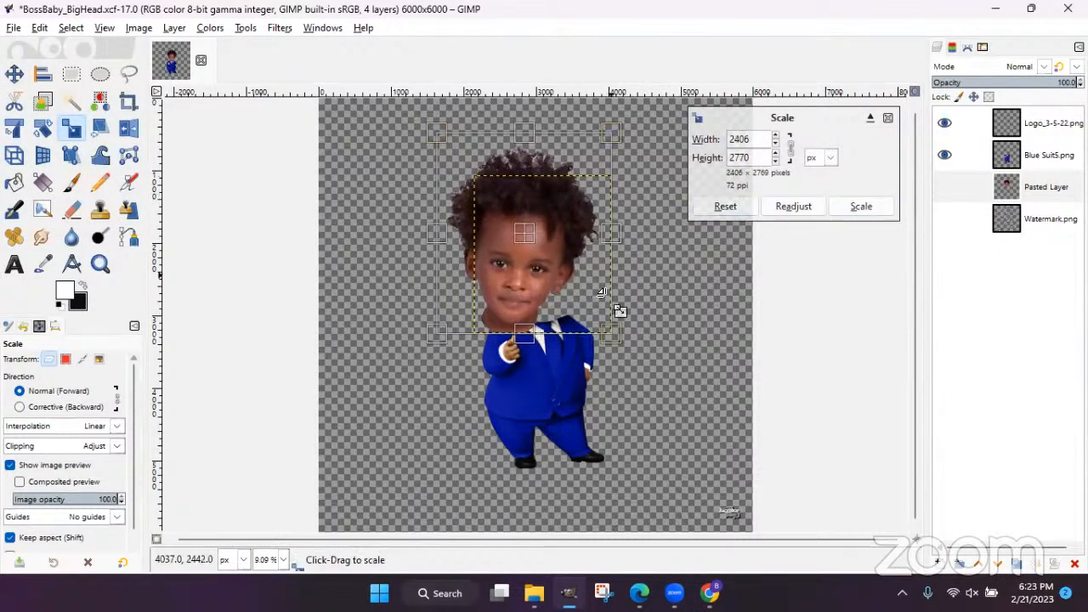
left_click_drag(614, 342, 630, 352)
left_click(860, 209)
left_click(15, 76)
left_click_drag(500, 246, 445, 218)
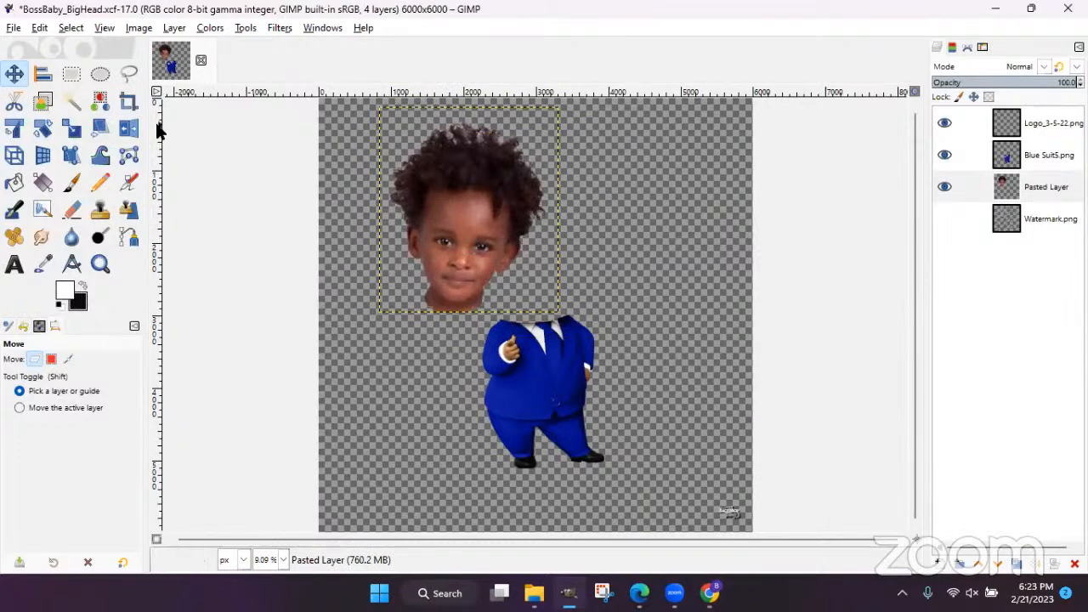
- Trace the toddler's jawline with Free Select from one side of the neck, under the chin, to the other side
key("plus")
key("plus")
key("plus")
key("plus")
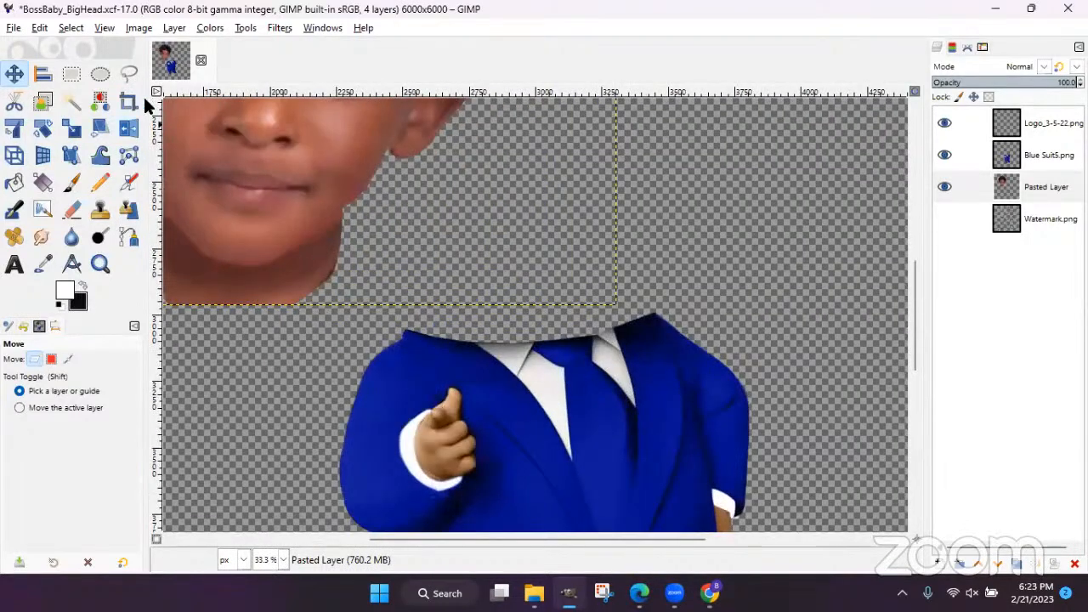
left_click_drag(638, 539, 549, 347)
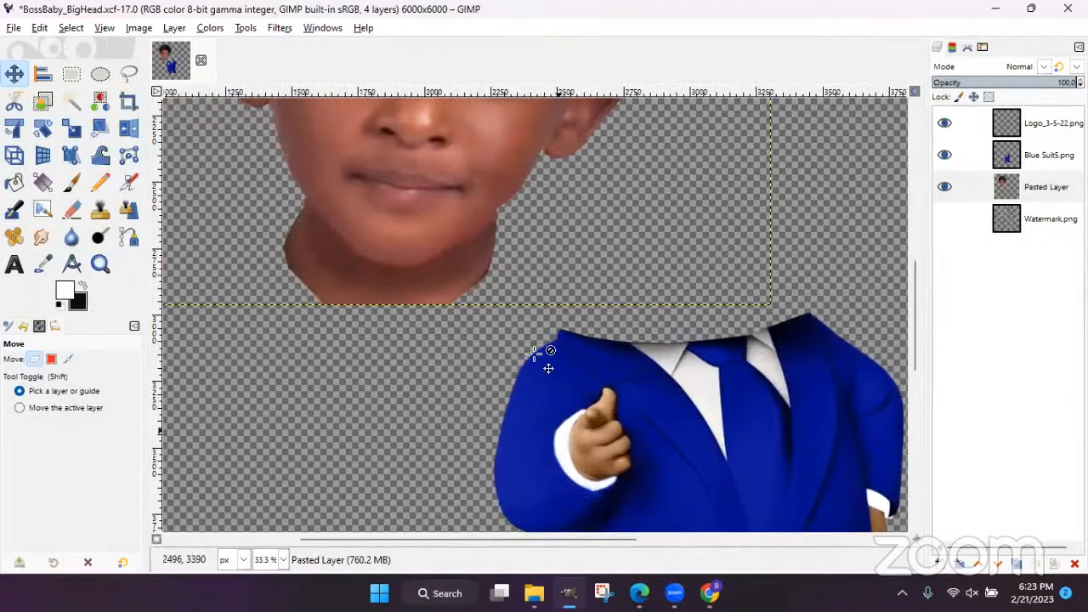
left_click(128, 76)
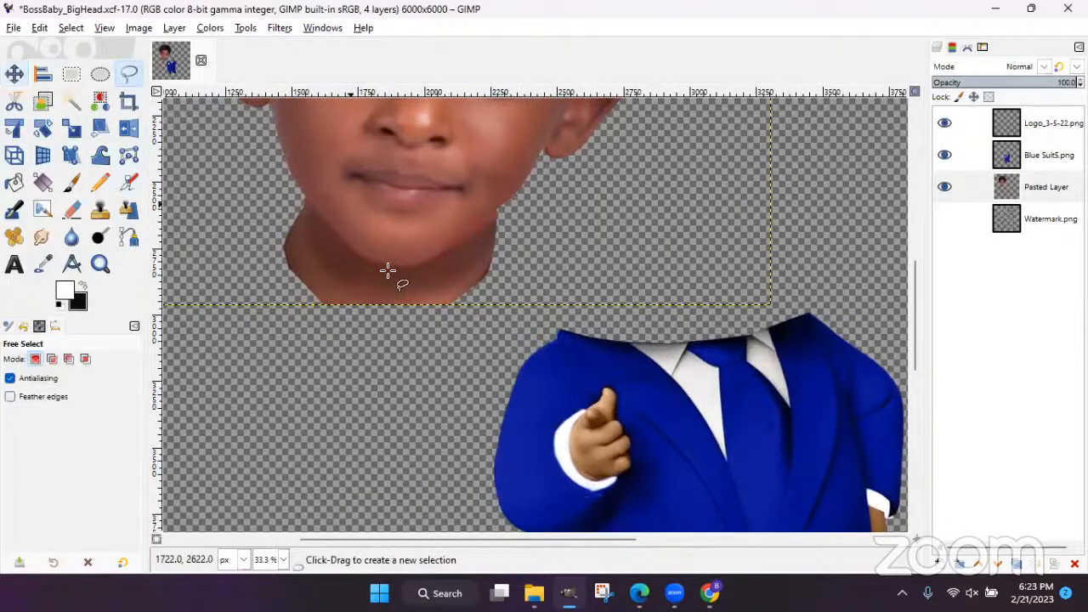
left_click(502, 211)
scroll(414, 248, "up", 2)
left_click(395, 280)
left_click(348, 275)
left_click(299, 253)
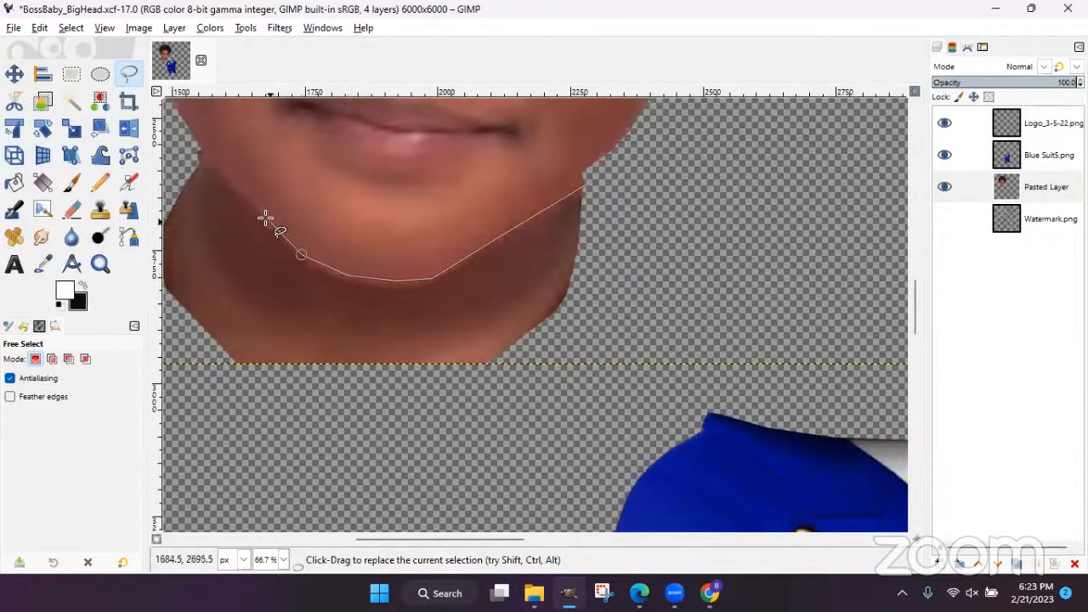
left_click(224, 174)
left_click(183, 141)
- Close the outline loosely around the toddler's neck, delete the enclosed neck area and remove the selection
left_click_drag(483, 530, 459, 531)
left_click(197, 381)
left_click(365, 451)
left_click(680, 395)
left_click(680, 182)
key("Return")
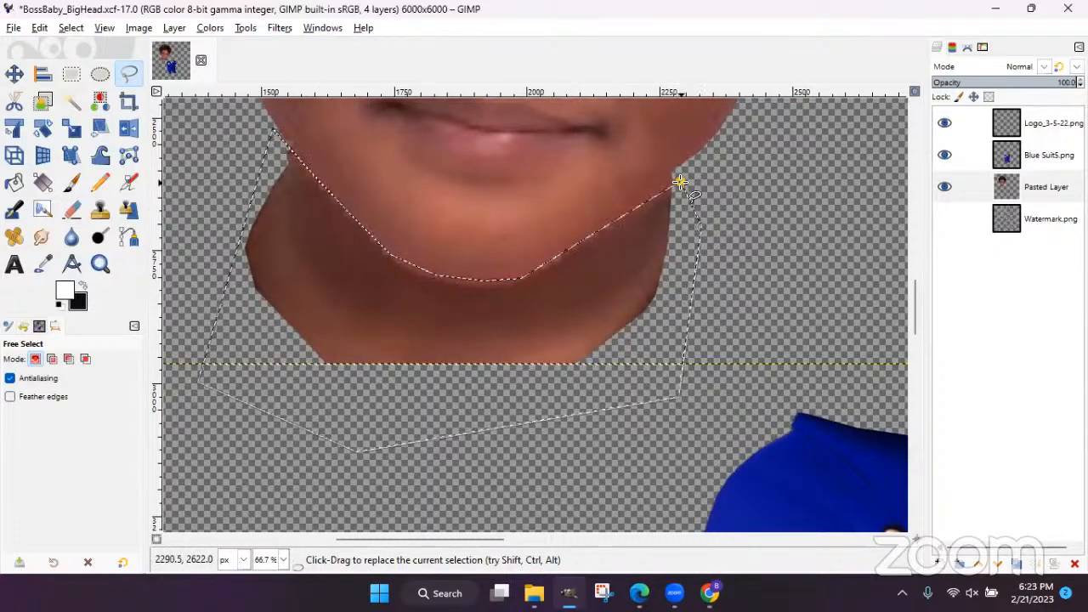
key("Delete")
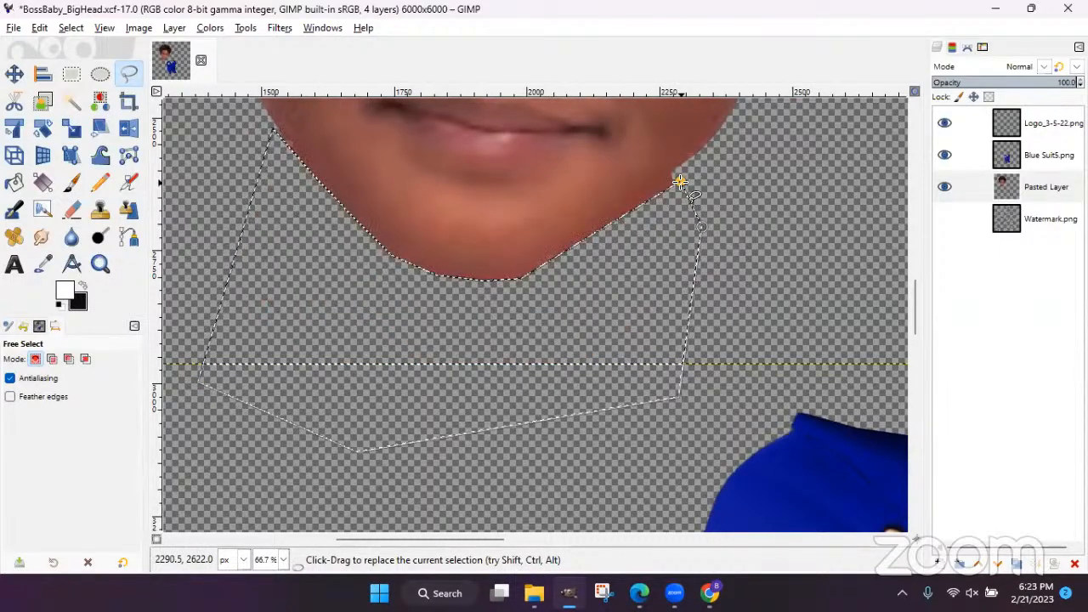
key("ctrl+shift+a")
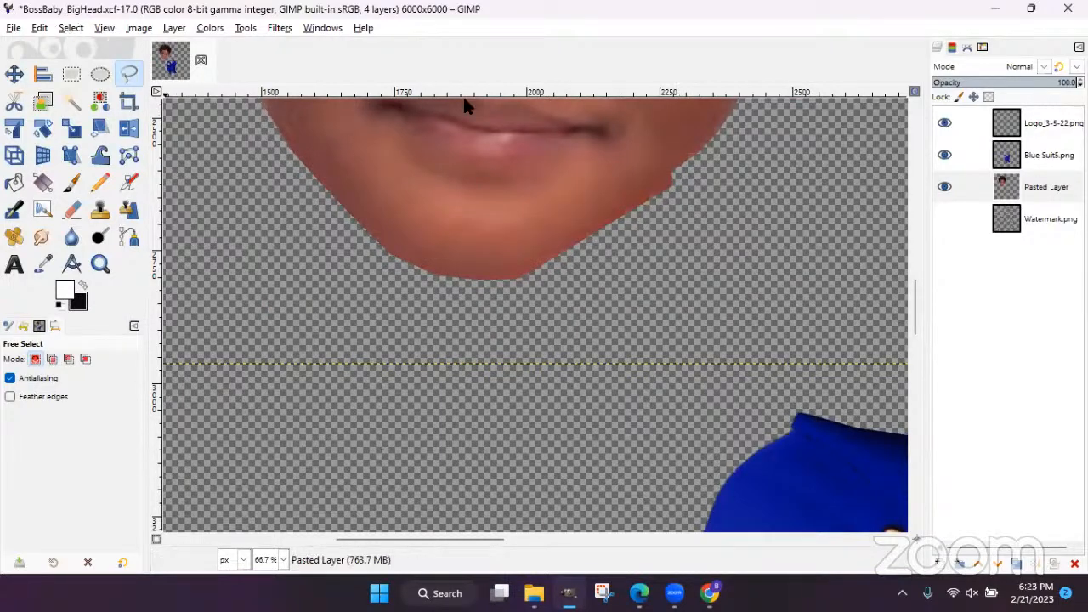
- Outline the leftover corner of neck skin beside the toddler's jaw with Free Select and delete it to smooth the edge
left_click(673, 176)
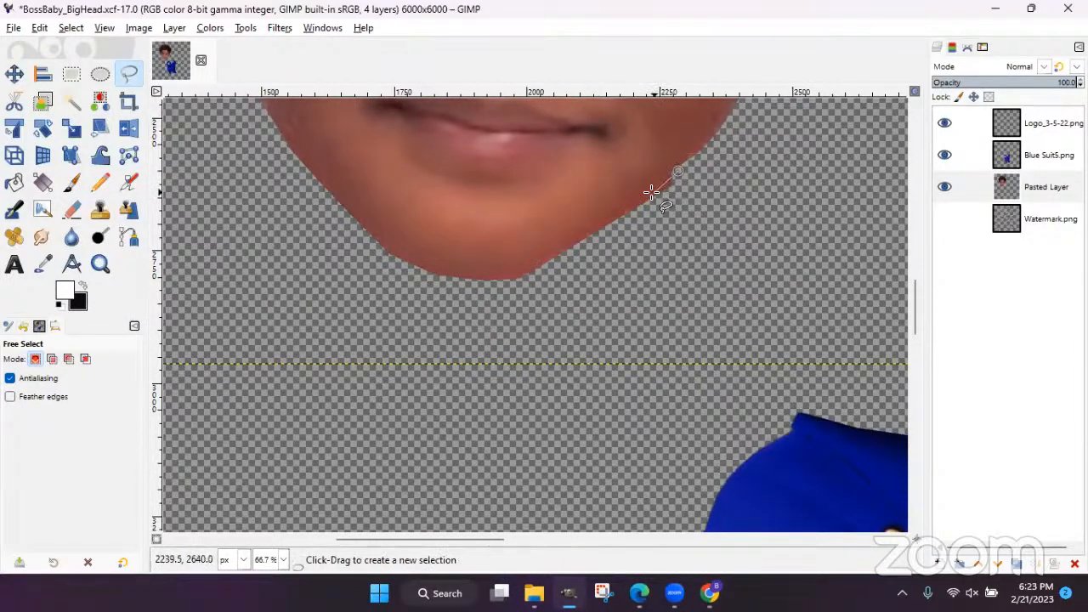
left_click(598, 244)
left_click(676, 254)
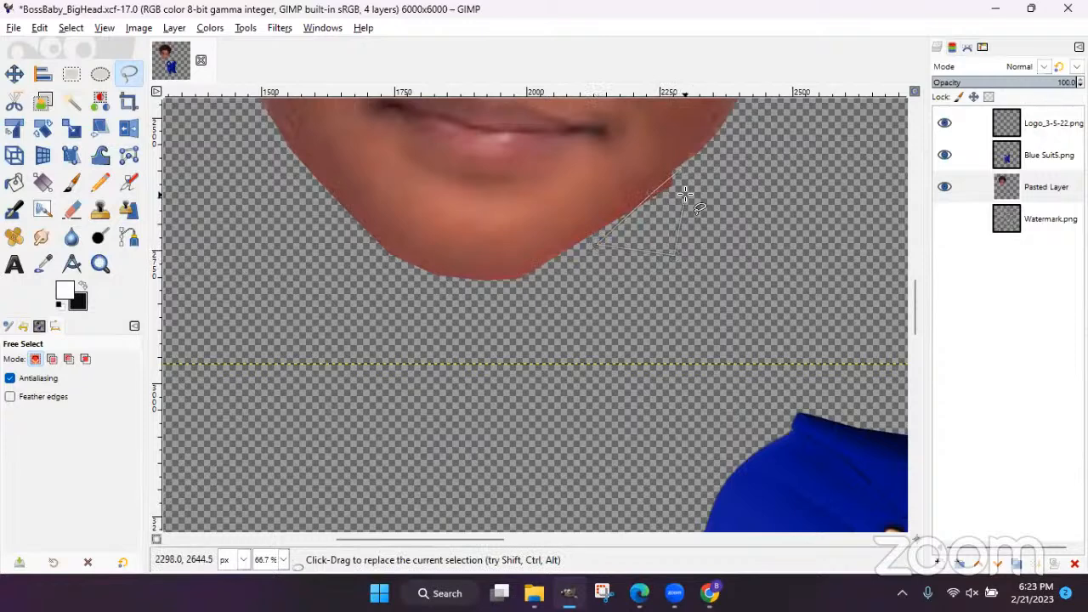
left_click(675, 172)
key("Escape")
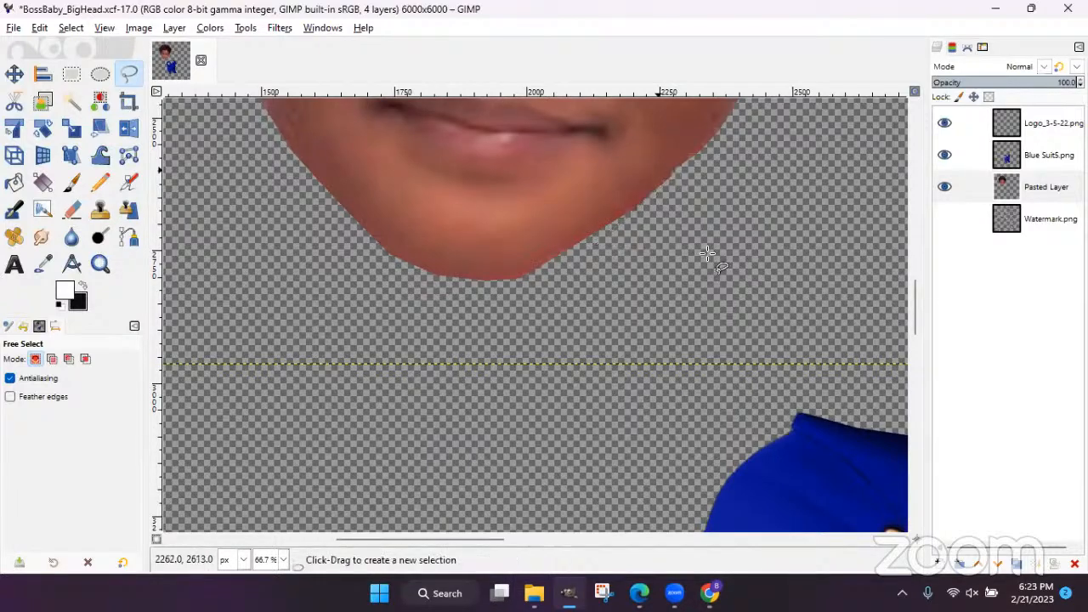
scroll(692, 264, "down", 6)
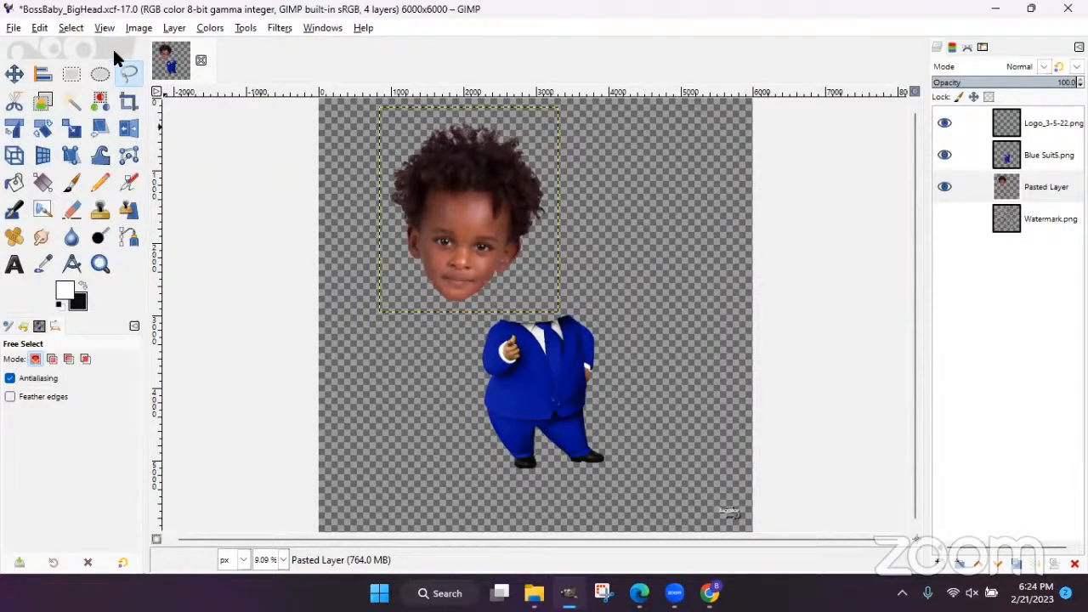
- Move the toddler's head onto the suit's neck and raise its layer above Blue Suit5.png
left_click(13, 75)
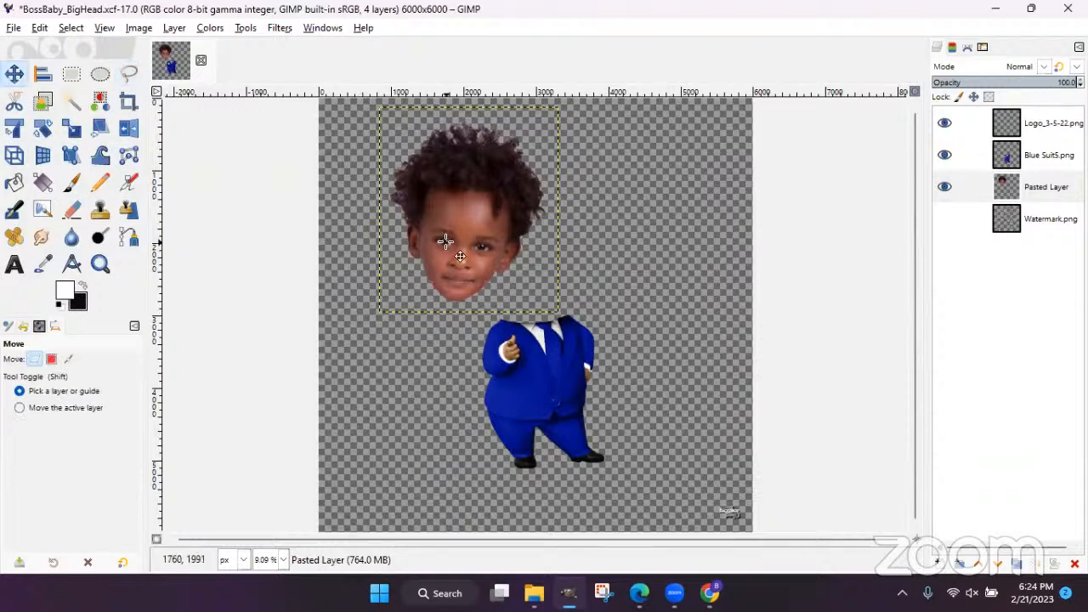
left_click_drag(469, 247, 530, 282)
left_click(1031, 193)
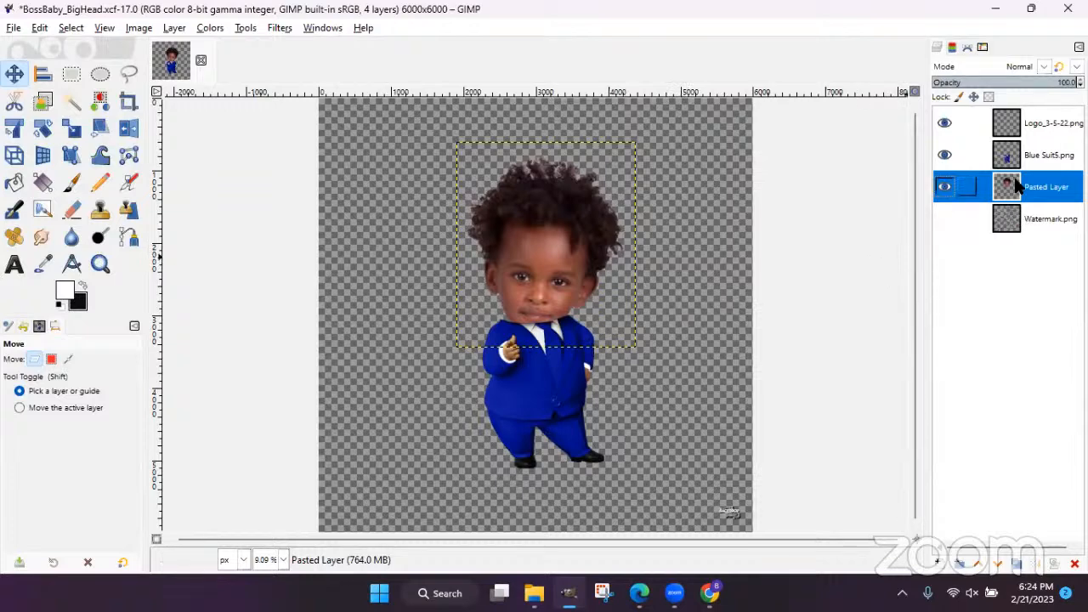
left_click_drag(1035, 181, 1035, 153)
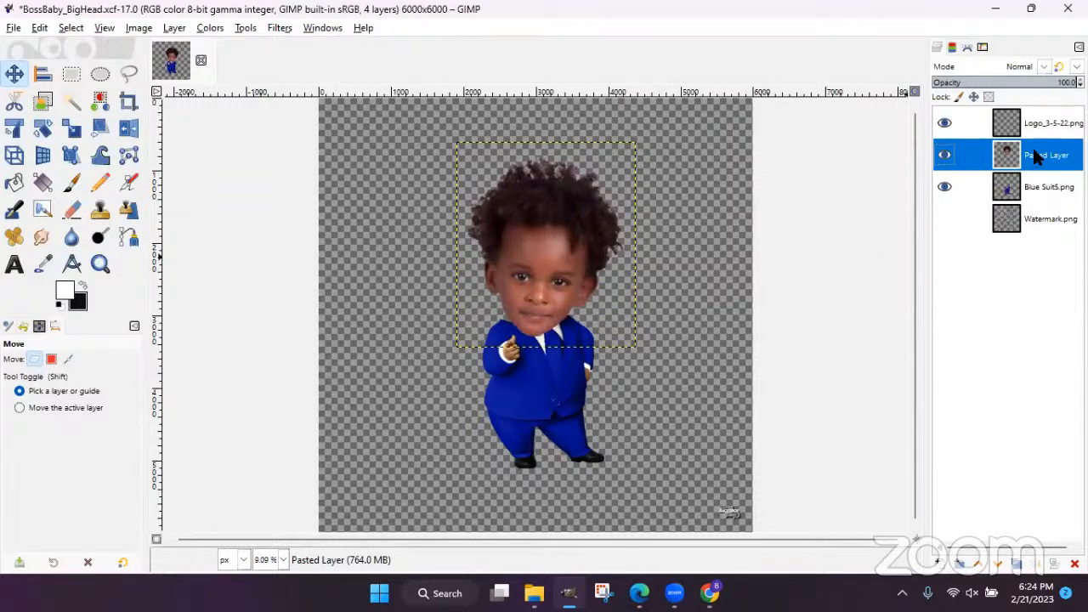
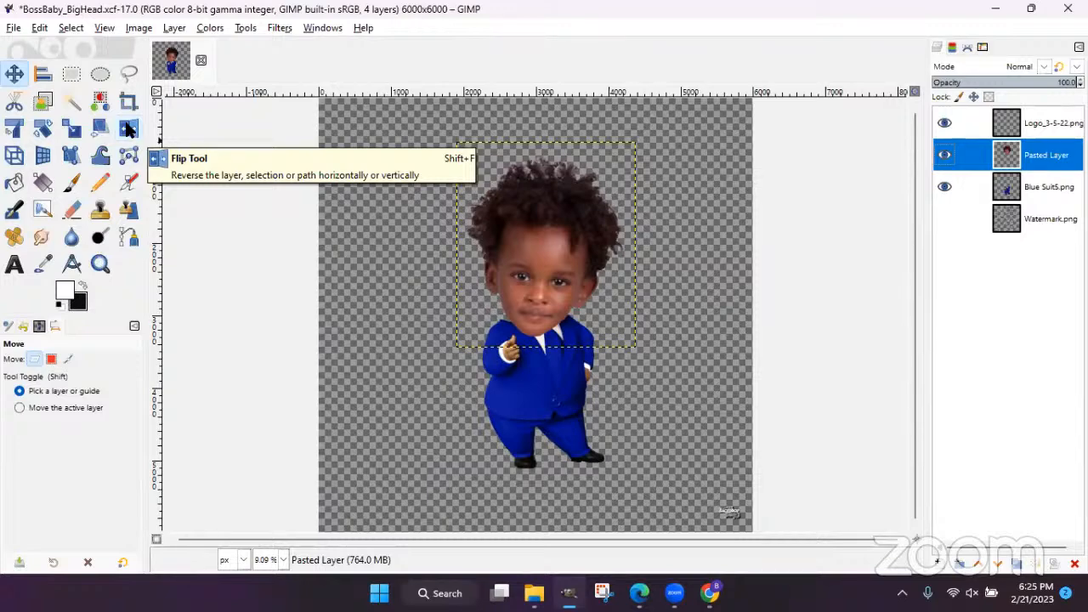
- Flip the toddler's head horizontally and reposition it so the chin overlaps the suit collar
left_click(127, 127)
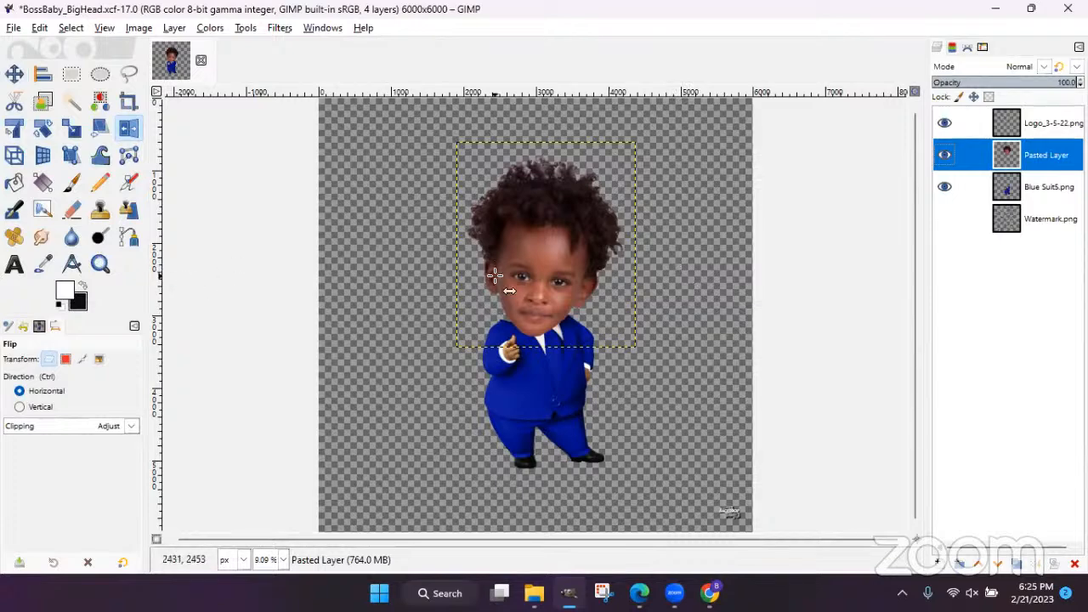
left_click(546, 269)
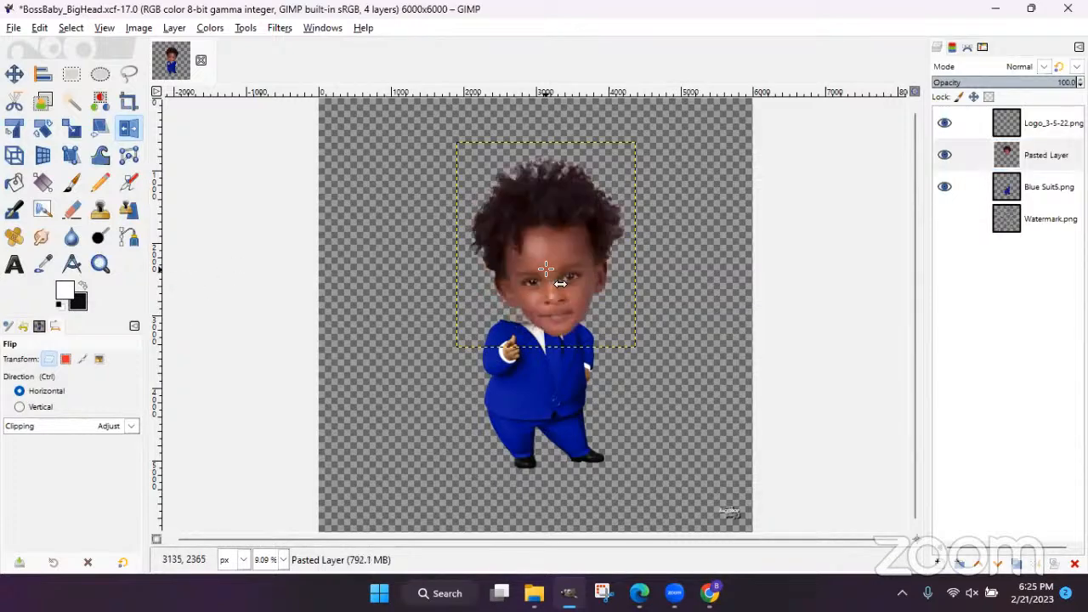
left_click(14, 75)
left_click_drag(557, 265, 541, 236)
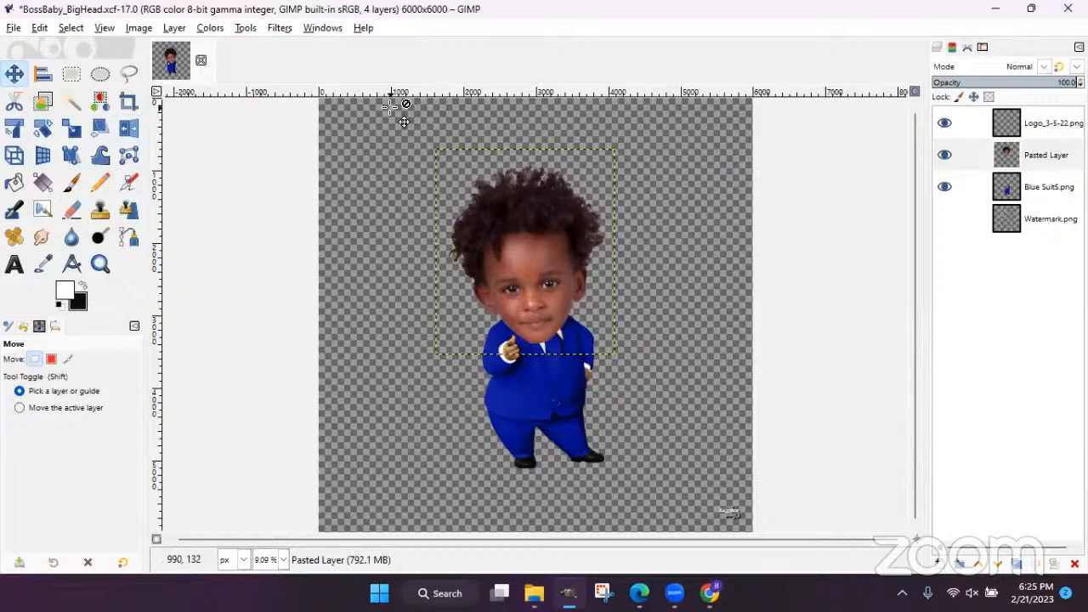
- Try a strong tilt on the head layer with Rotate, bring it back to nearly upright and apply the rotation
left_click(43, 127)
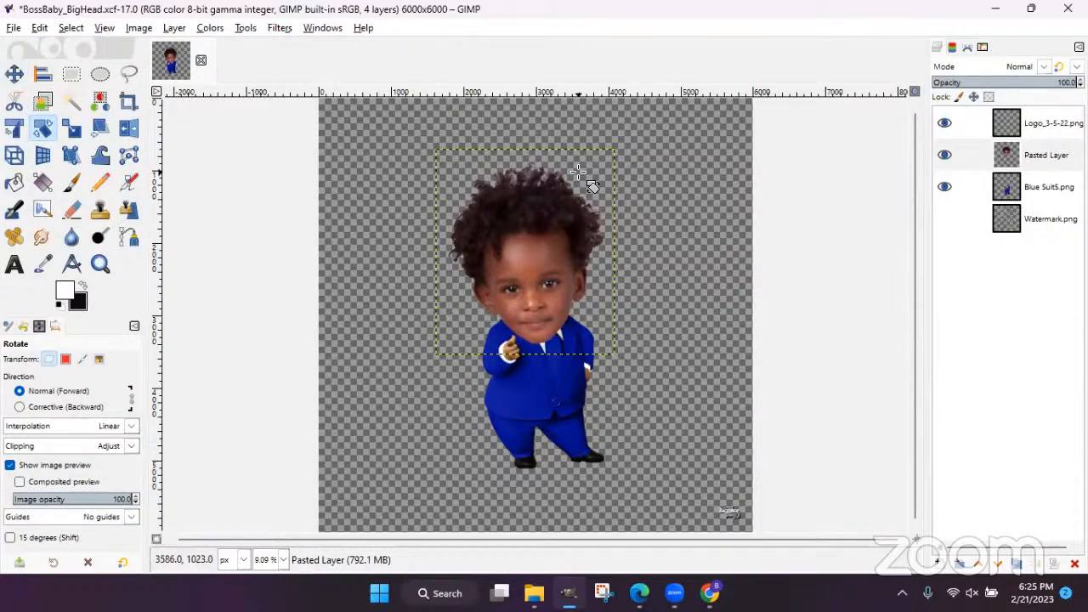
left_click_drag(443, 172, 354, 180)
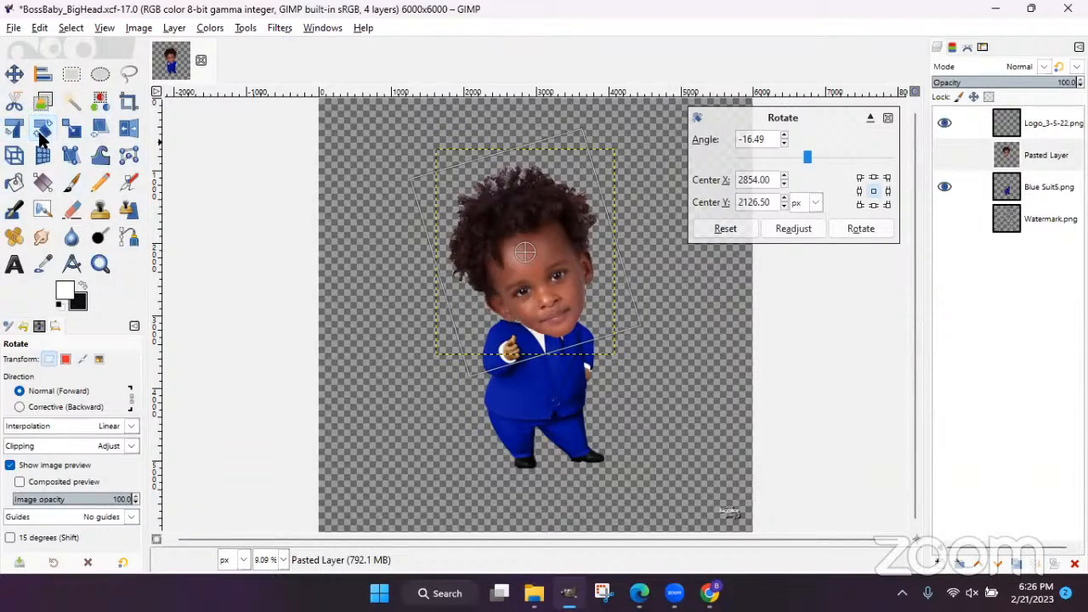
left_click_drag(580, 138, 617, 175)
left_click(880, 231)
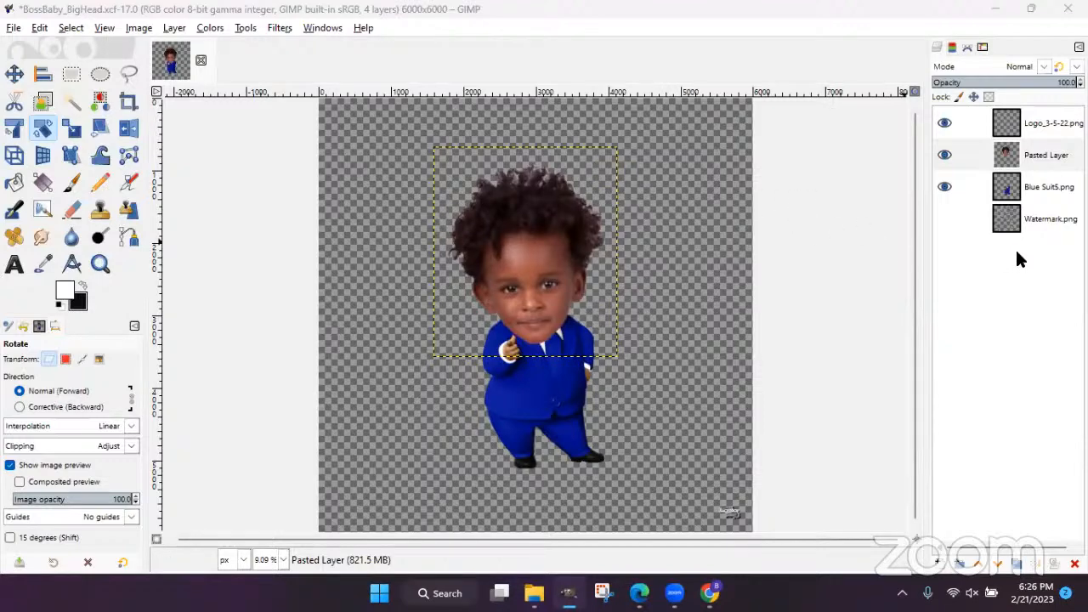
- Merge the head layer down into Blue Suit5.png and toggle the merged layer's visibility to check it
left_click(1033, 159)
left_click(1035, 177)
left_click(1032, 136)
left_click(1033, 153)
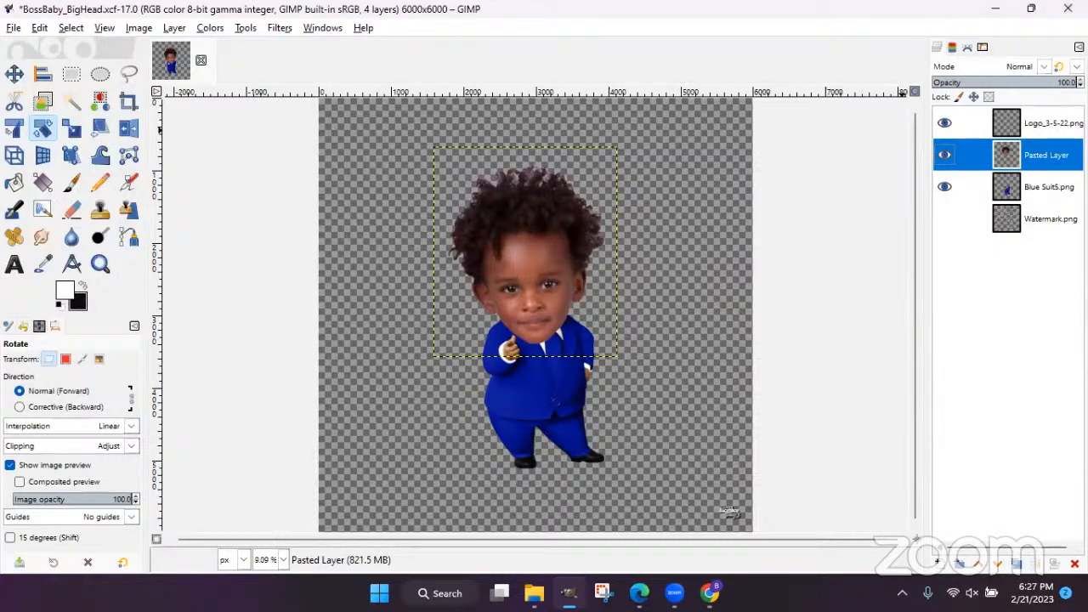
right_click(1029, 158)
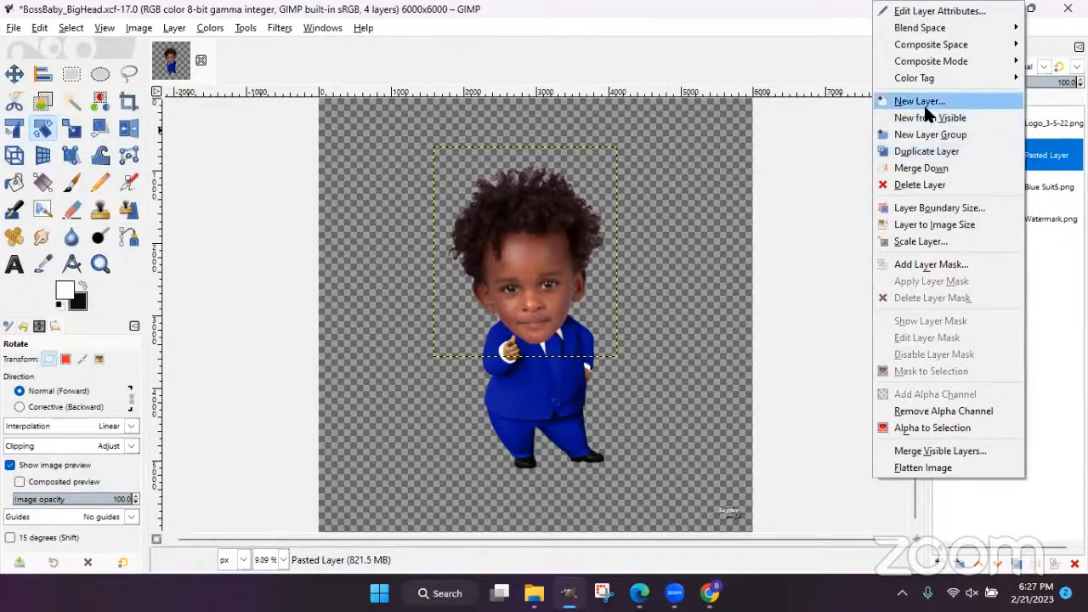
left_click(918, 170)
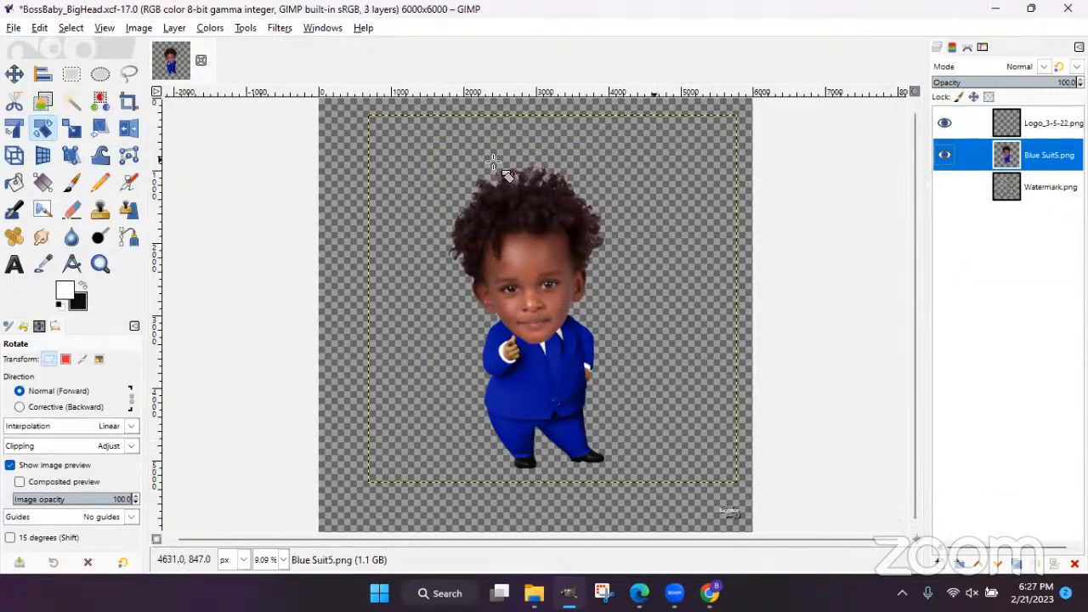
left_click(944, 156)
left_click(943, 156)
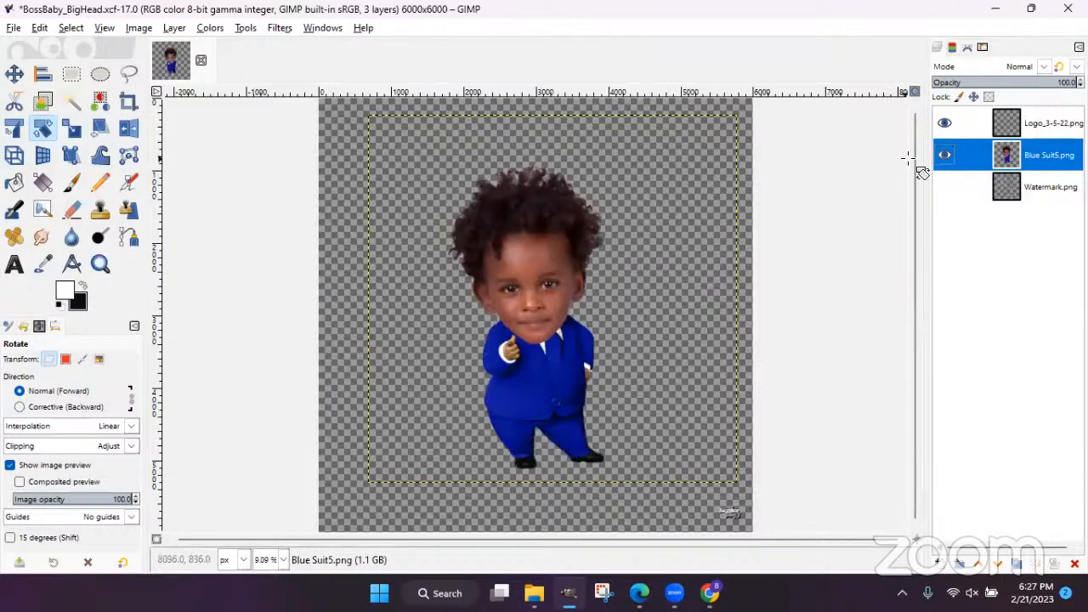
left_click(940, 158)
left_click(941, 158)
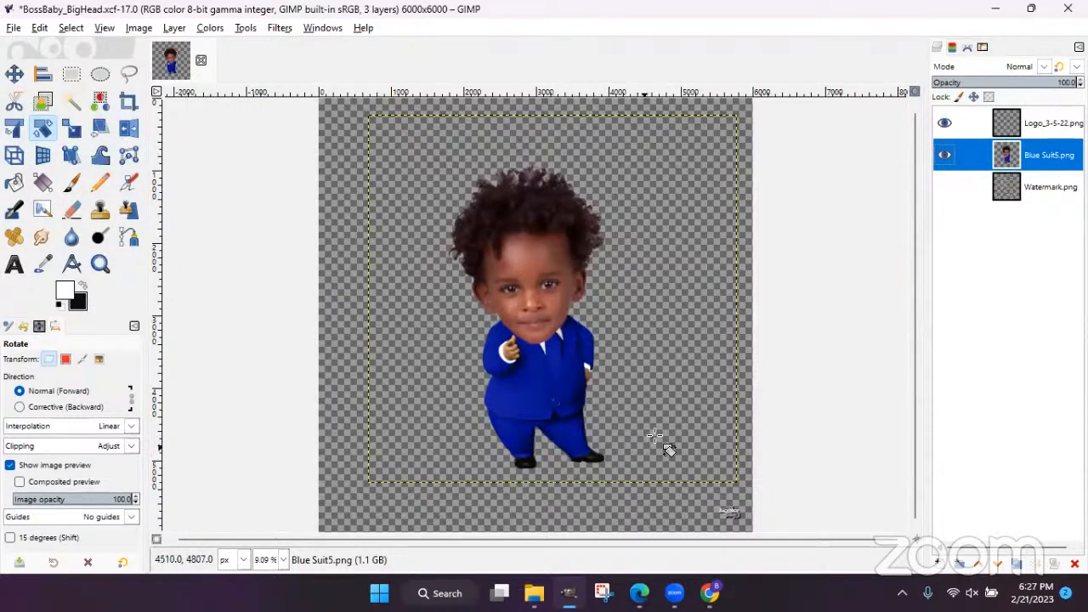
- Crop the merged Blue Suit5.png layer to its content and save the BossBaby_BigHead file
left_click(173, 28)
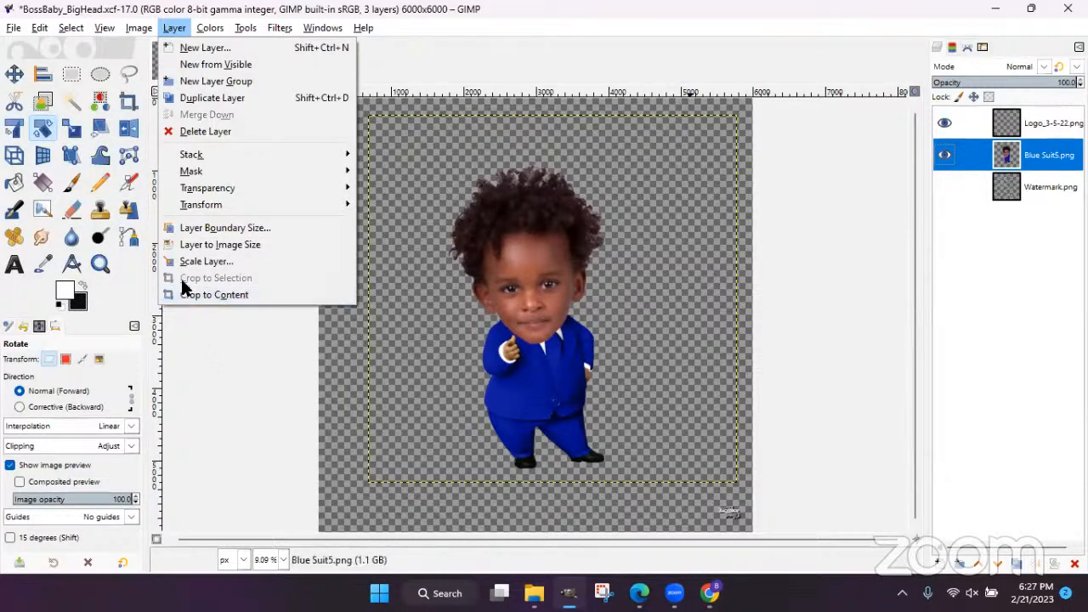
left_click(201, 299)
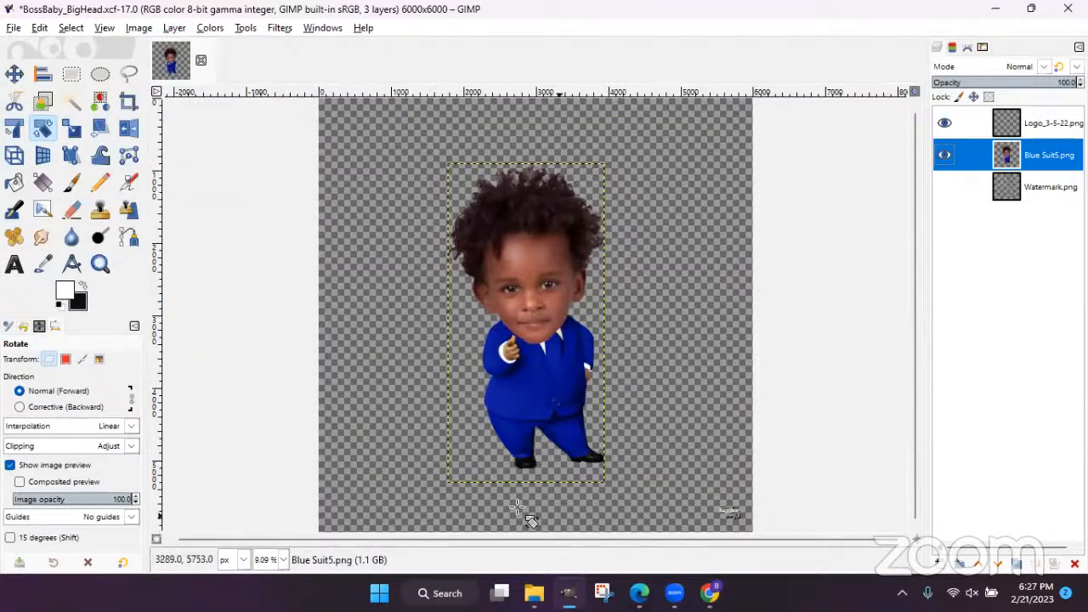
left_click(13, 28)
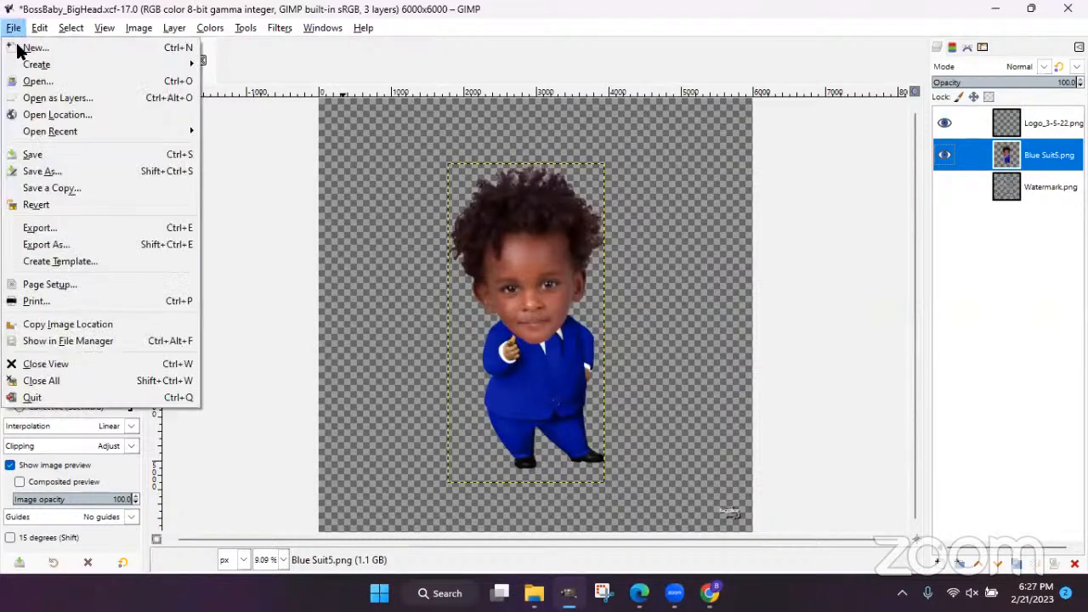
left_click(34, 154)
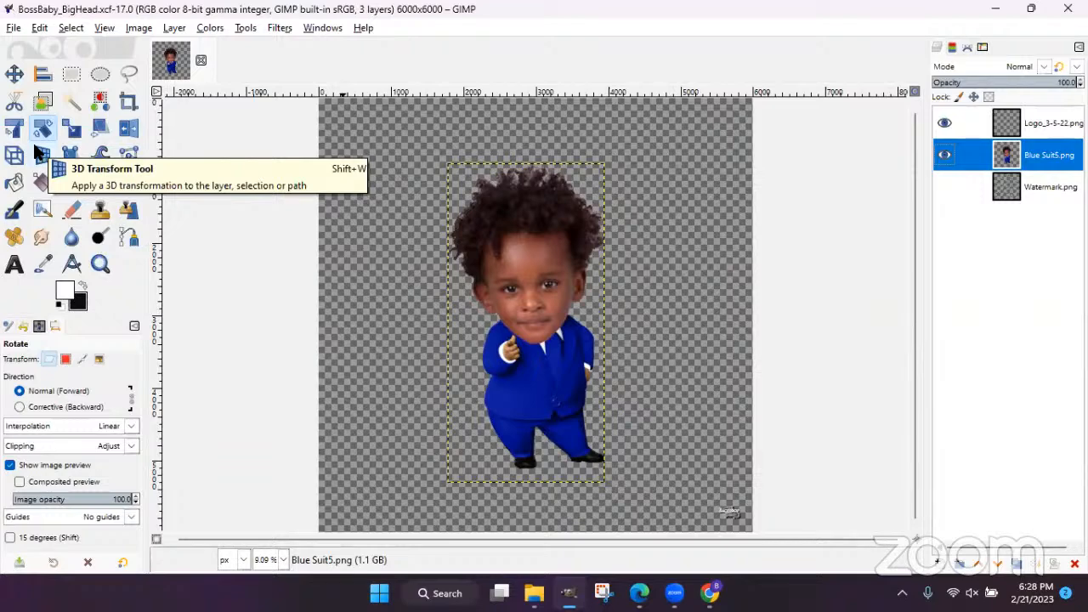
- Switch to File Explorer, look through the Boss Baby PNG > Boy folder for logo and character graphics, and return to GIMP
left_click(11, 30)
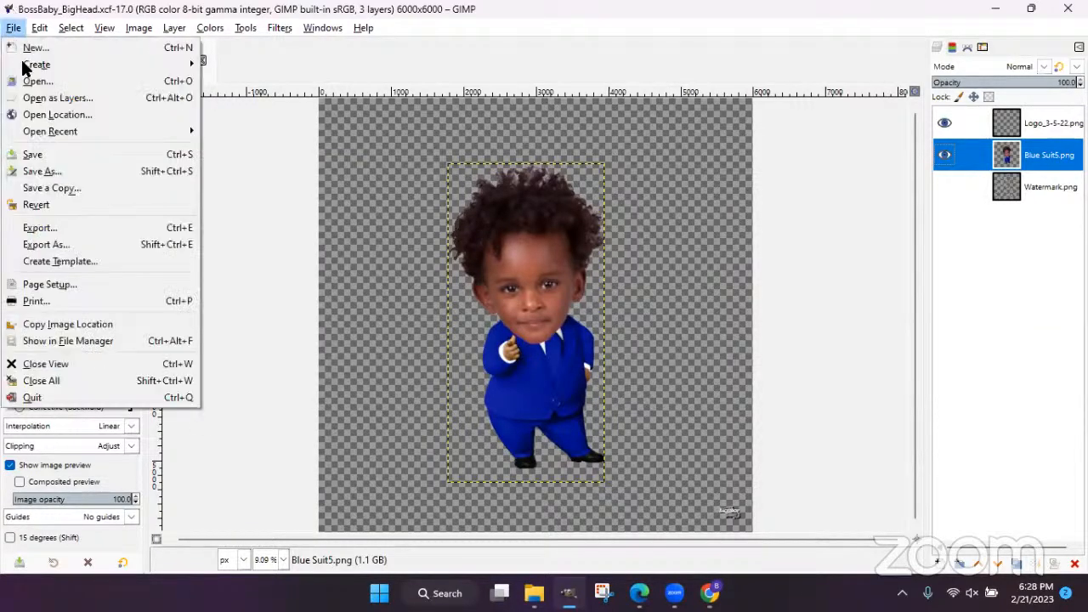
left_click(534, 593)
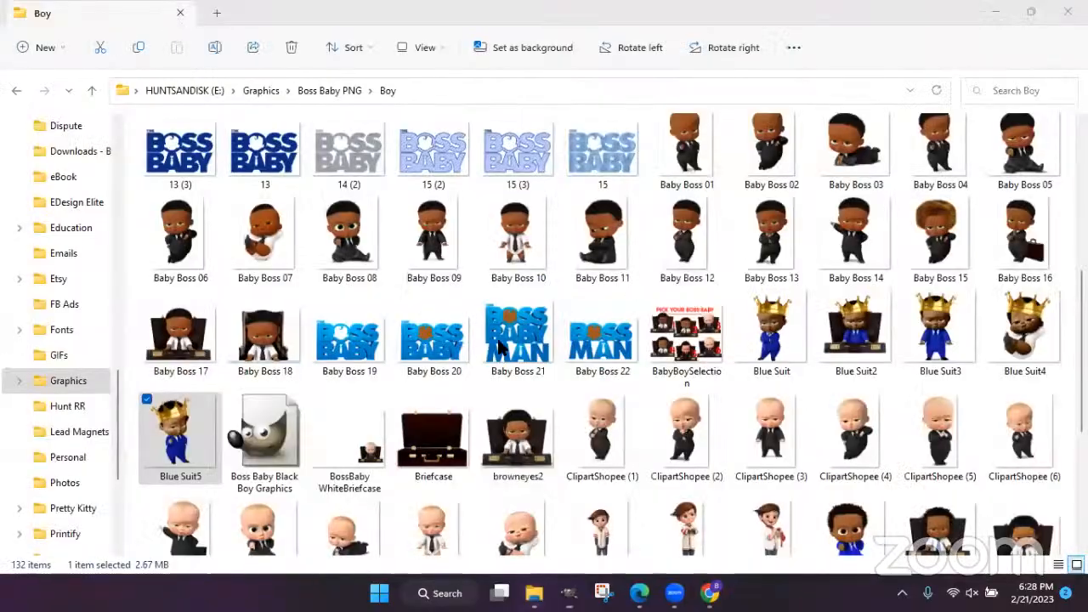
scroll(501, 348, "up", 5)
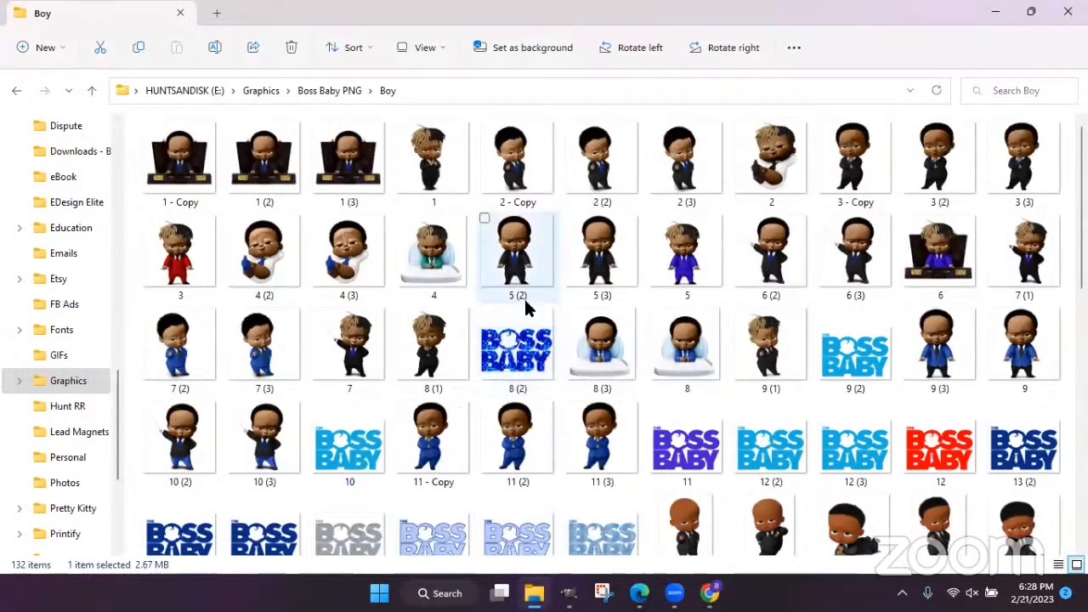
scroll(525, 309, "down", 3)
scroll(524, 308, "down", 5)
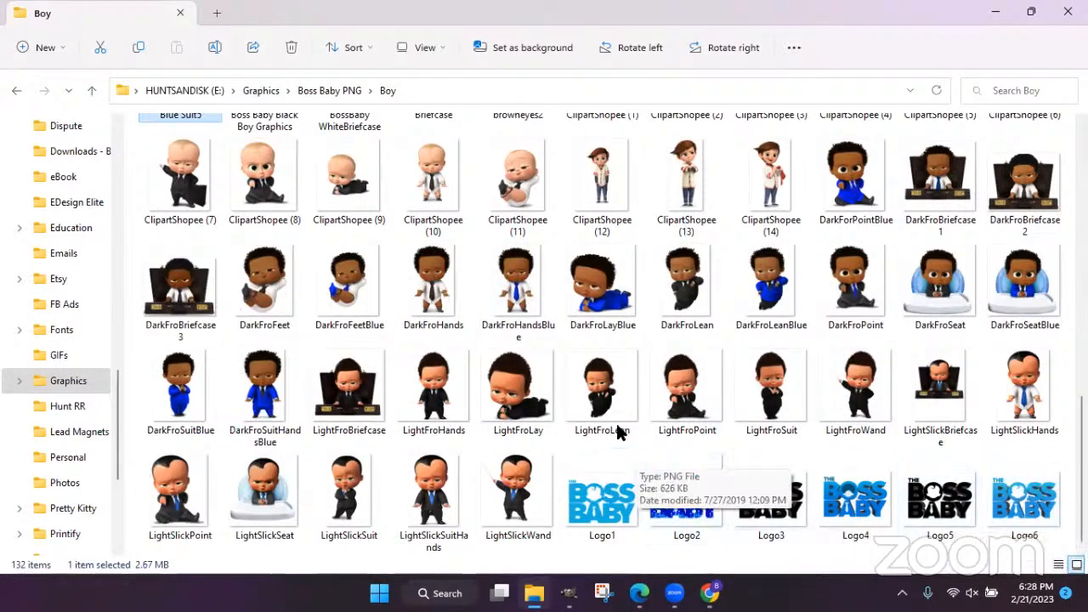
scroll(617, 431, "up", 10)
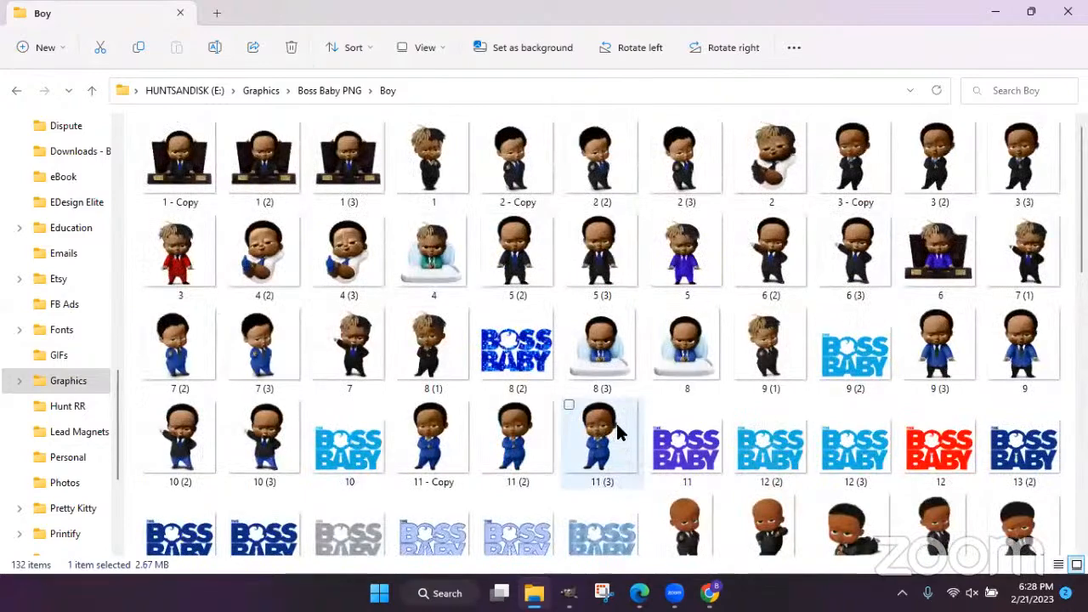
scroll(618, 432, "down", 8)
scroll(618, 432, "up", 8)
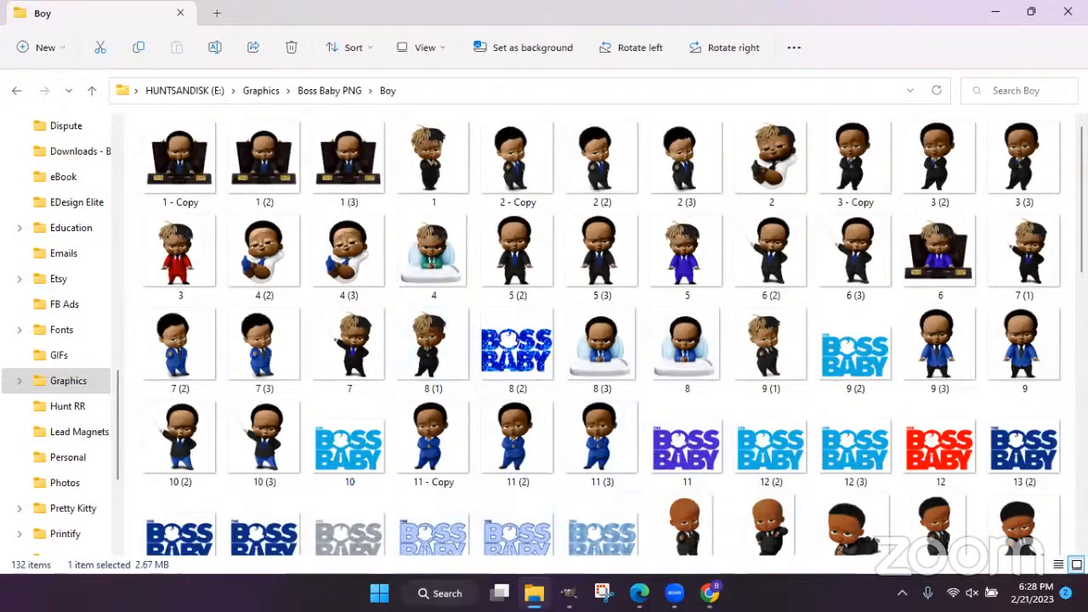
left_click(569, 592)
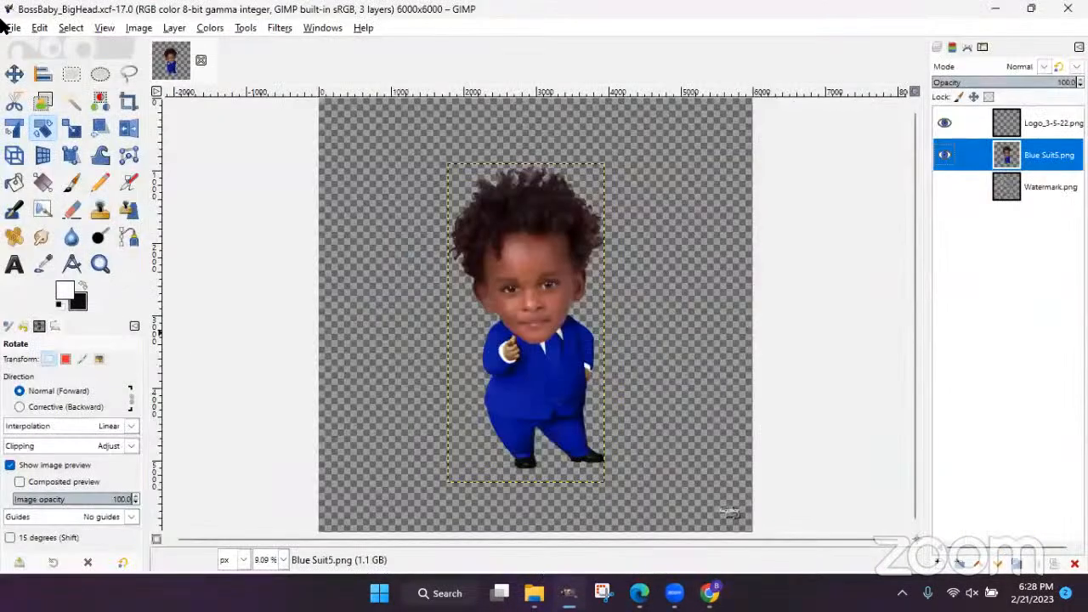
left_click(14, 28)
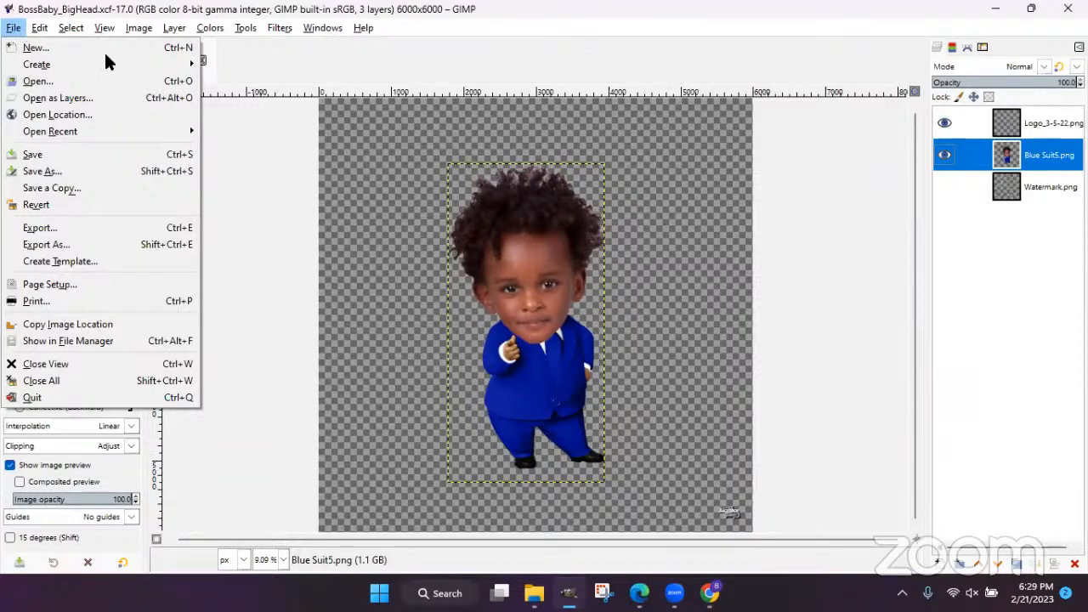
mouse_move(322, 28)
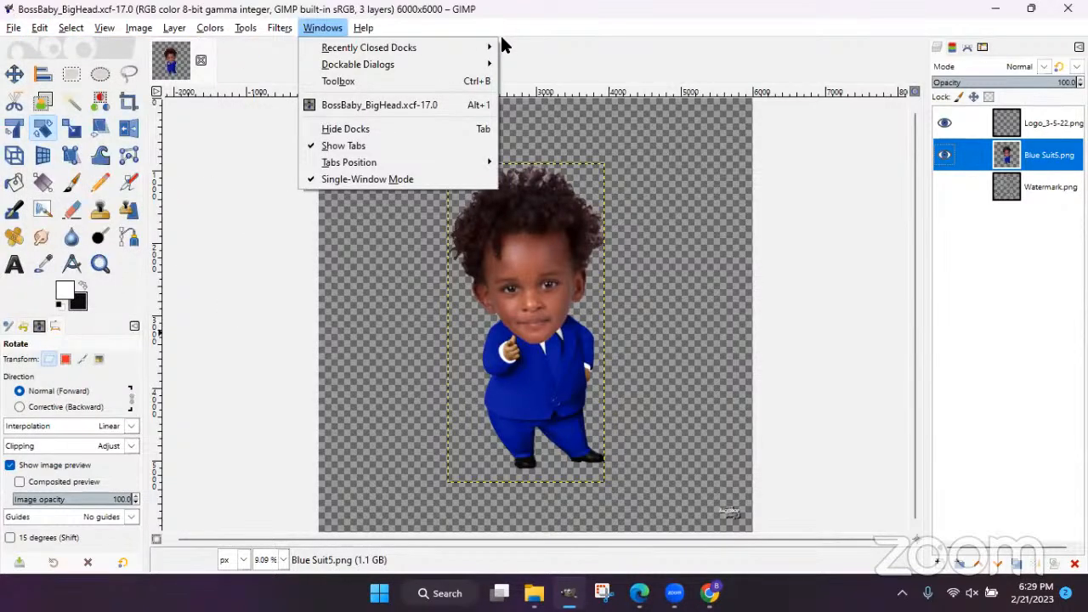
left_click(501, 39)
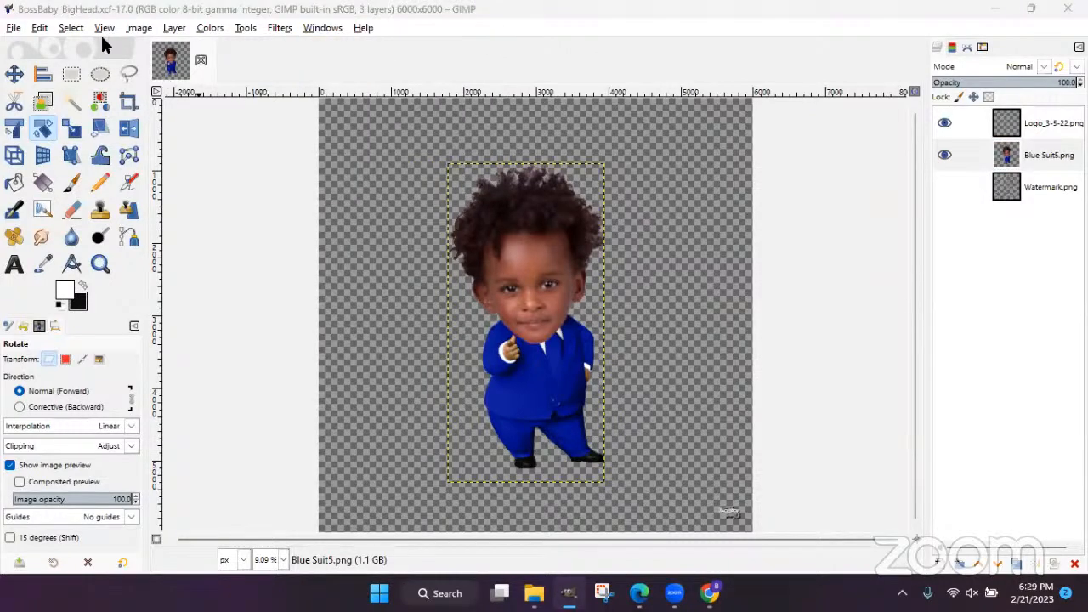
- Start opening an image as layers and browse the HUNTSANDISK (E:) drive to Graphics > Boss Baby PNG > Boy
left_click(14, 27)
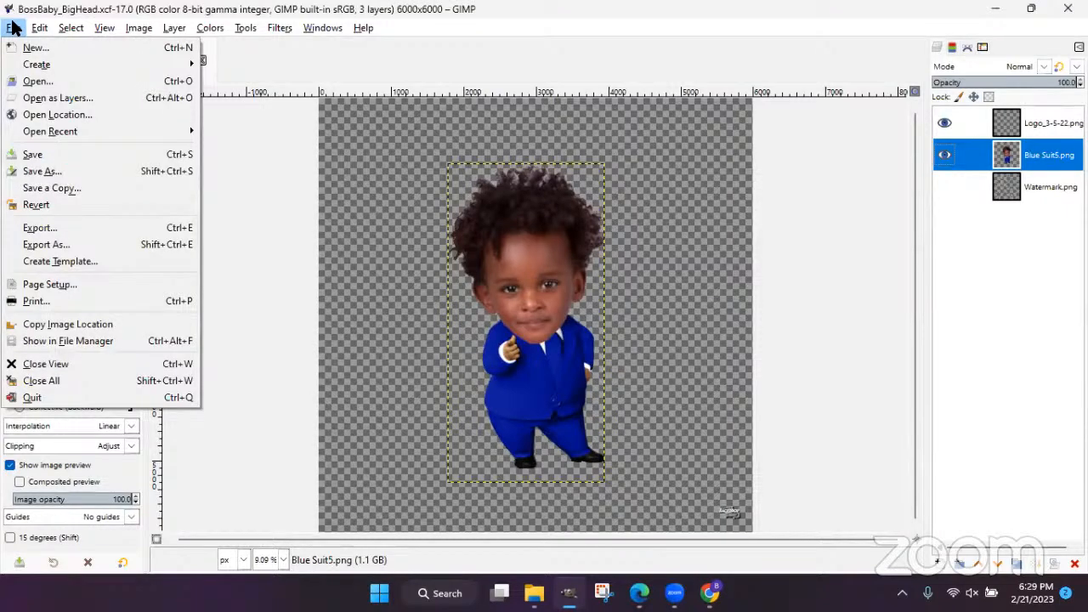
left_click(39, 100)
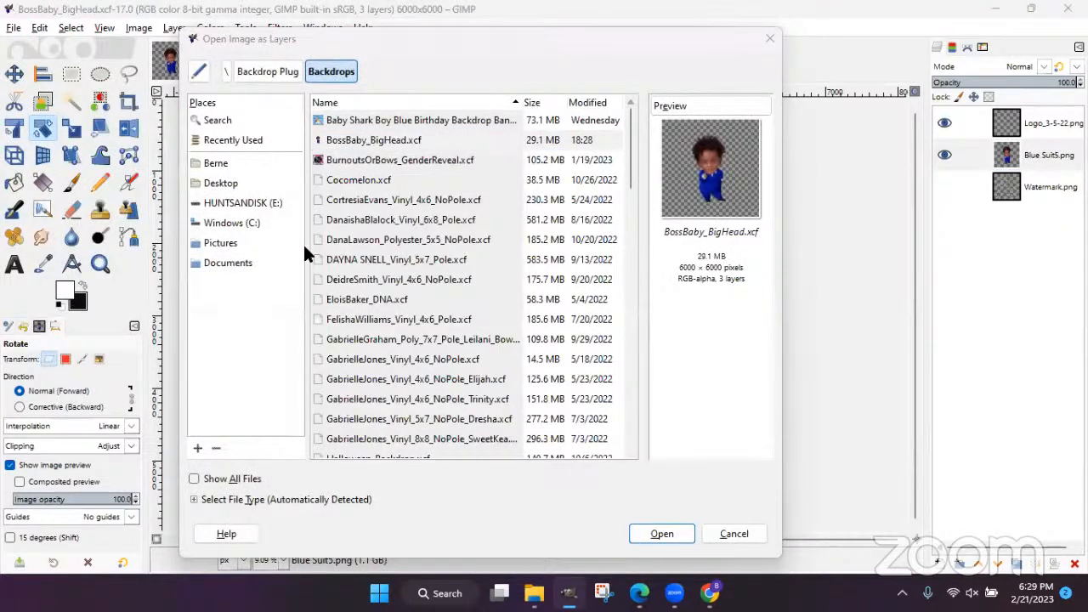
left_click(221, 185)
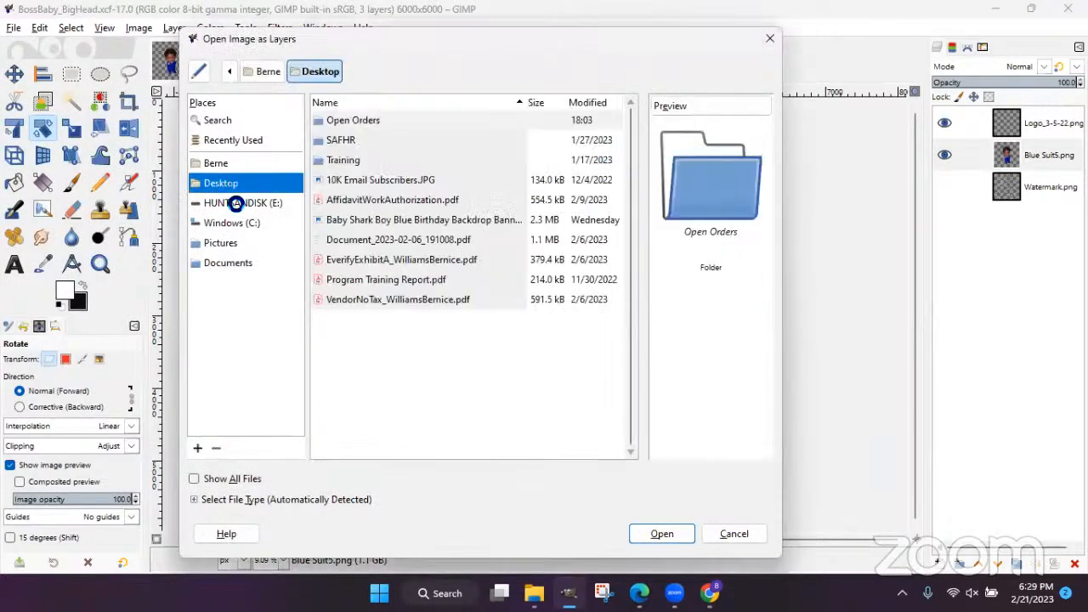
left_click(228, 205)
left_click(372, 272)
scroll(373, 269, "down", 9)
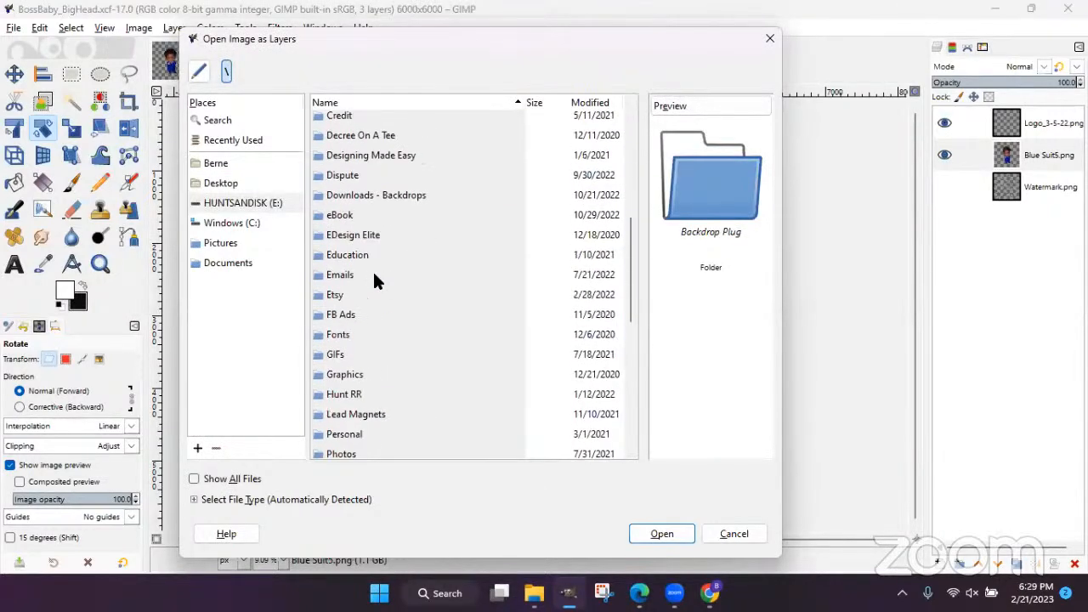
double_click(346, 194)
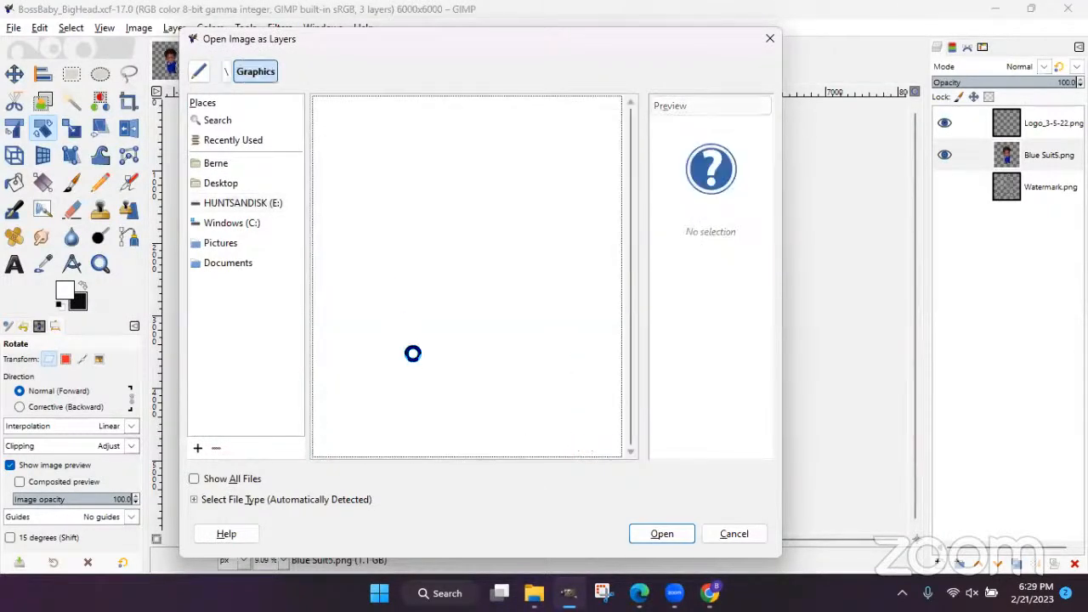
left_click(389, 344)
scroll(374, 347, "down", 1)
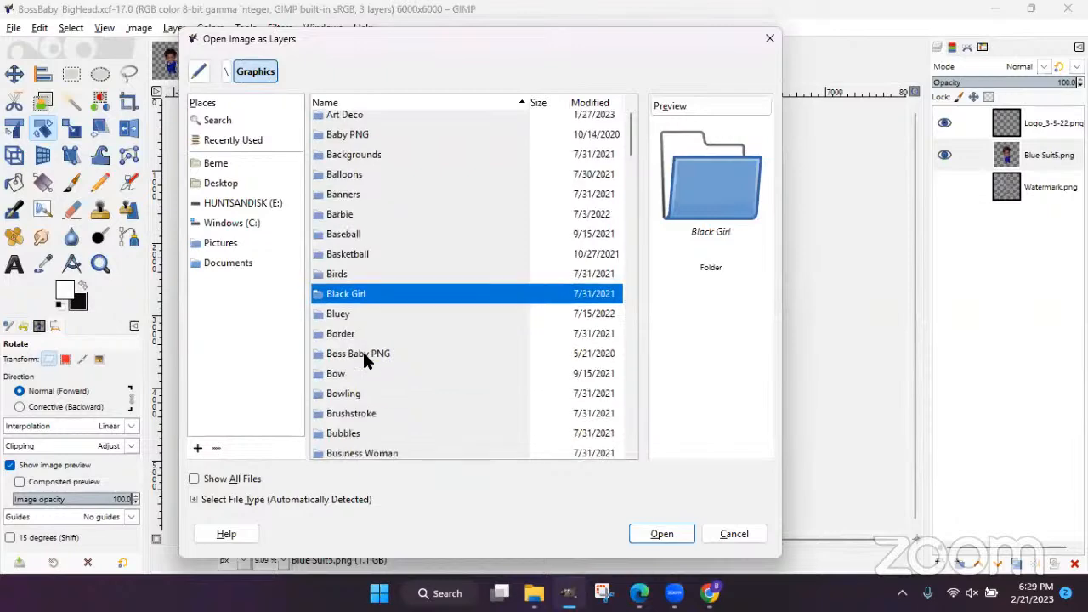
double_click(362, 352)
double_click(340, 123)
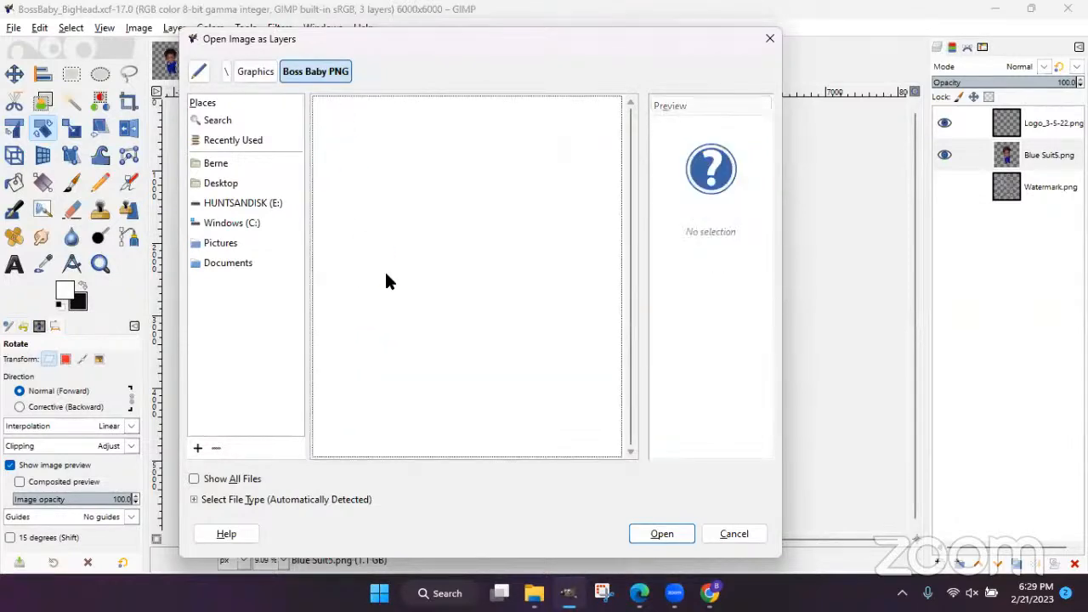
- Add the Boss Baby title graphic 11.png from the Boy folder as a new layer
scroll(392, 329, "down", 6)
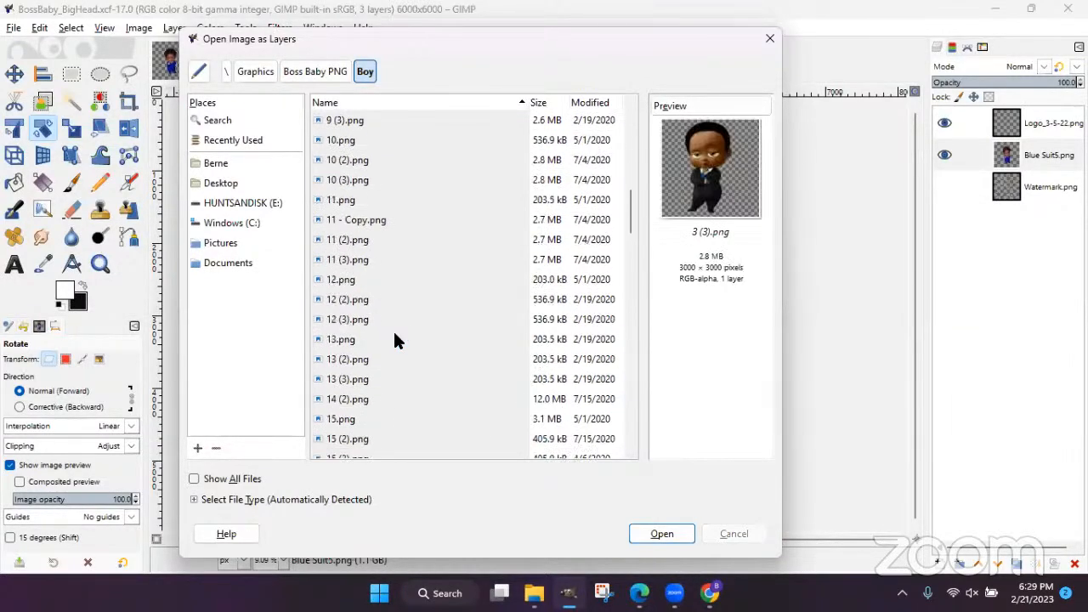
left_click(353, 204)
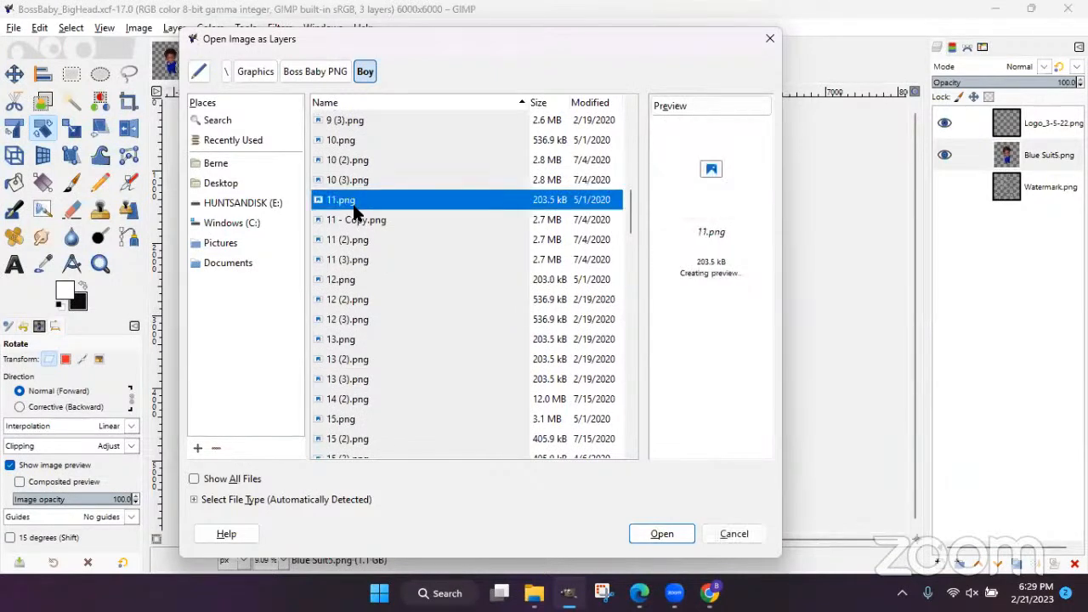
left_click(670, 532)
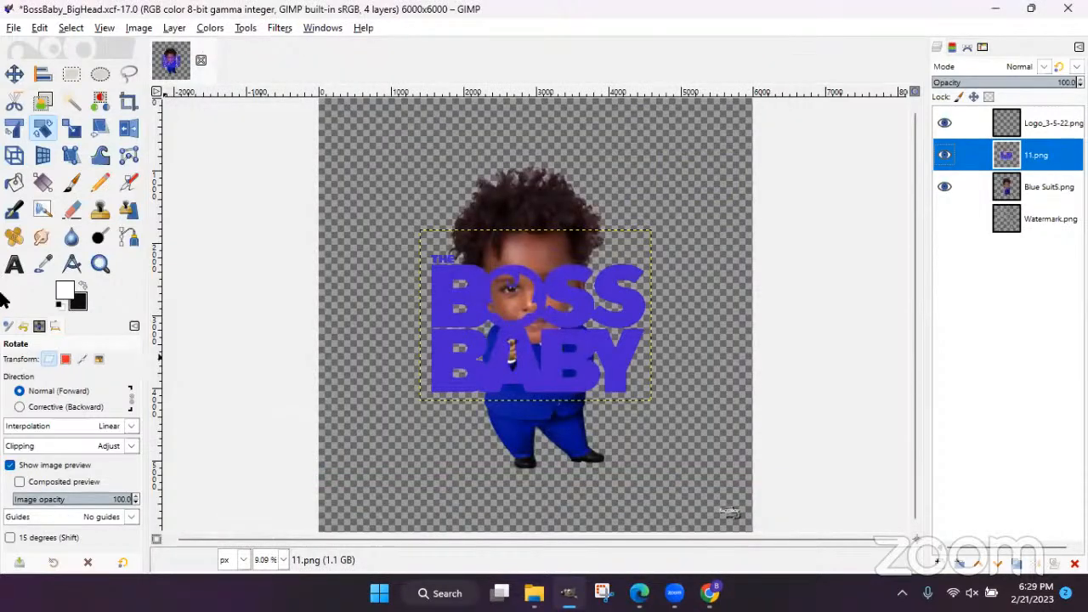
- Move the Boss Baby title to the upper canvas and lower the character to the canvas's bottom edge
left_click(14, 74)
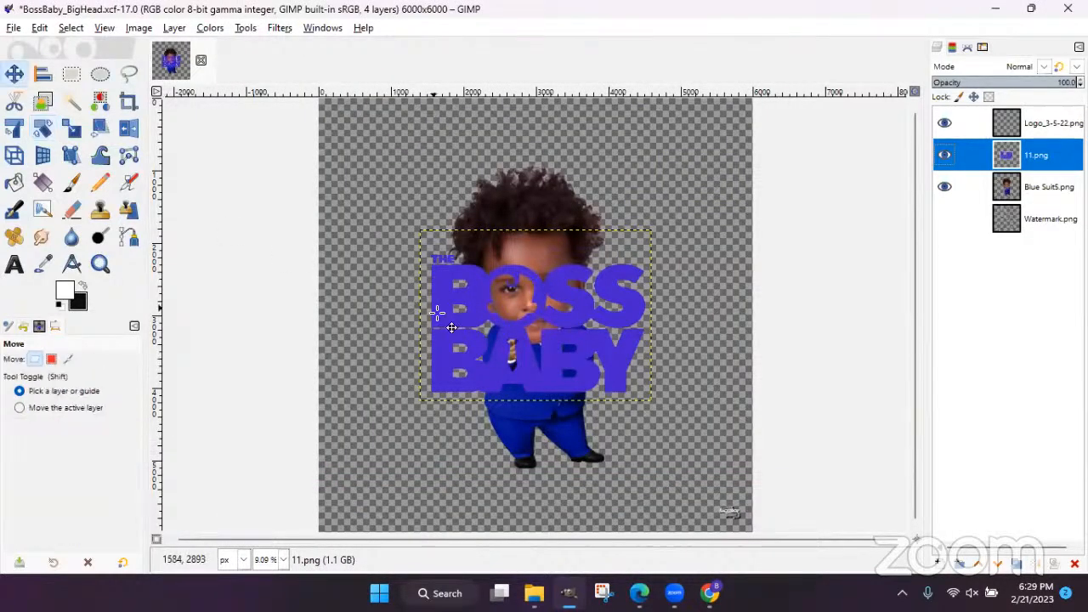
left_click_drag(481, 308, 466, 177)
left_click(533, 327)
left_click_drag(534, 327, 531, 385)
left_click(460, 153)
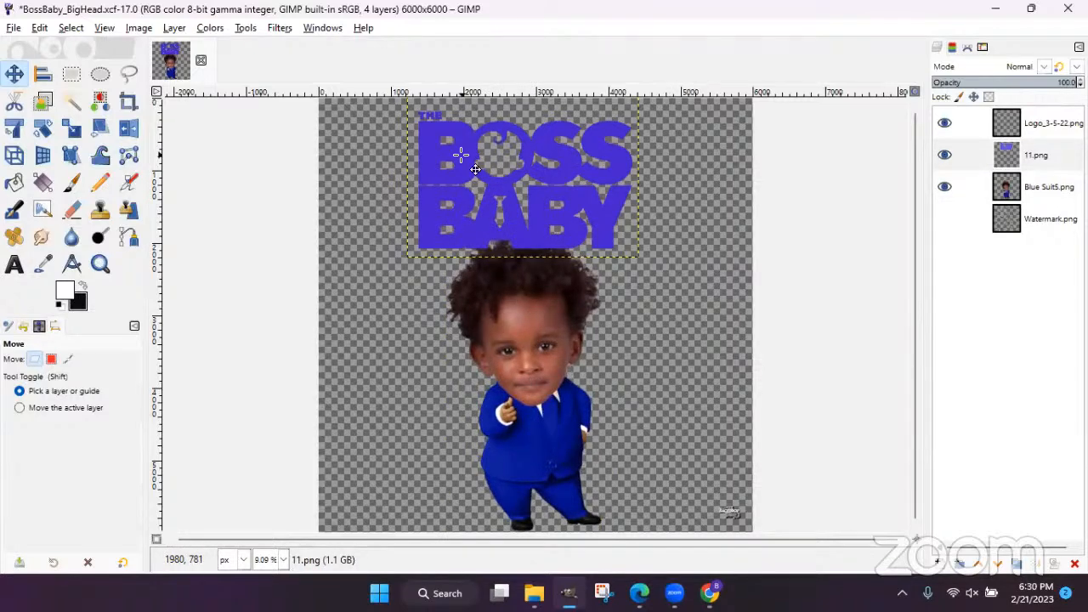
- Move the title over the blue suit for colour comparison and open Hue-Saturation for the 11.png layer
left_click_drag(541, 208, 658, 431)
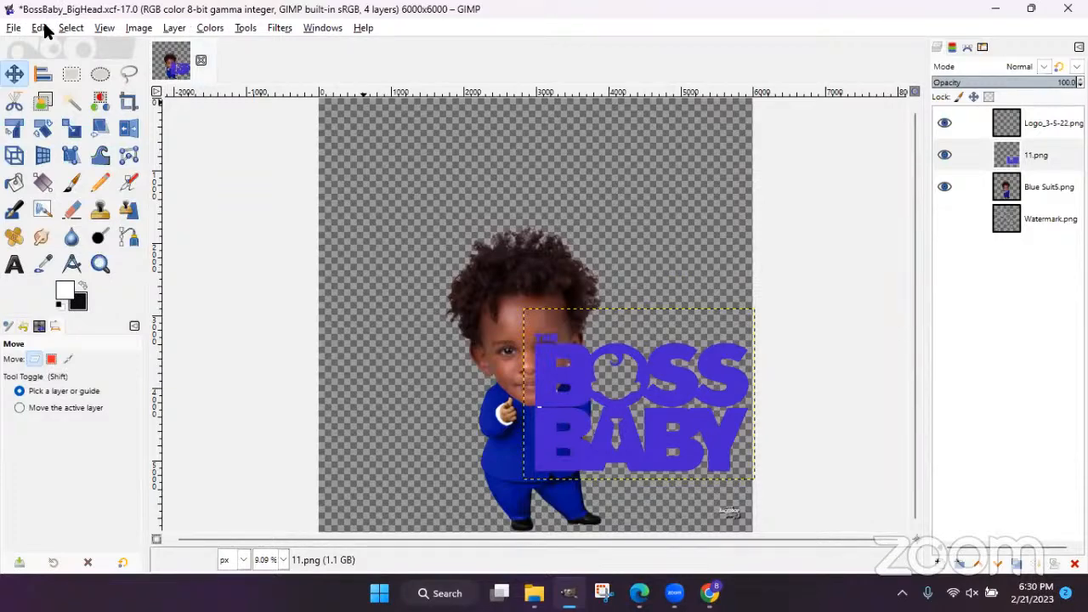
left_click(206, 34)
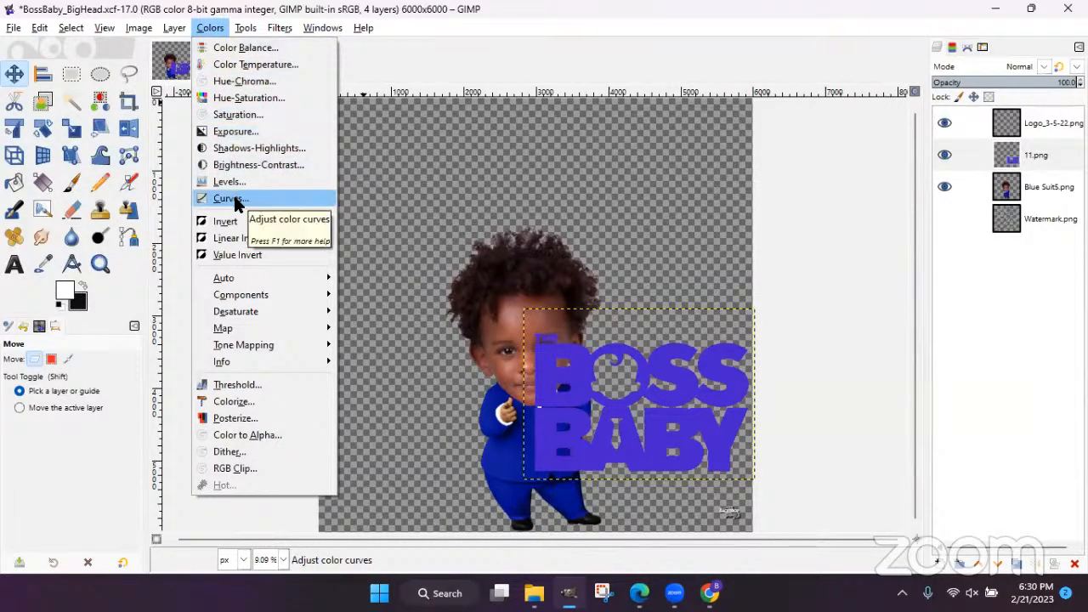
left_click(244, 98)
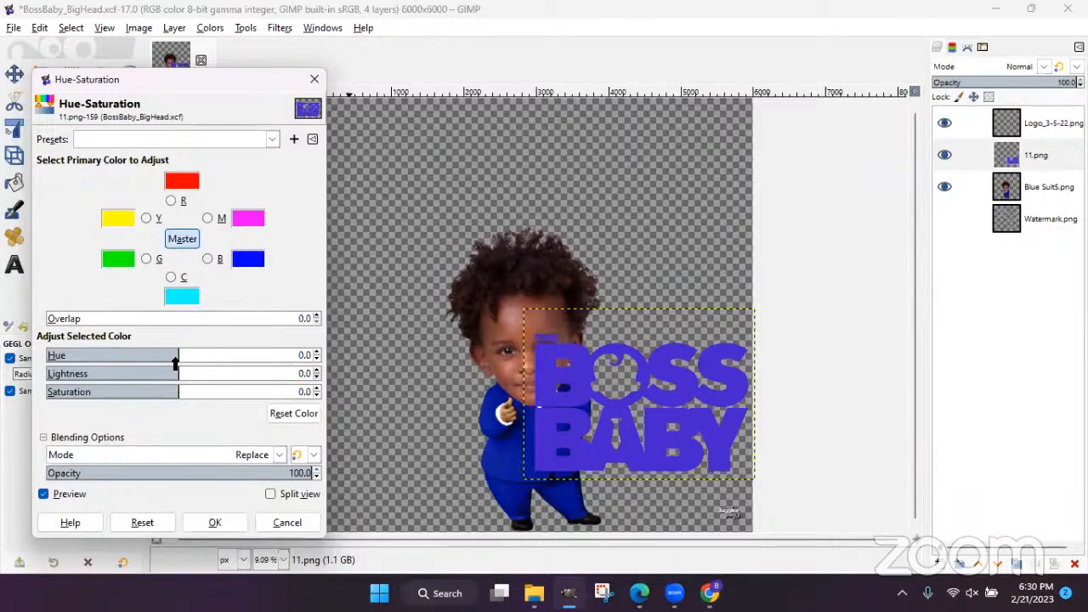
- Try a hue shift and a lightness of -49.7 on the title, resetting the adjustments after each attempt
left_click_drag(174, 363, 245, 363)
left_click(138, 521)
left_click_drag(178, 382, 111, 375)
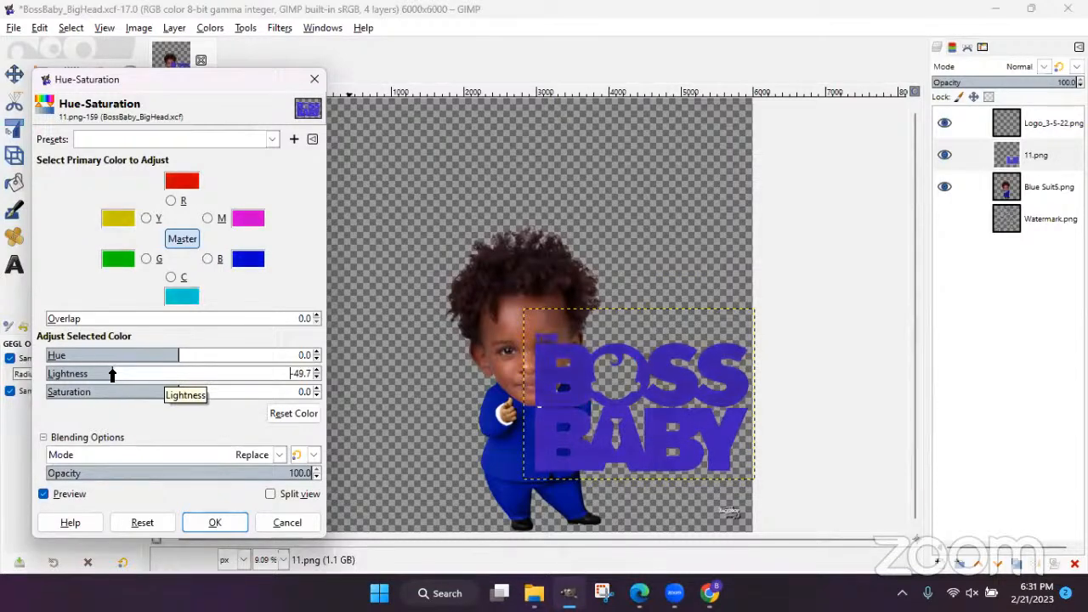
left_click(138, 523)
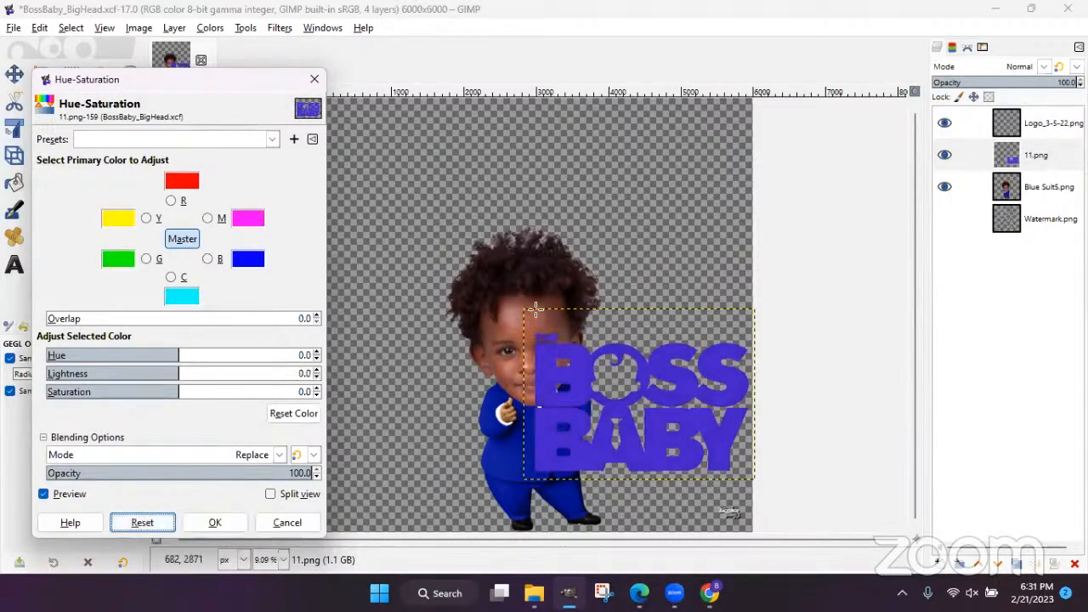
- Match the title's colour to the suit with saturation 62.9 and lightness -43.7, and apply the Hue-Saturation change
left_click_drag(177, 400, 242, 409)
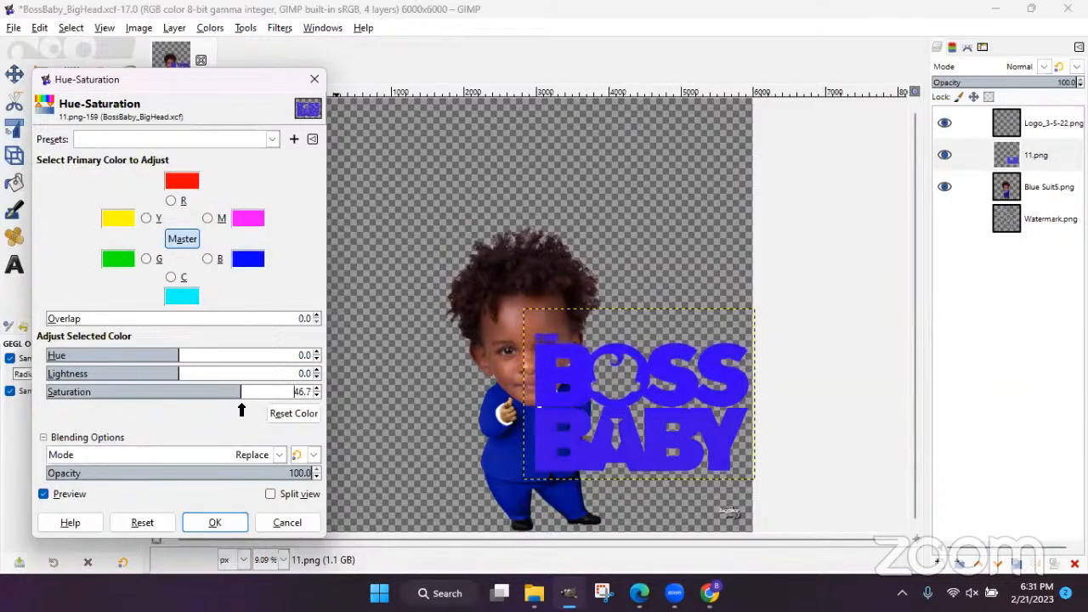
left_click_drag(176, 381, 136, 375)
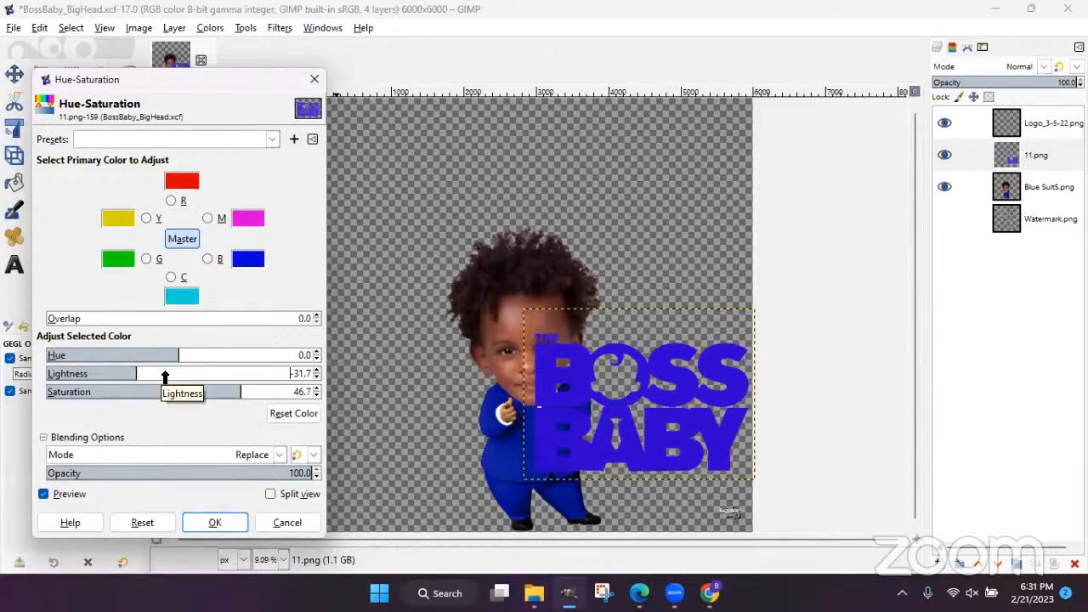
left_click_drag(237, 396, 262, 396)
mouse_move(136, 375)
left_mouse_down()
mouse_move(105, 375)
mouse_move(119, 375)
left_mouse_up()
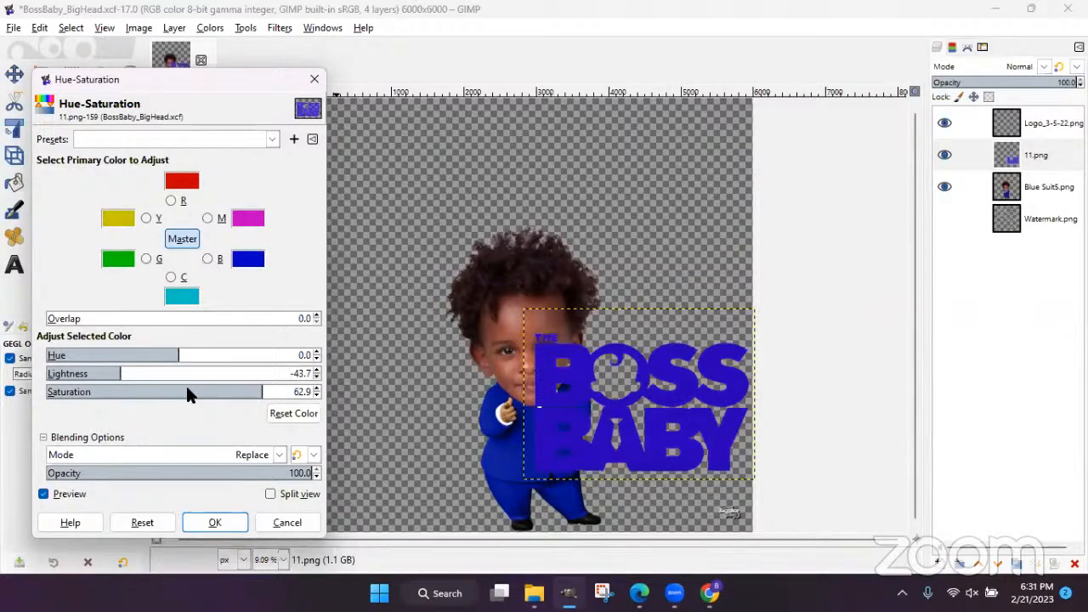
left_click(215, 522)
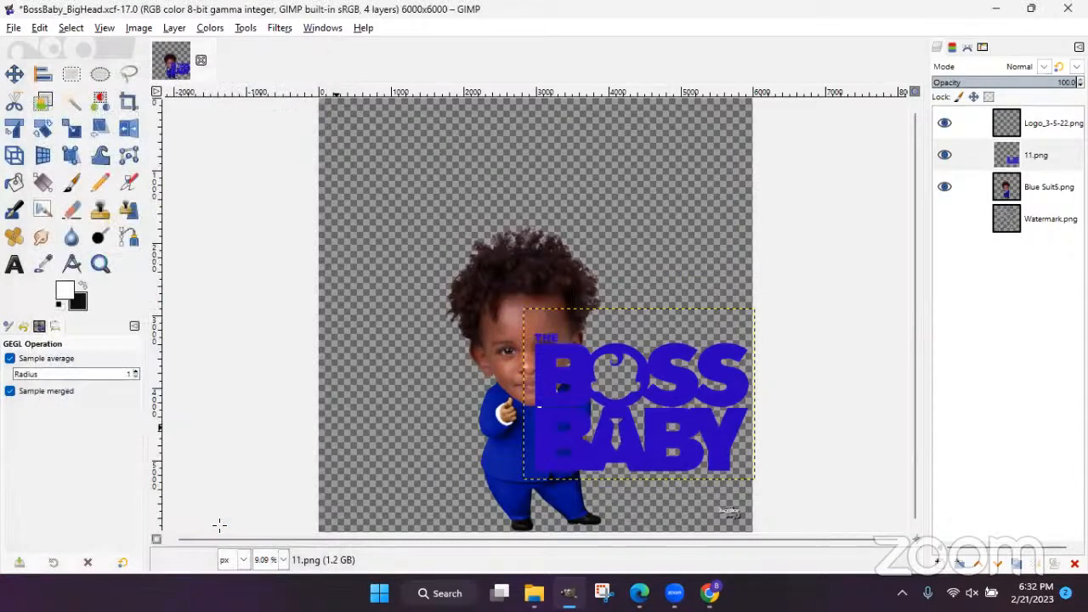
- Move the title back above the toddler's head and centre it horizontally on the canvas with the Alignment tool
left_click(14, 74)
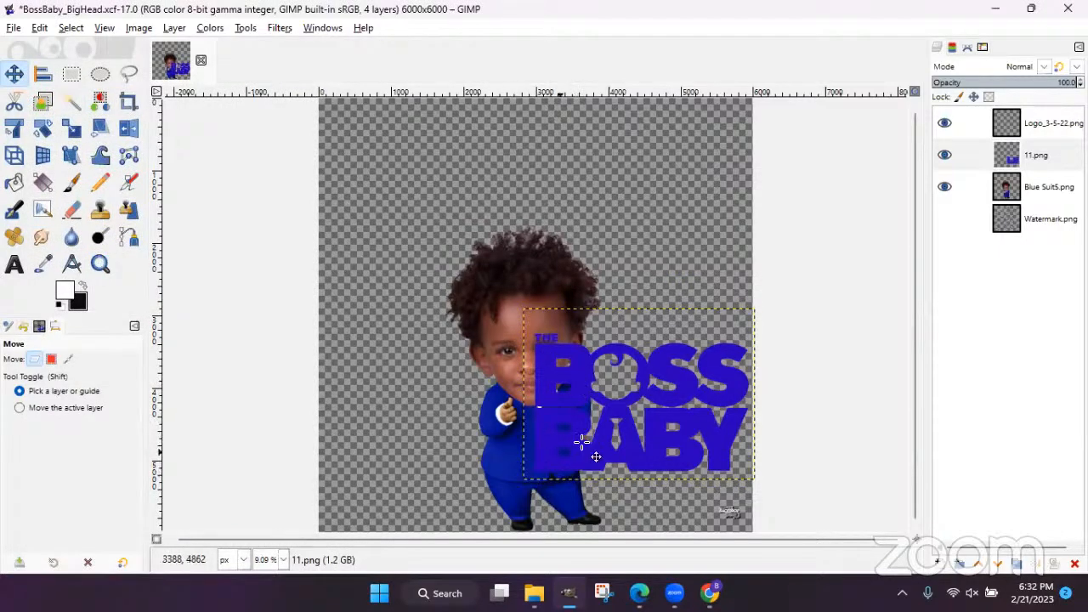
left_click_drag(515, 341, 447, 213)
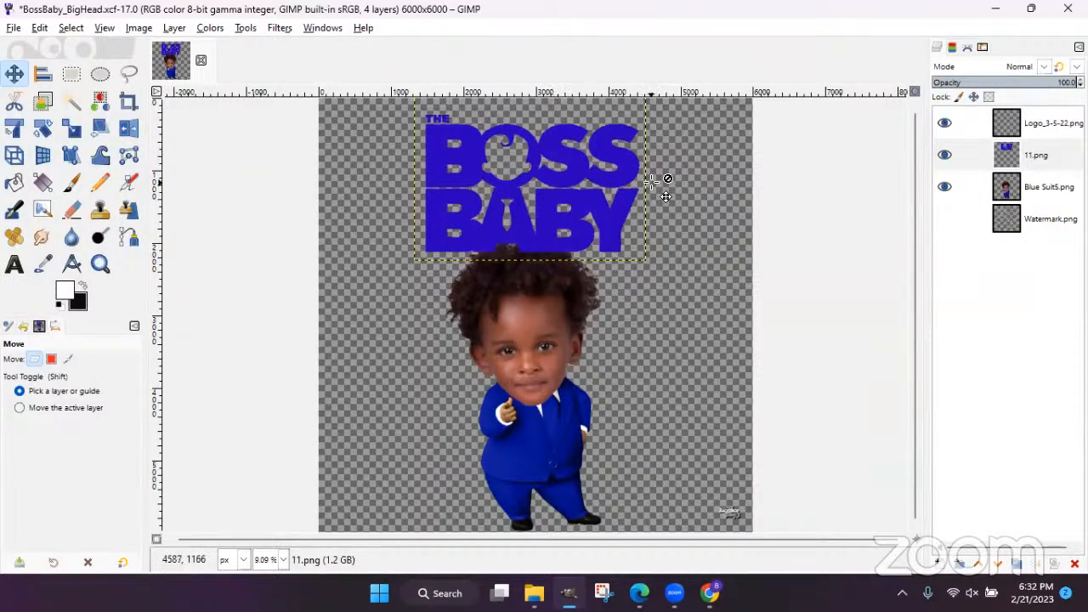
left_click(42, 79)
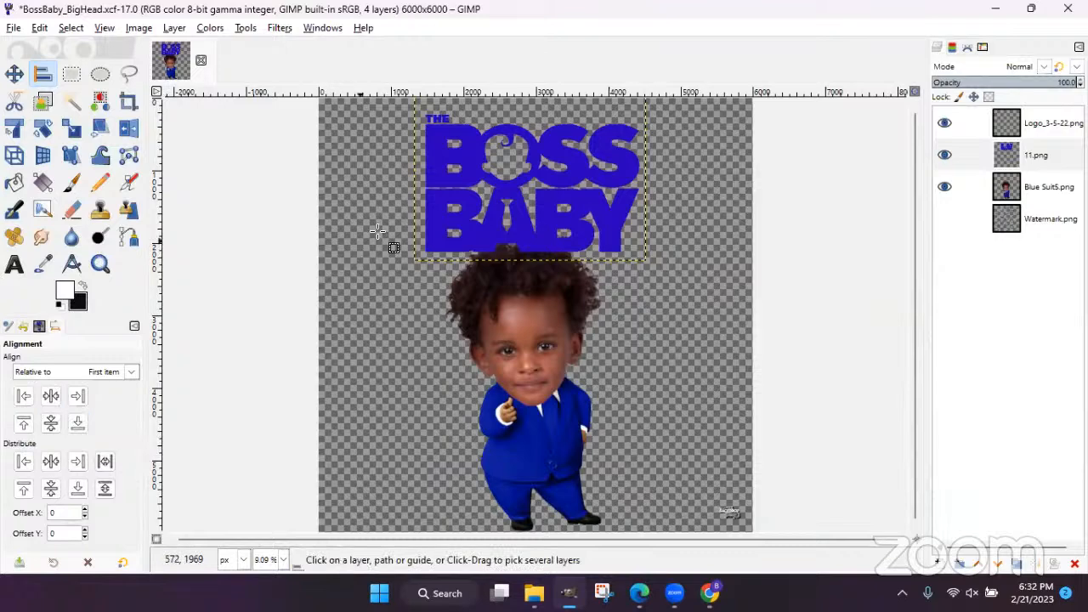
left_click(446, 213)
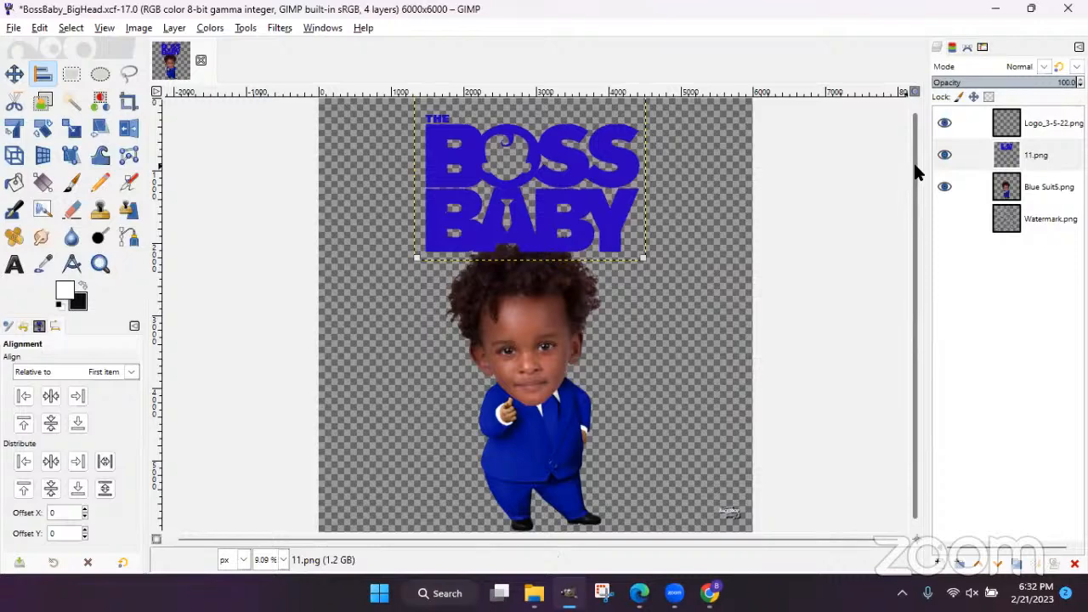
left_click(14, 74)
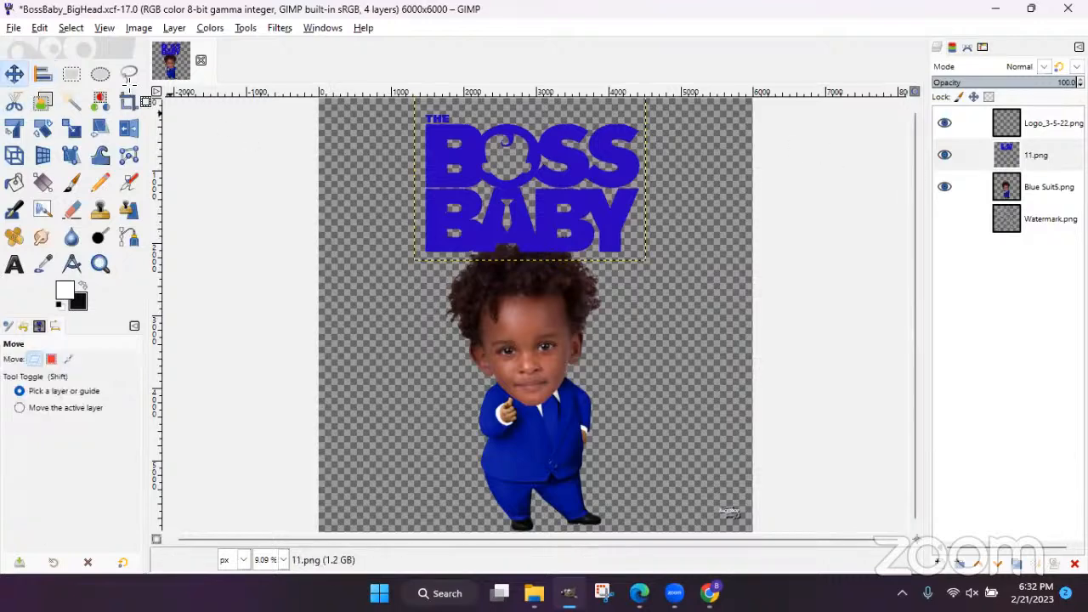
left_click_drag(453, 167, 454, 196)
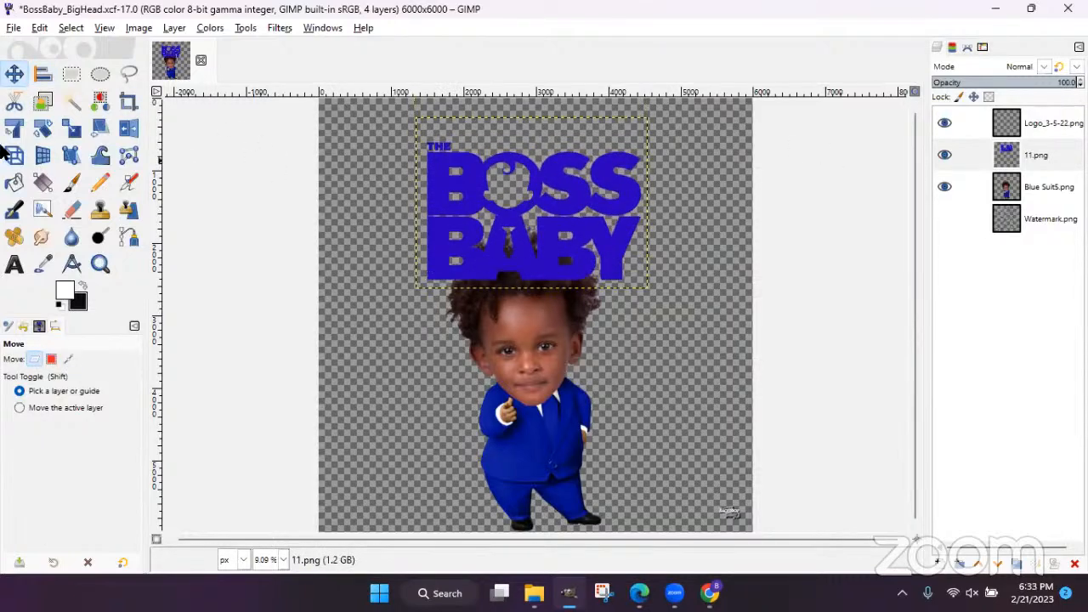
left_click(43, 74)
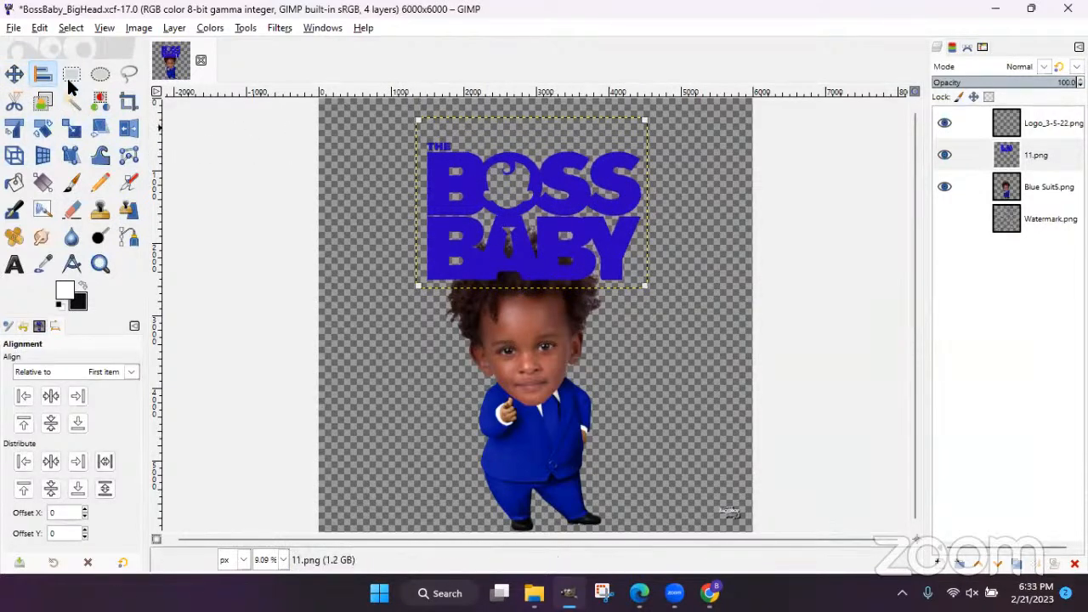
left_click(56, 396)
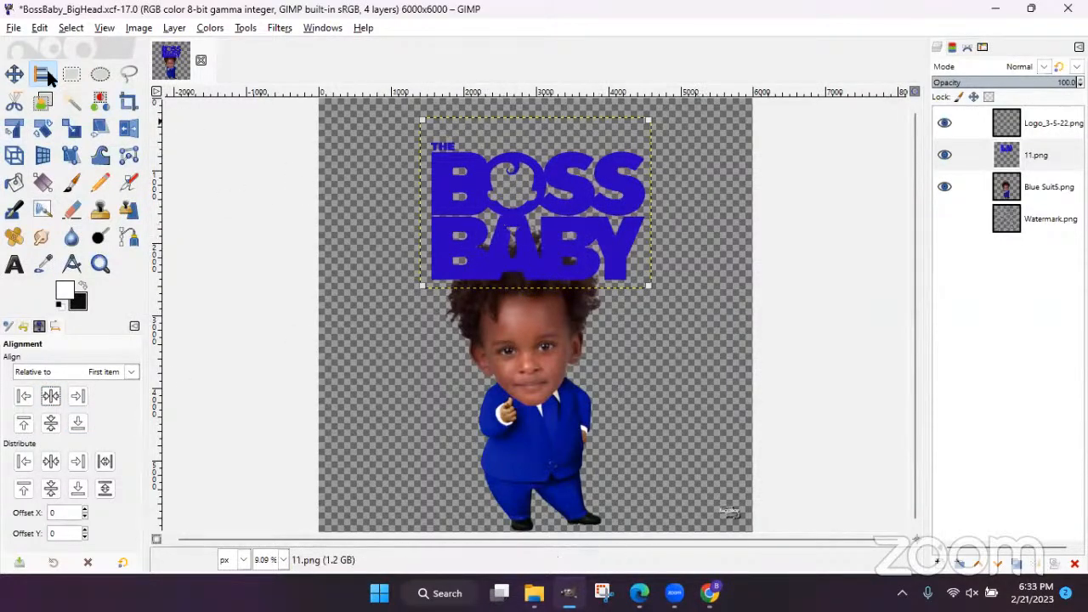
- Raise the title close to the canvas's upper edge and centre it horizontally again with the Alignment tool
left_click(11, 74)
left_click_drag(477, 203, 475, 168)
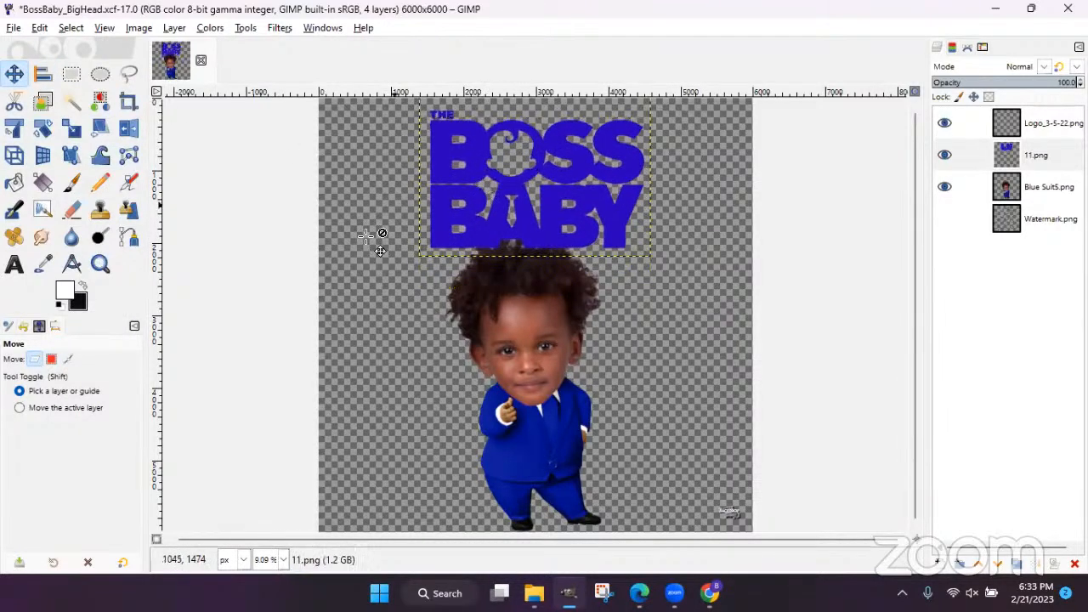
left_click(43, 76)
left_click(486, 144)
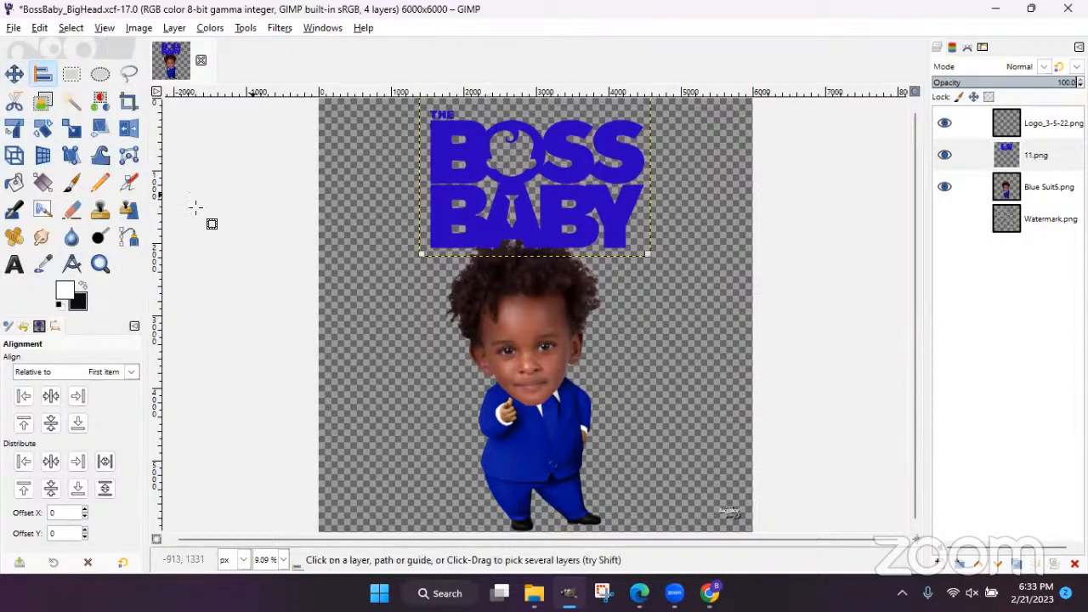
left_click(23, 396)
left_click(51, 396)
left_click(77, 396)
left_click(51, 396)
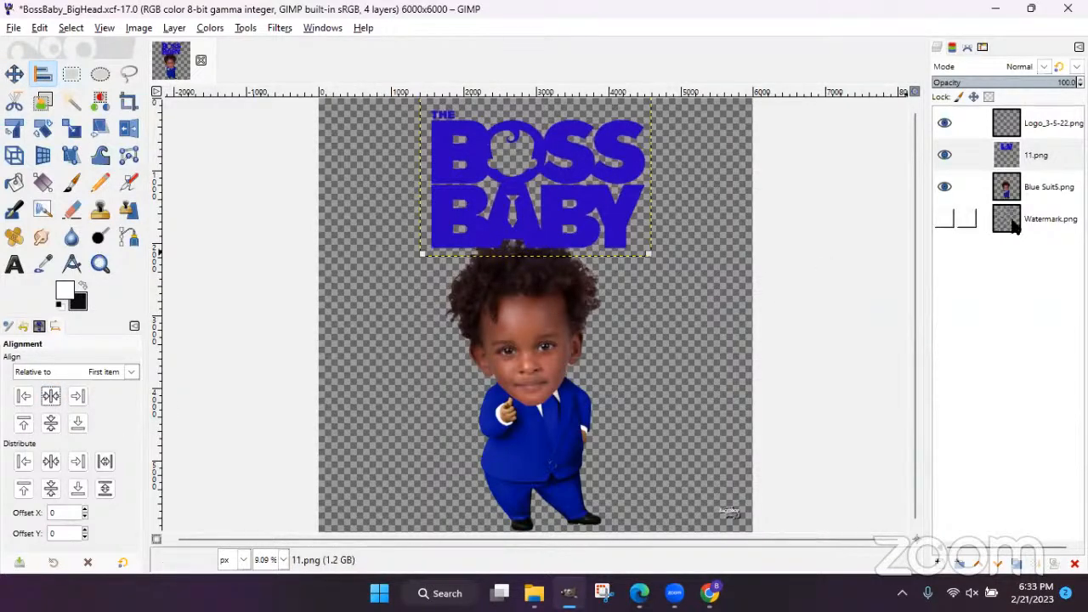
- Reorder the Blue Suit5.png layer above 11.png so the hair overlaps the title, and select the Watermark.png layer
left_click(1005, 189)
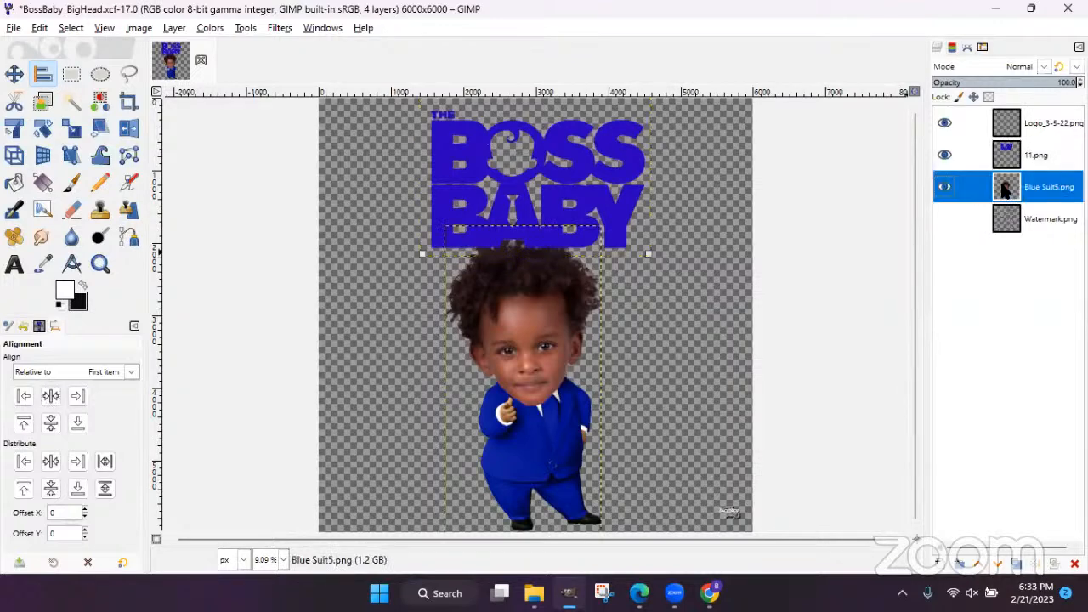
left_click_drag(1004, 189, 1012, 149)
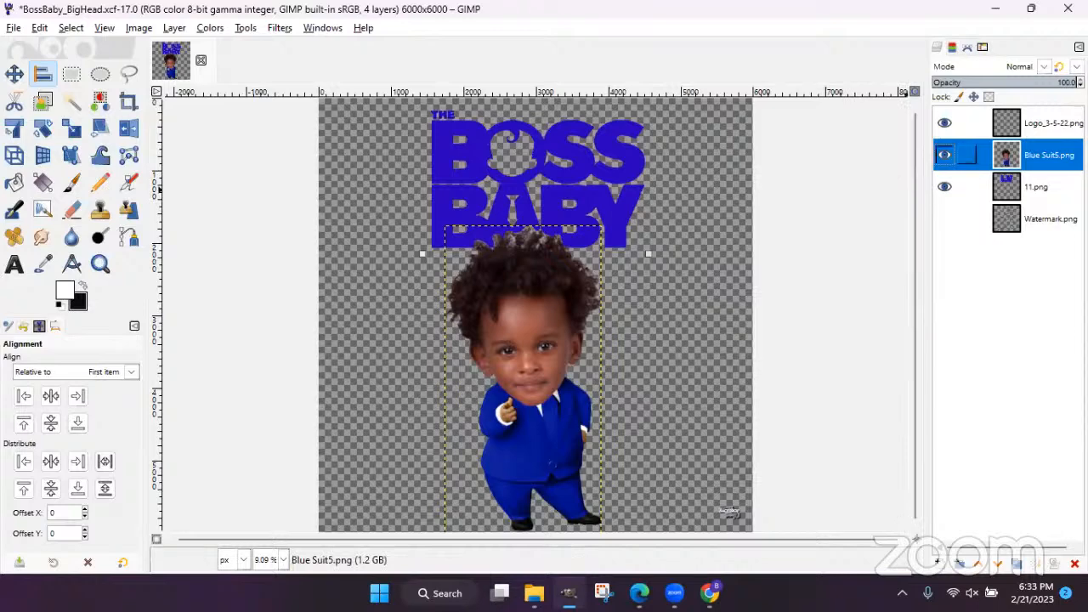
left_click(1021, 221)
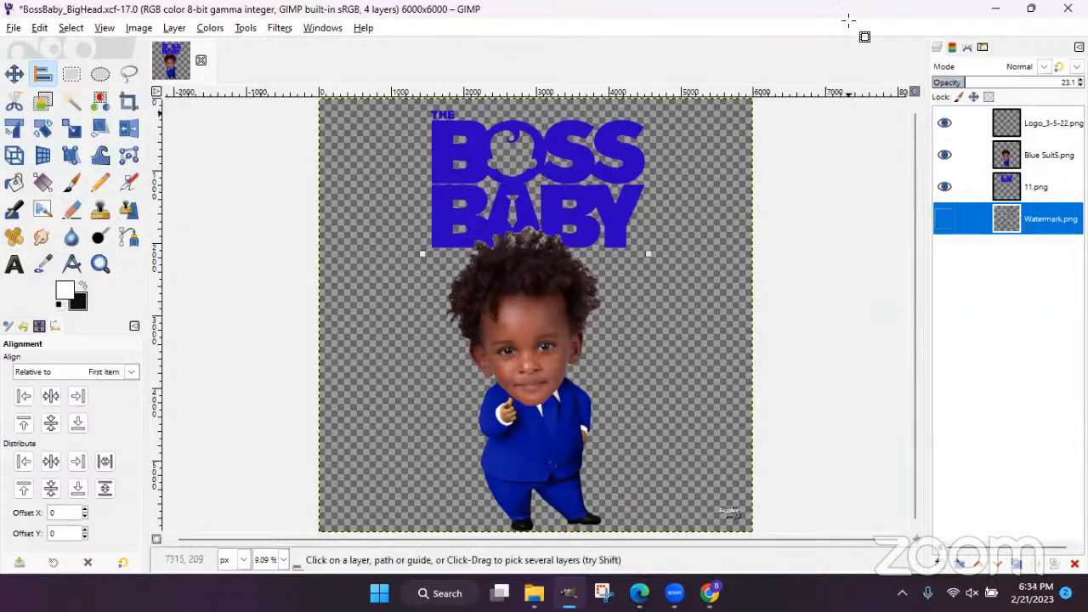
- Create a new 6000 × 6000 px layer named Background above Watermark.png, filled with the background color
left_click(937, 562)
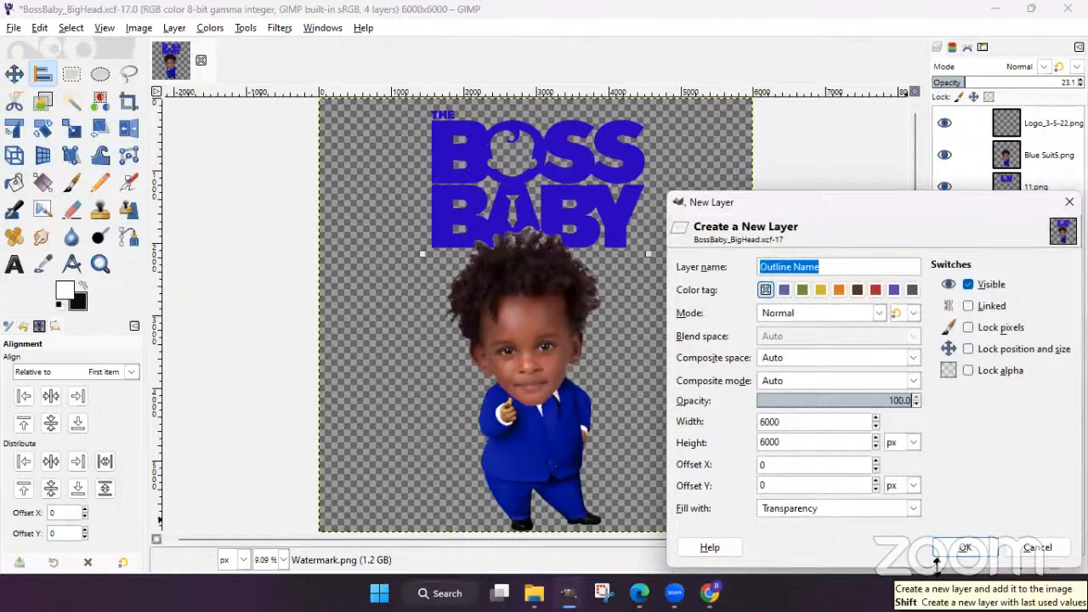
type("Background")
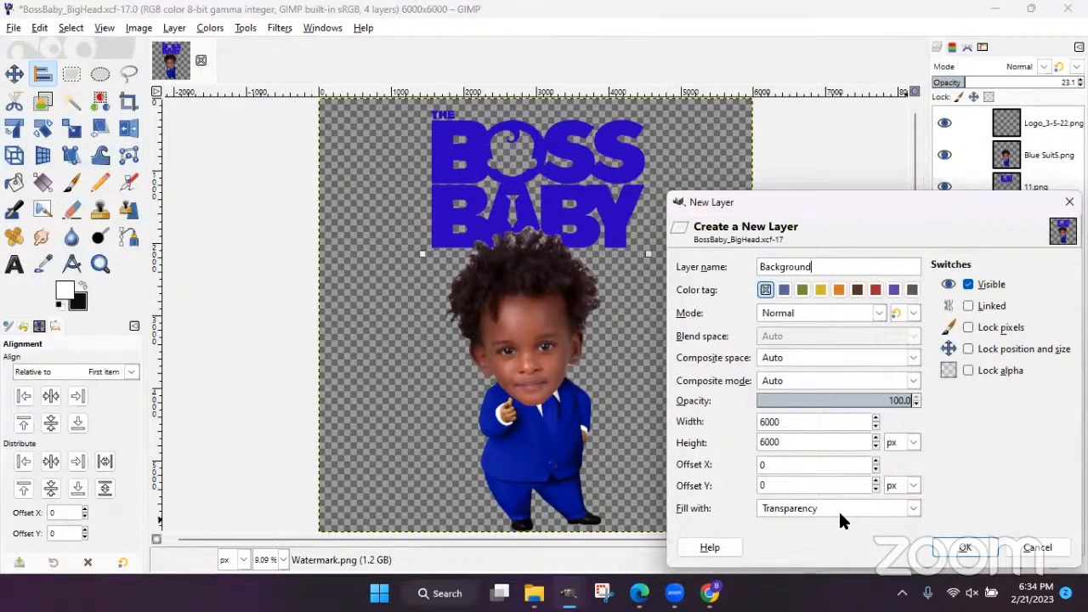
left_click(814, 507)
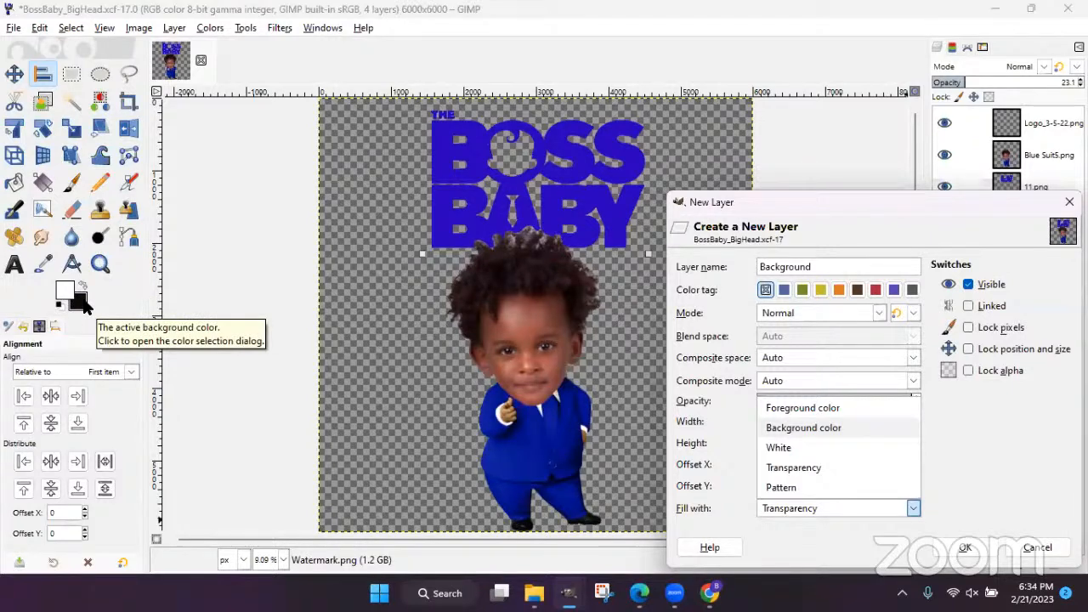
left_click(806, 428)
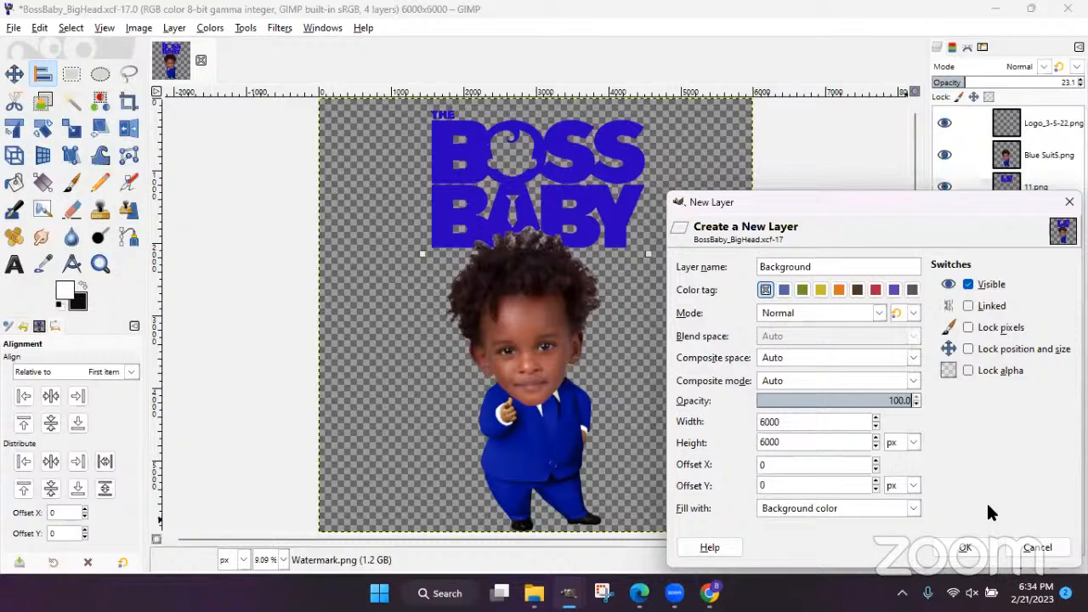
left_click(988, 549)
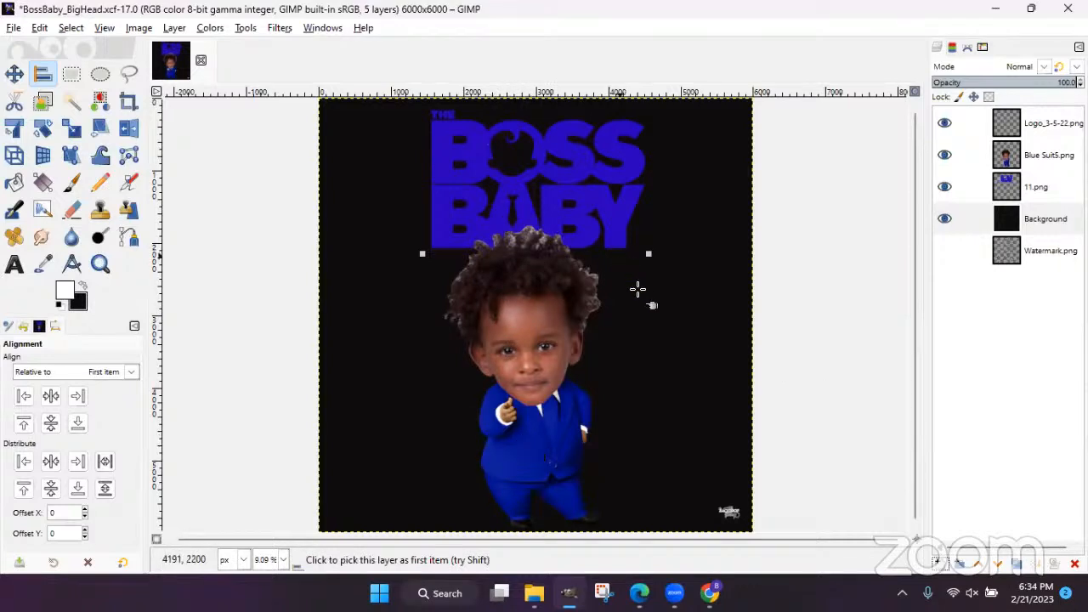
- Change the active background color to pure black, 000000
left_click(85, 303)
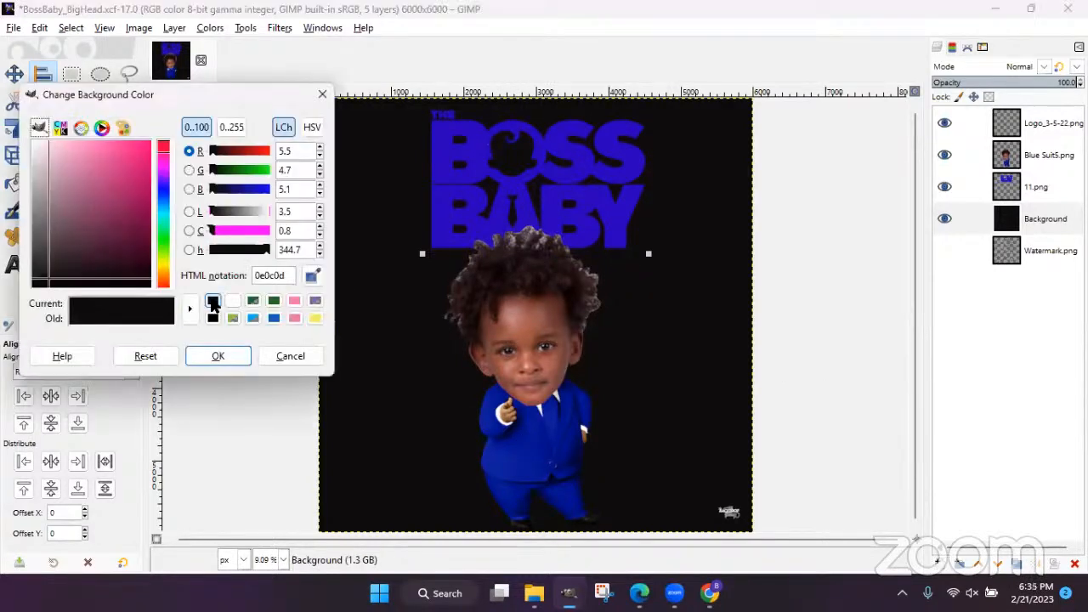
left_click_drag(134, 253, 160, 287)
left_click(320, 97)
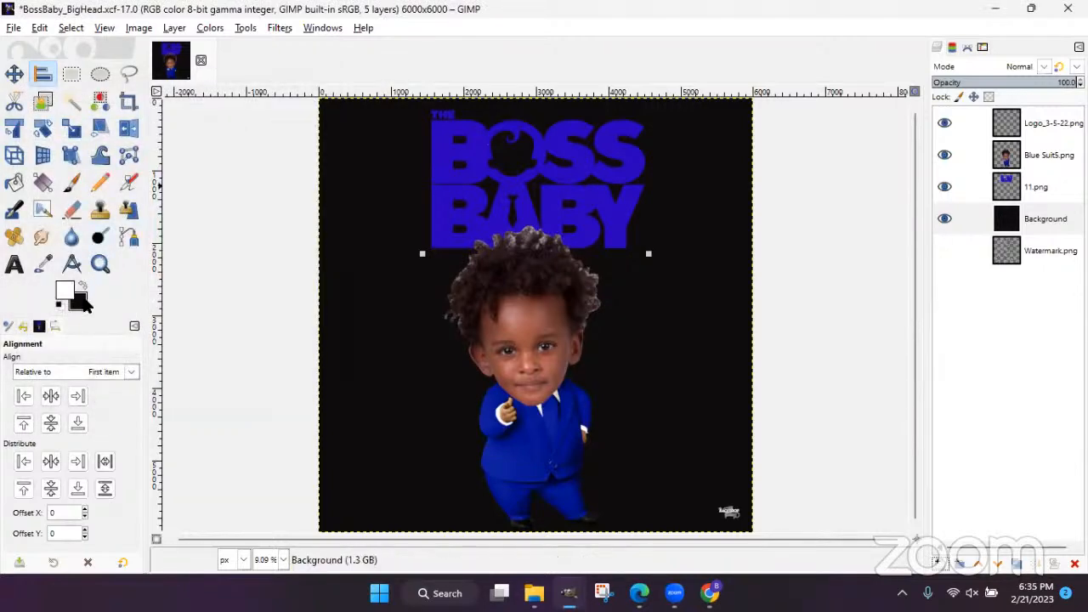
left_click(82, 302)
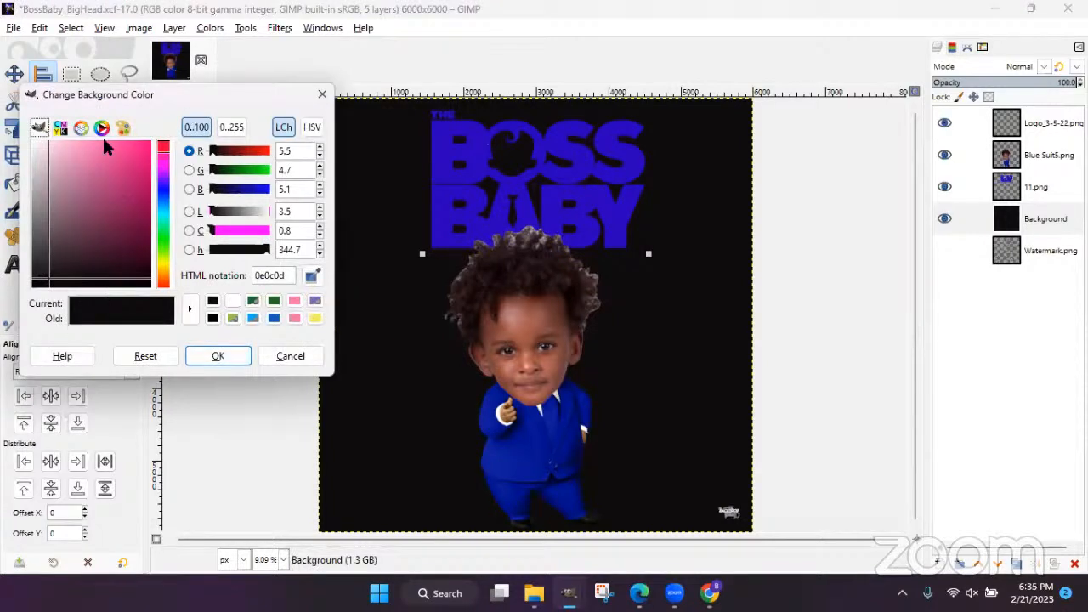
left_click_drag(133, 239, 161, 310)
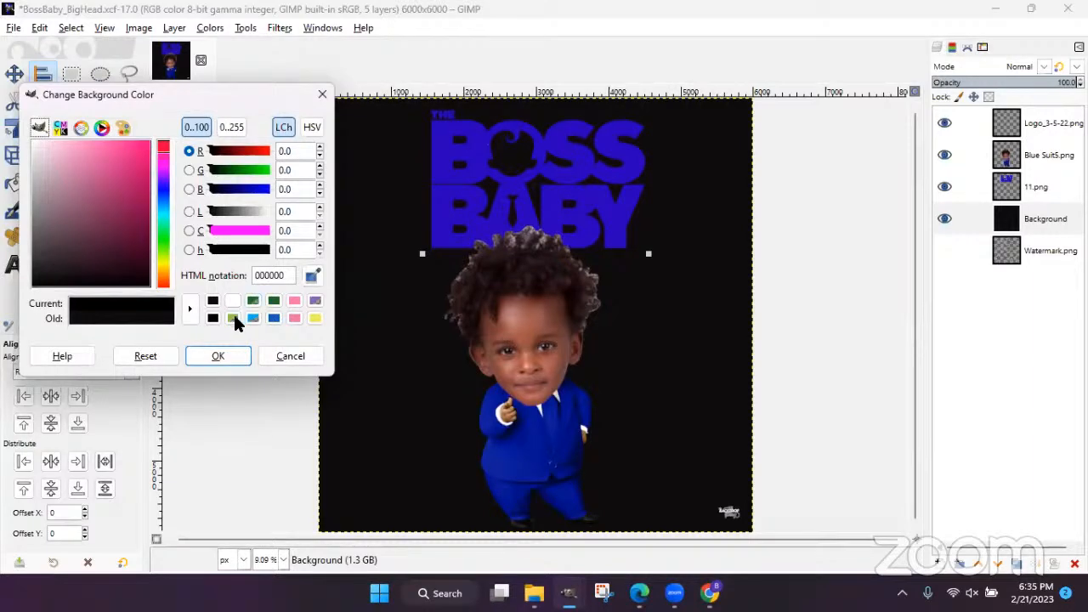
left_click(217, 356)
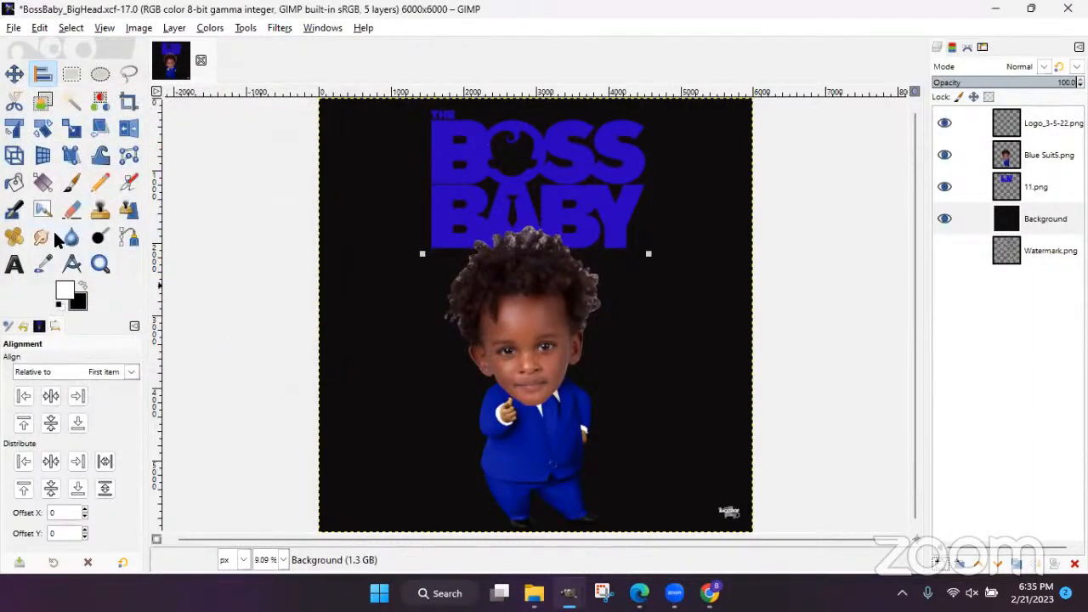
- Swap black into the foreground color and fill the Background layer with it using Bucket Fill
left_click(15, 185)
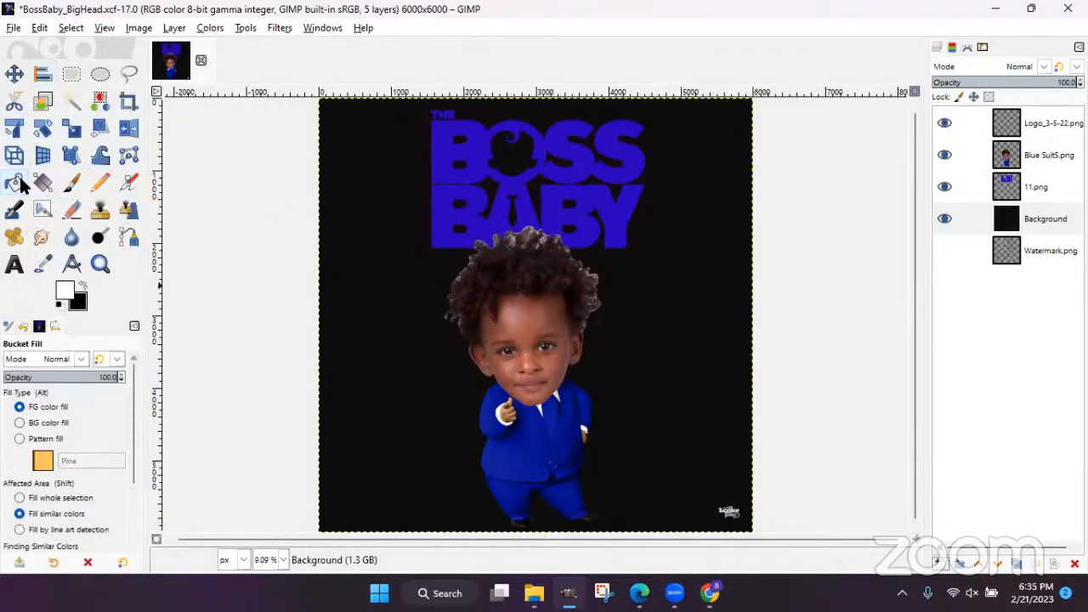
left_click(82, 286)
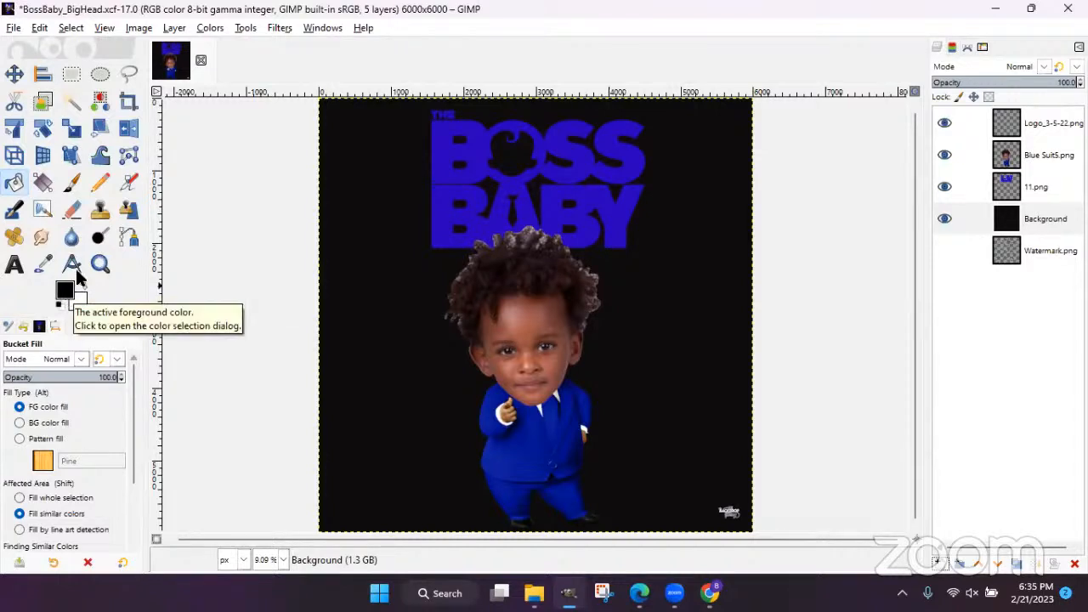
left_click(82, 287)
left_click(83, 287)
left_click(82, 287)
left_click(83, 285)
left_click(82, 286)
left_click(82, 285)
left_click(379, 256)
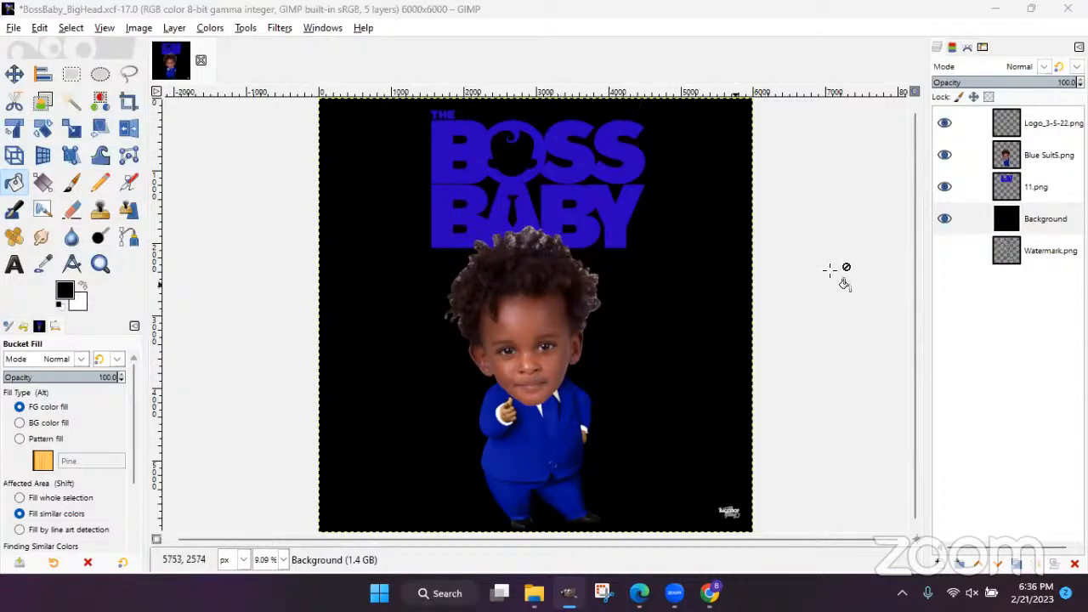
- With the Background layer selected, start opening an image as layers and browse to the Graphics folder on the E: drive
left_click(1021, 209)
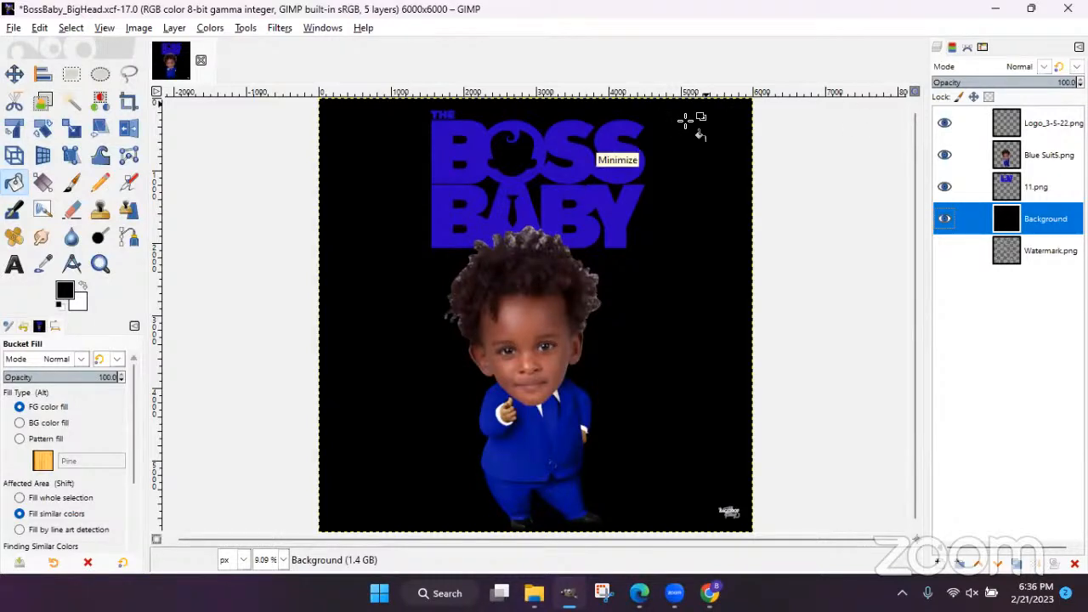
left_click(596, 138)
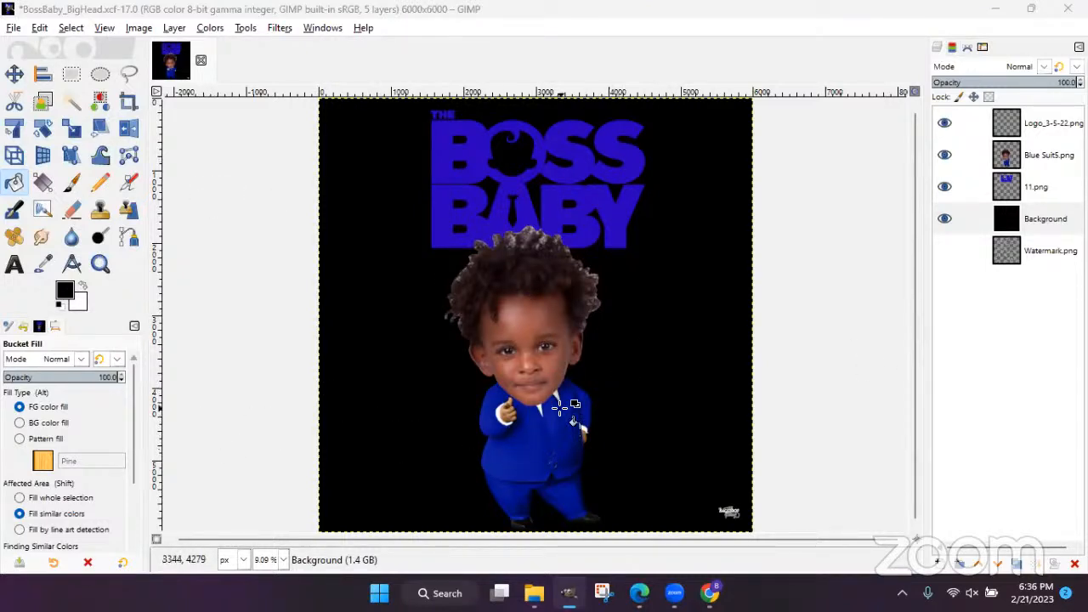
left_click(14, 28)
left_click(43, 98)
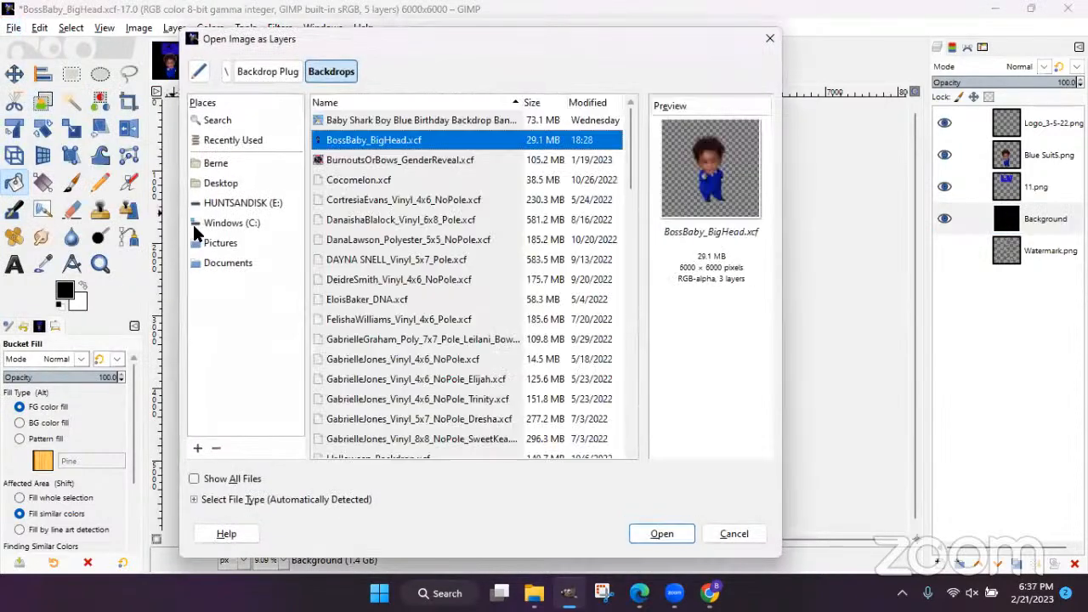
left_click(218, 204)
left_click(366, 240)
scroll(370, 245, "down", 5)
scroll(370, 240, "down", 3)
double_click(350, 182)
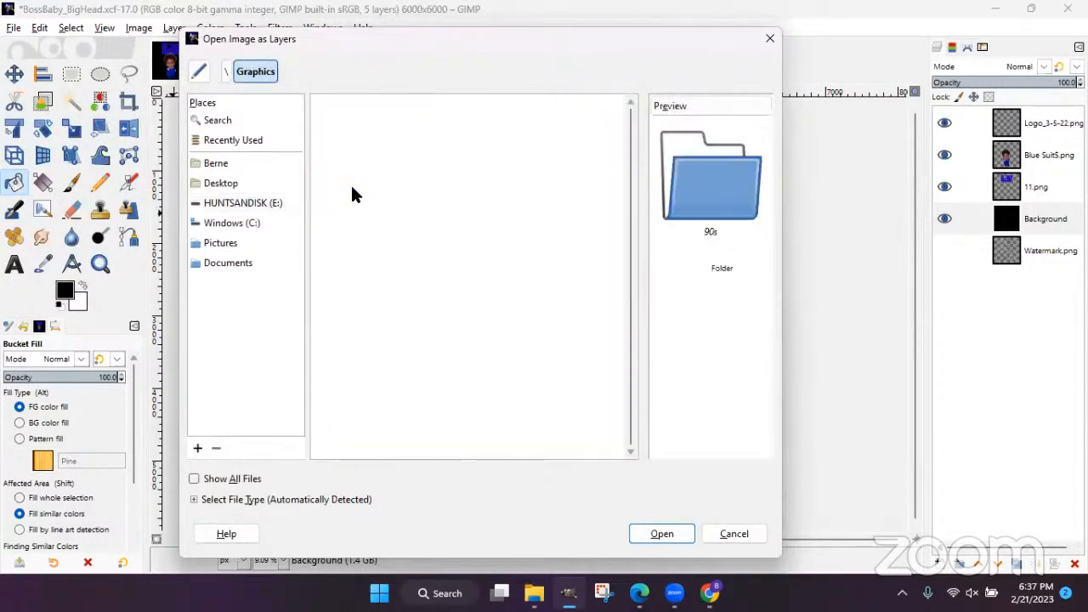
- Preview the images in the Balloons folder and open Balloons Blue White.png as a new layer
double_click(350, 221)
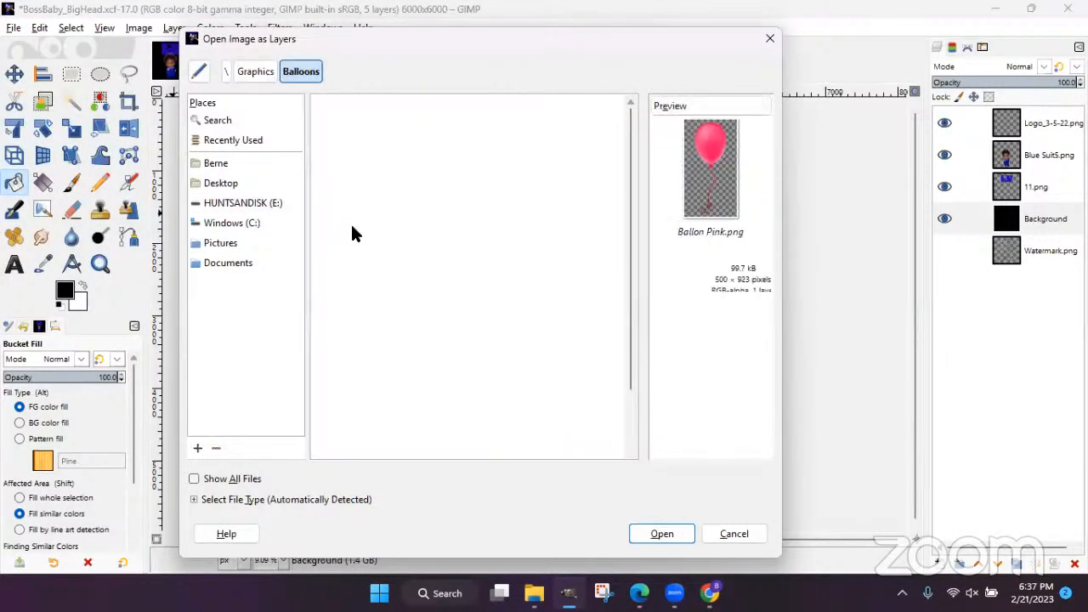
left_click(345, 141)
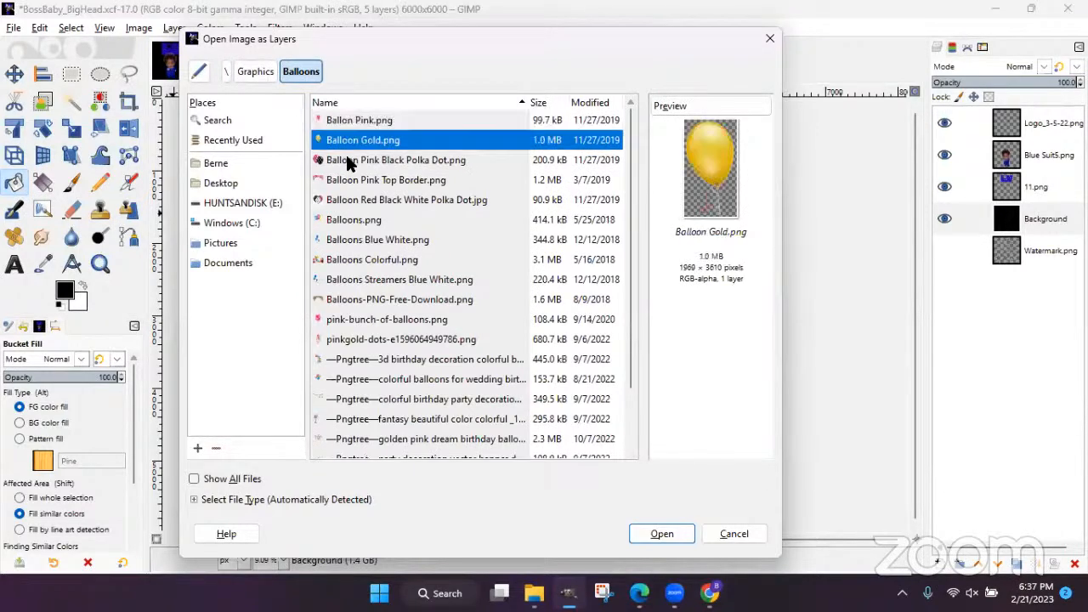
left_click(354, 204)
left_click(356, 226)
left_click(358, 240)
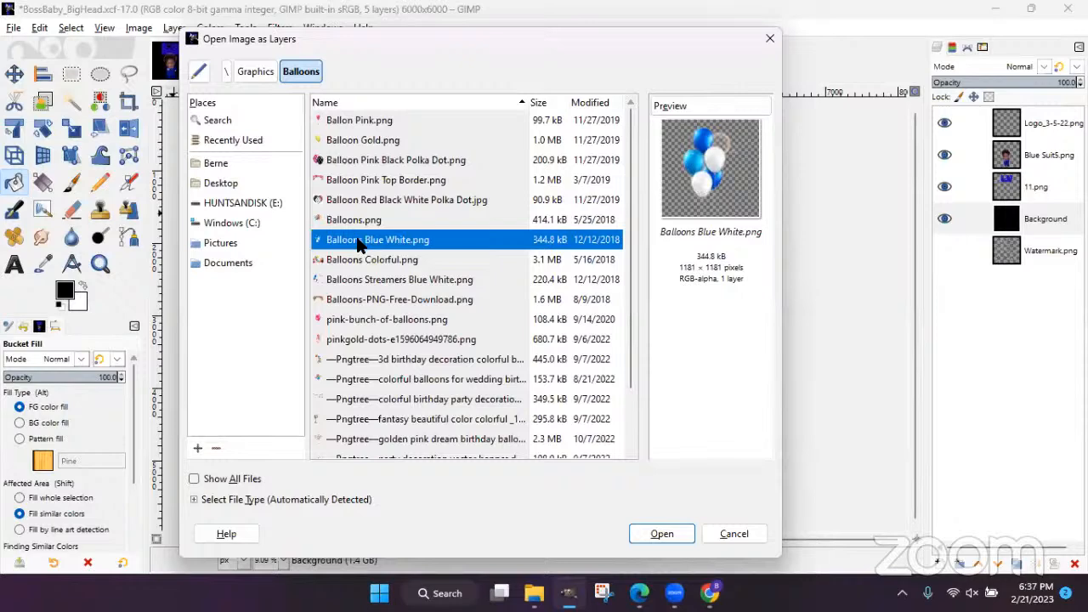
scroll(360, 243, "down", 3)
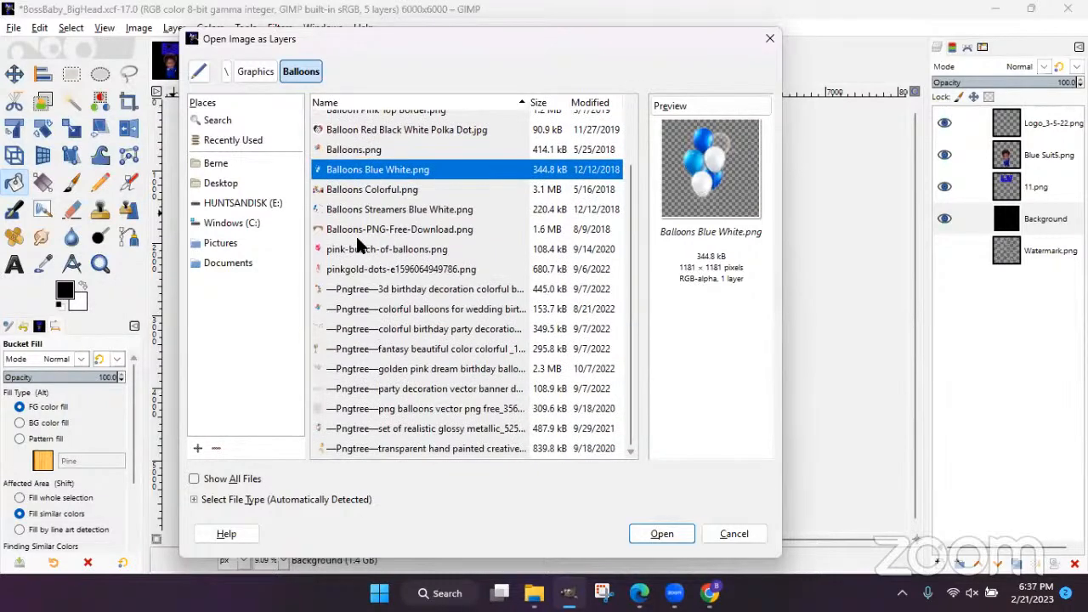
left_click(657, 534)
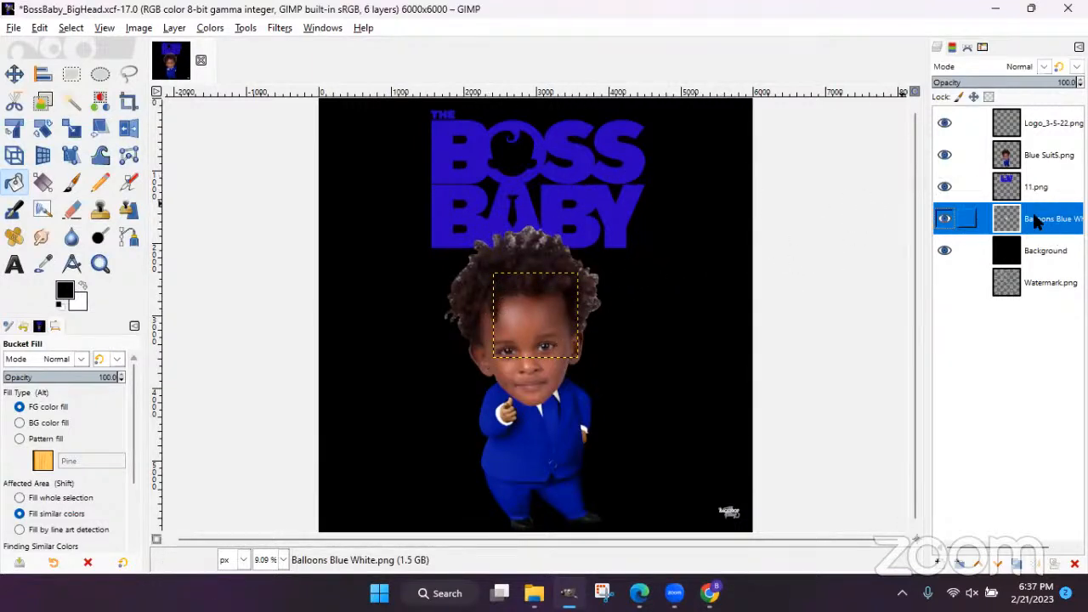
- Raise the balloon layer above Blue Suit5.png and move the balloons to the canvas's left edge beside the title
left_click_drag(1020, 223, 950, 136)
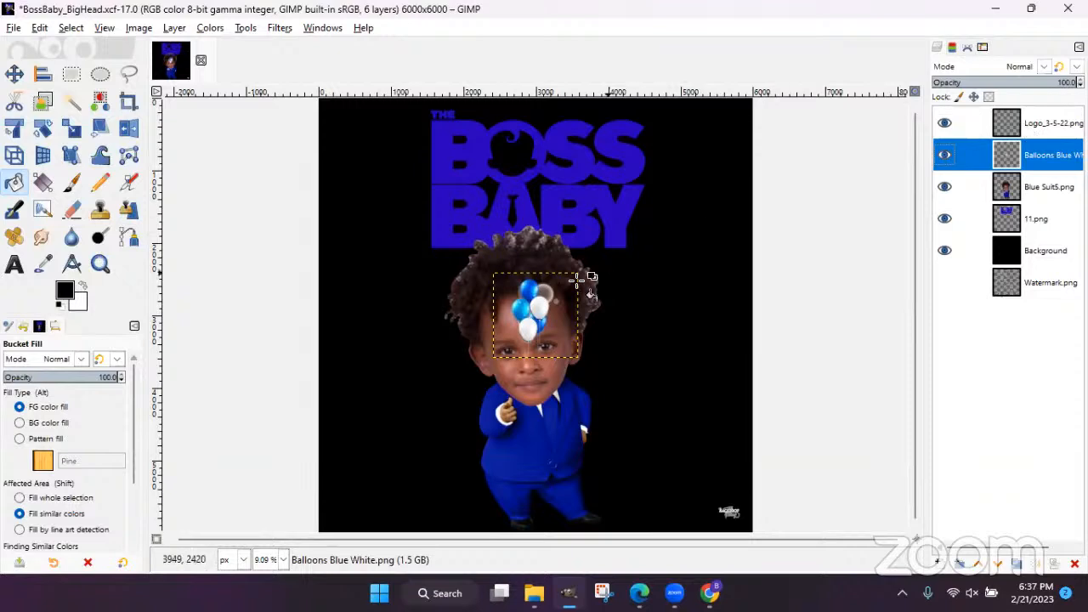
left_click(14, 75)
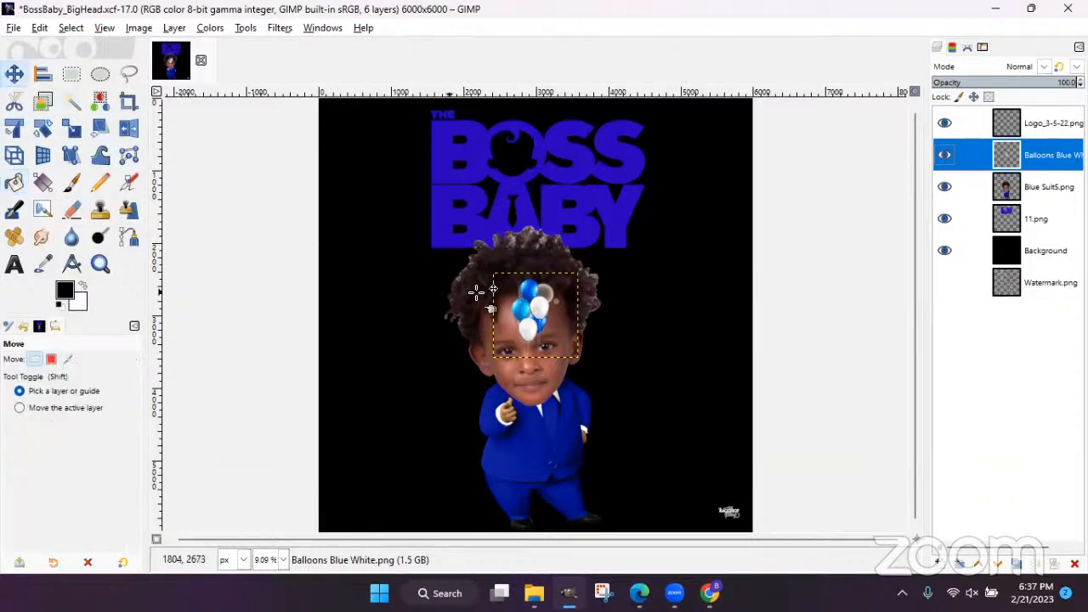
left_click_drag(542, 325, 368, 232)
- Scale the balloons proportionally to about 3959 px wide and move them to the left of the character
left_click(71, 129)
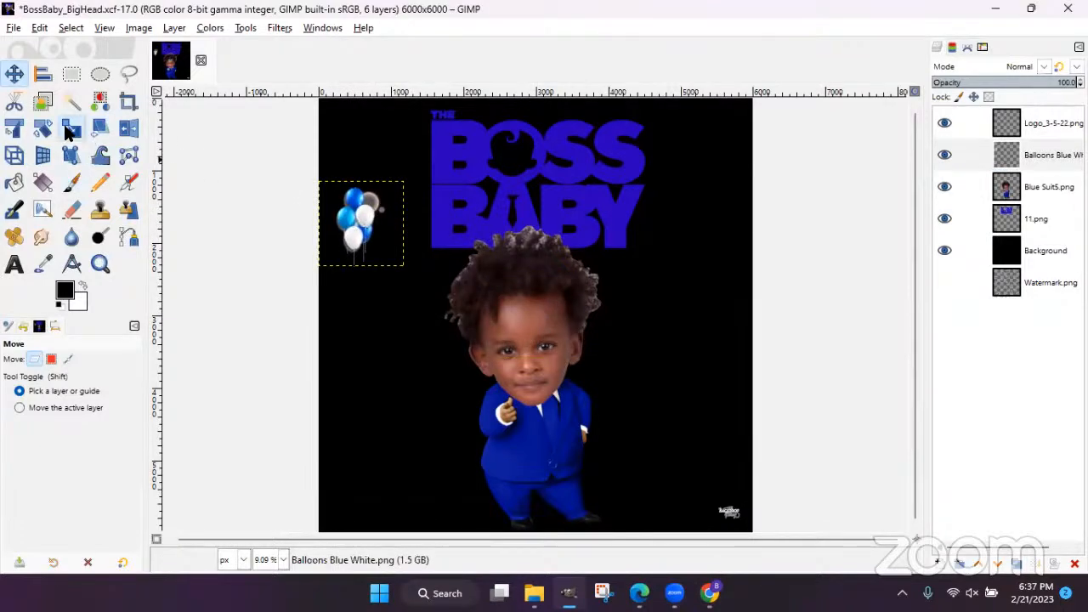
left_click_drag(428, 340, 596, 520)
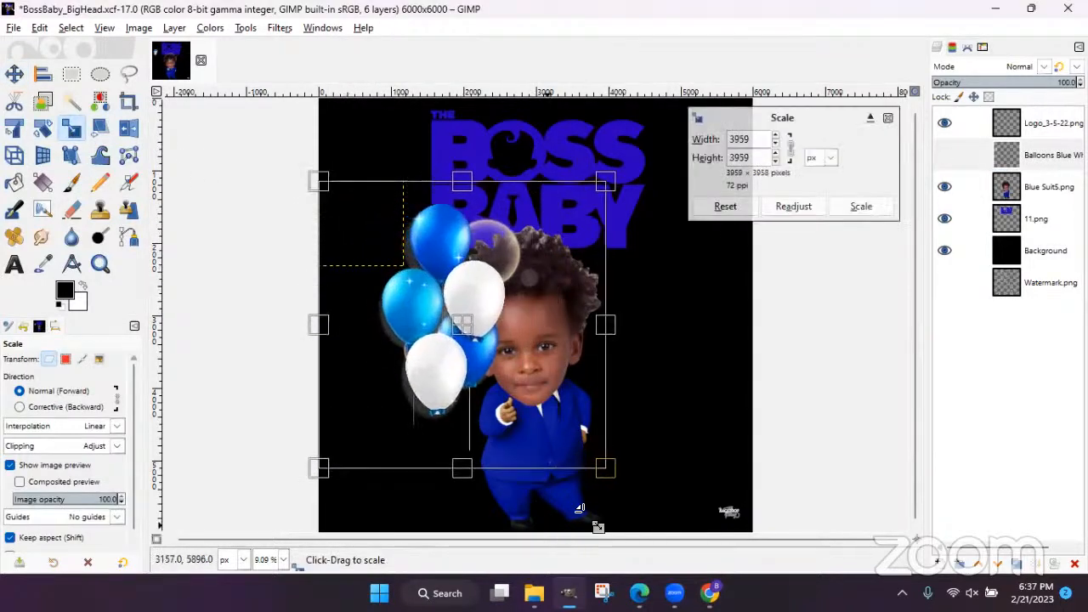
left_click(861, 205)
left_click(13, 74)
left_click_drag(432, 351, 367, 374)
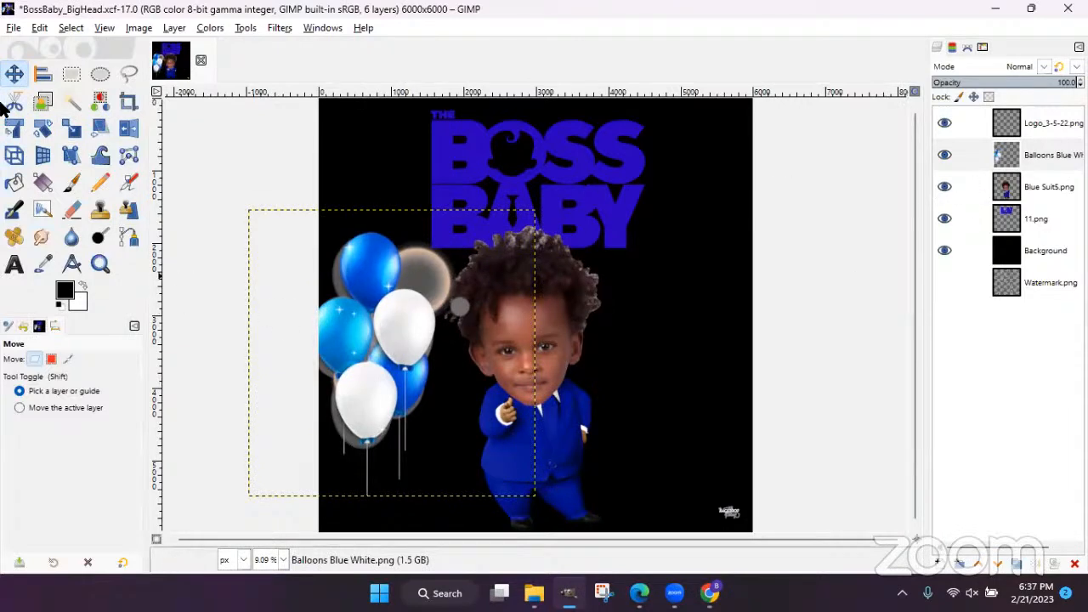
- Reduce the balloons proportionally to about 3063 px wide and reposition them between the canvas's left edge and the toddler's head
mouse_move(383, 315)
left_mouse_down()
mouse_move(395, 323)
mouse_move(384, 311)
mouse_move(391, 298)
left_mouse_up()
key("shift+s")
left_click_drag(537, 481, 485, 424)
left_click_drag(265, 440, 340, 387)
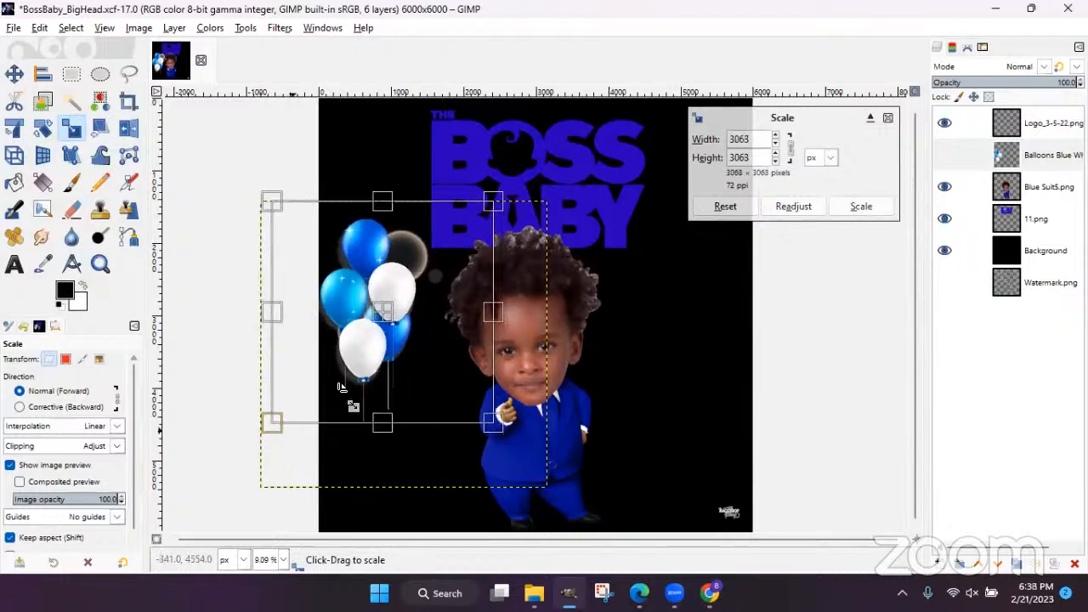
left_click(846, 206)
left_click(8, 75)
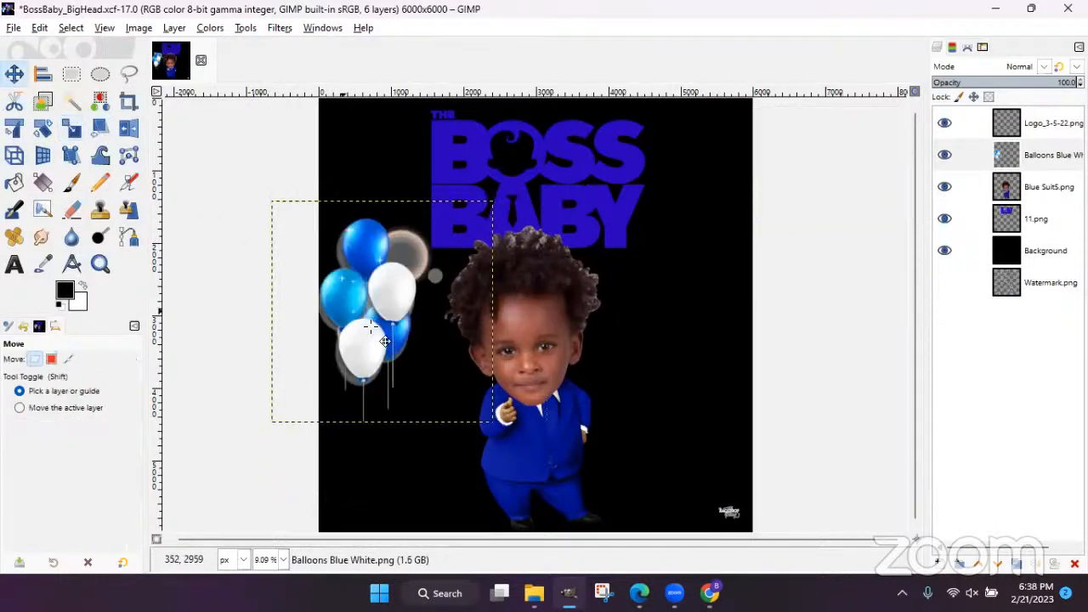
mouse_move(385, 340)
left_mouse_down()
mouse_move(387, 361)
mouse_move(379, 347)
left_mouse_up()
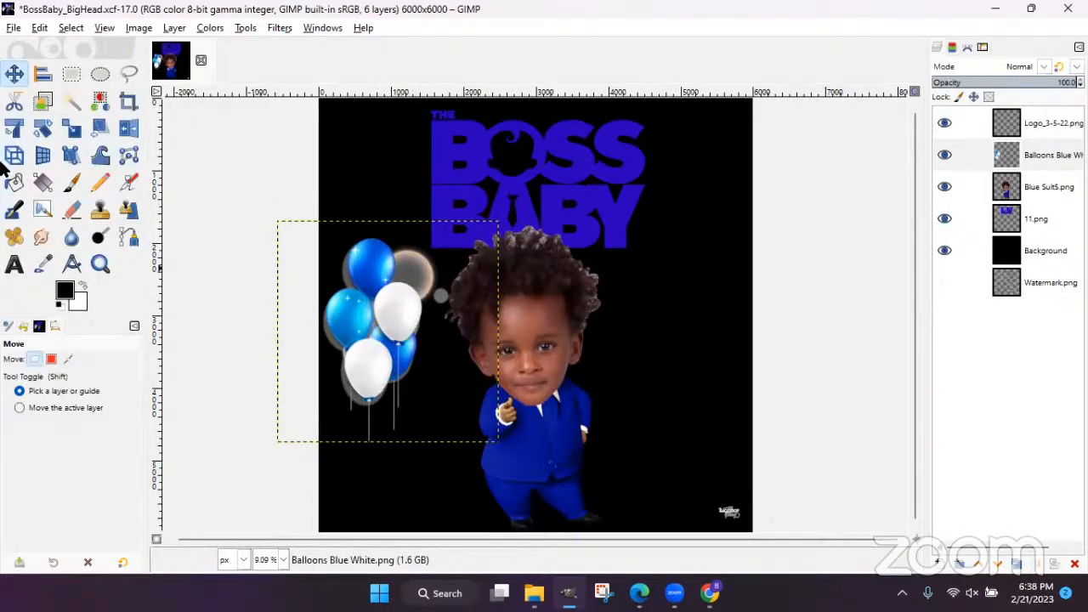
- Erase the small stray grey circle beside the balloons with the Eraser at size 317
left_click(51, 208)
left_click(64, 209)
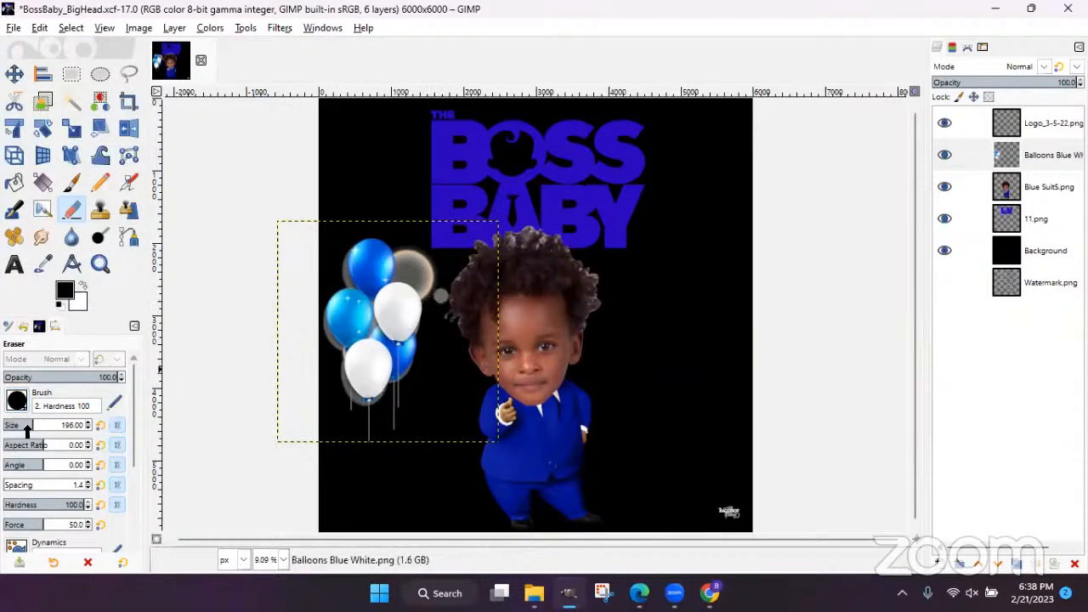
left_click_drag(32, 430, 60, 427)
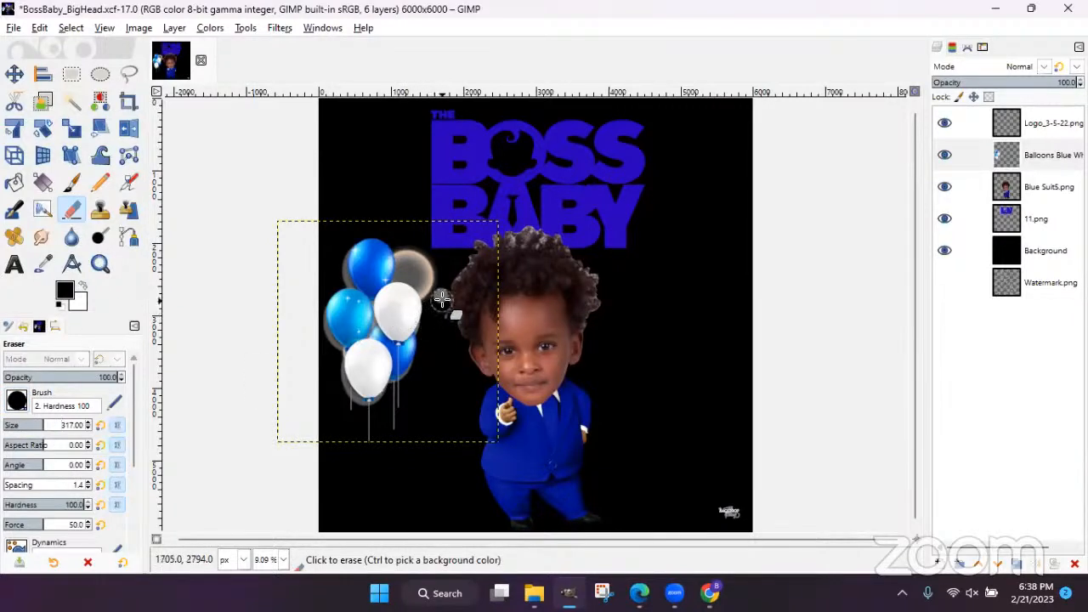
left_click(442, 299)
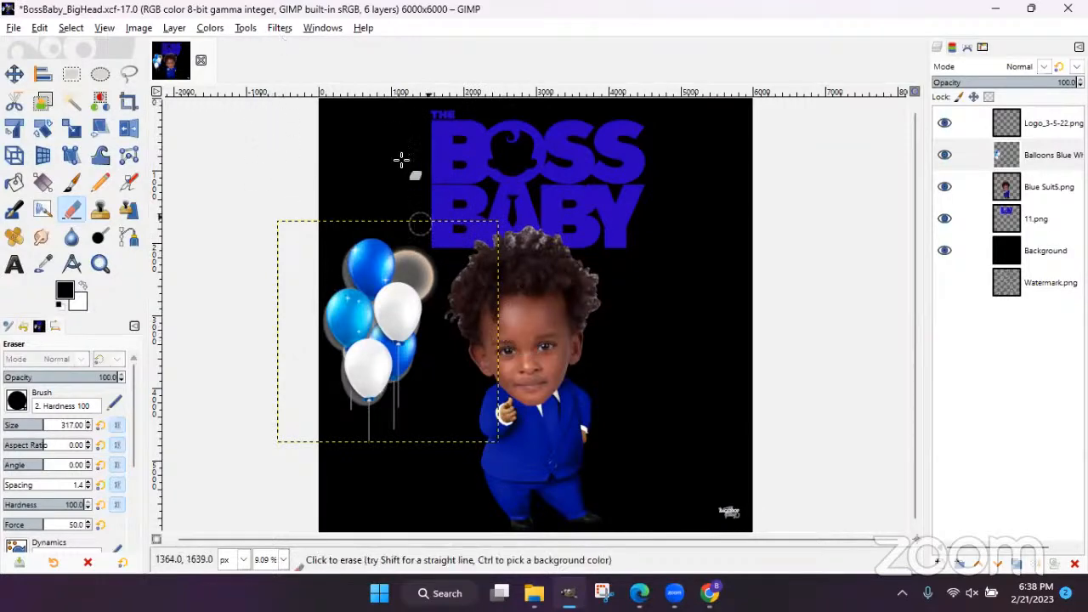
- Try darkening the whole balloon layer with Hue-Saturation at lightness -19.2 and saturation 18.0, and reset the adjustment values
left_click(210, 28)
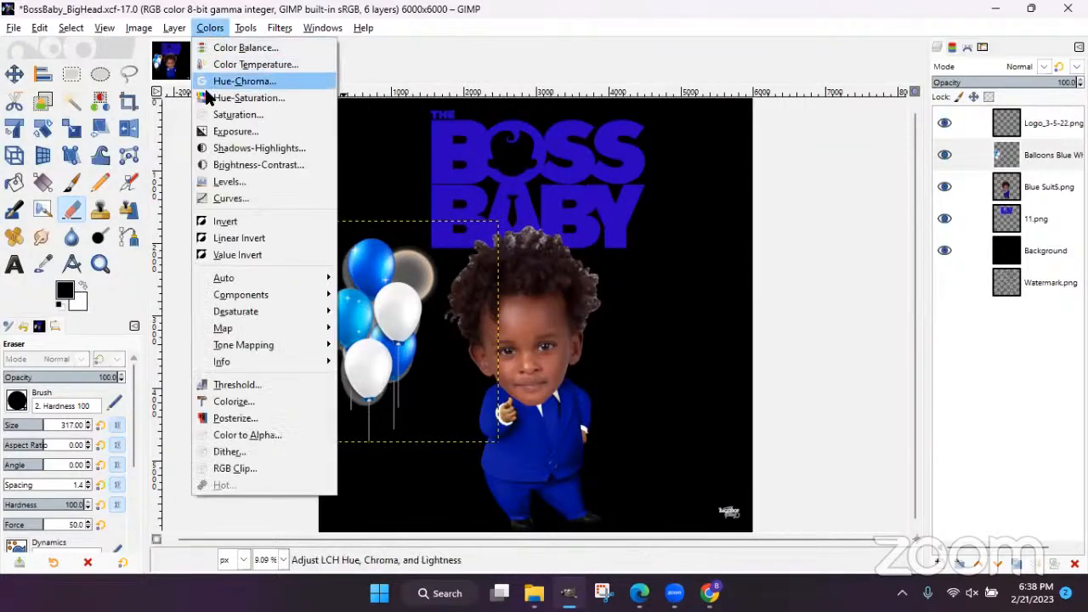
left_click(246, 97)
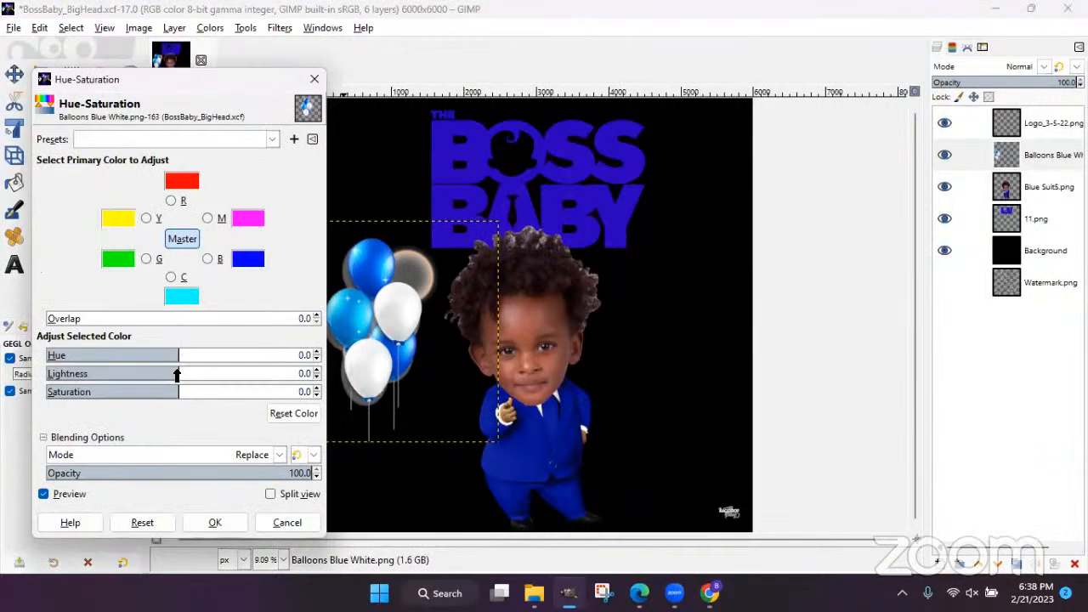
left_click_drag(179, 392, 145, 374)
left_click_drag(140, 375, 130, 375)
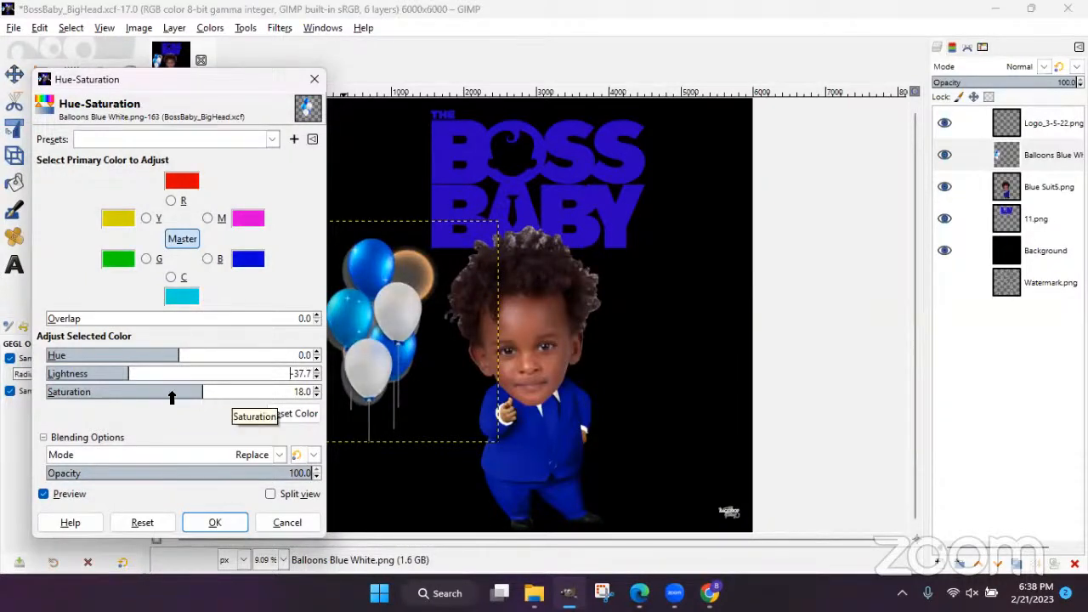
left_click(153, 379)
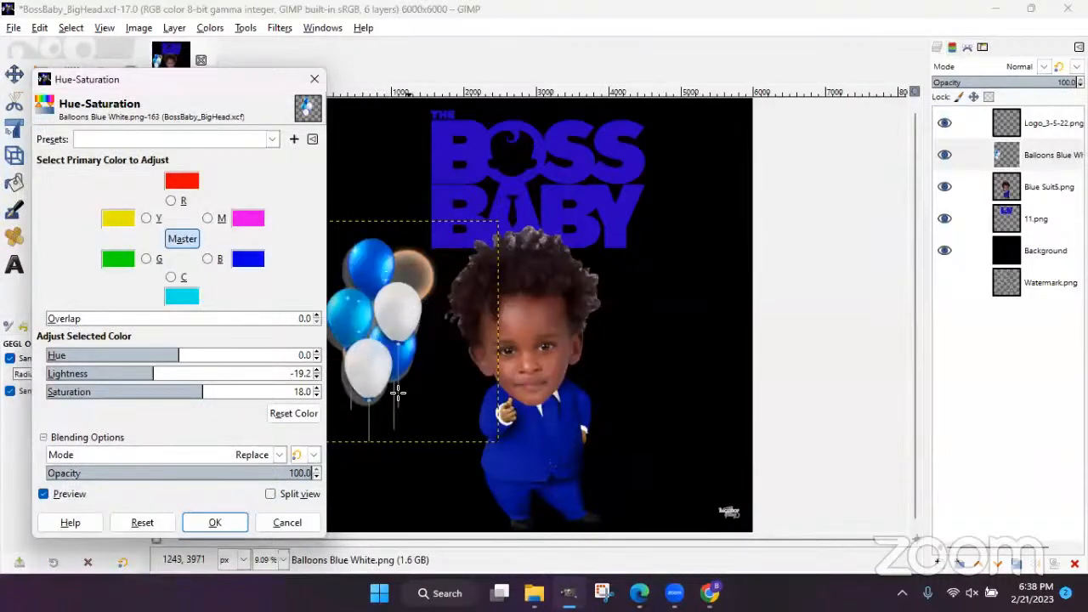
left_click(141, 522)
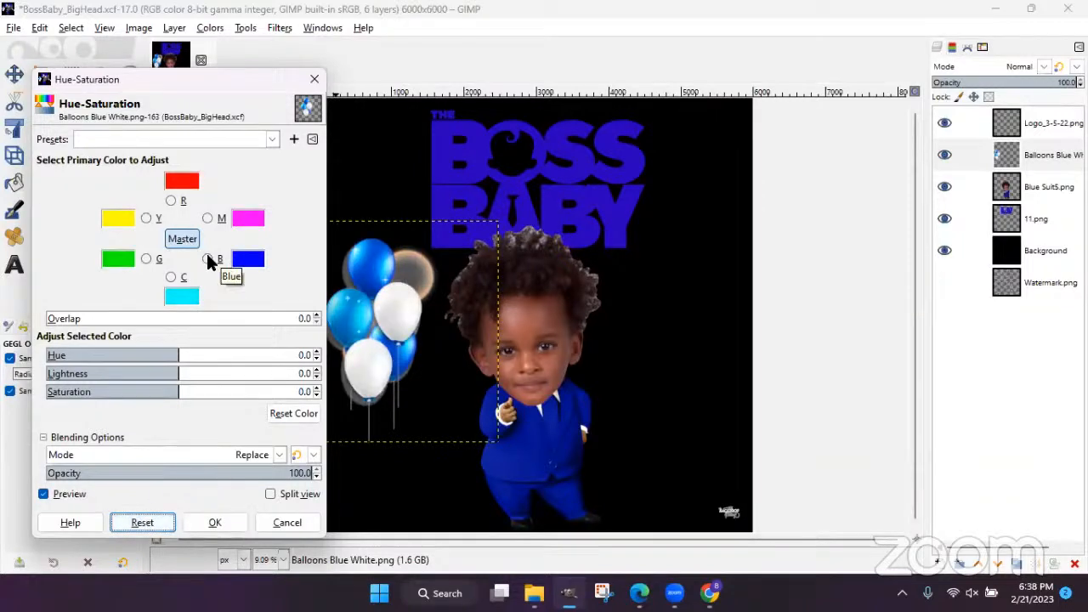
- Adjust only the balloons' blue range in Hue-Saturation, lowering lightness to -17.4 and strongly raising saturation, and apply it
left_click(208, 260)
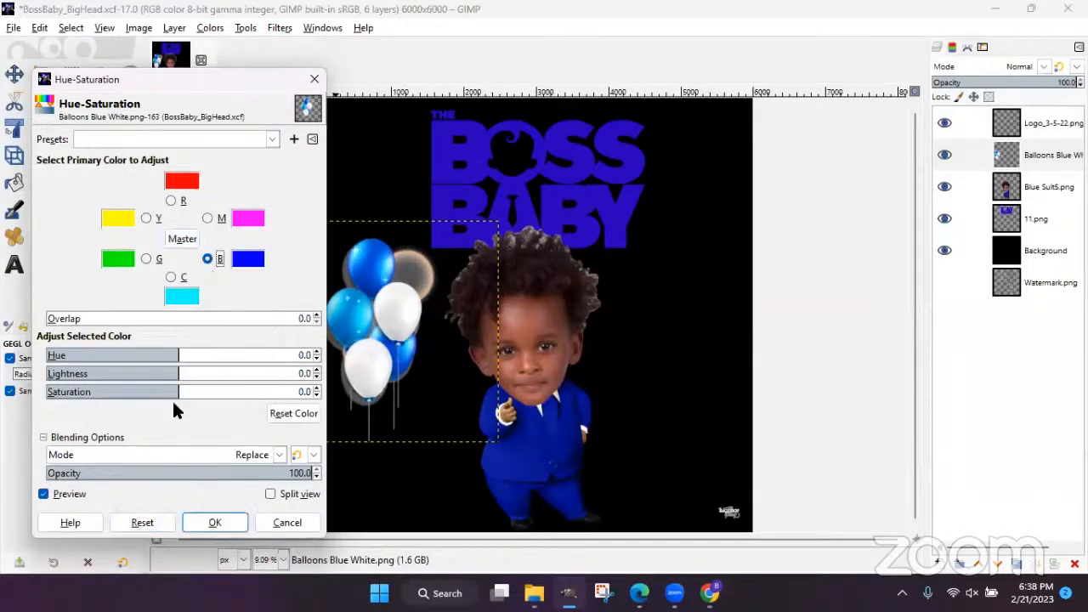
left_click_drag(177, 374, 123, 375)
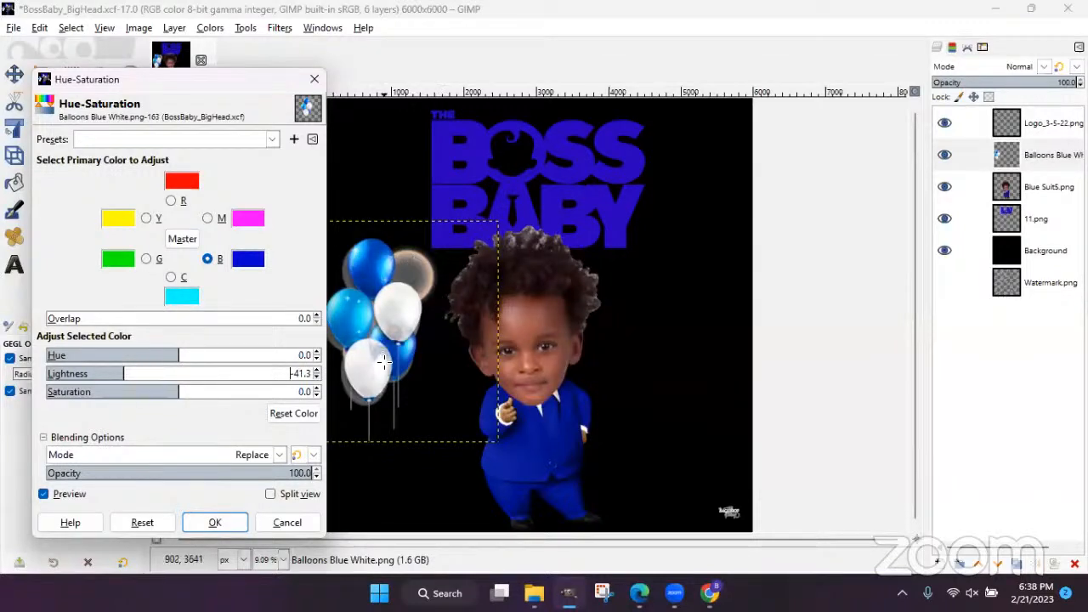
left_click_drag(129, 376, 224, 398)
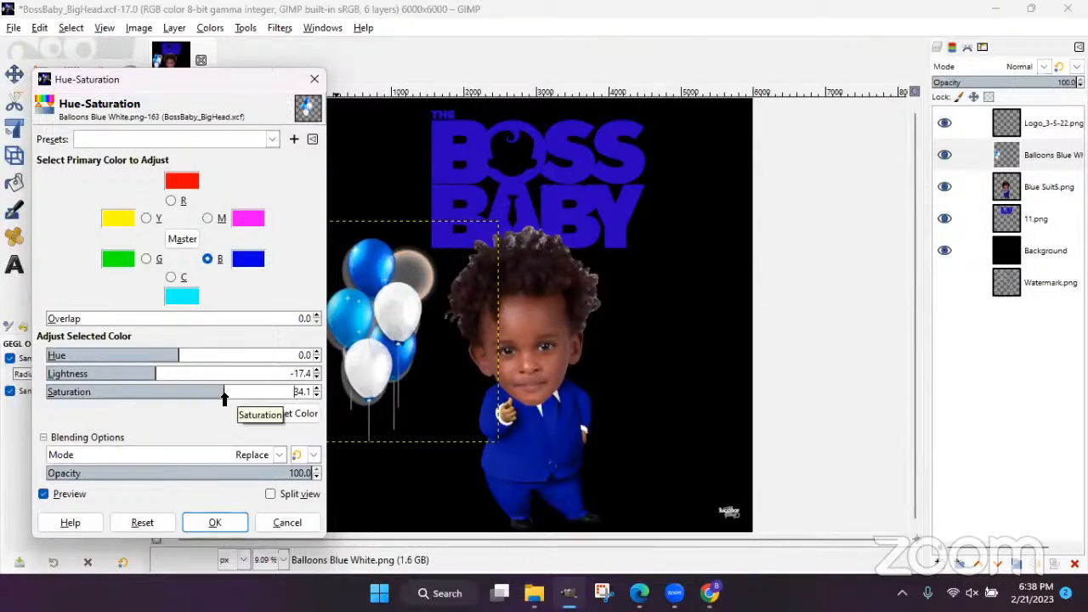
left_click_drag(221, 398, 260, 401)
left_click(212, 520)
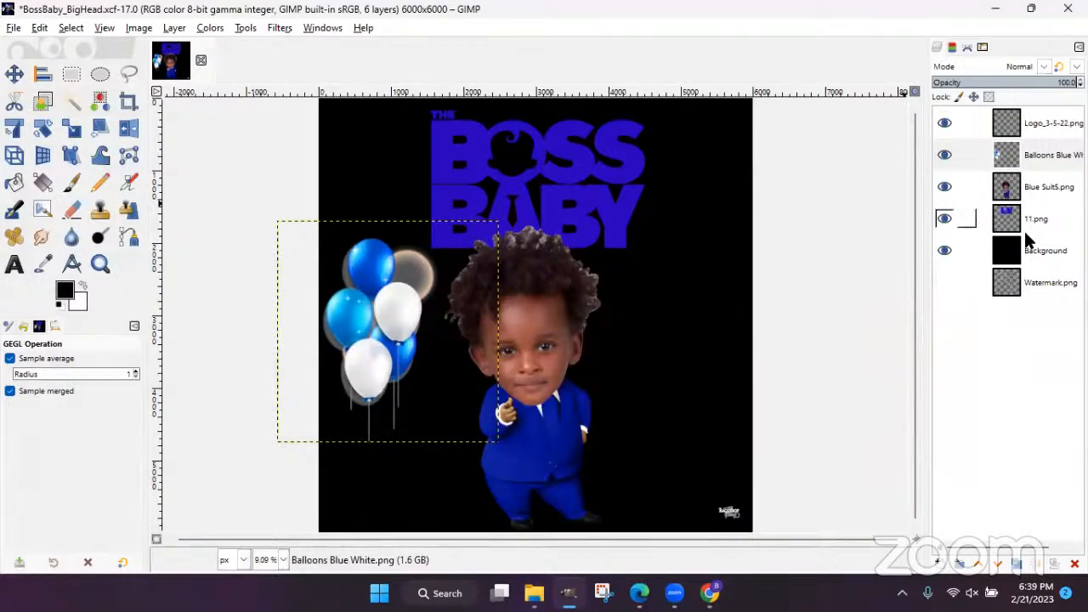
- Duplicate the Balloons Blue White.png layer and move the copy to the opposite side of the toddler character
right_click(1031, 145)
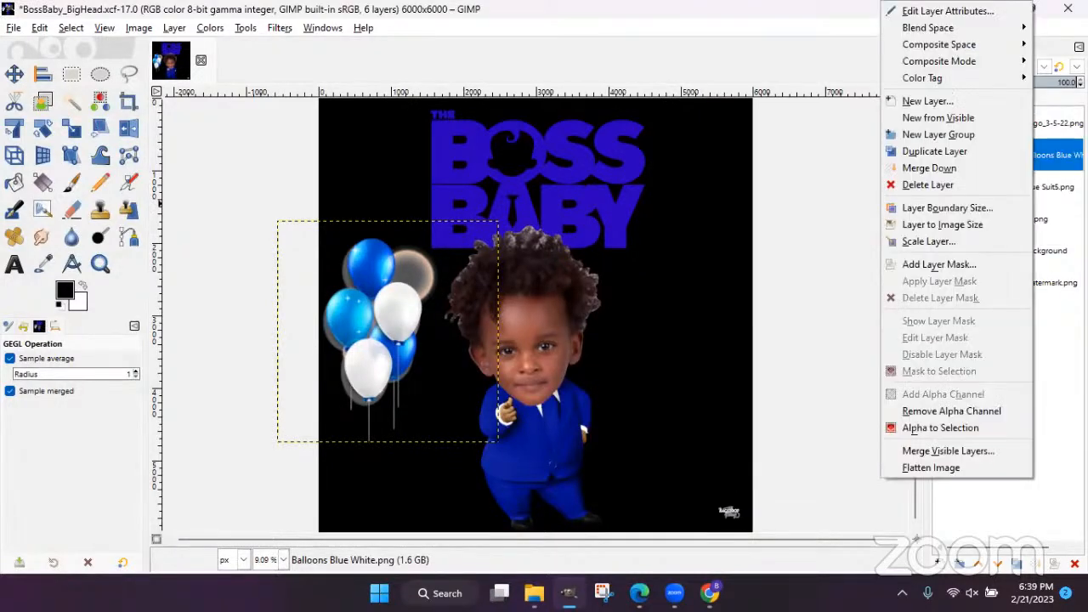
left_click(1044, 158)
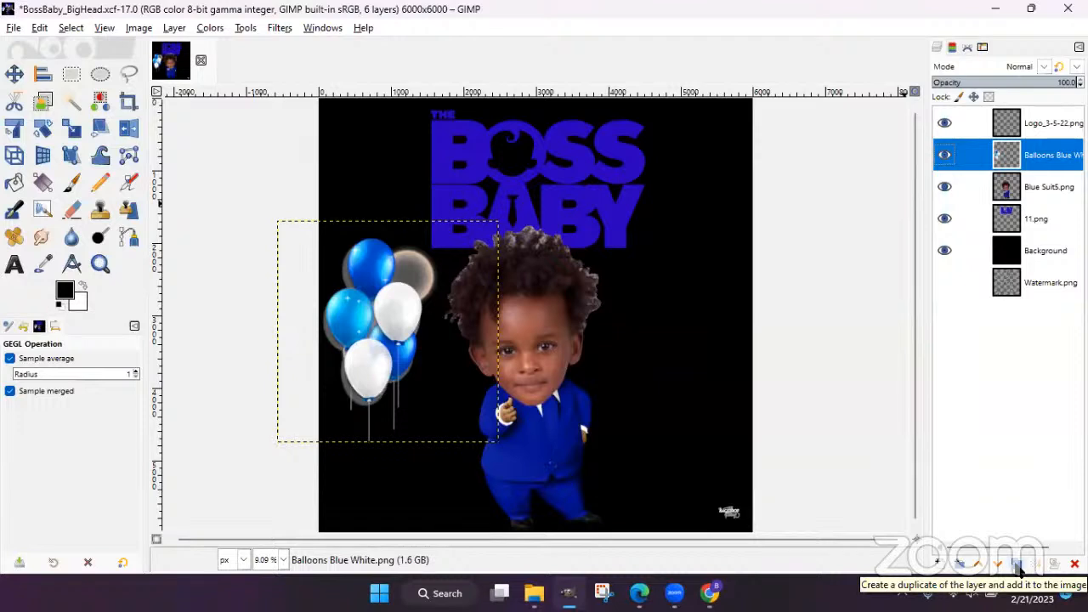
right_click(1062, 156)
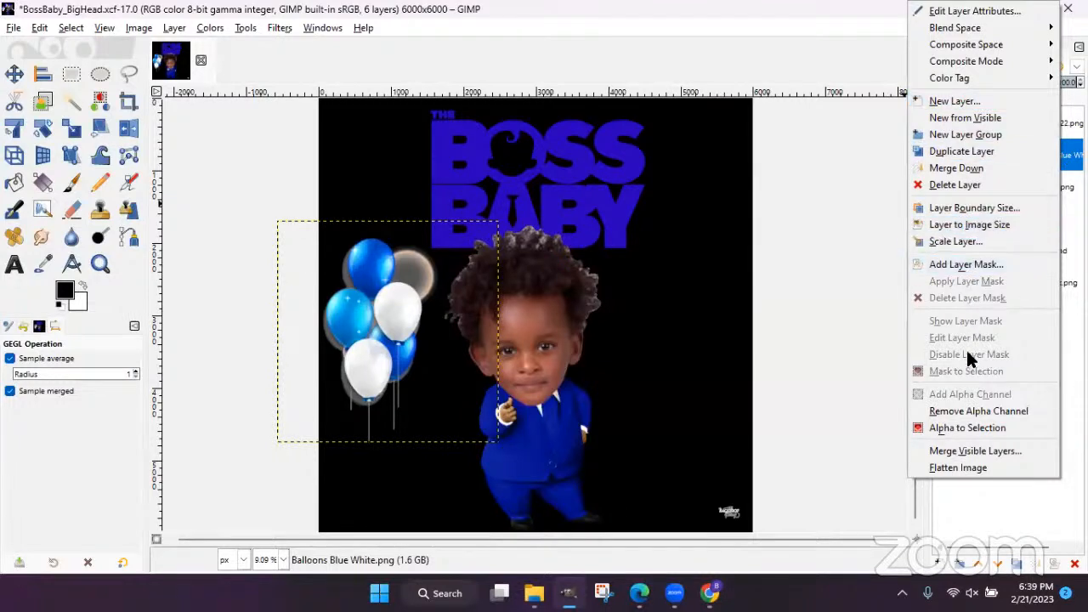
left_click(961, 153)
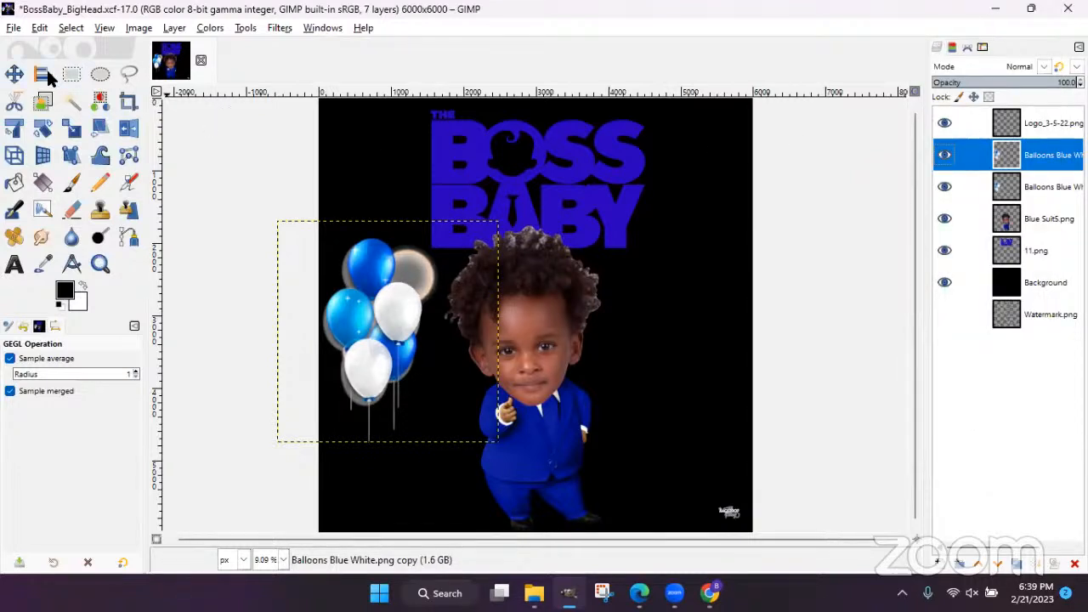
left_click(14, 74)
left_click(345, 310)
left_click_drag(345, 310, 656, 287)
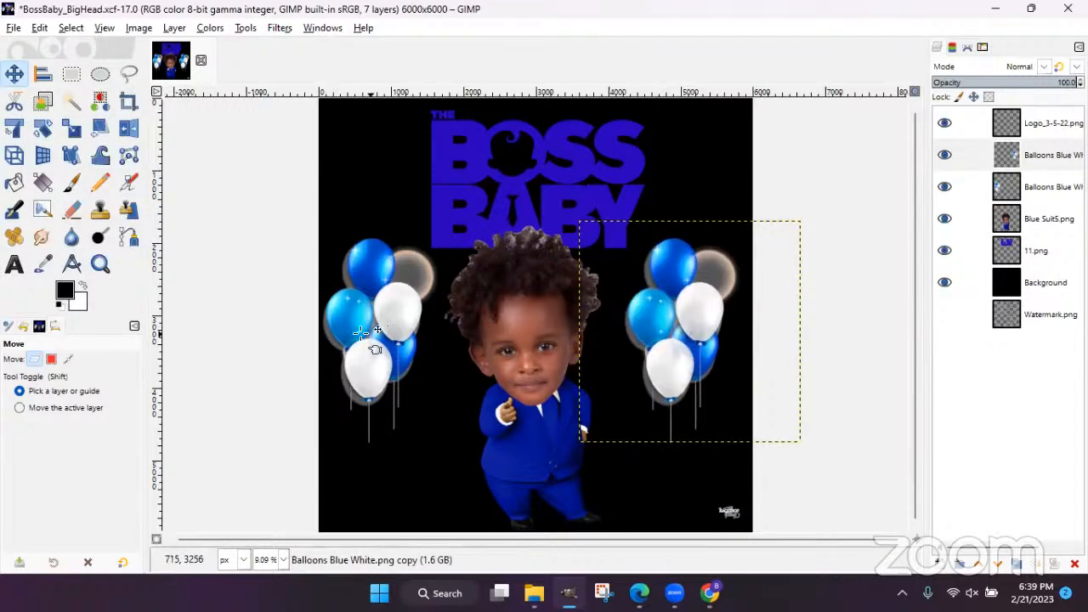
- Flip the copied balloons horizontally and shift them slightly inward from the canvas's right edge
left_click(132, 129)
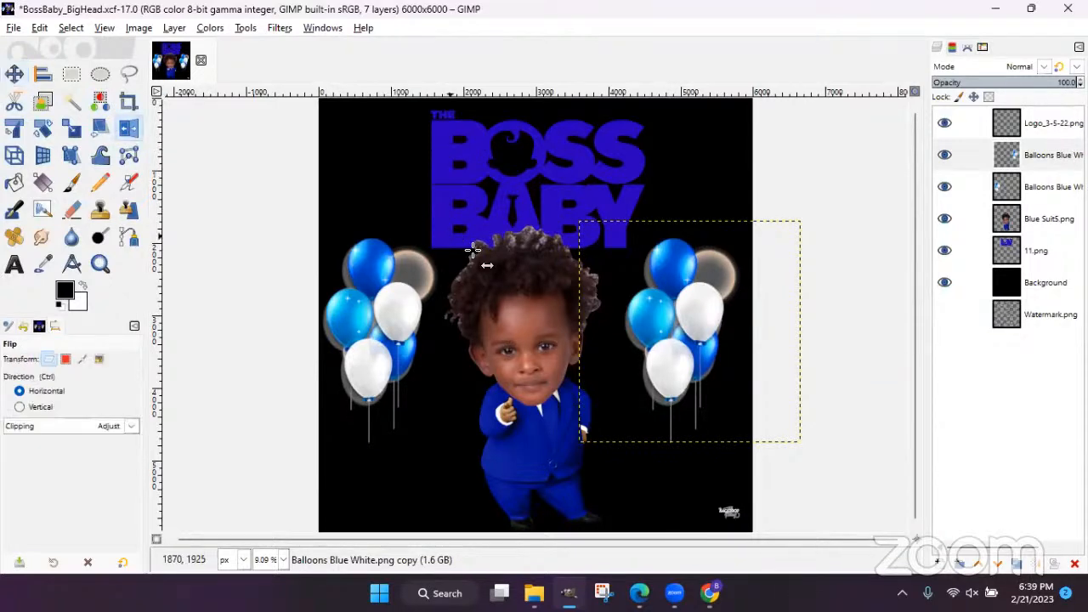
left_click(680, 318)
left_click(13, 73)
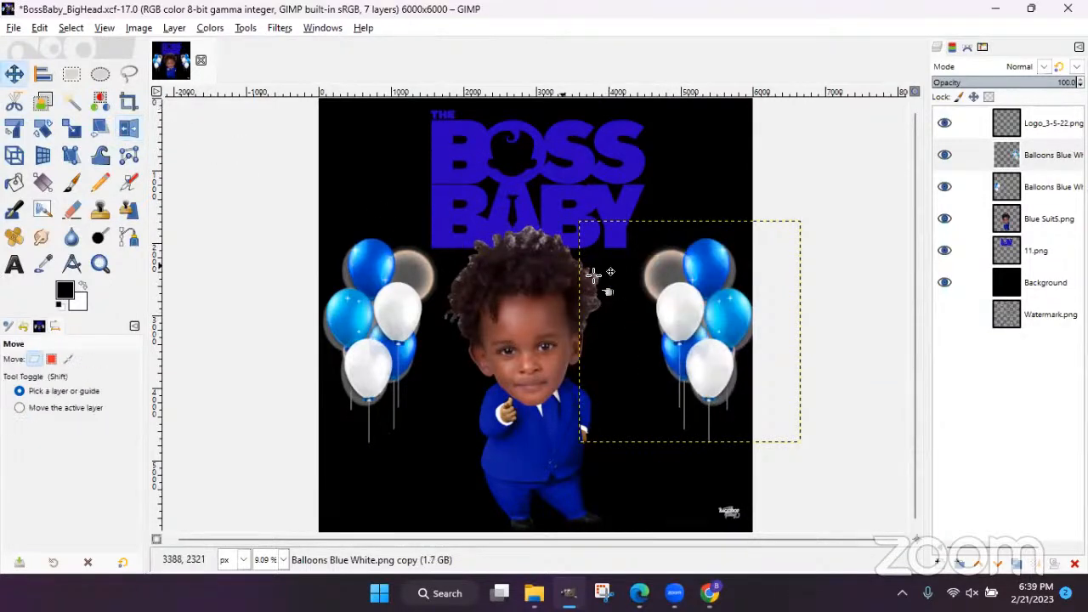
left_click_drag(650, 273, 636, 268)
left_click(690, 284)
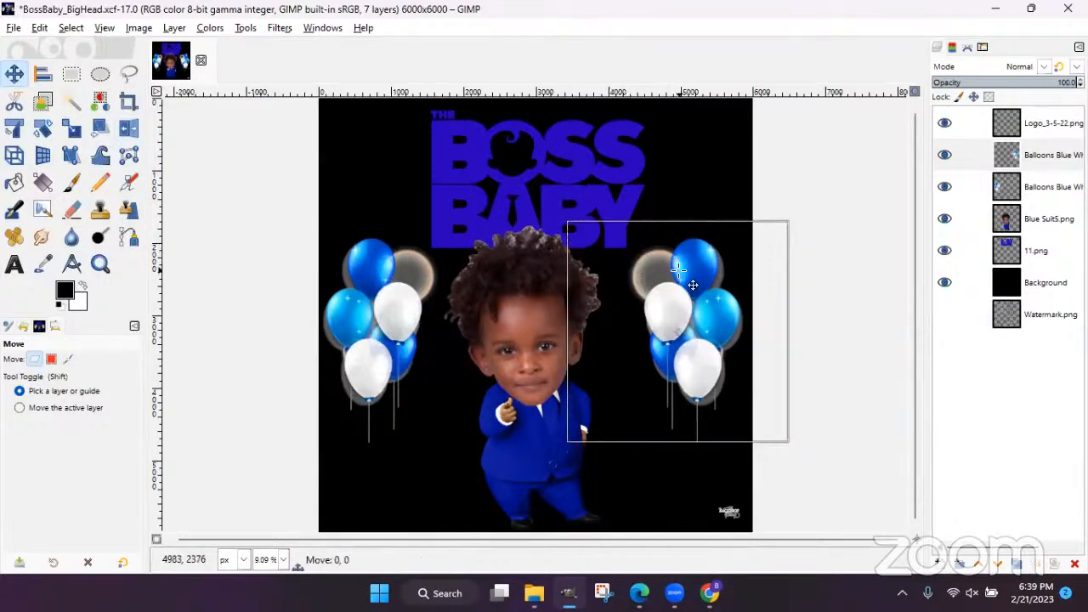
- Nudge the Blue Suit5.png character rightward and scale it proportionally to about two-thirds of its size
left_click_drag(546, 311, 553, 312)
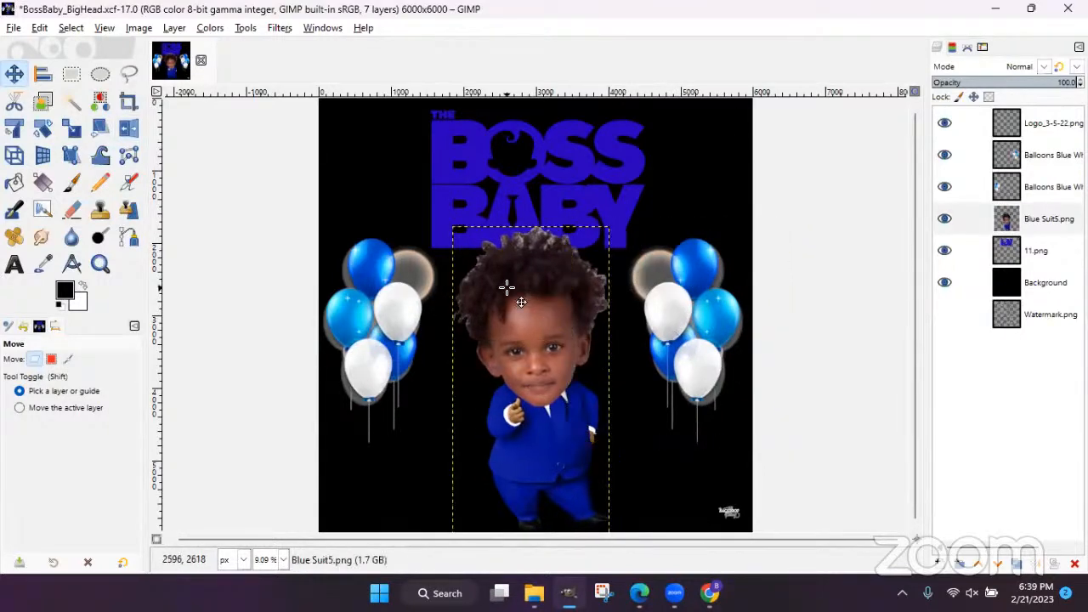
left_click(72, 127)
left_click_drag(484, 520, 593, 445)
left_click(861, 206)
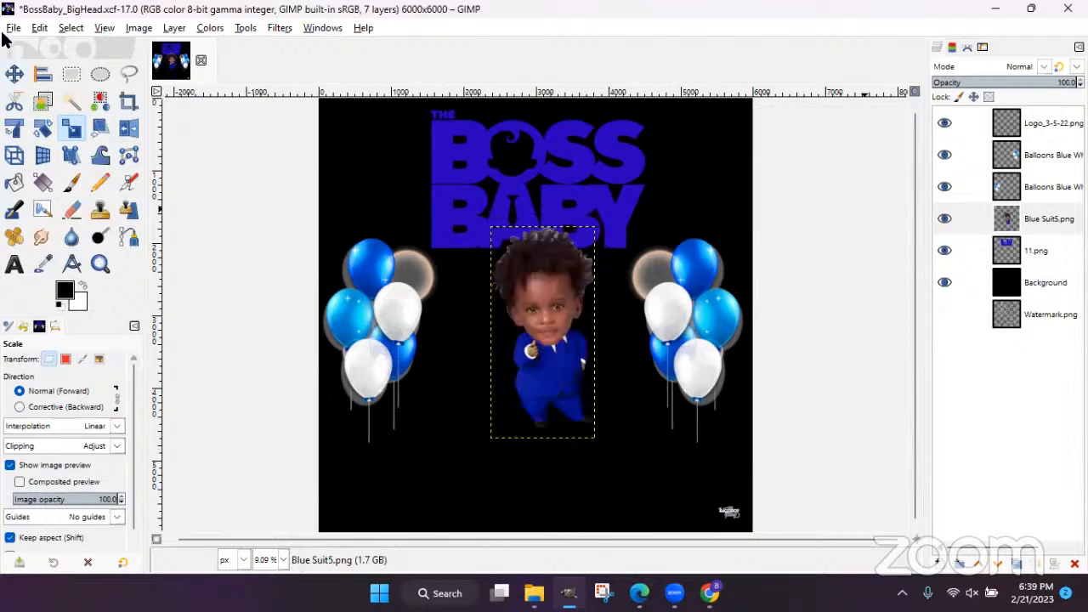
- Centre the Blue Suit5.png character horizontally on the canvas with the Alignment tool
left_click(41, 76)
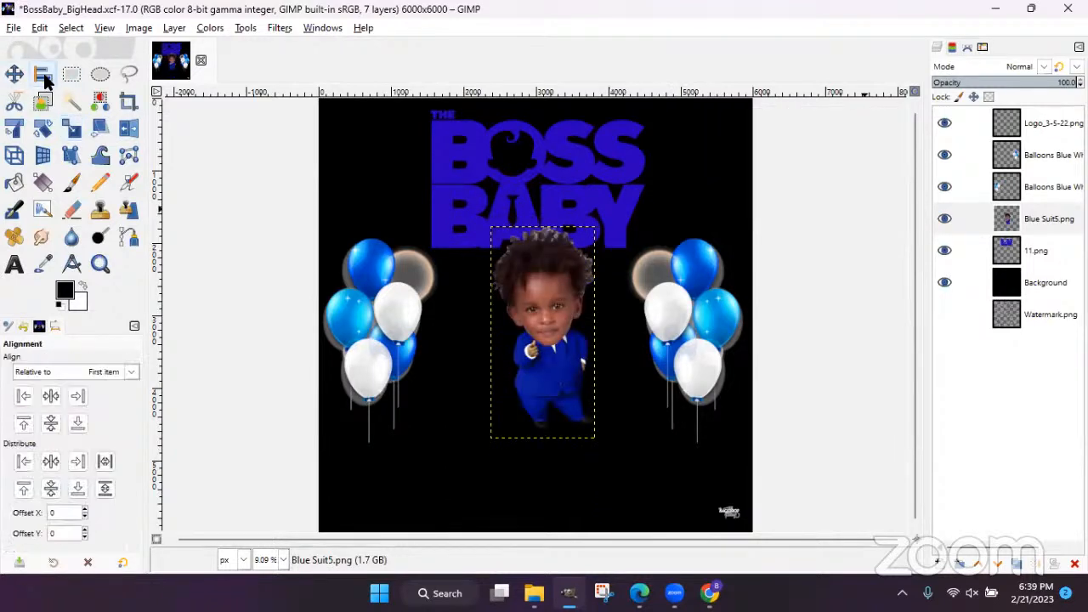
left_click(576, 296)
left_click(508, 316)
left_click(47, 401)
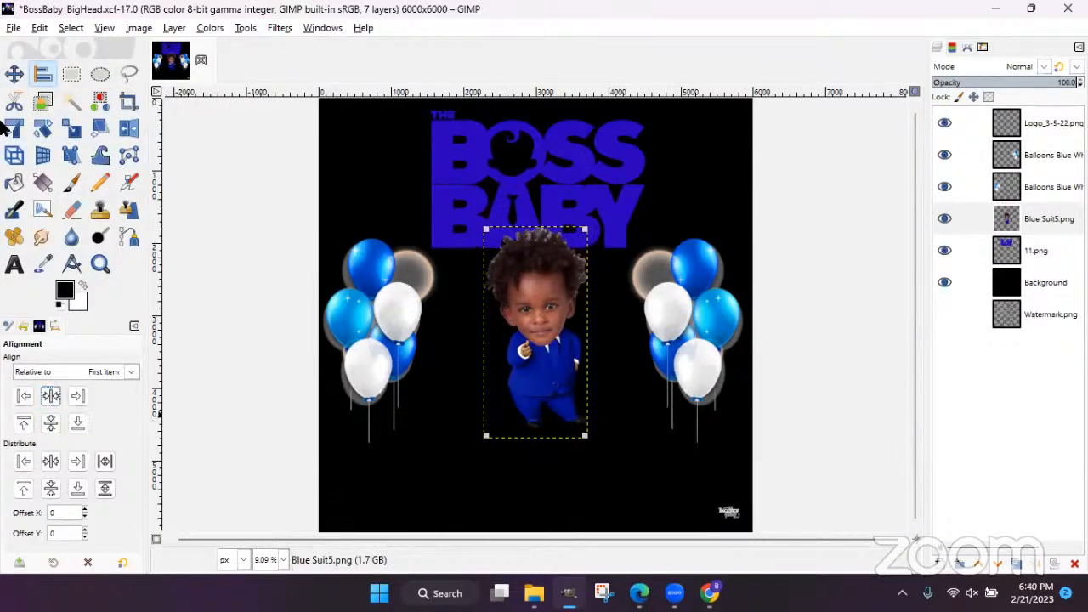
- Move both balloon bunches inward and slightly down so they flank the reduced character closely
left_click(17, 75)
left_click_drag(379, 325, 417, 337)
left_click_drag(707, 316, 675, 325)
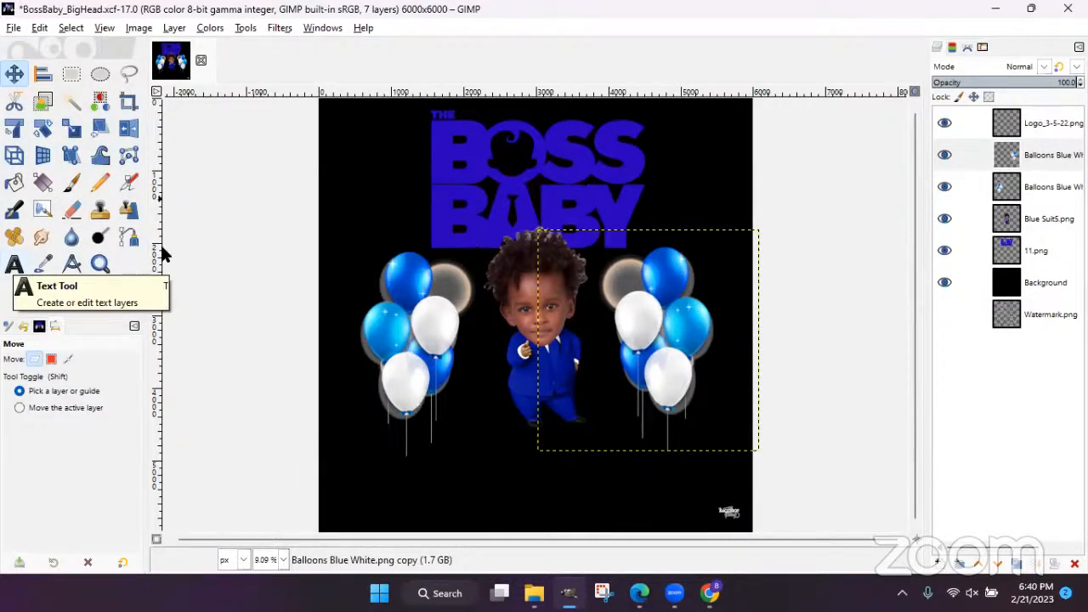
- Crop the copied balloon layer and the original Balloons Blue White.png layer to their content
left_click(1050, 127)
left_click(1051, 153)
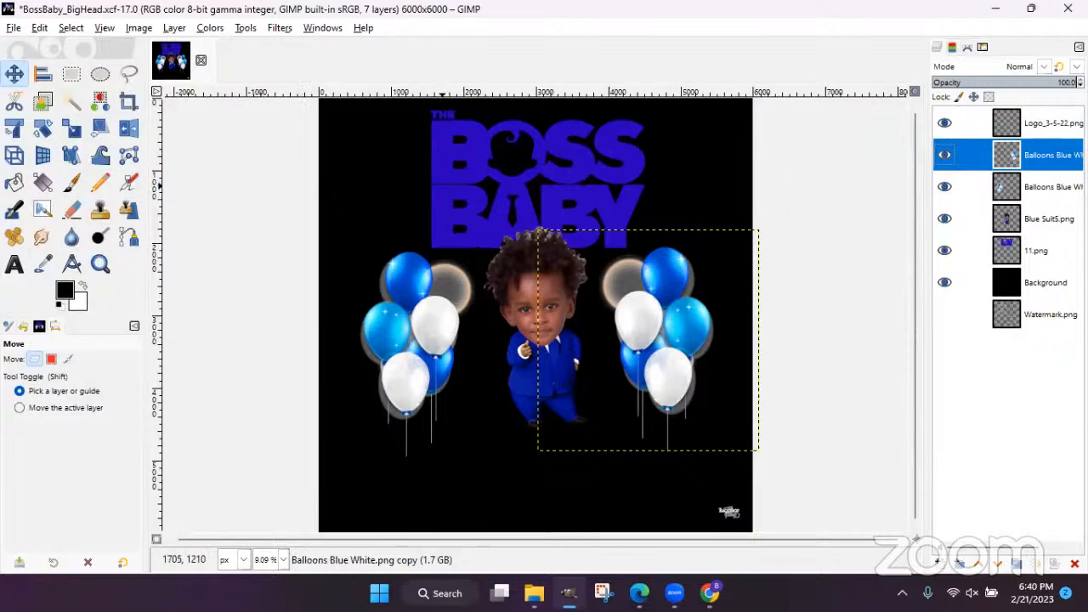
left_click(173, 28)
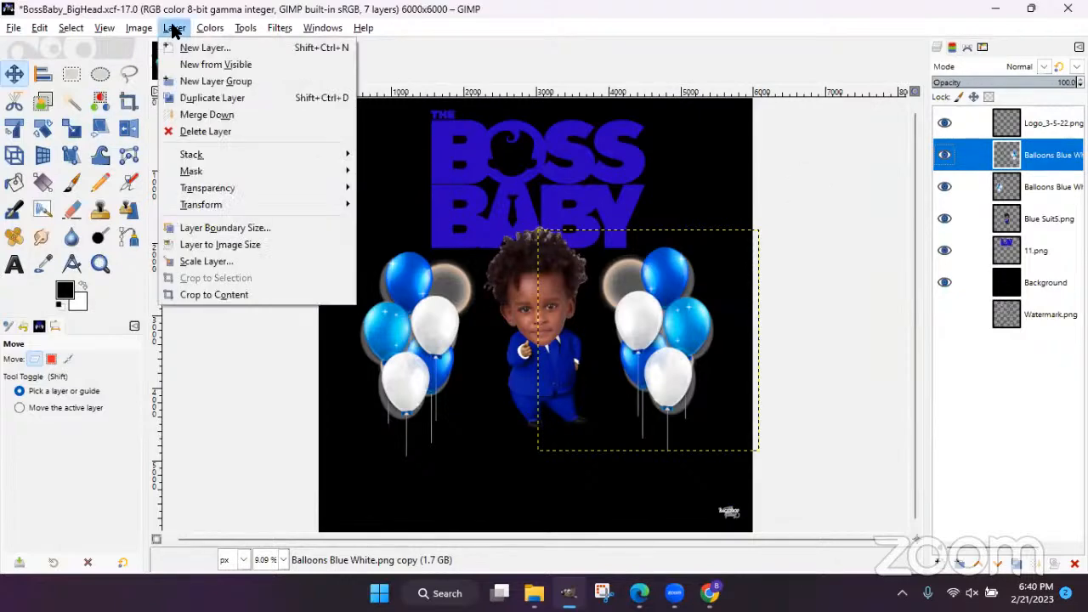
left_click(243, 295)
left_click(1029, 194)
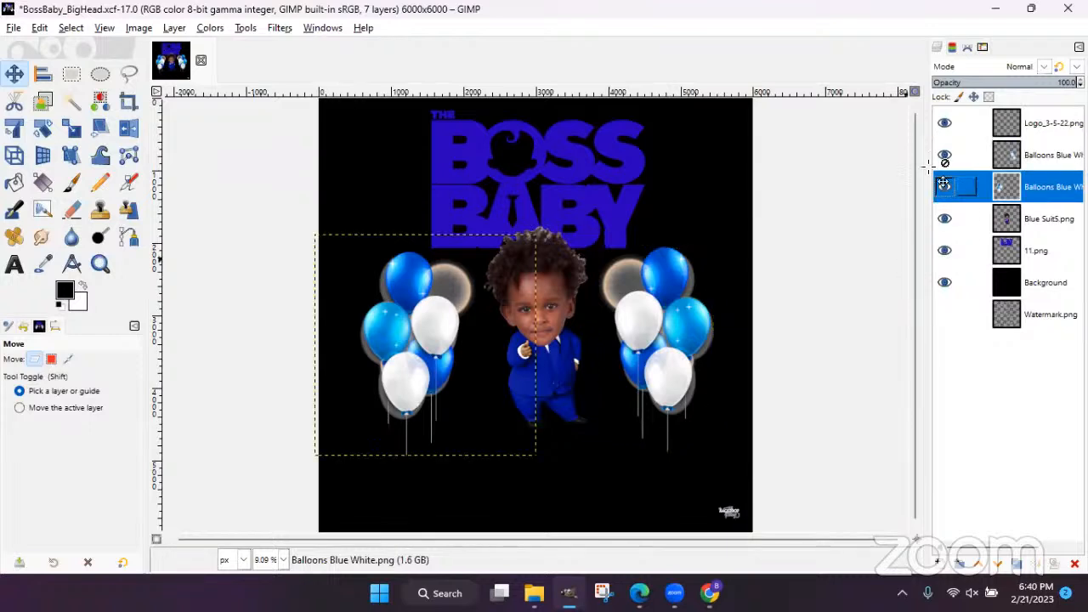
left_click(174, 28)
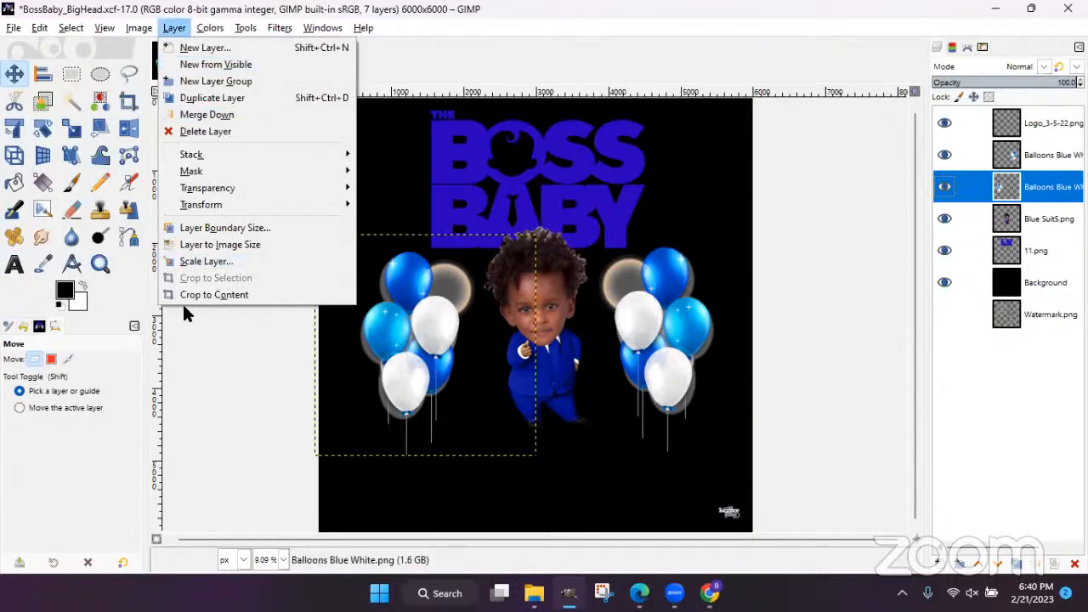
left_click(184, 294)
- Crop the Boss Baby title layer, 11.png, to its content
left_click(1024, 218)
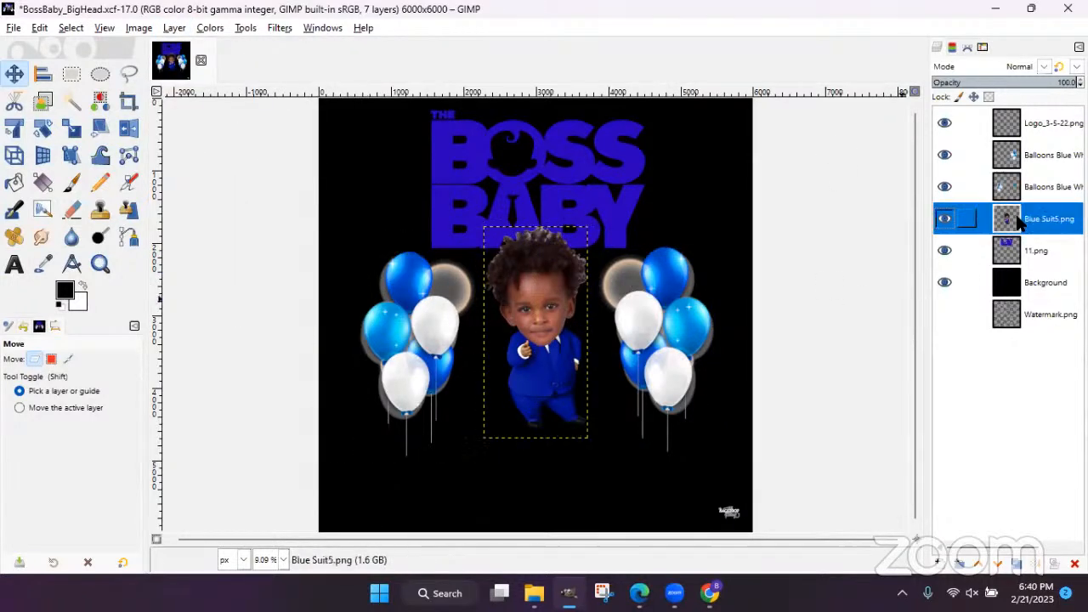
left_click(1028, 251)
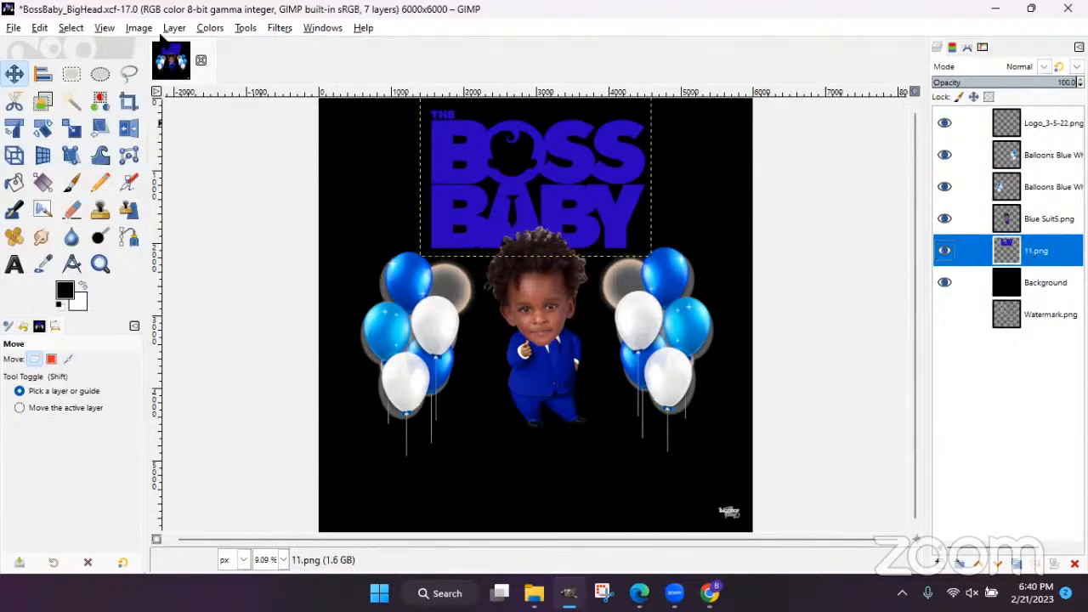
left_click(173, 28)
left_click(221, 294)
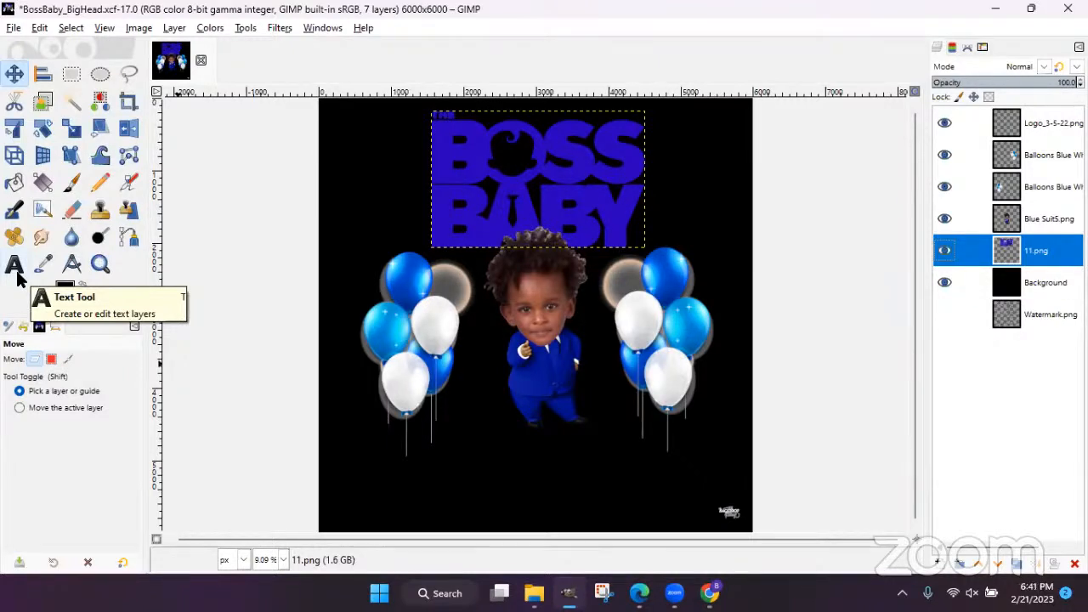
- Set the Text tool's font to Back to Black Demo
left_click(14, 265)
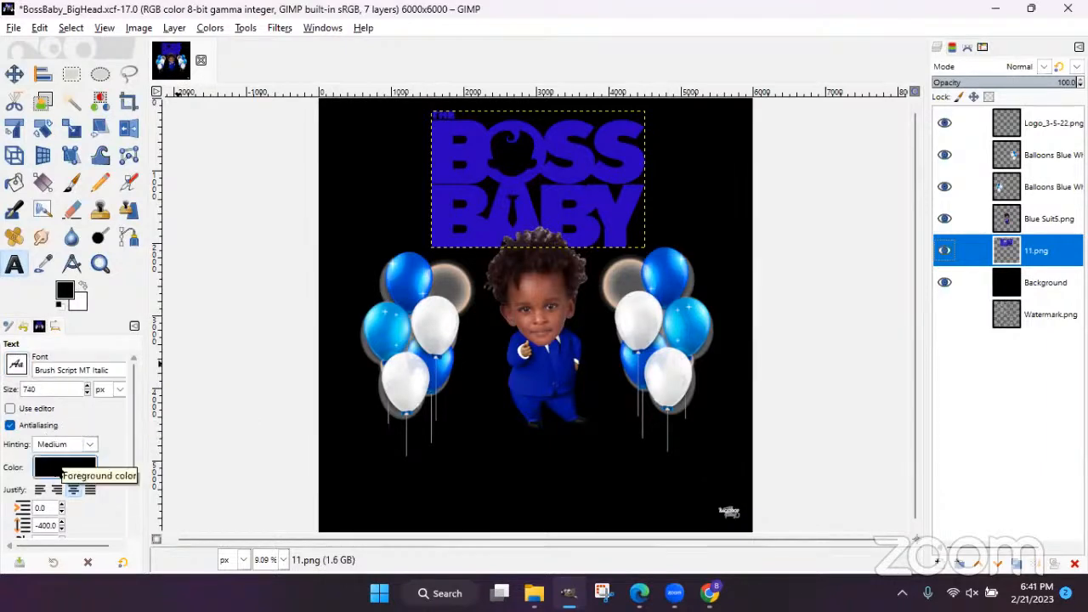
scroll(61, 469, "down", 4)
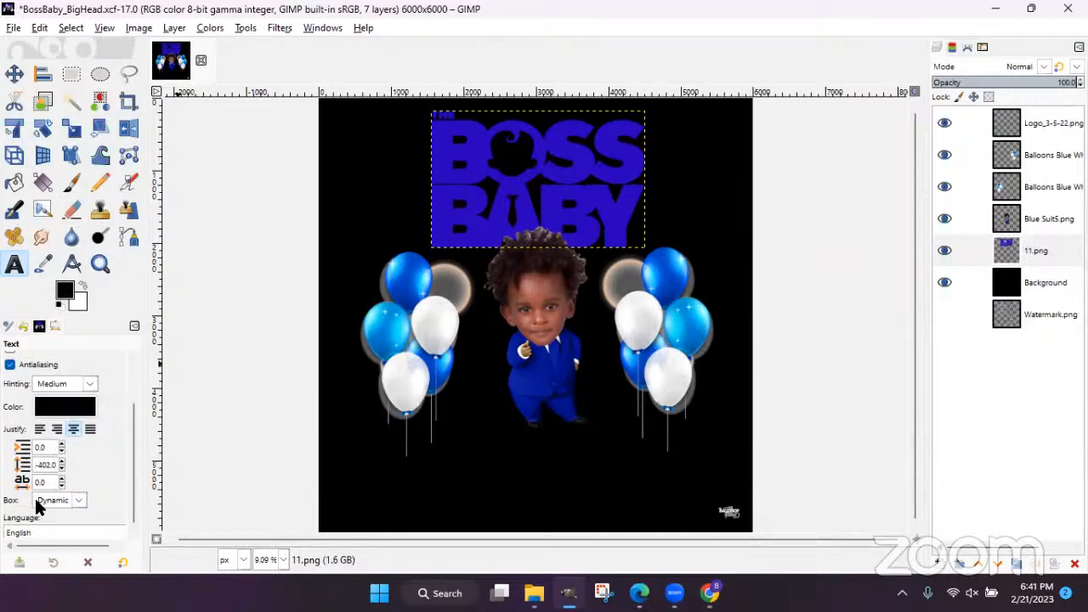
scroll(78, 440, "up", 5)
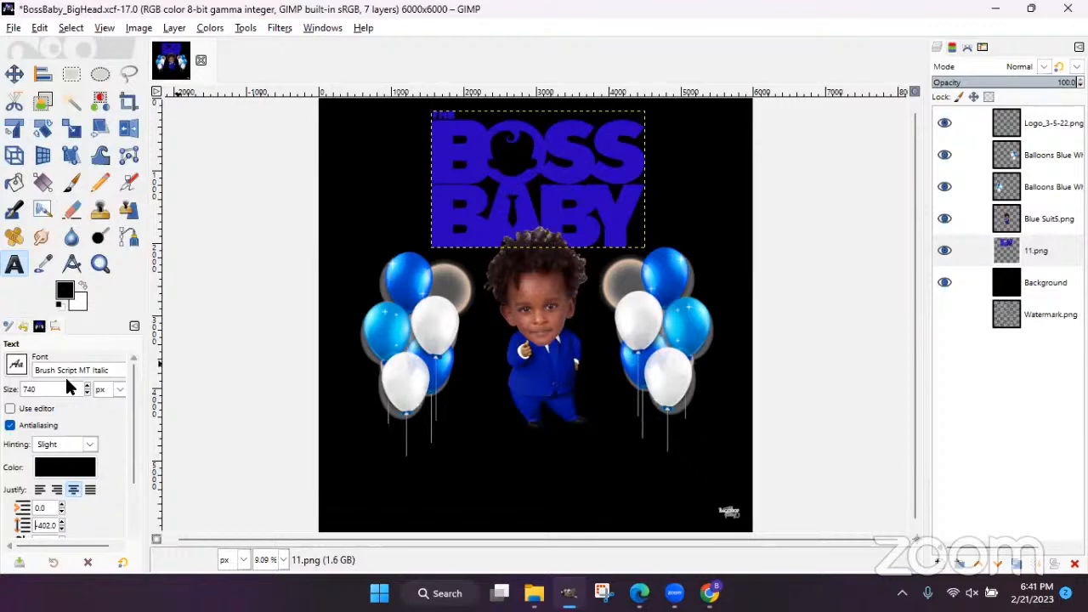
left_click(15, 367)
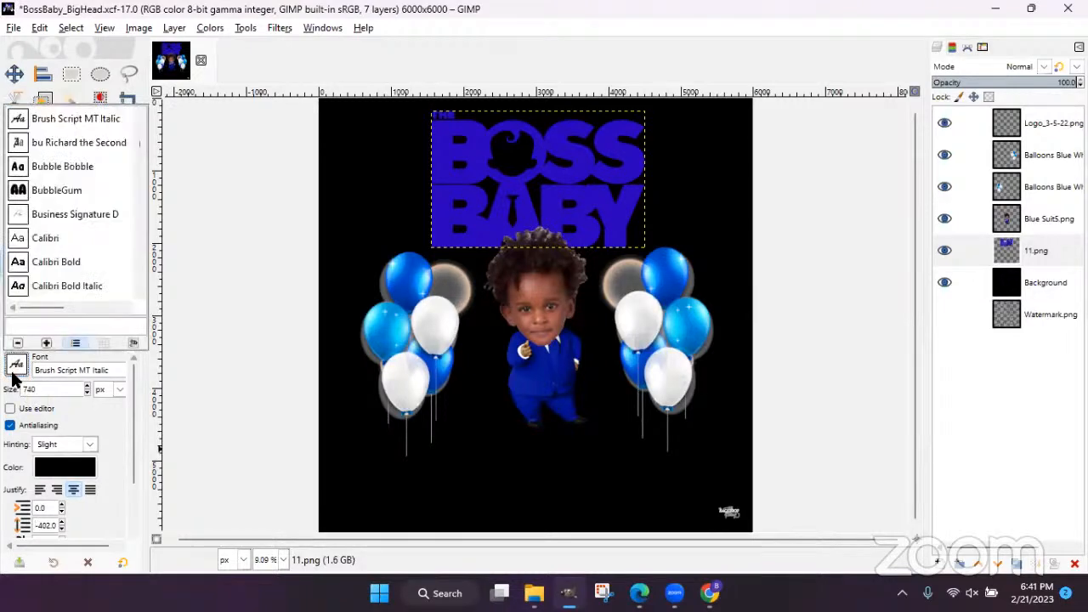
left_click(14, 368)
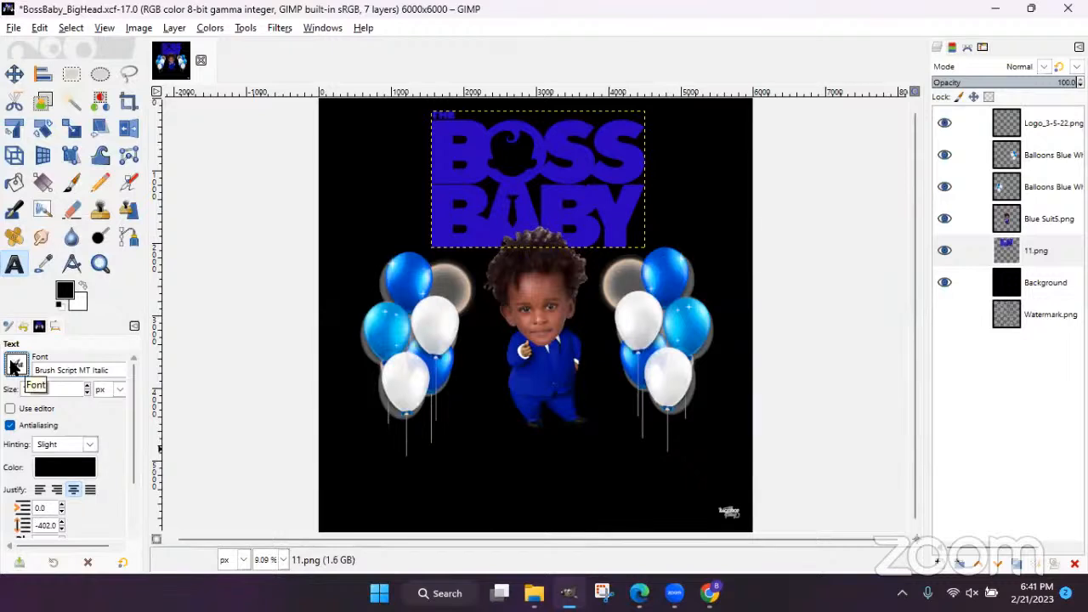
left_click(14, 367)
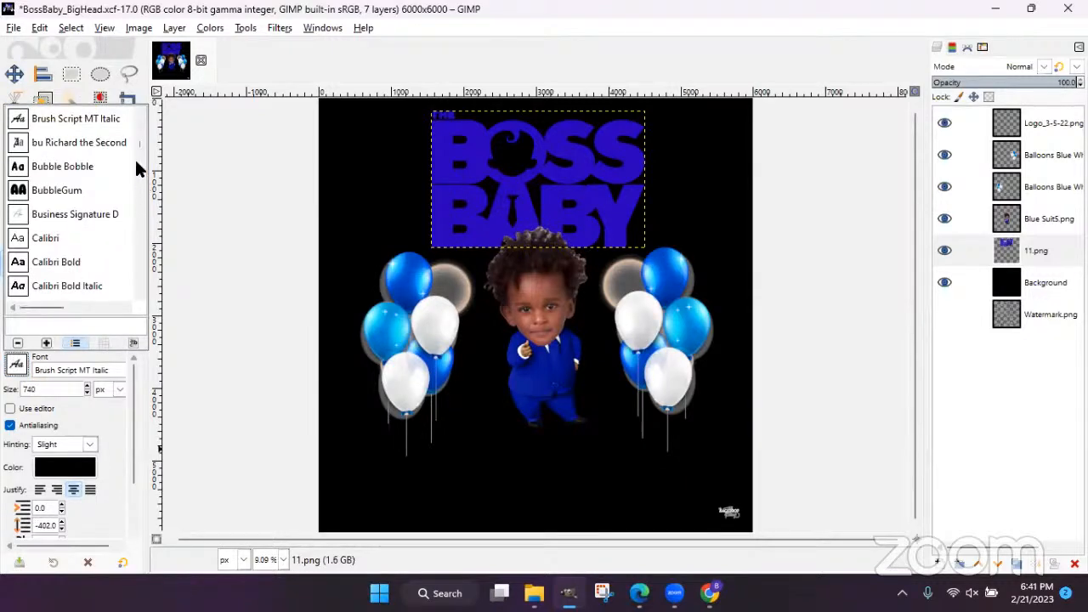
left_click_drag(136, 140, 139, 107)
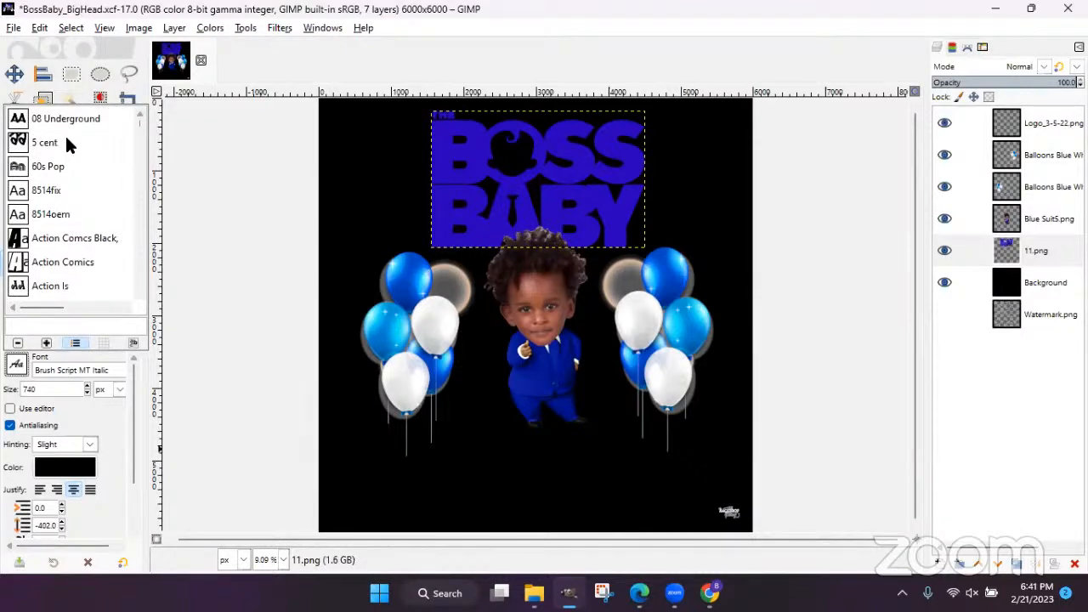
scroll(67, 144, "down", 6)
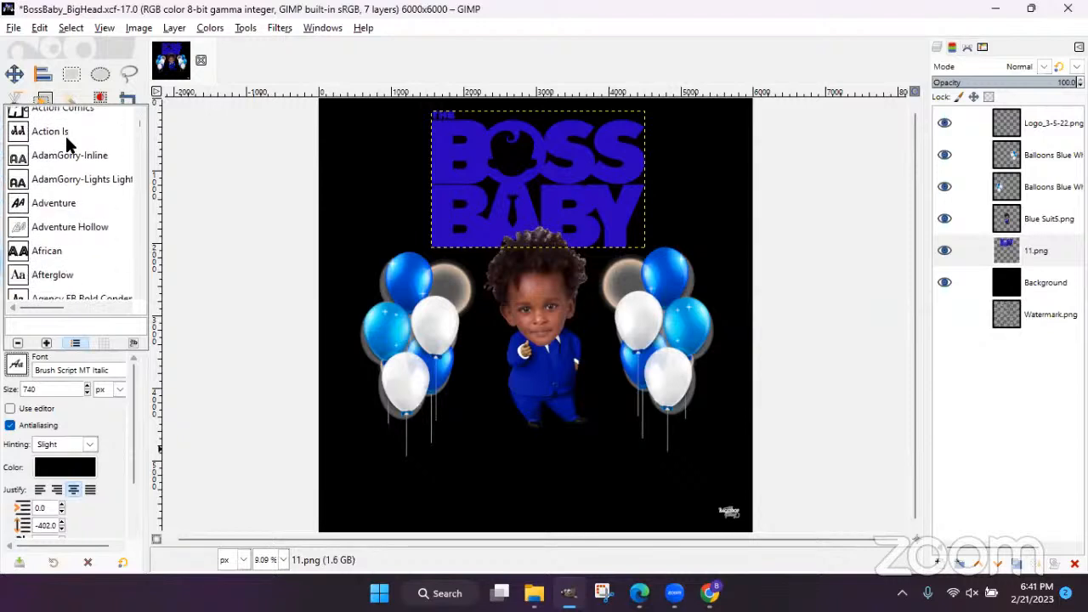
scroll(67, 144, "up", 1)
scroll(68, 145, "down", 1)
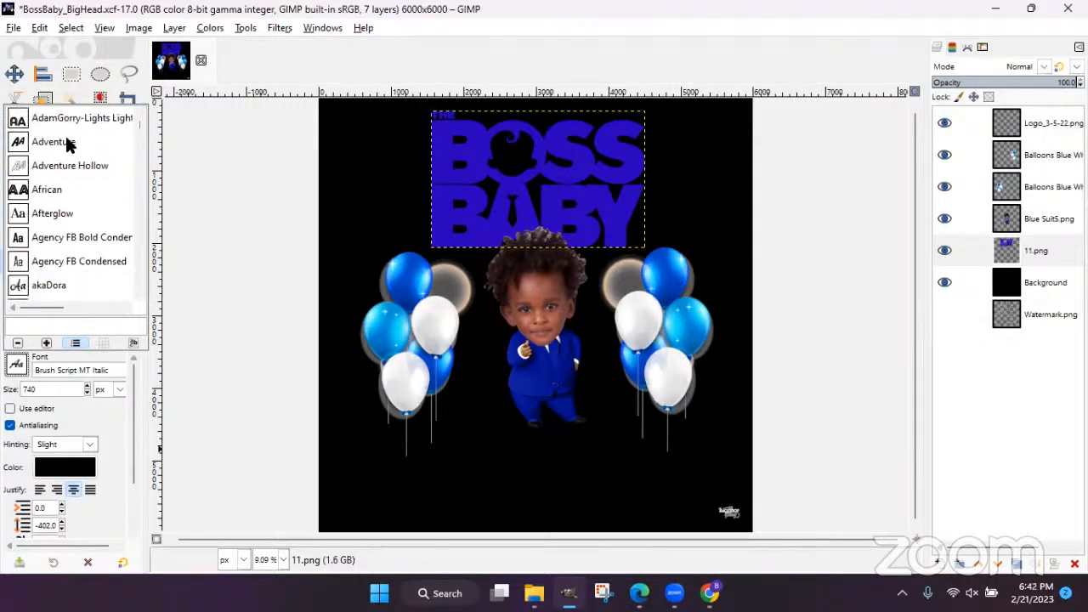
scroll(67, 145, "down", 9)
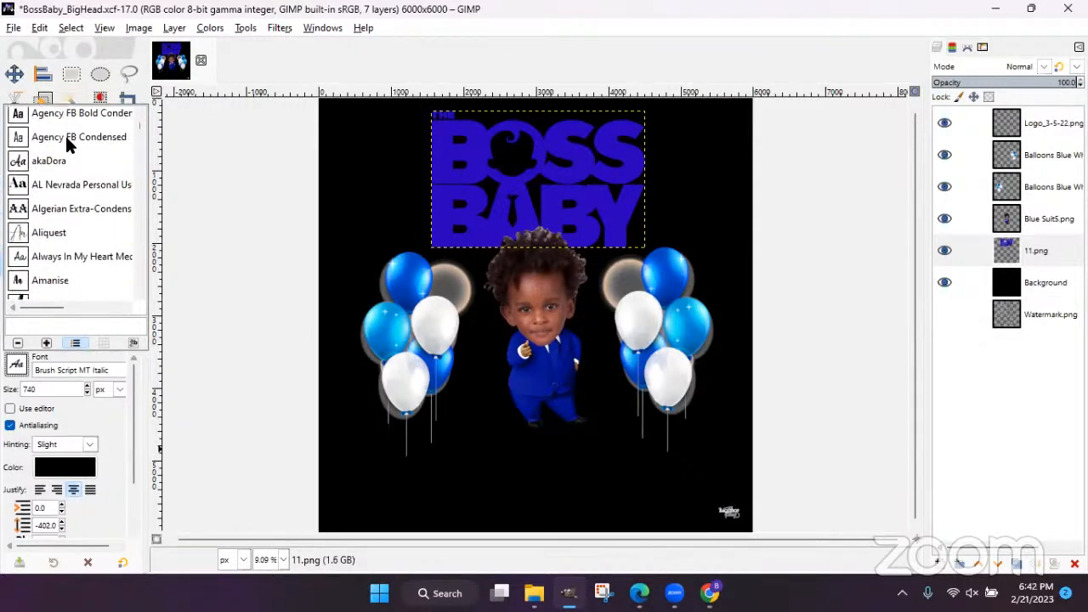
scroll(67, 144, "down", 7)
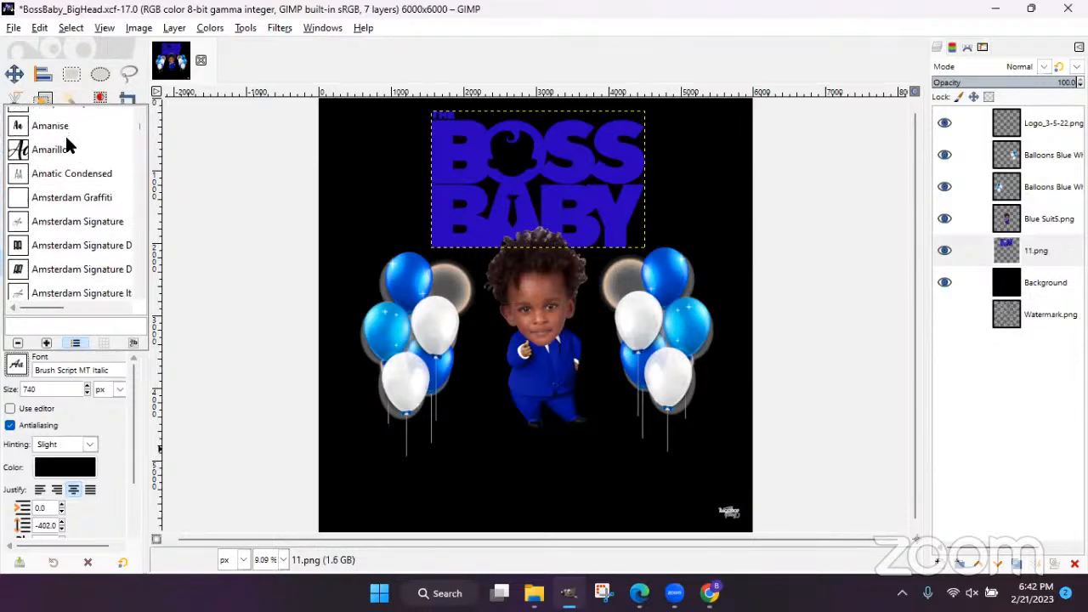
scroll(65, 136, "down", 7)
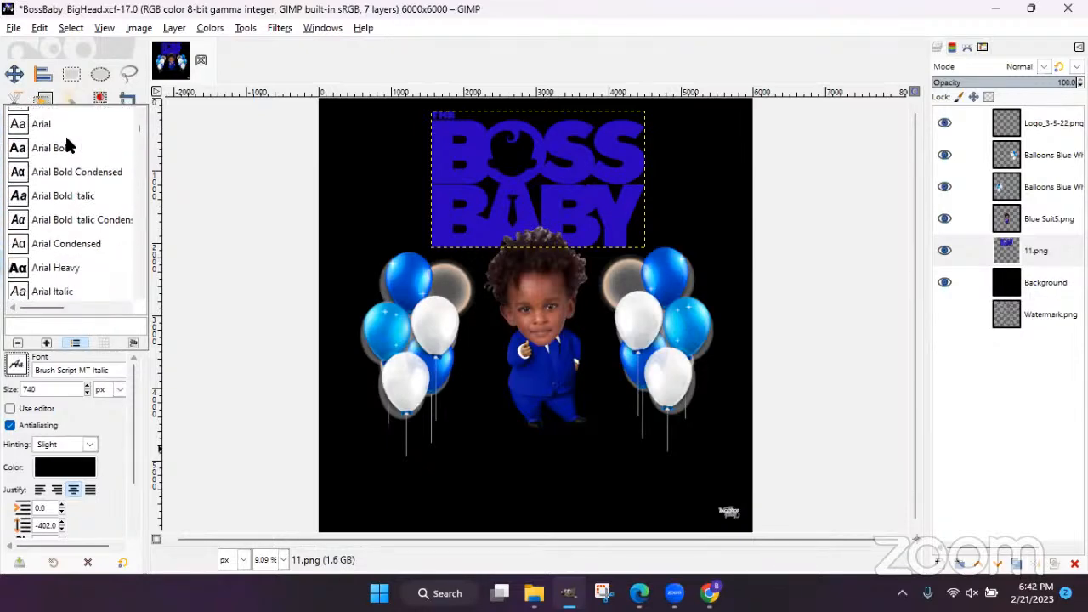
scroll(66, 140, "down", 3)
scroll(67, 143, "down", 5)
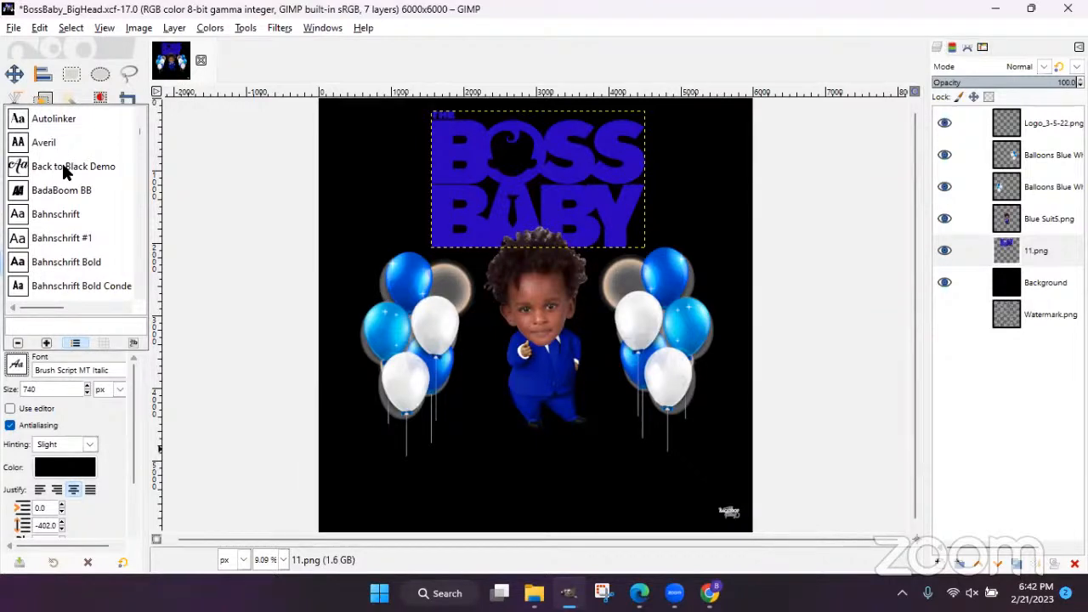
double_click(64, 170)
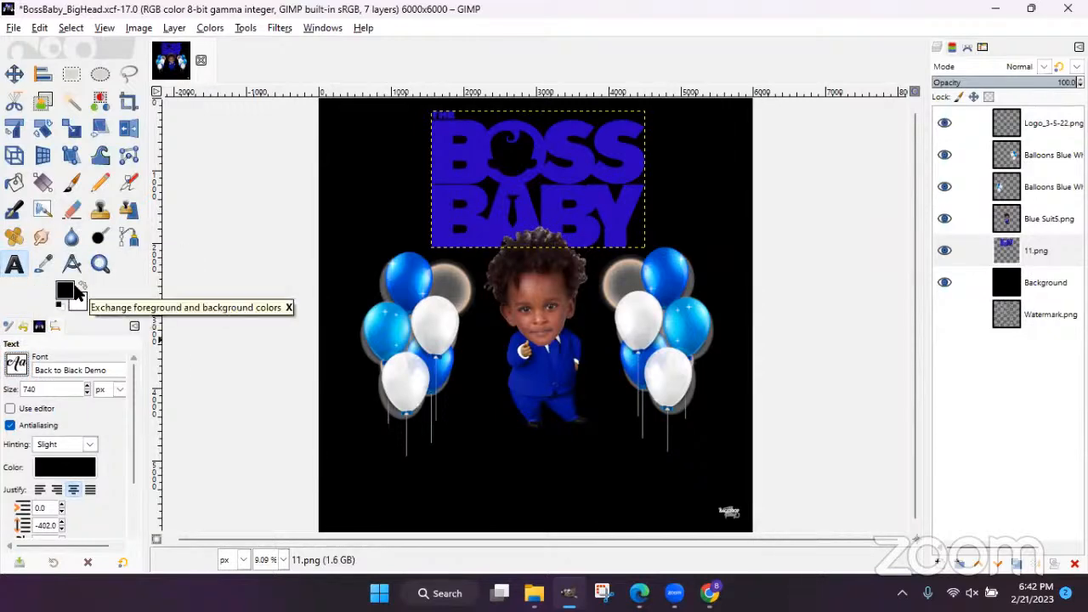
- Set the text colour to the title's blue, 2800bc, by sampling it from the BOSS BABY lettering
left_click(73, 478)
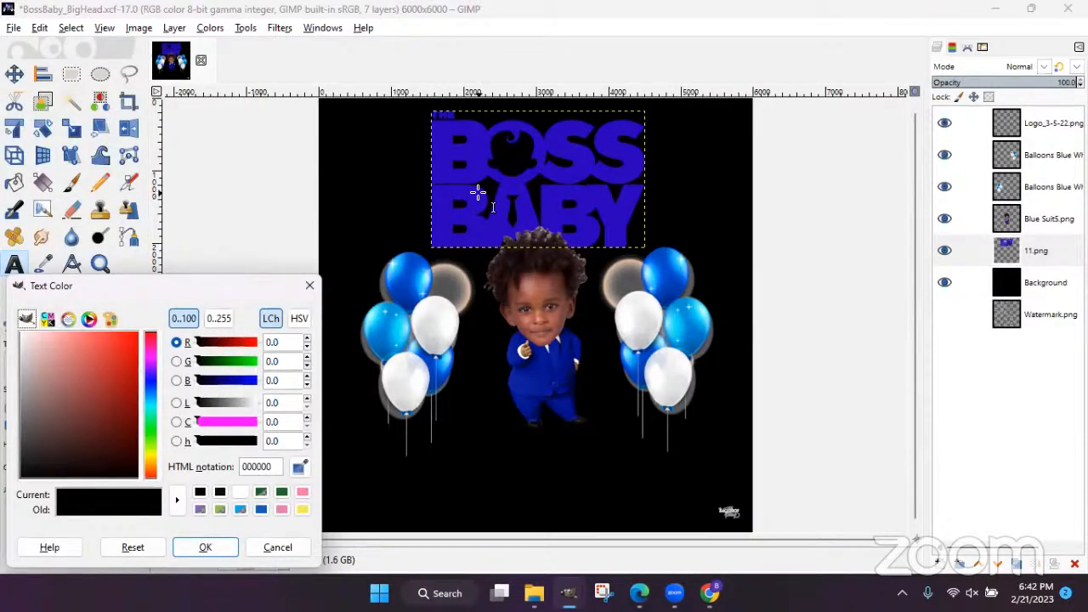
left_click(310, 286)
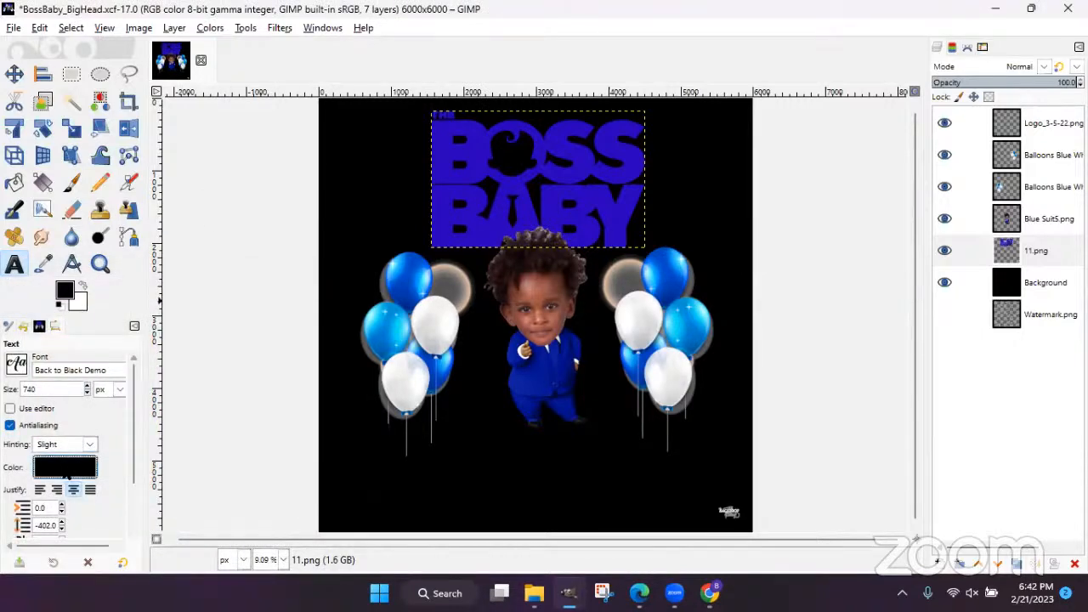
left_click(65, 472)
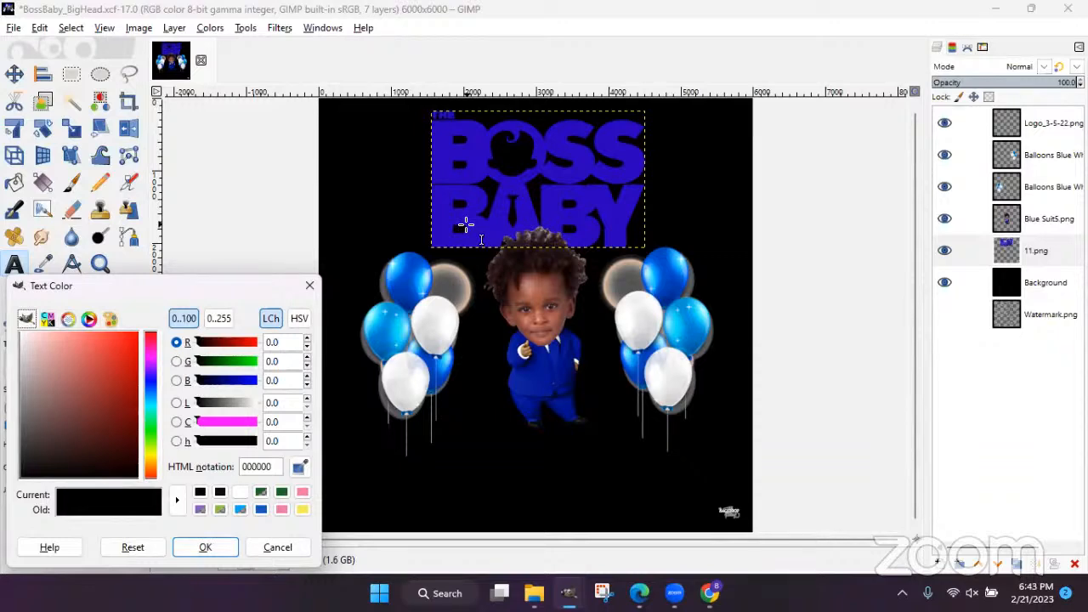
left_click(302, 471)
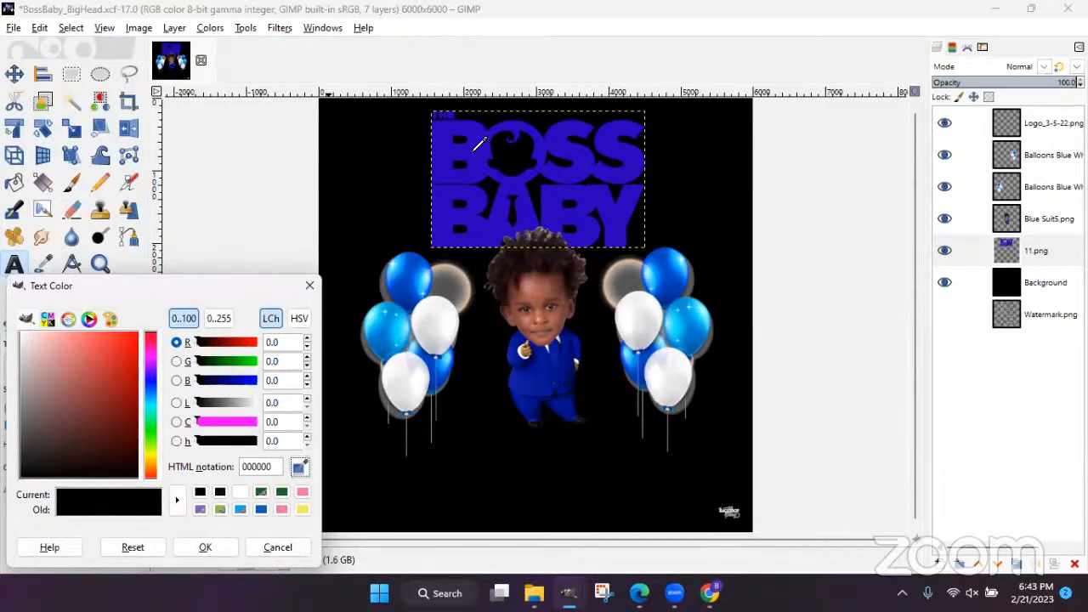
left_click(474, 150)
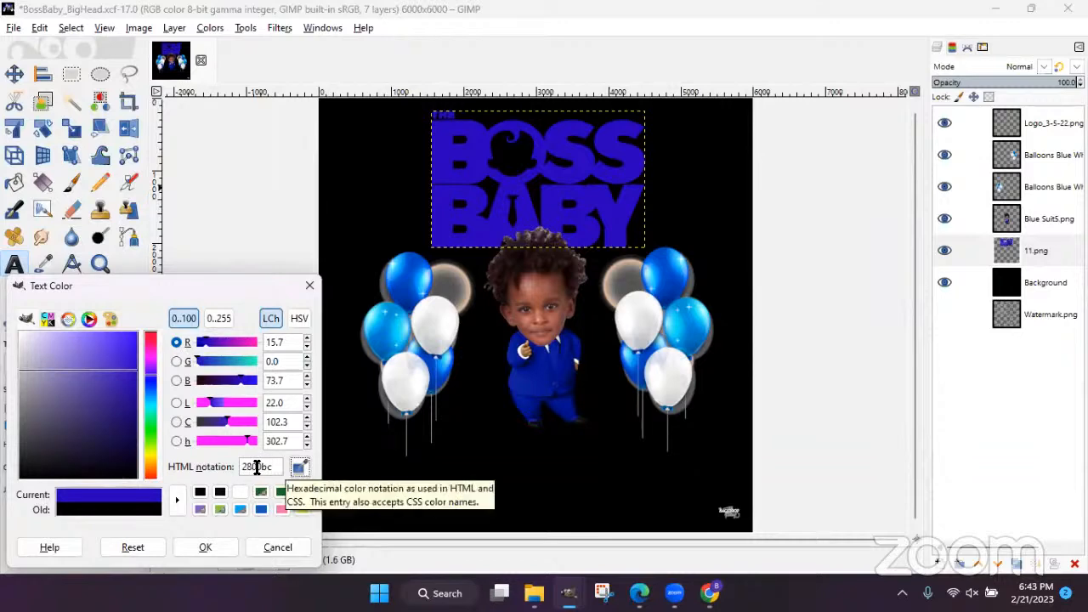
left_click(187, 551)
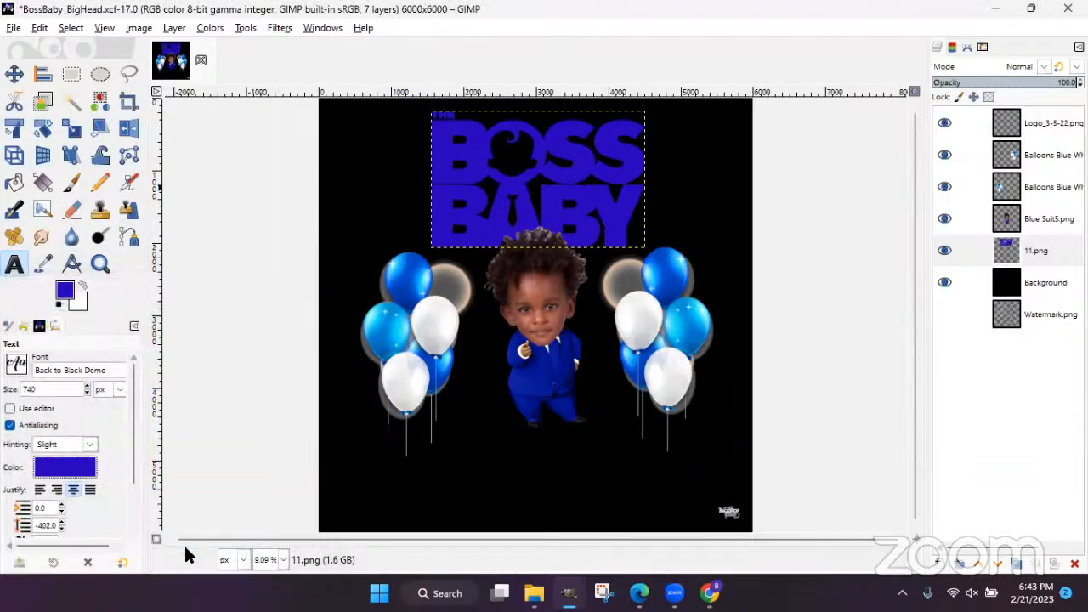
- Add the child's first name as text below the character and enlarge it to 1152 px
left_click(392, 444)
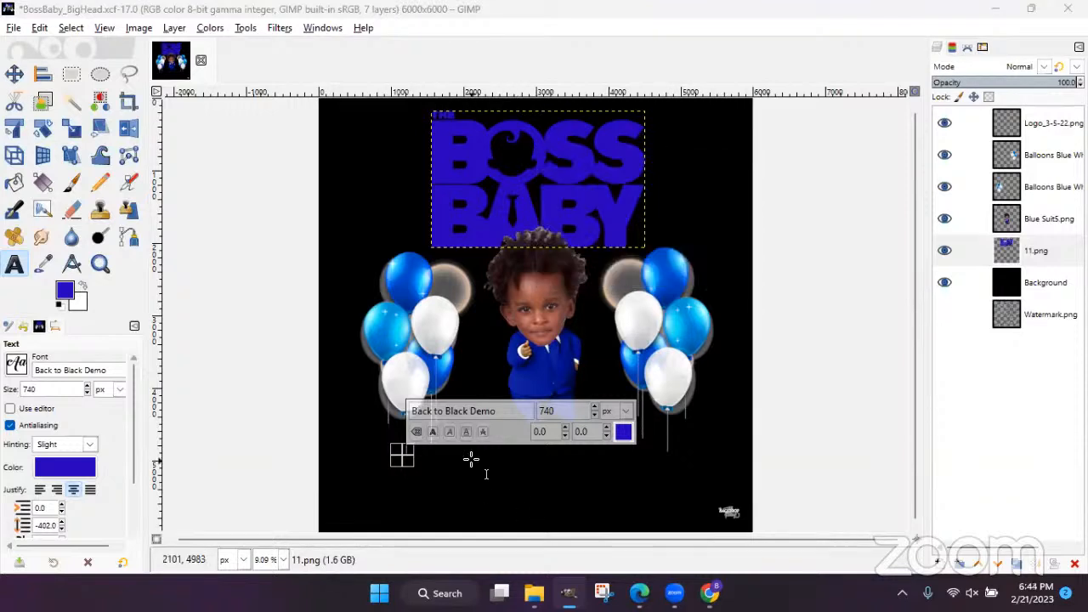
left_click(432, 451)
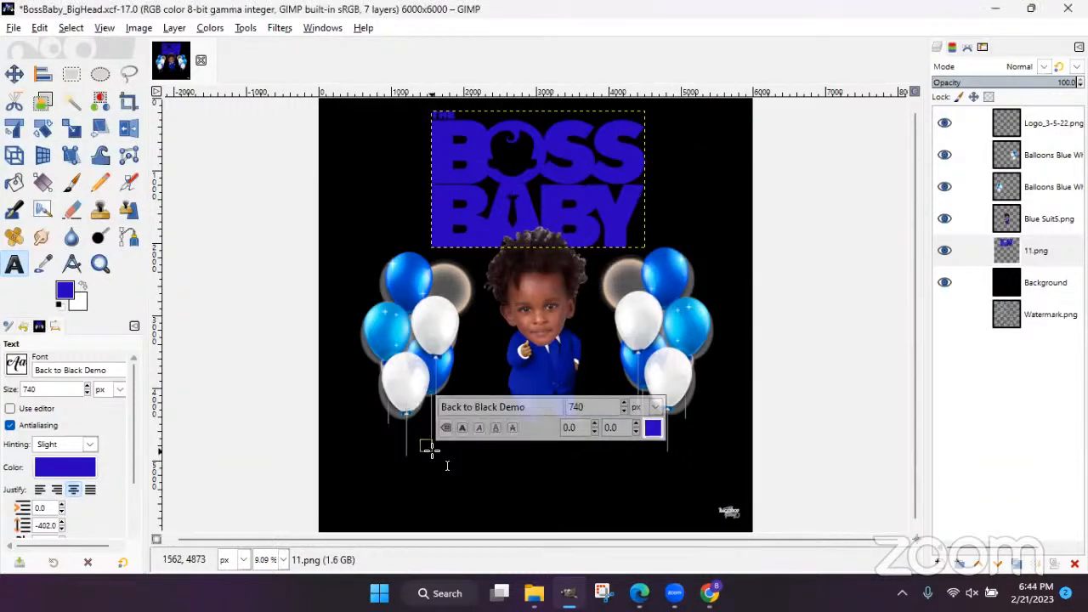
type("A")
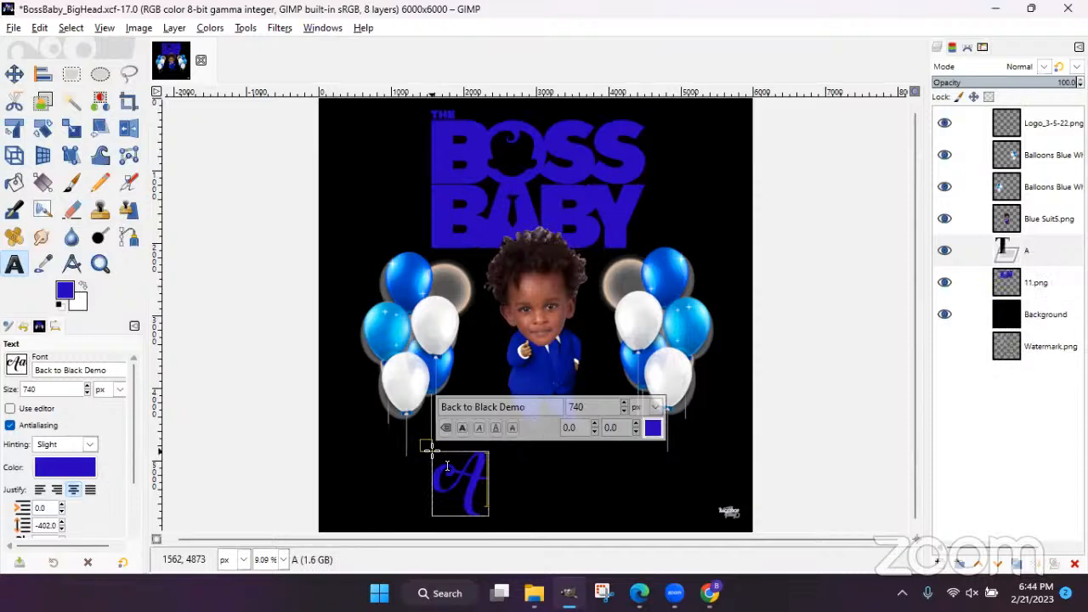
type("iden")
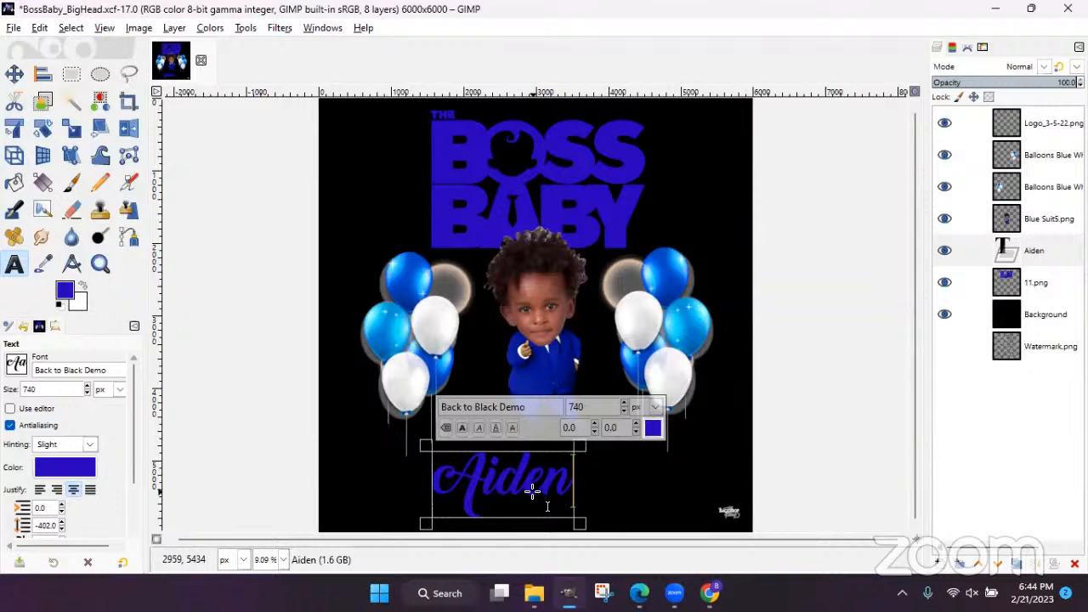
double_click(510, 479)
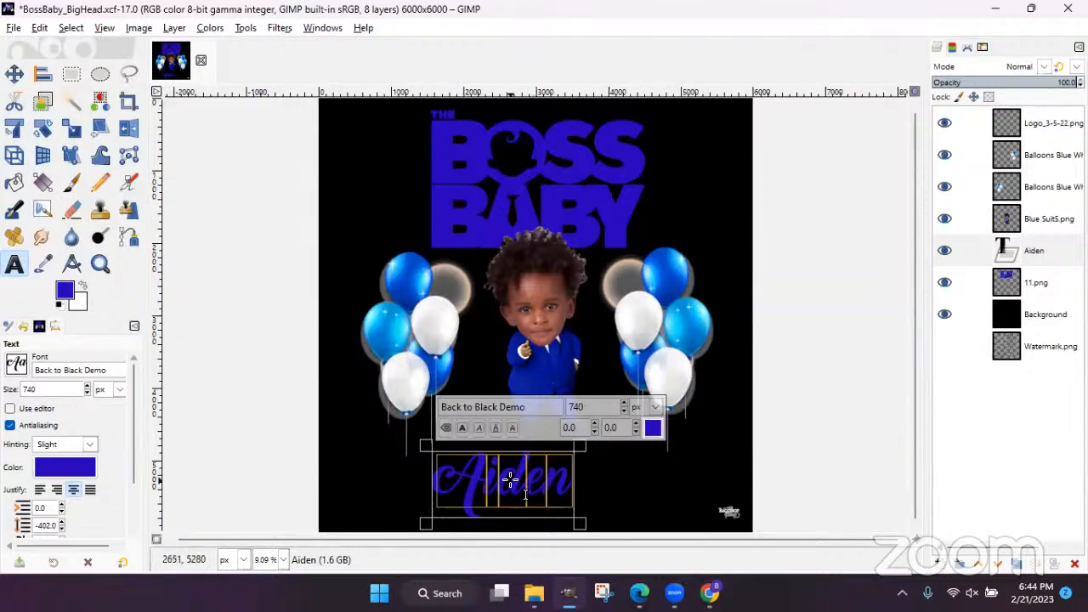
left_click(623, 404)
left_click_drag(624, 407, 625, 406)
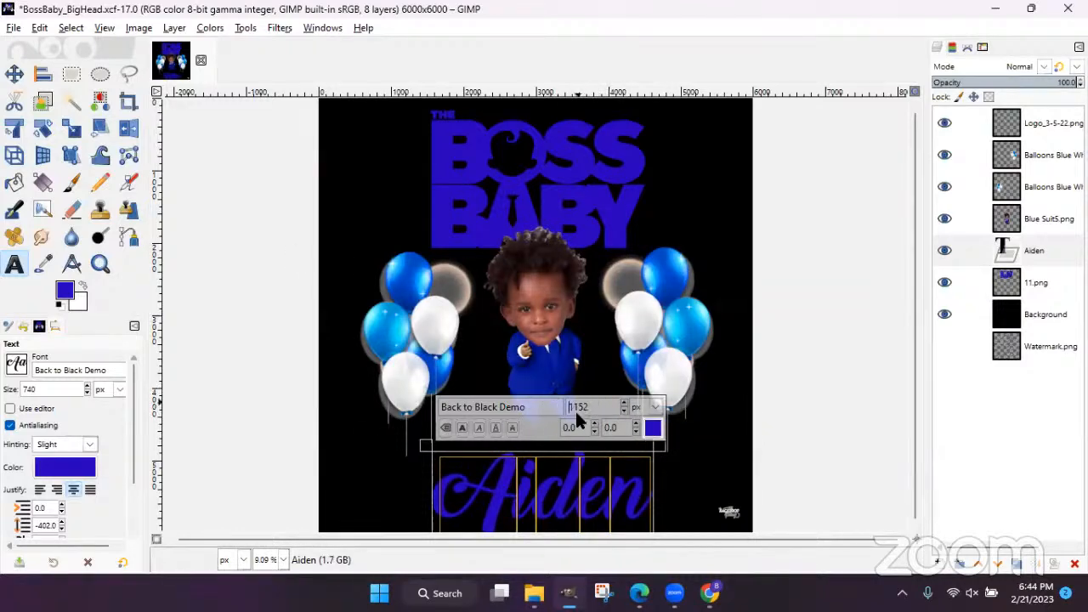
- Move the name text up to just beneath the character's feet and centre it horizontally on the canvas
left_click(42, 74)
left_click(15, 74)
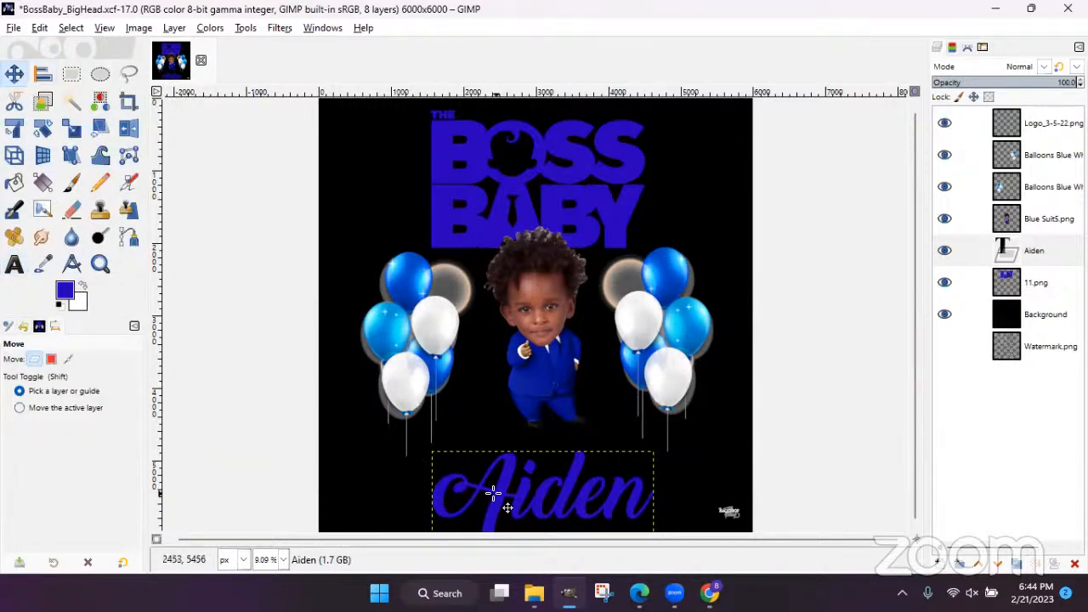
mouse_move(499, 485)
left_mouse_down()
mouse_move(497, 458)
mouse_move(505, 466)
left_mouse_up()
left_click(43, 74)
left_click(555, 481)
left_click(49, 395)
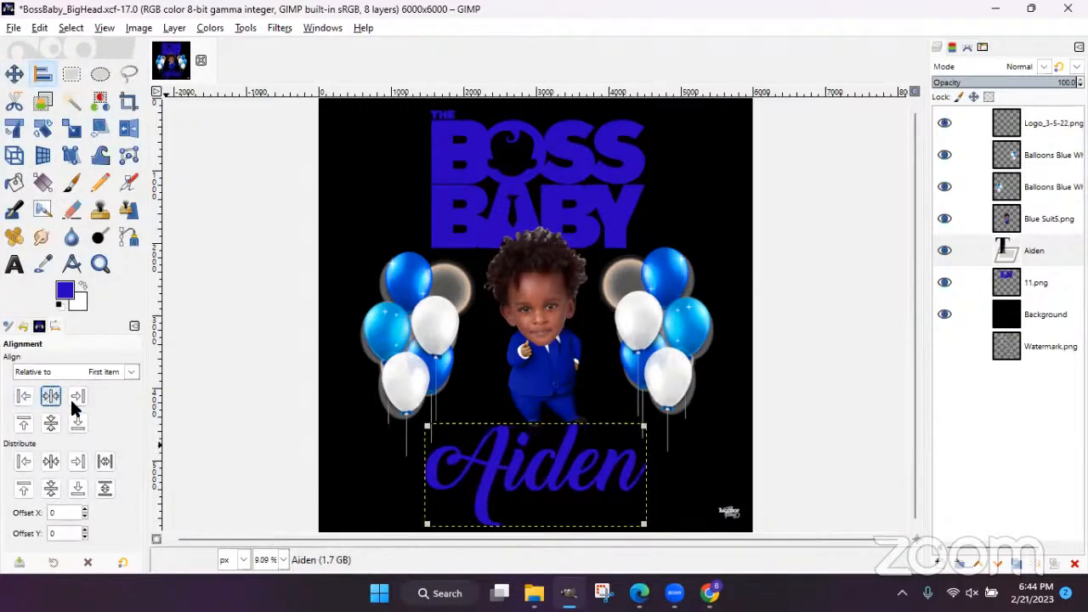
- Move the name text layer above Blue Suit5.png in the layer stack and keep it as the active layer
left_click(1043, 249)
left_click_drag(1040, 243, 1024, 204)
left_click(1062, 315)
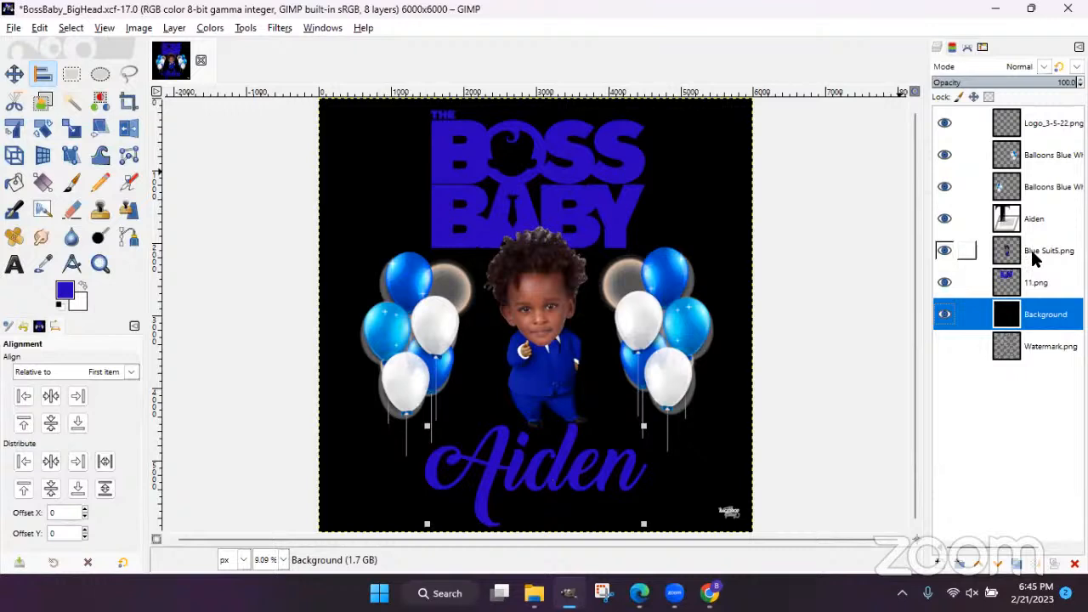
left_click(1042, 218)
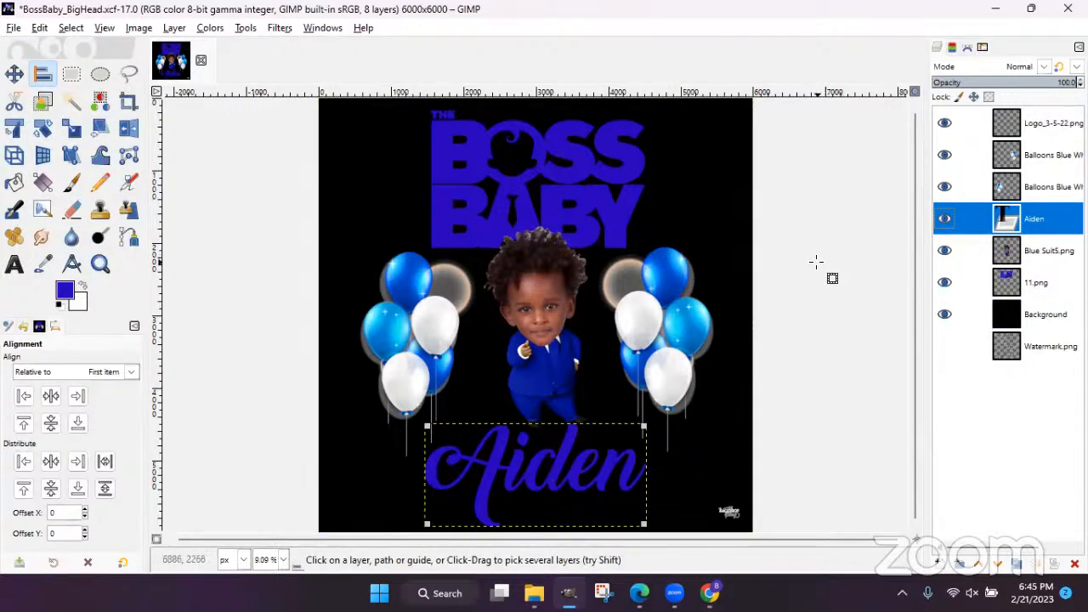
right_click(1042, 219)
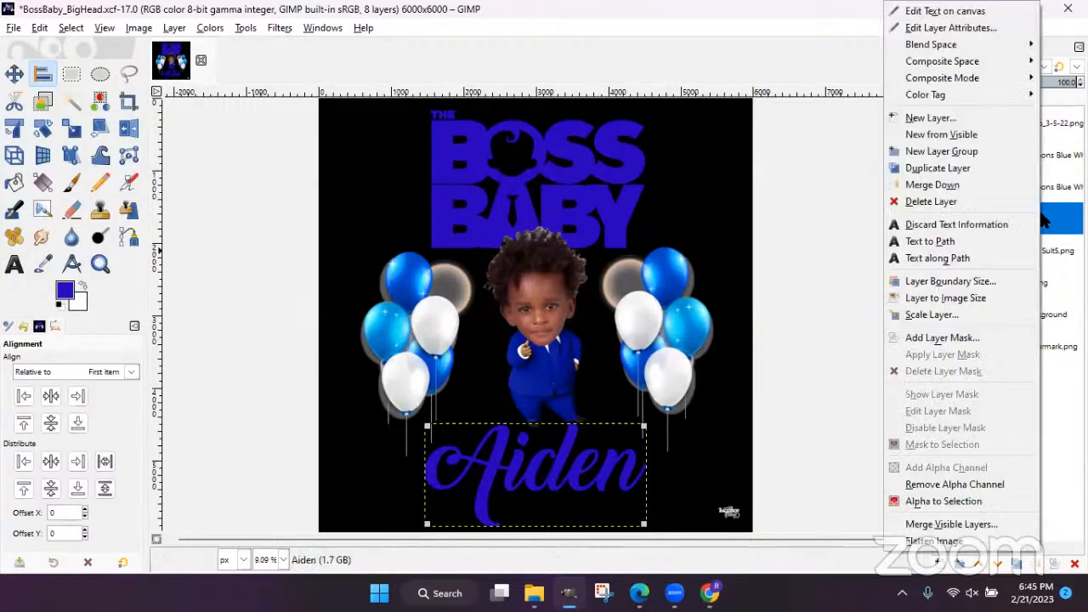
left_click(928, 508)
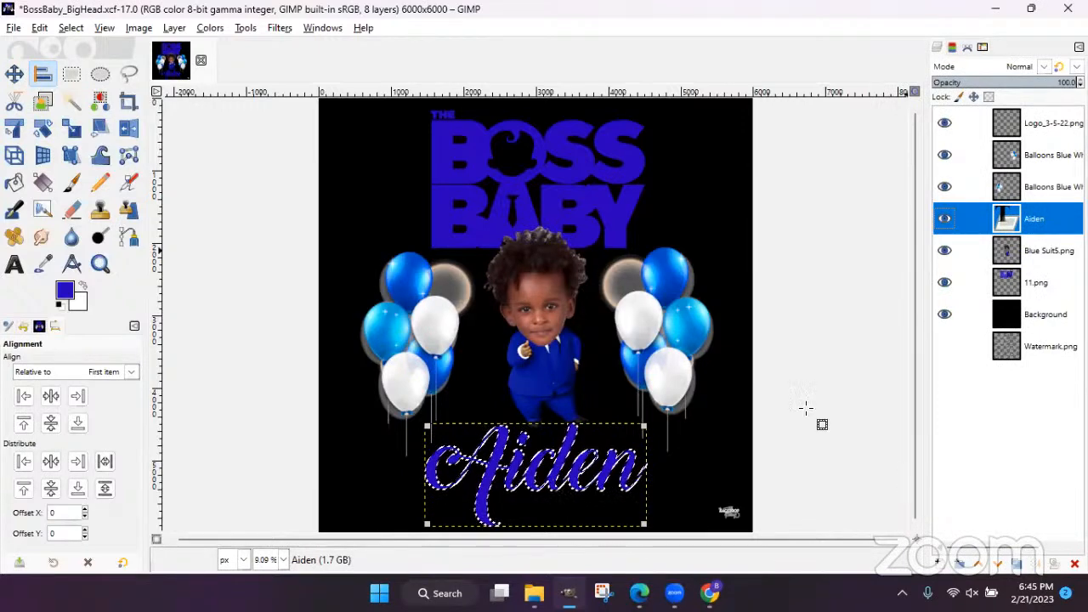
left_click(71, 27)
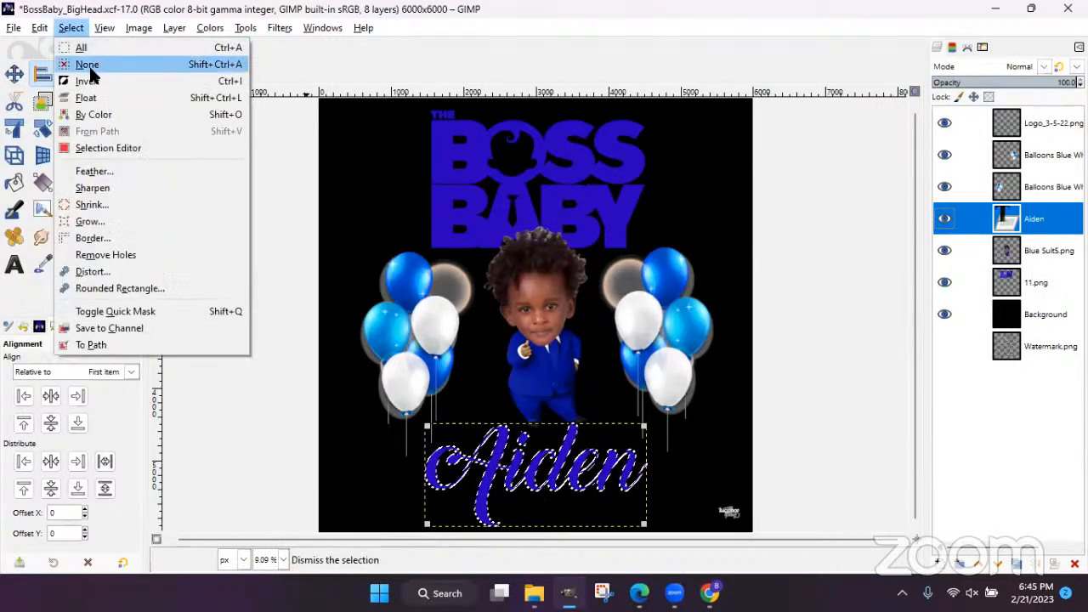
left_click(89, 67)
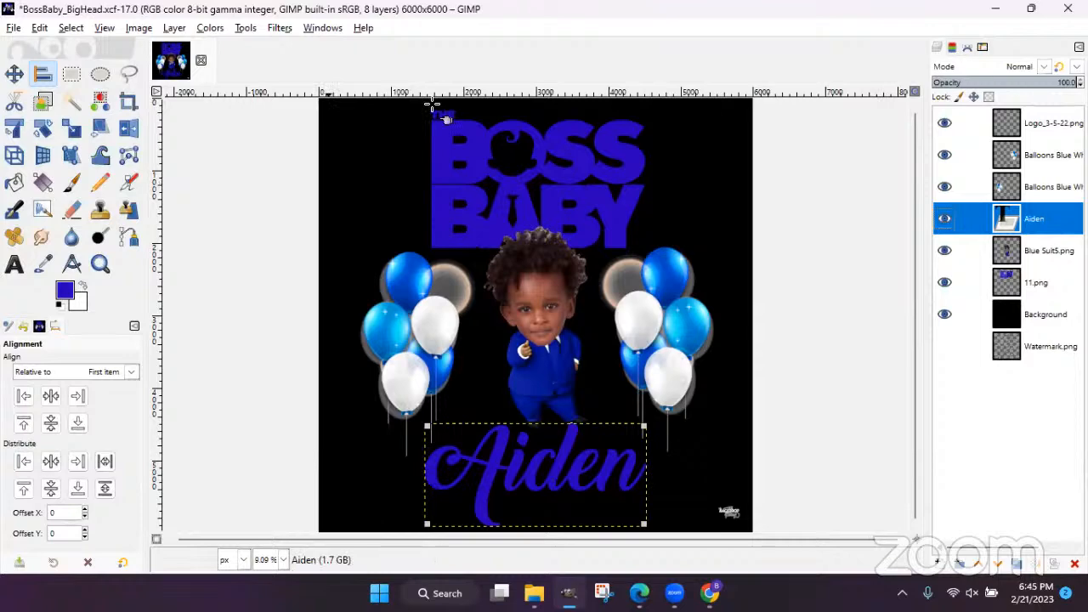
- Try the Long Shadow filter on the child's name layer with the shadow colour set to white, ffffff
left_click(280, 31)
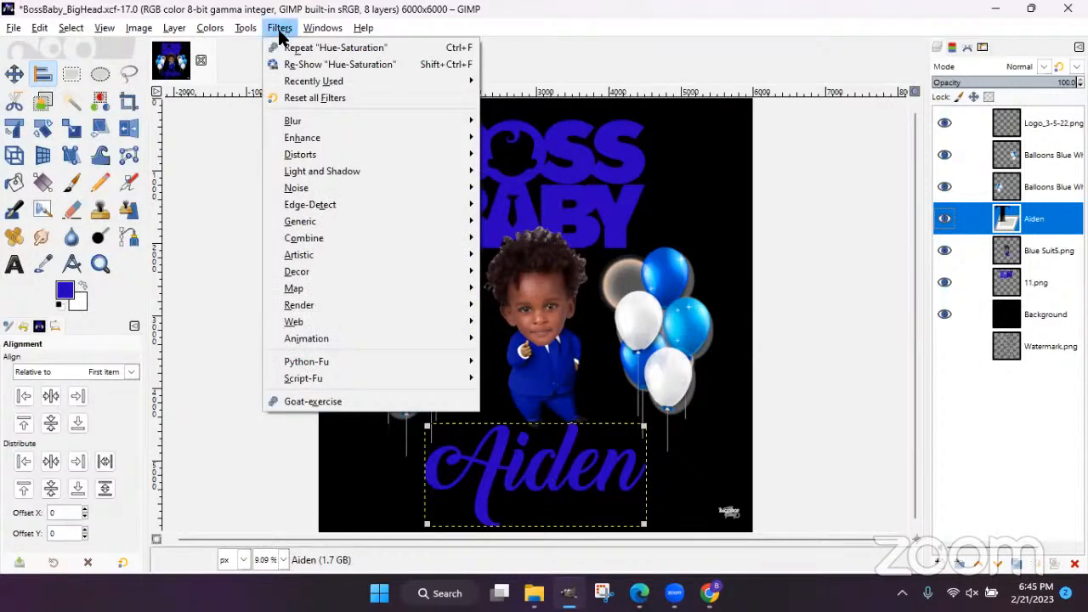
mouse_move(349, 171)
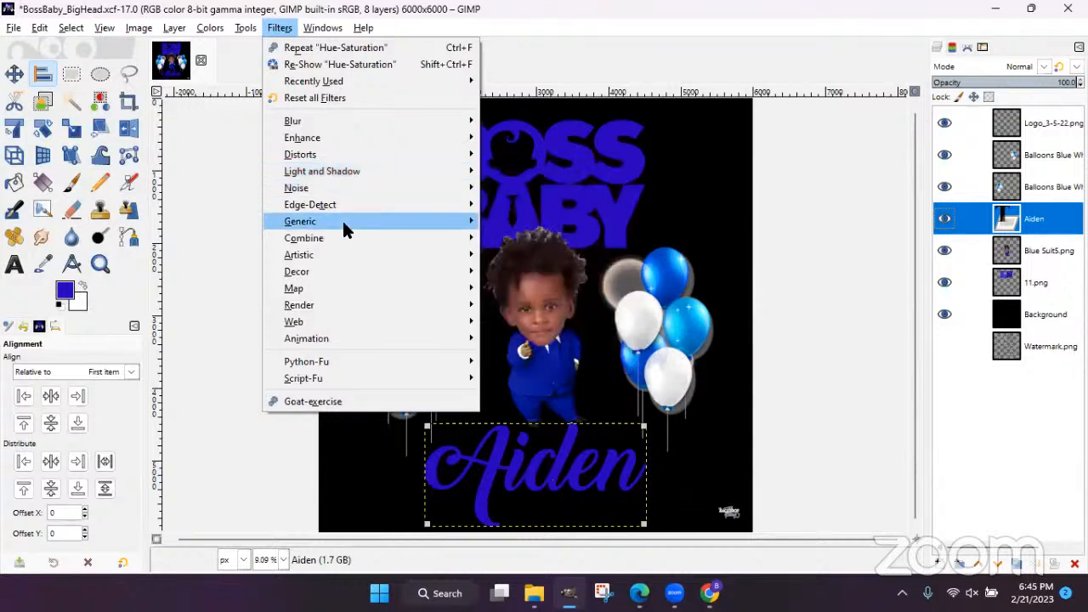
mouse_move(347, 229)
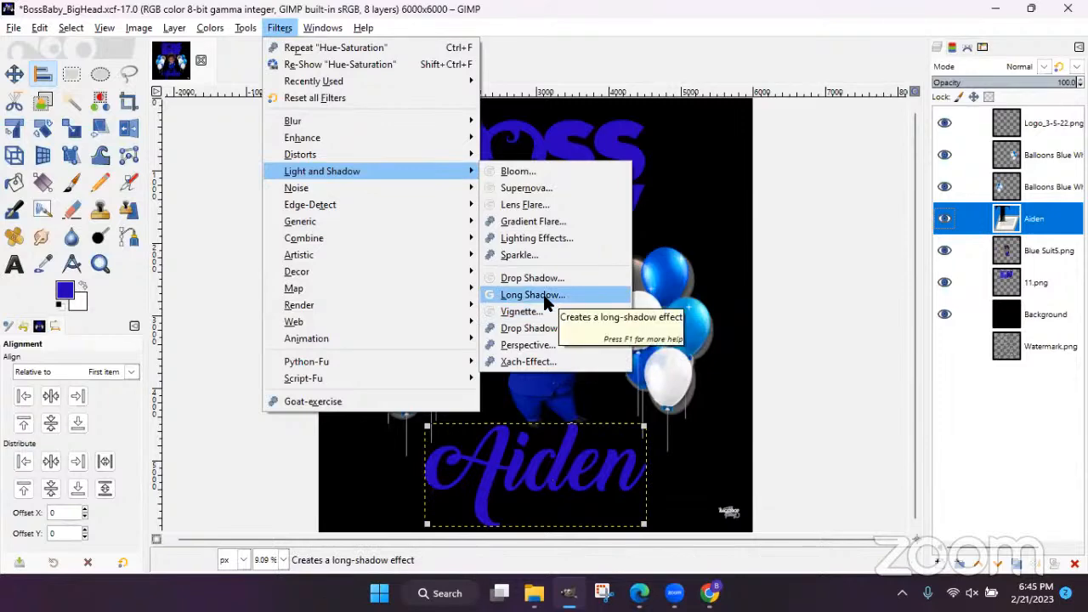
left_click(543, 294)
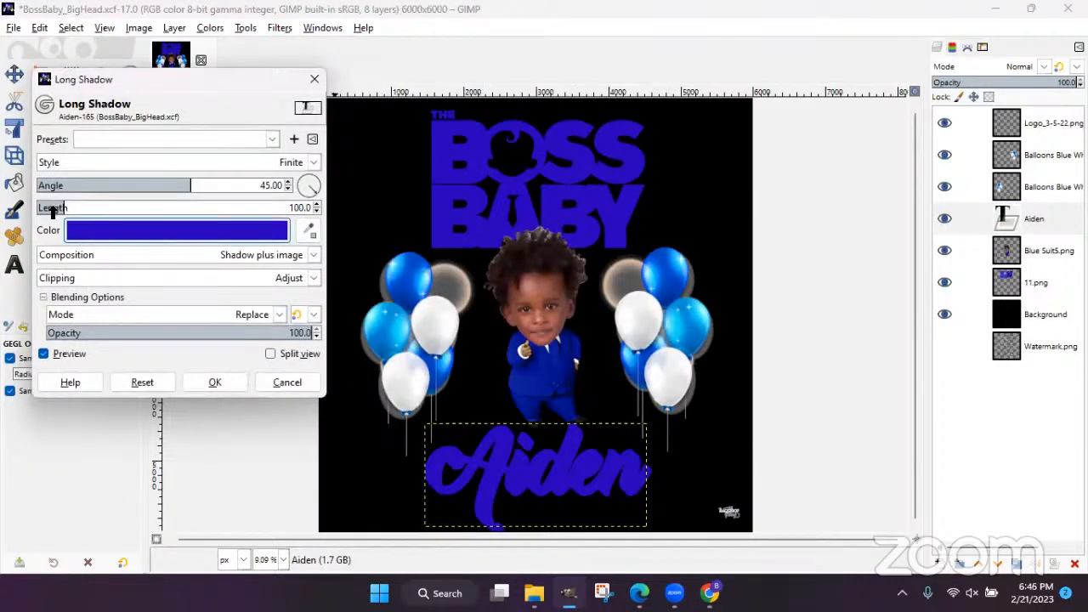
left_click(114, 230)
left_click(235, 325)
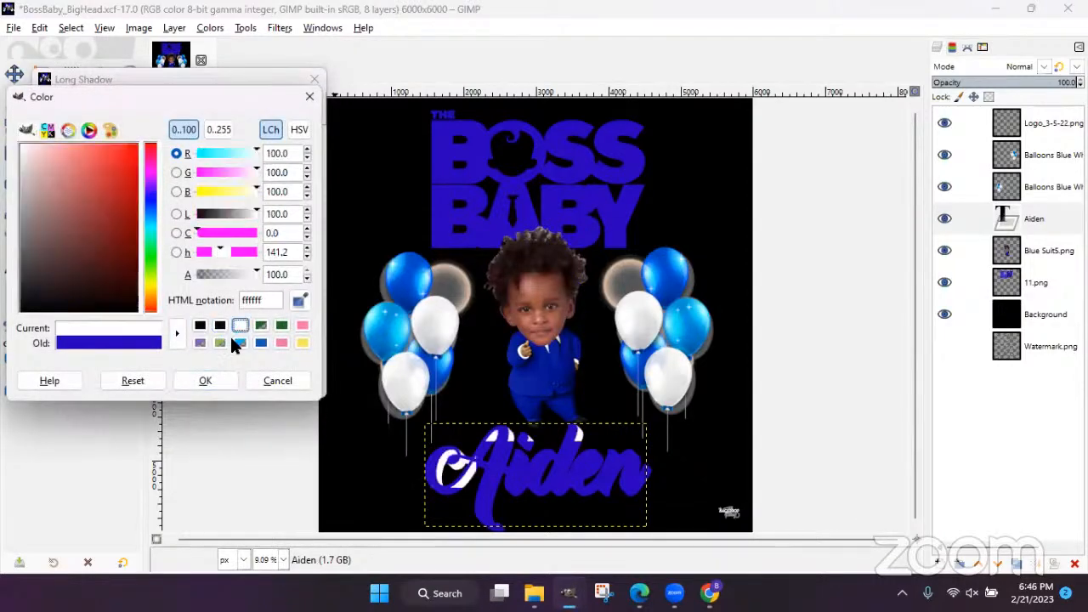
left_click(214, 374)
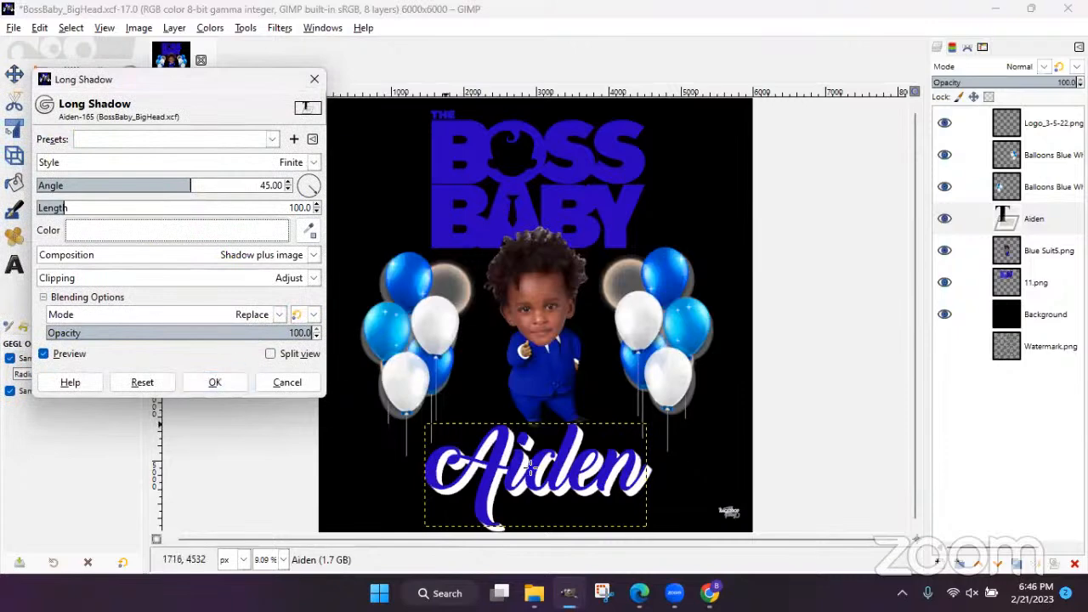
- Apply the white Long Shadow to the name at an angle of 37.61 and a length of 164.7, and undo it
left_click_drag(183, 194, 83, 188)
mouse_move(307, 185)
left_mouse_down()
mouse_move(299, 194)
mouse_move(323, 196)
mouse_move(321, 177)
mouse_move(316, 197)
left_mouse_up()
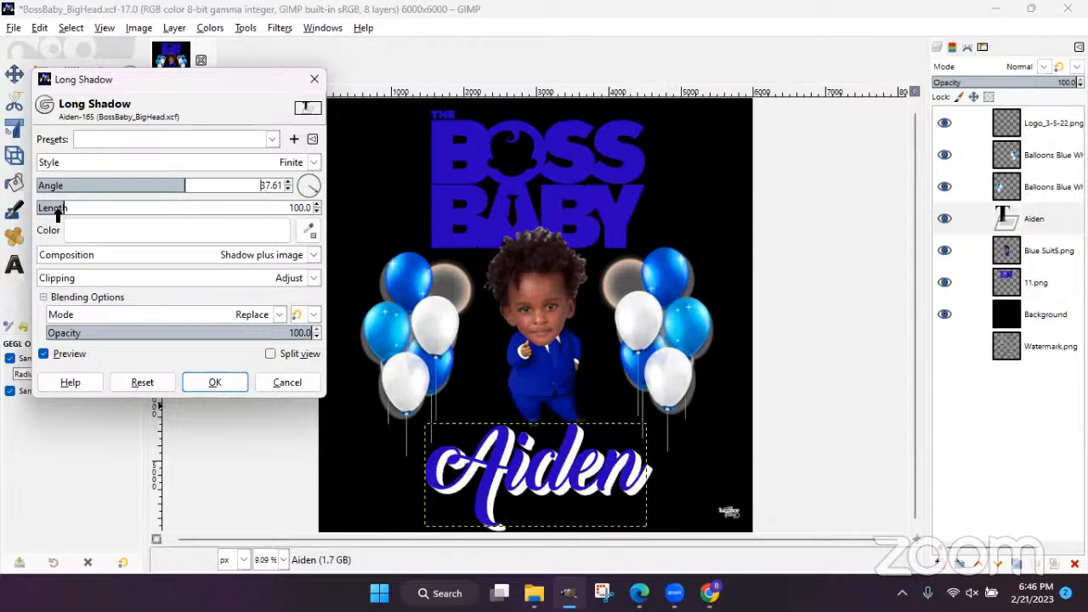
left_click_drag(58, 212, 127, 219)
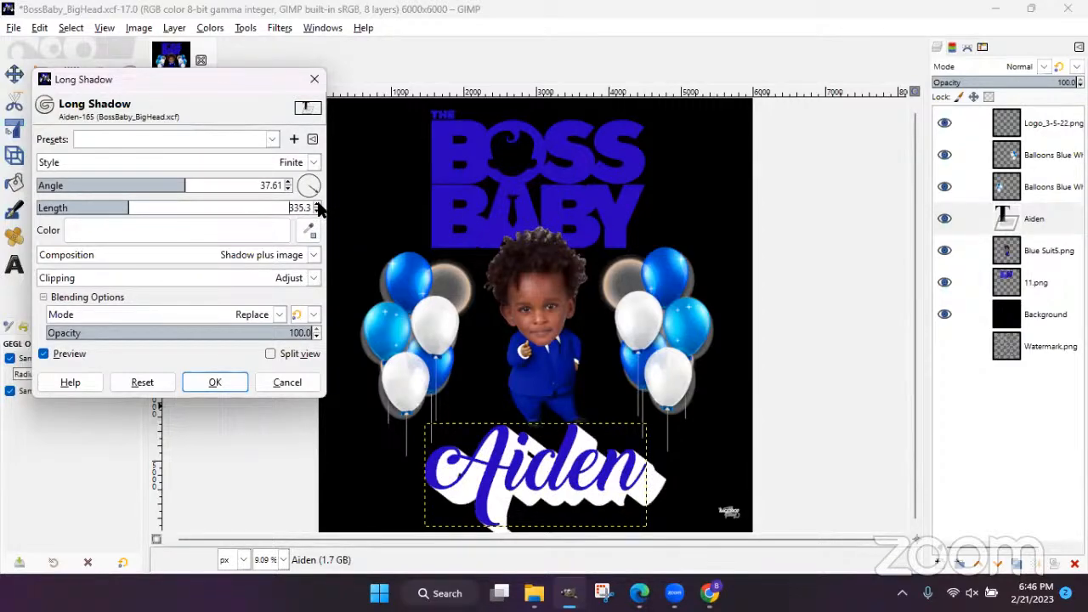
left_click_drag(127, 212, 81, 209)
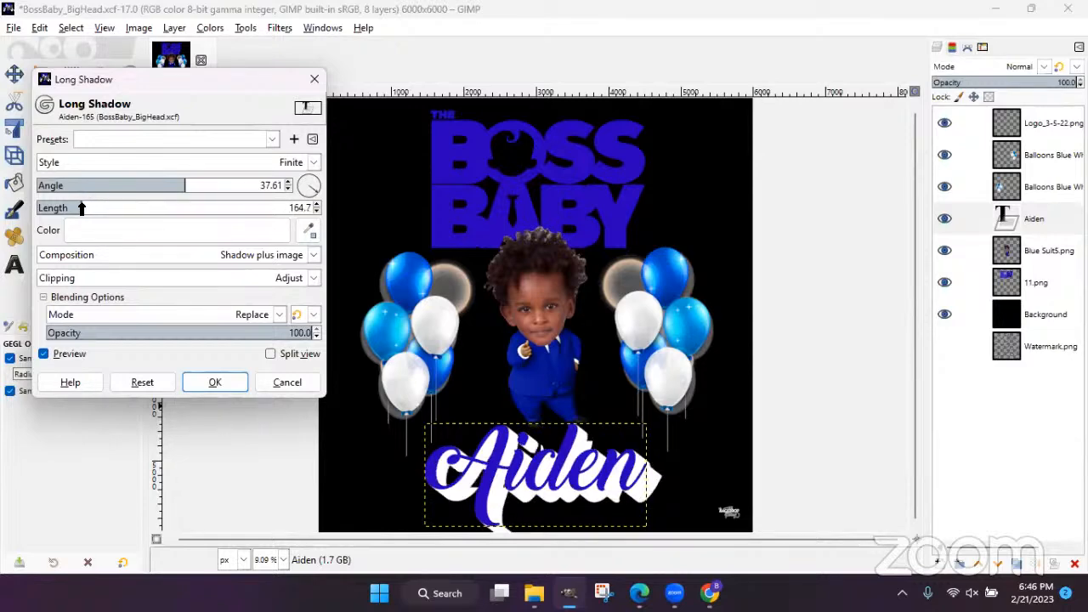
left_click(114, 234)
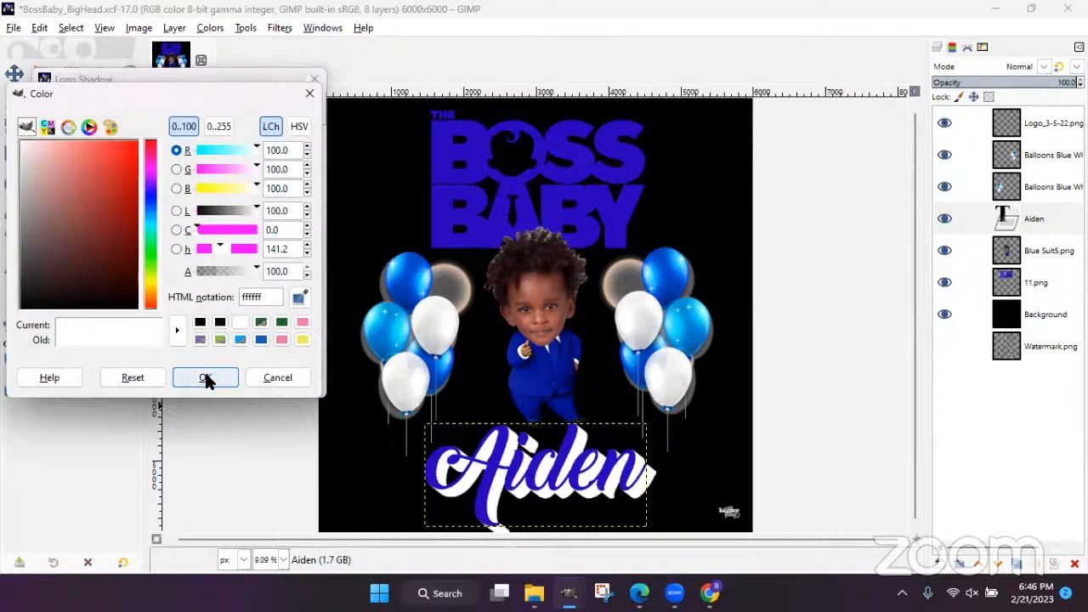
left_click(261, 383)
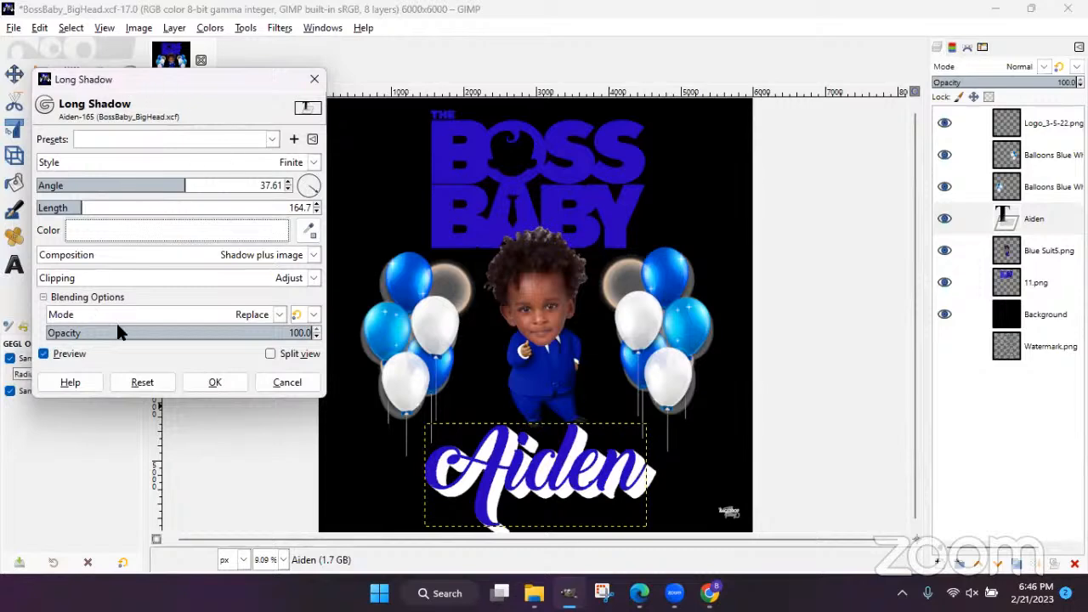
left_click(215, 382)
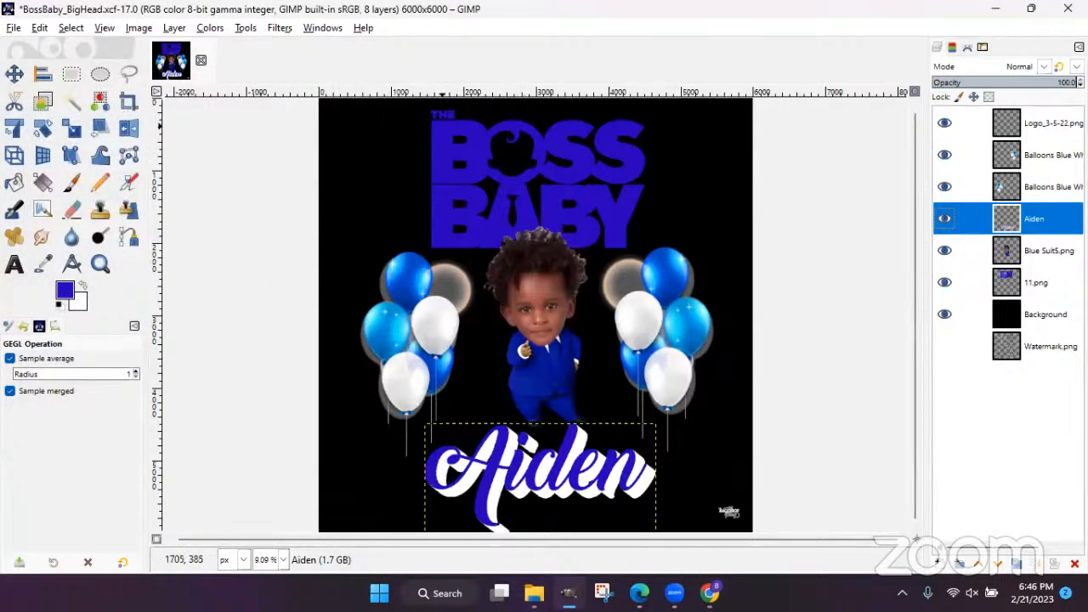
left_click(38, 27)
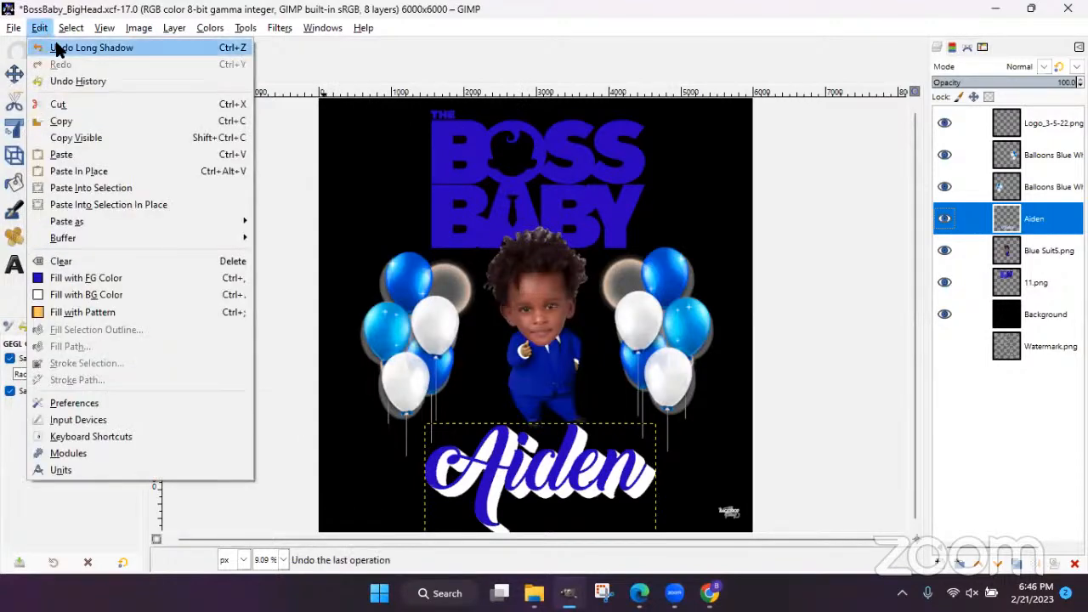
left_click(58, 50)
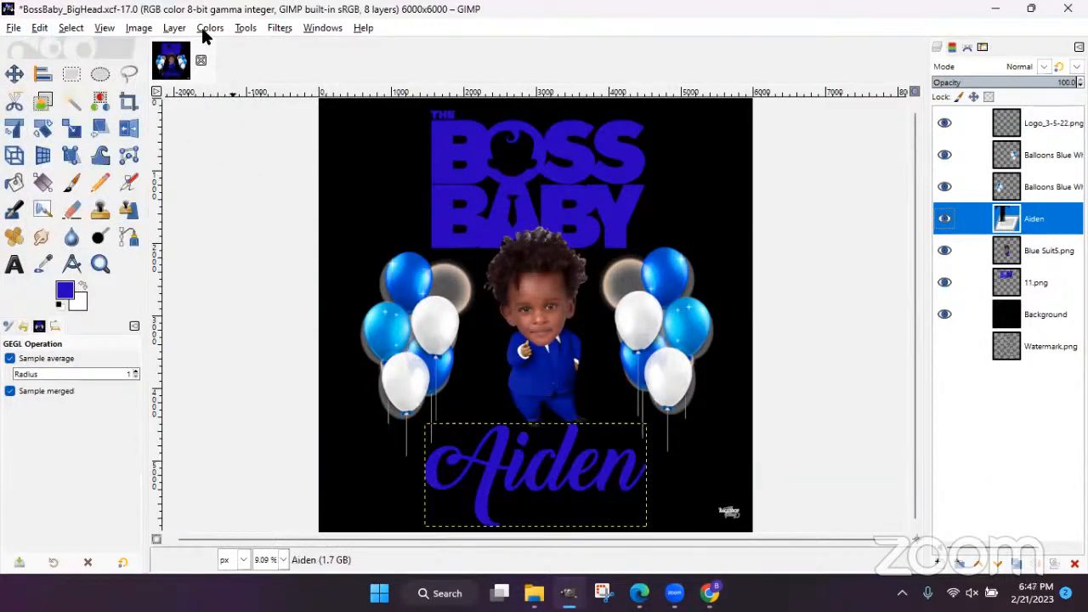
- Start a Drop Shadow on the child's name layer and set the shadow colour to white, ffffff
left_click(275, 33)
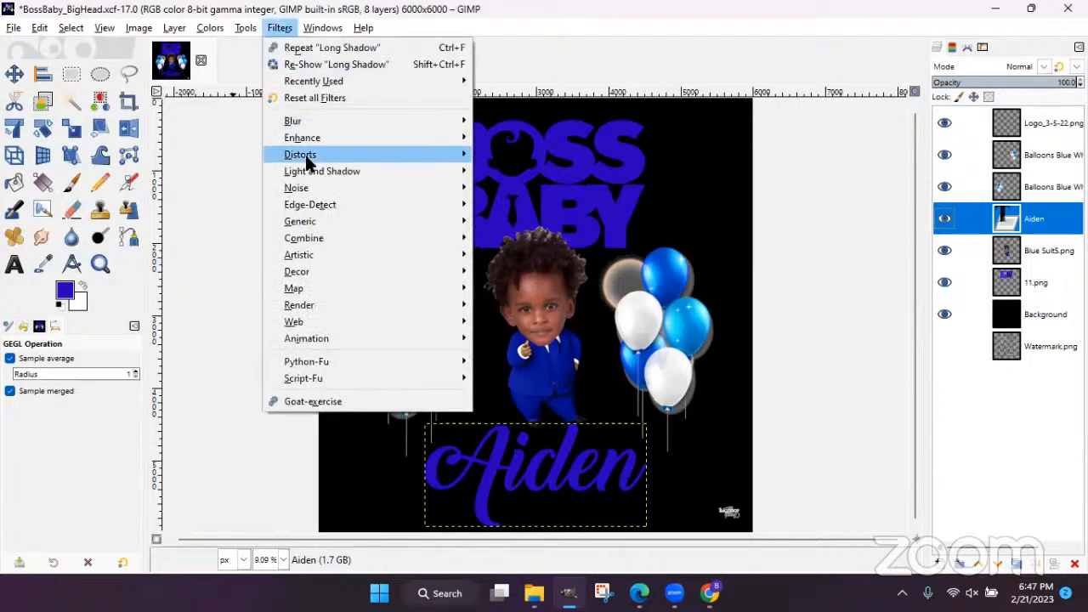
mouse_move(315, 172)
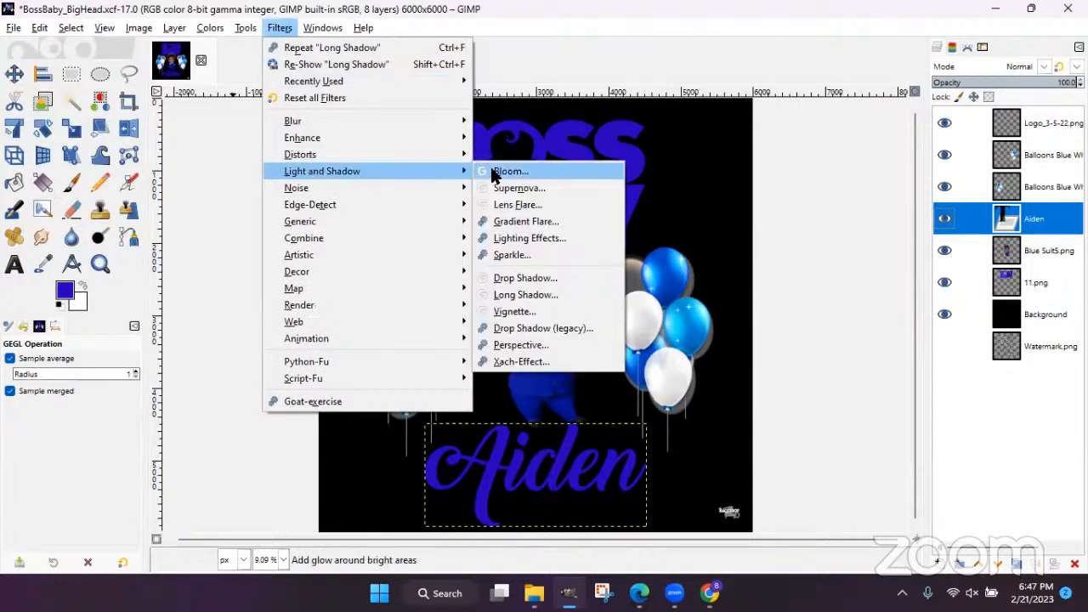
left_click(524, 278)
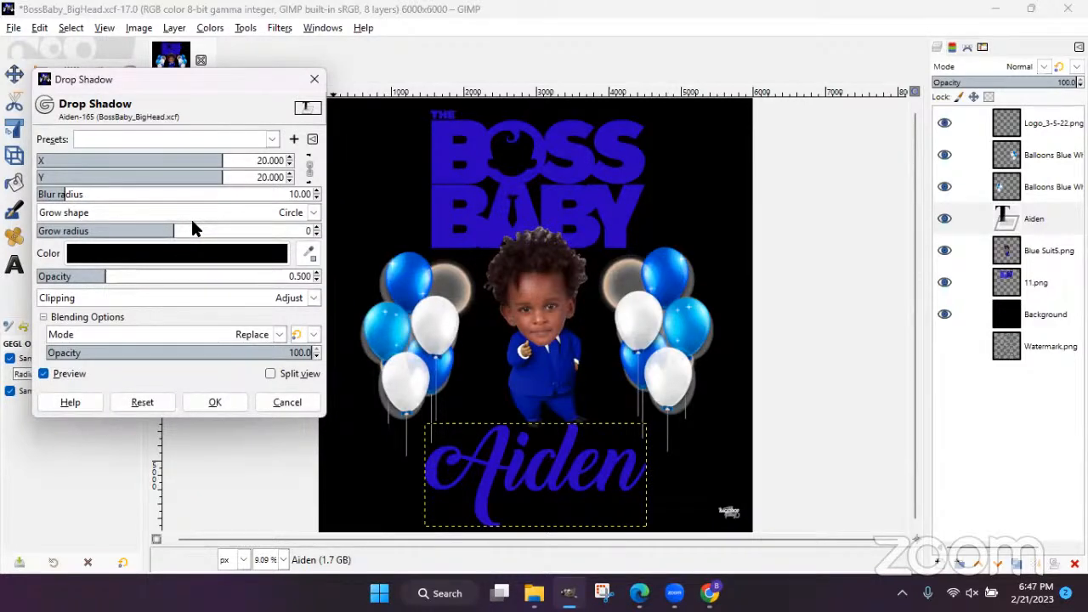
left_click(188, 259)
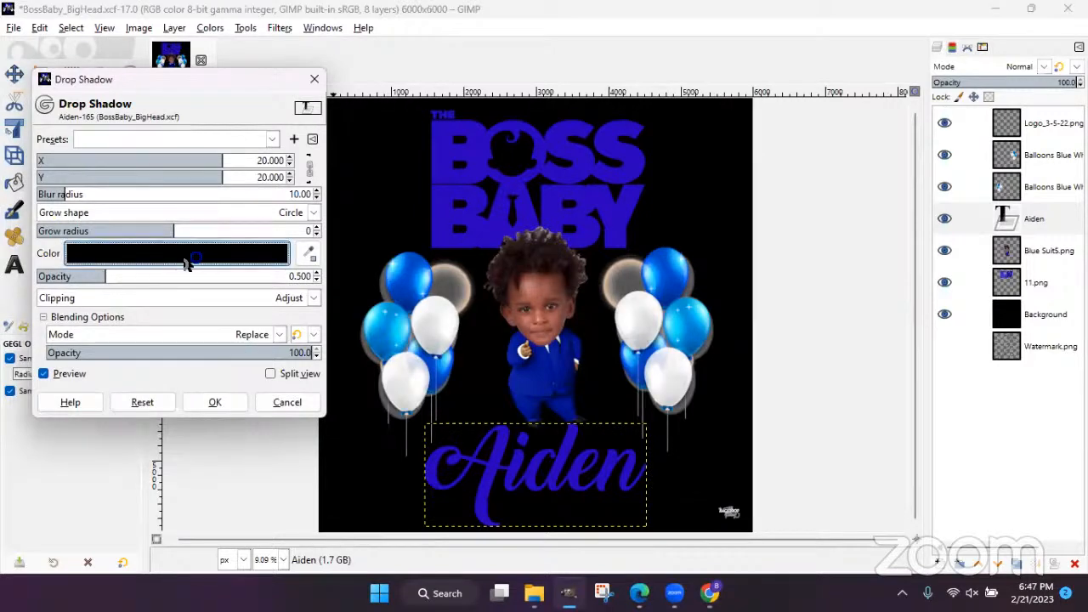
left_click(265, 355)
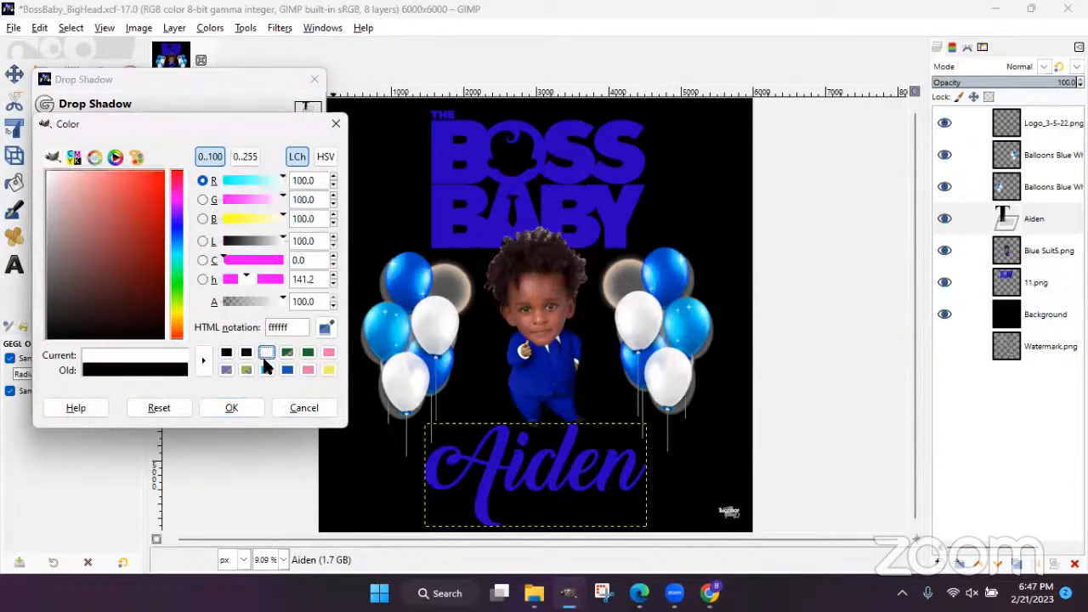
left_click(248, 406)
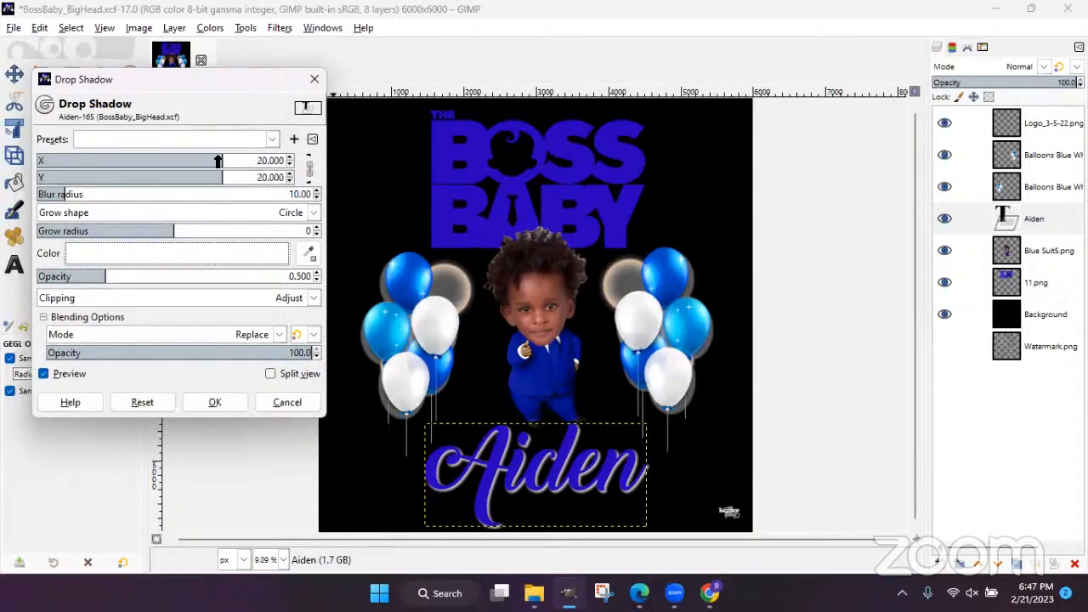
- Set the shadow's X and Y offsets to -24.359, blur radius to 48.02 and opacity to 1.549, and apply it to the name
left_click_drag(218, 161, 85, 162)
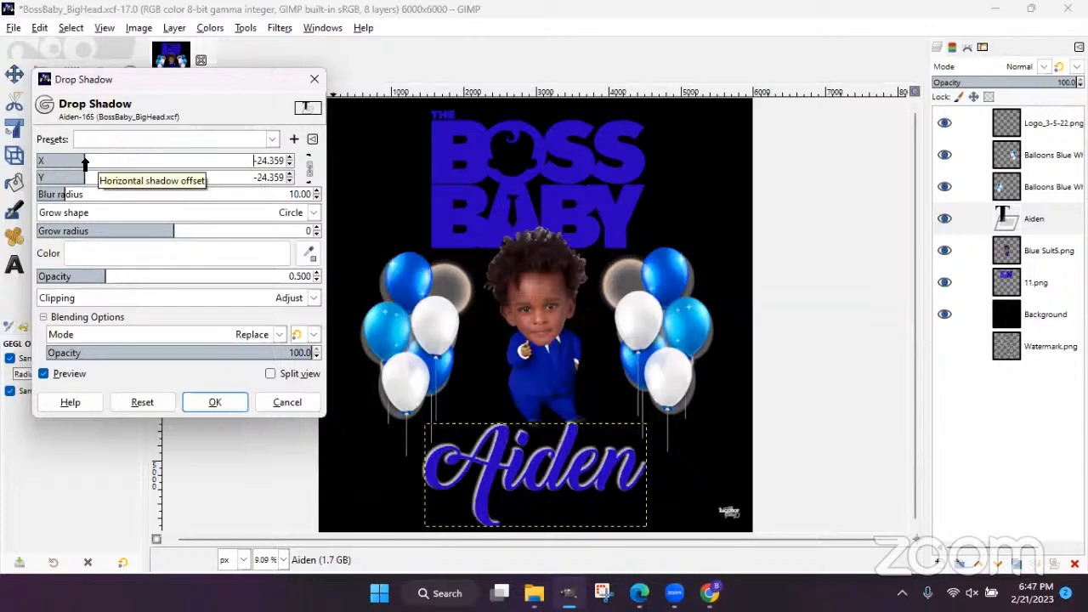
left_click_drag(78, 201, 118, 211)
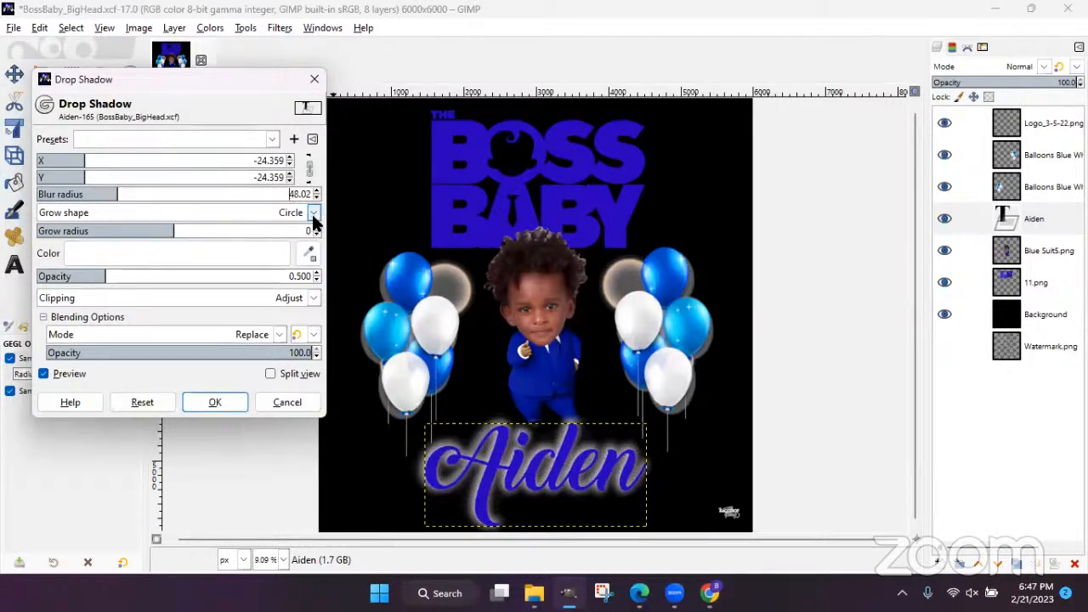
left_click(87, 251)
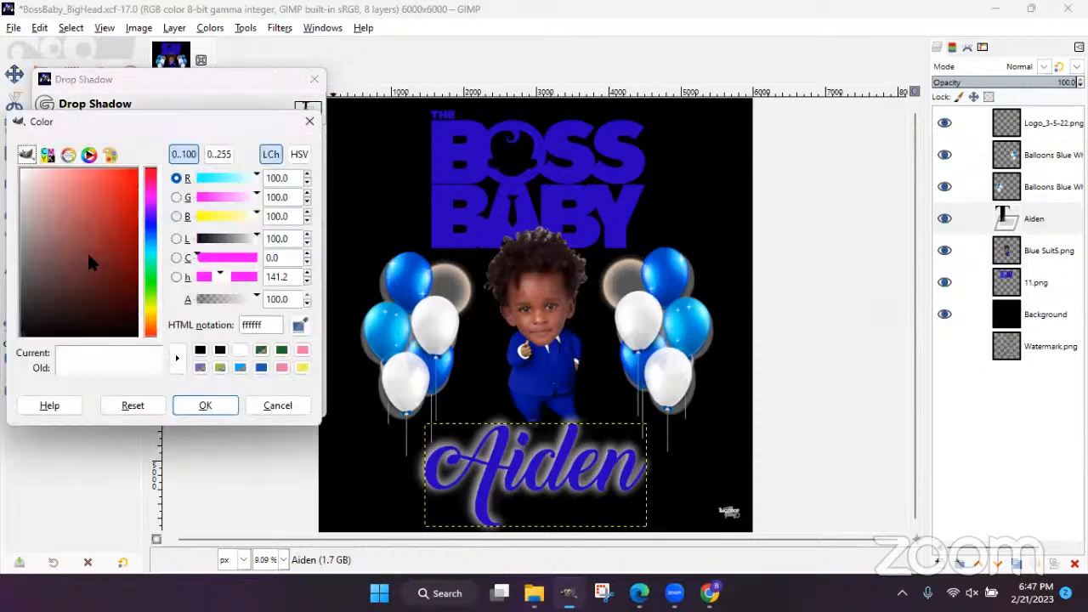
left_click(283, 406)
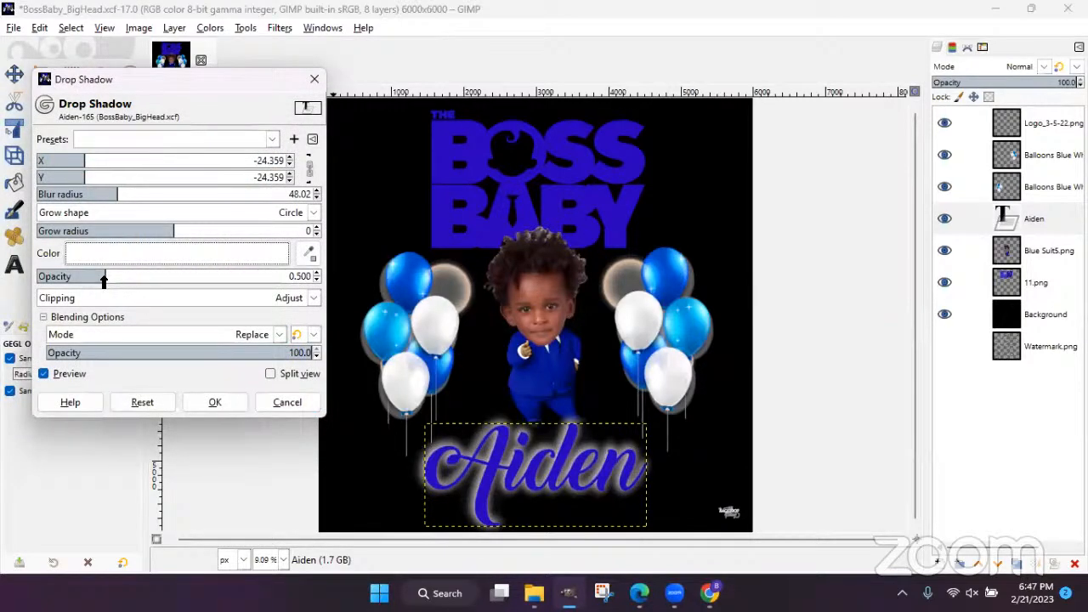
left_click_drag(84, 278, 241, 283)
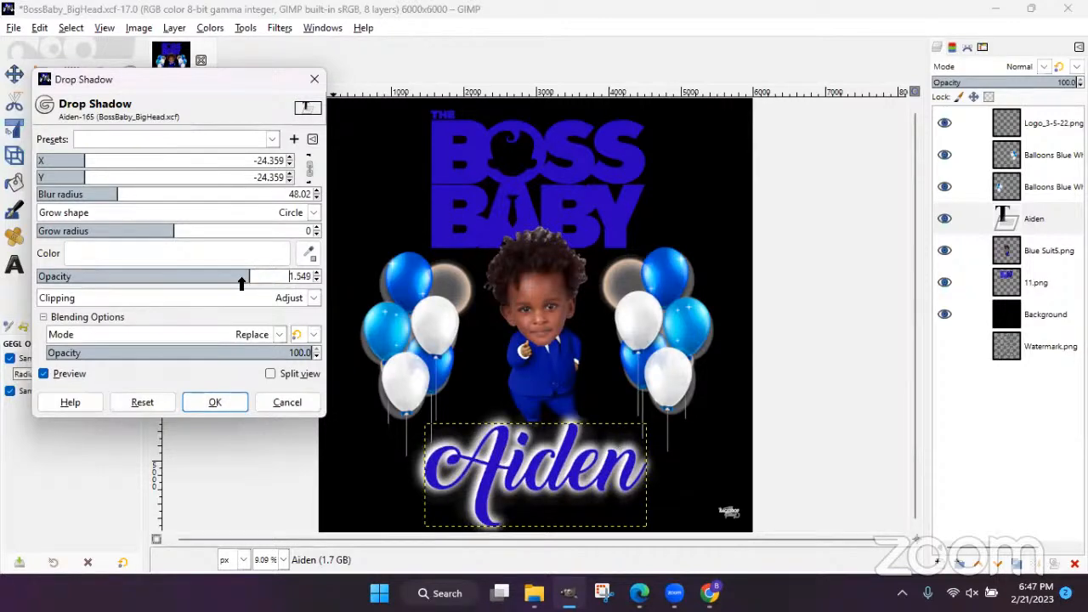
left_click(215, 402)
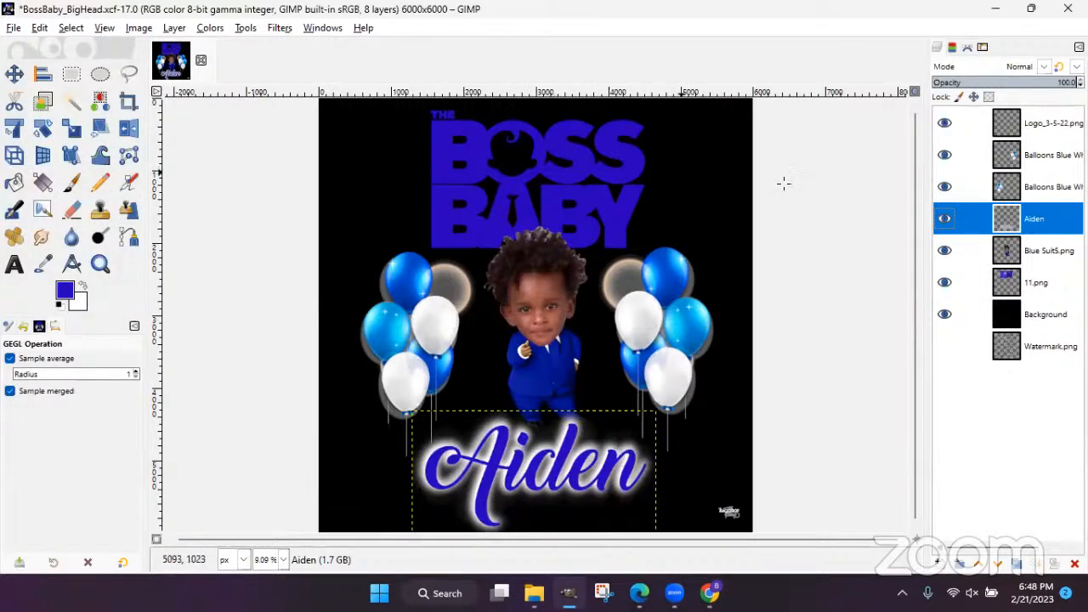
- Repeat the same Drop Shadow on the BOSS BABY title layer, 11.png
left_click(1010, 289)
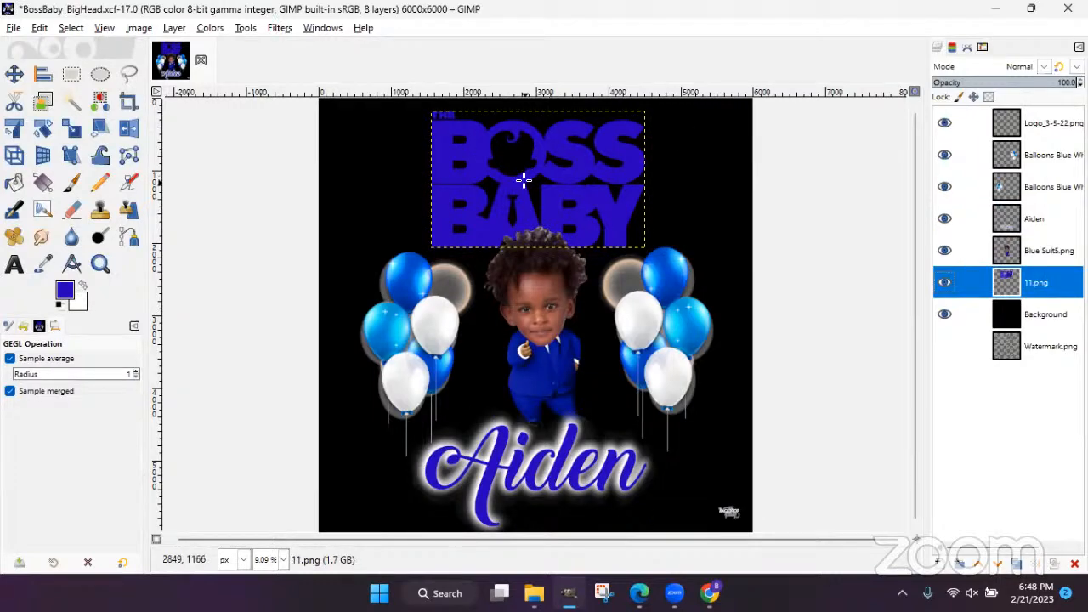
left_click(281, 28)
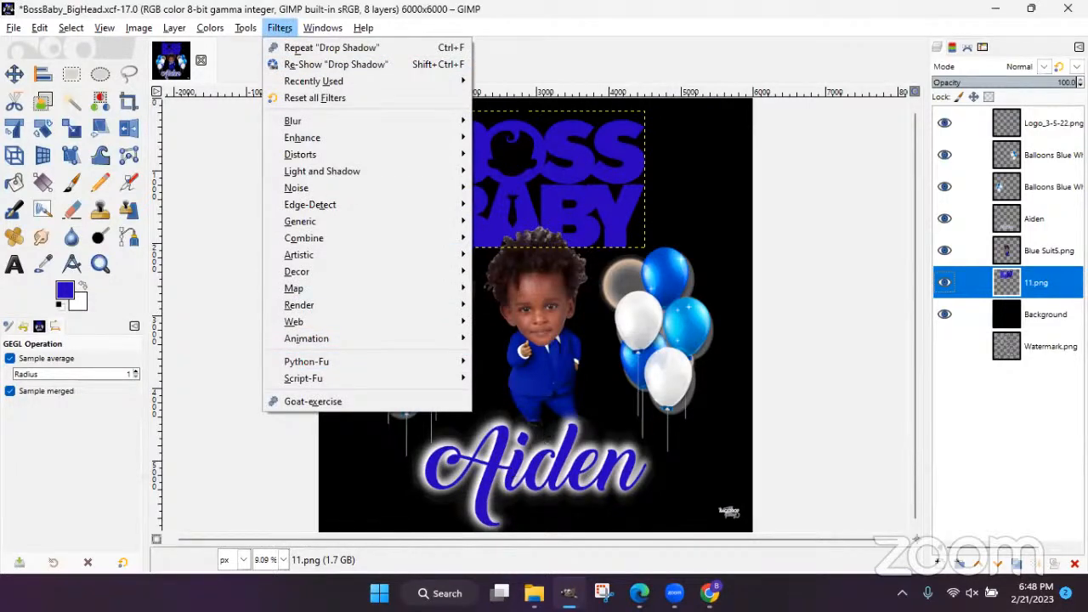
left_click(312, 51)
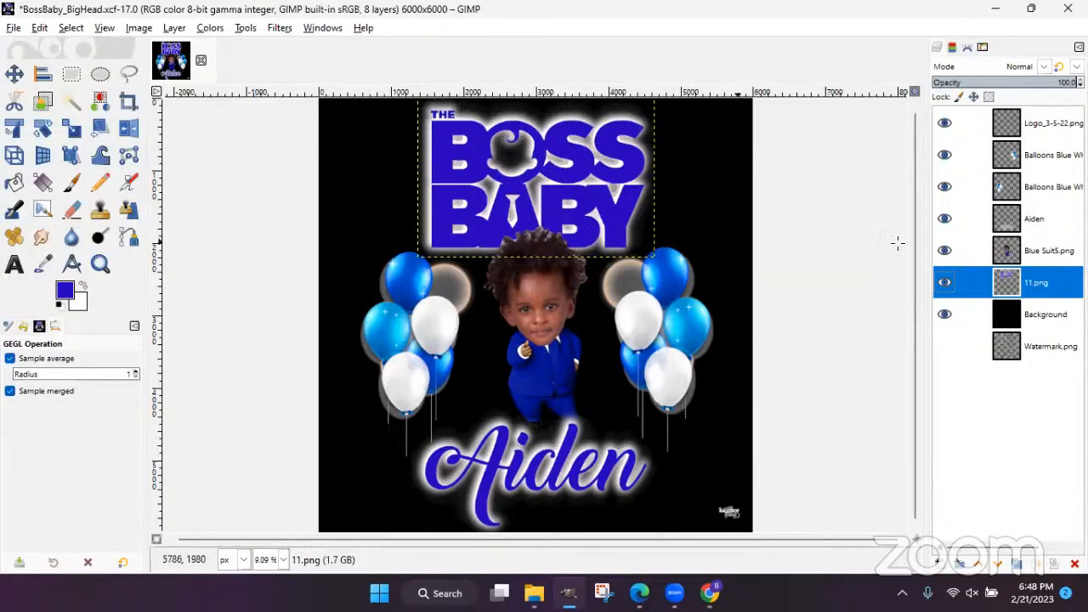
- Repeat the Drop Shadow on the character layer, Blue Suit5.png, and save the project file
left_click(1049, 252)
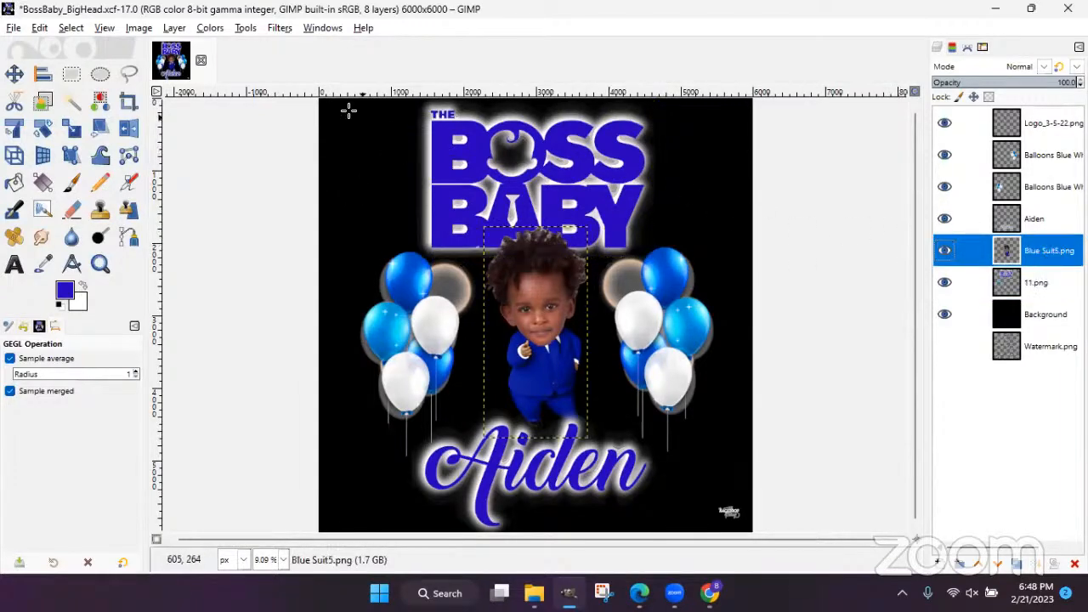
left_click(279, 30)
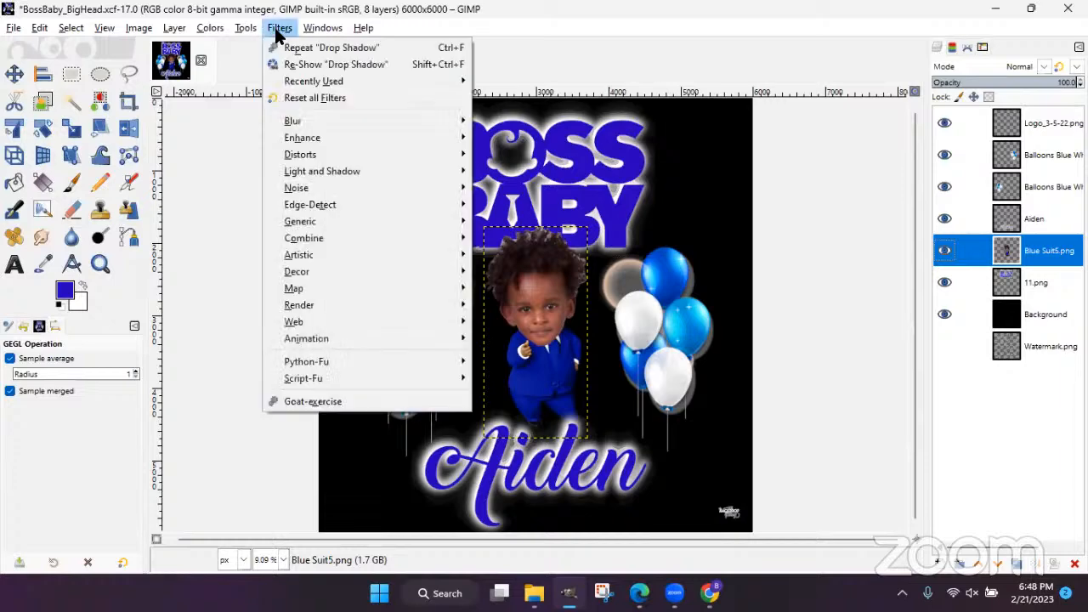
left_click(295, 49)
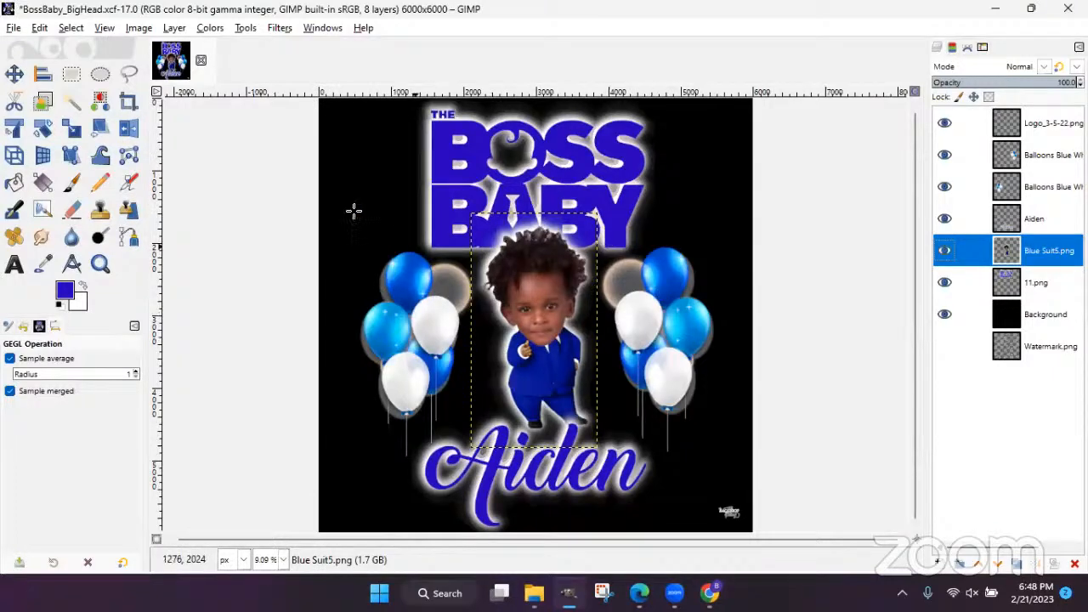
left_click(16, 27)
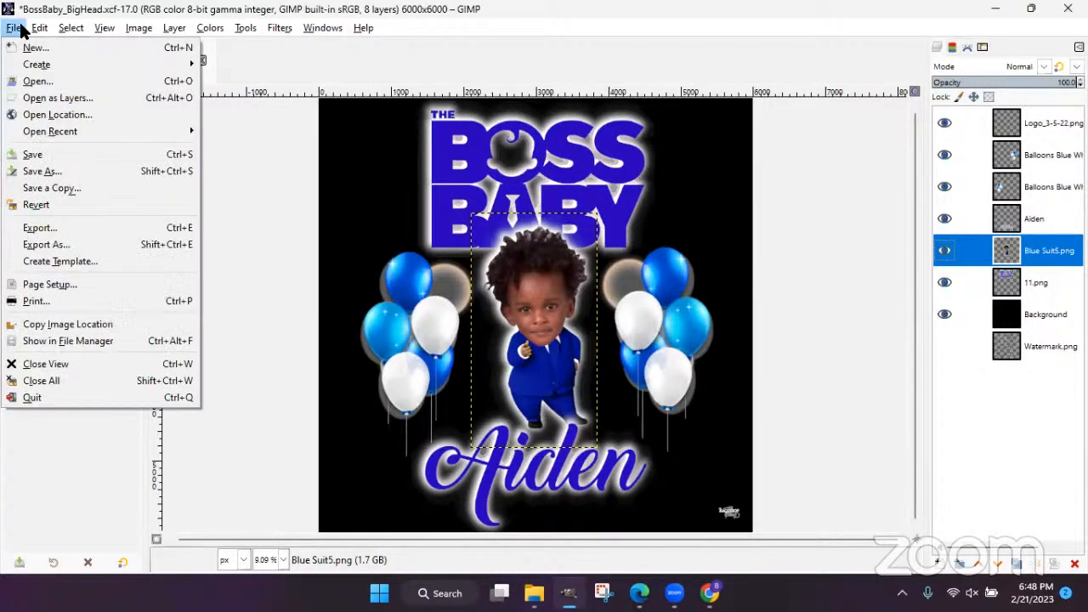
left_click(34, 154)
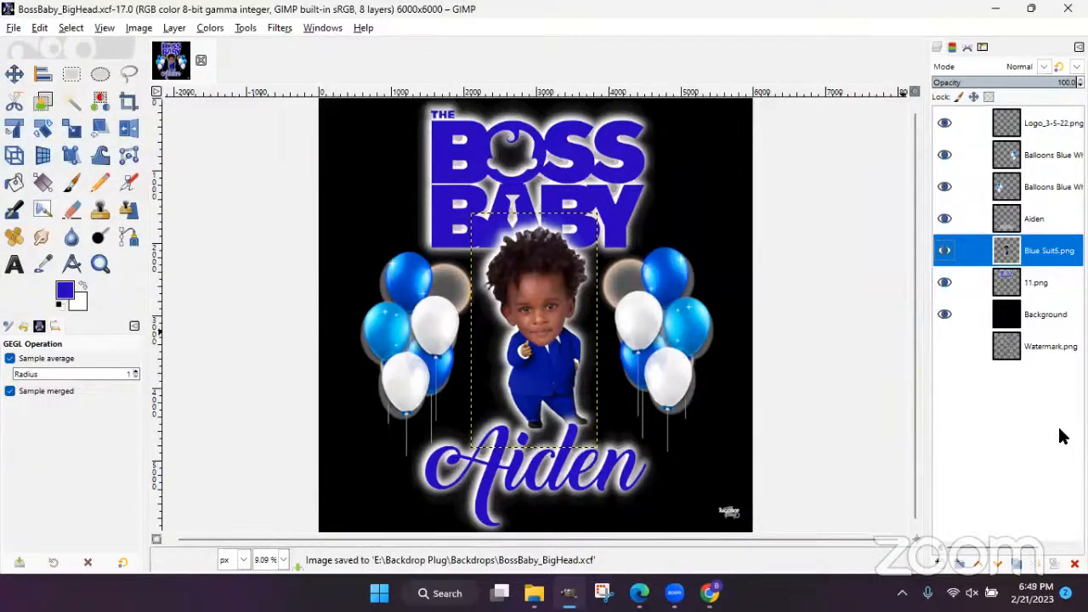
- Make the Watermark.png layer visible at the top of the layer stack and lower its opacity
left_click(943, 347)
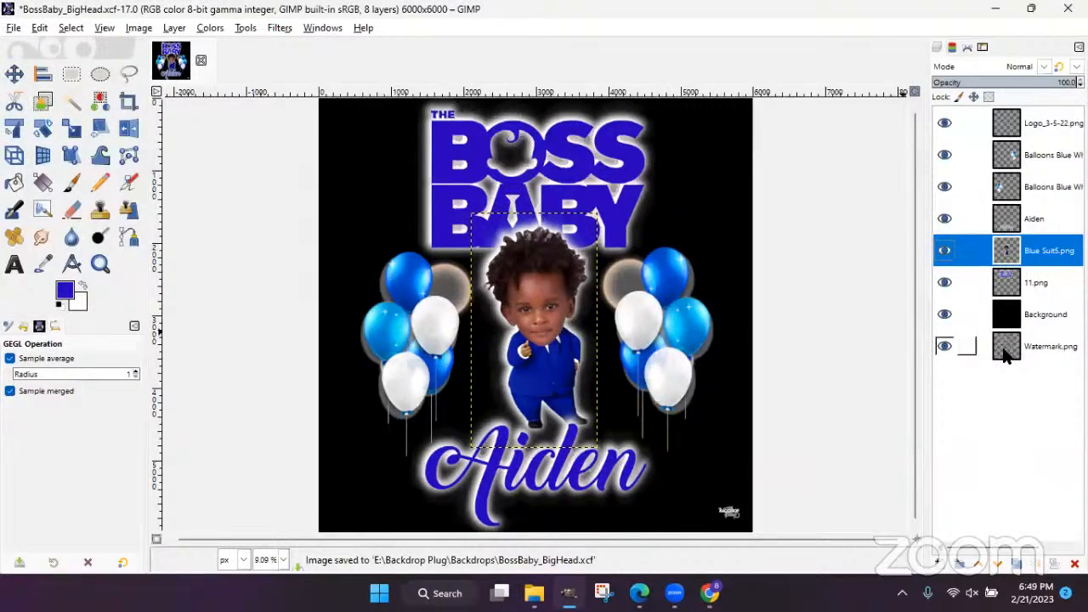
left_click_drag(1003, 355, 972, 85)
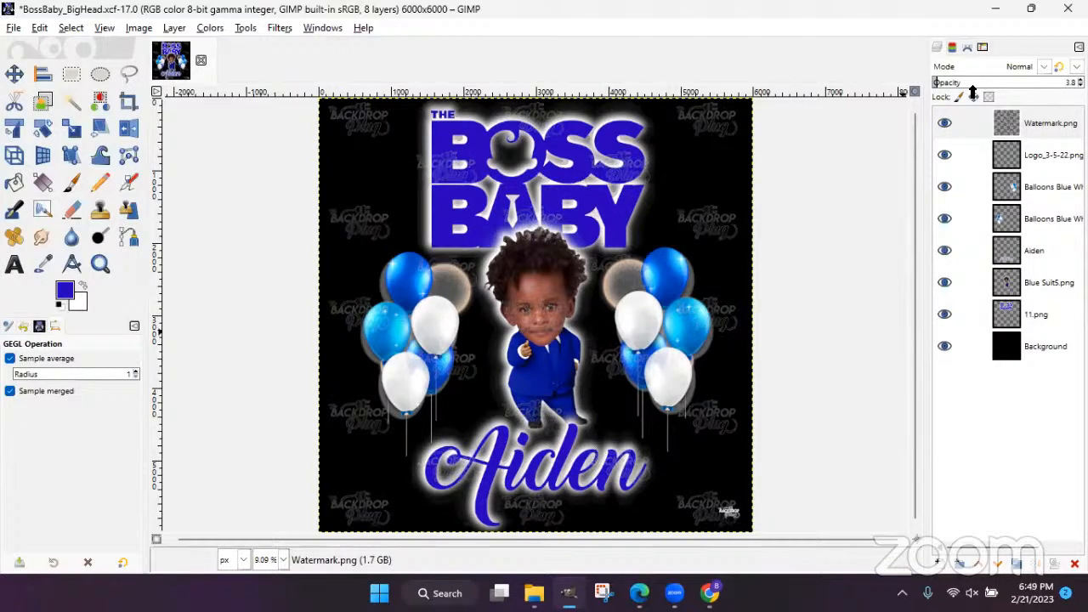